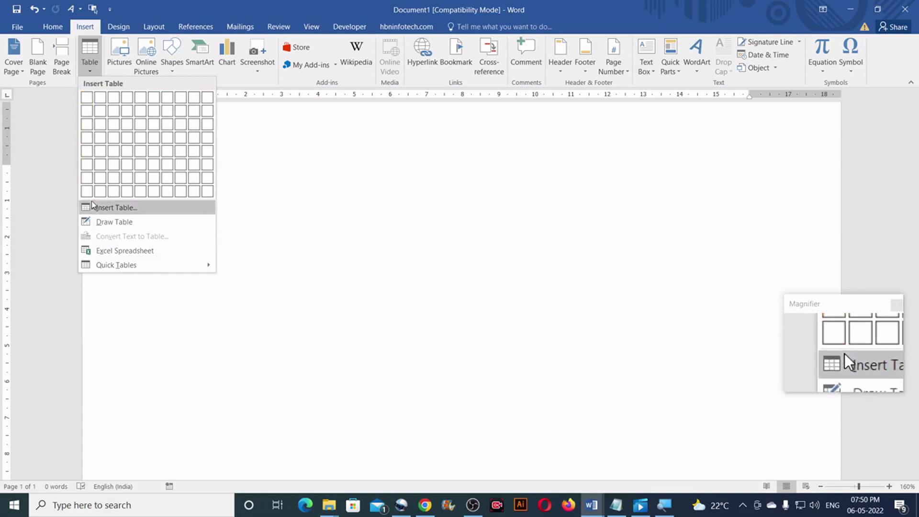
# Insert a table of one column and eight rows, and nest a 1x1 table in its first row.
pyautogui.click(87, 192)
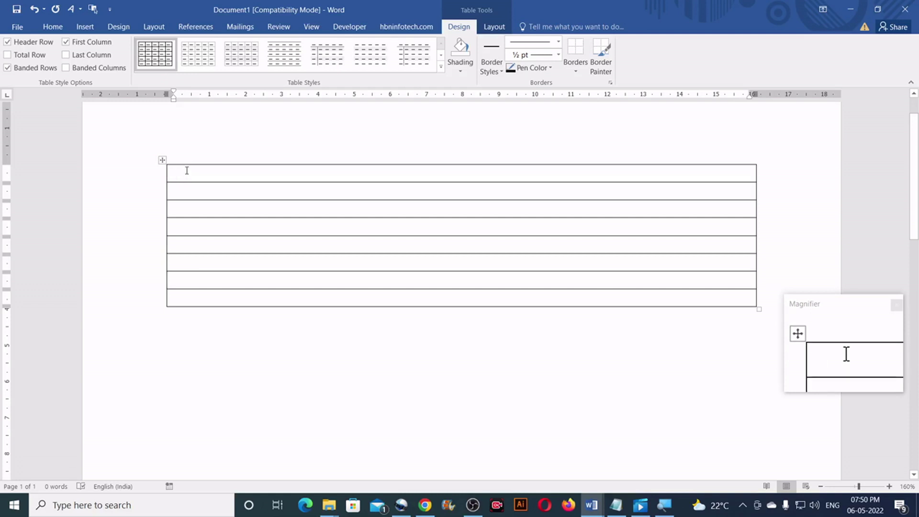
pyautogui.click(88, 29)
pyautogui.click(90, 72)
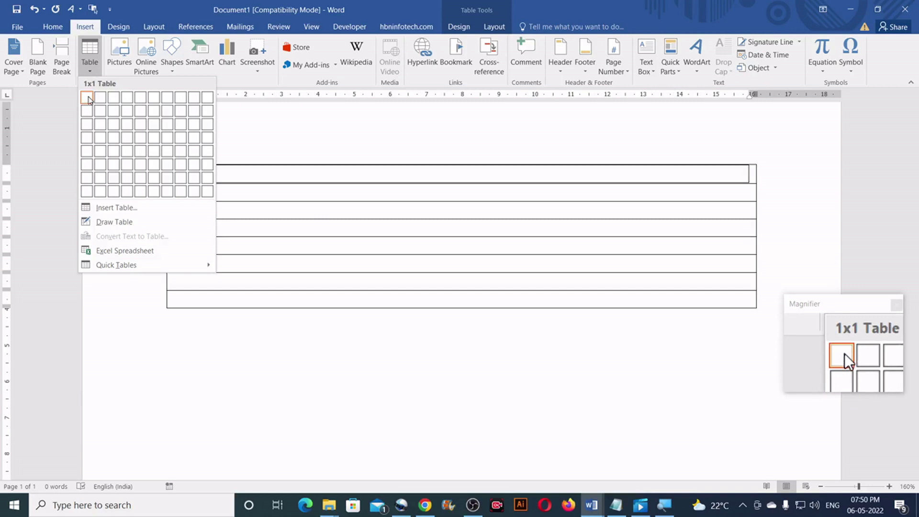
pyautogui.click(87, 98)
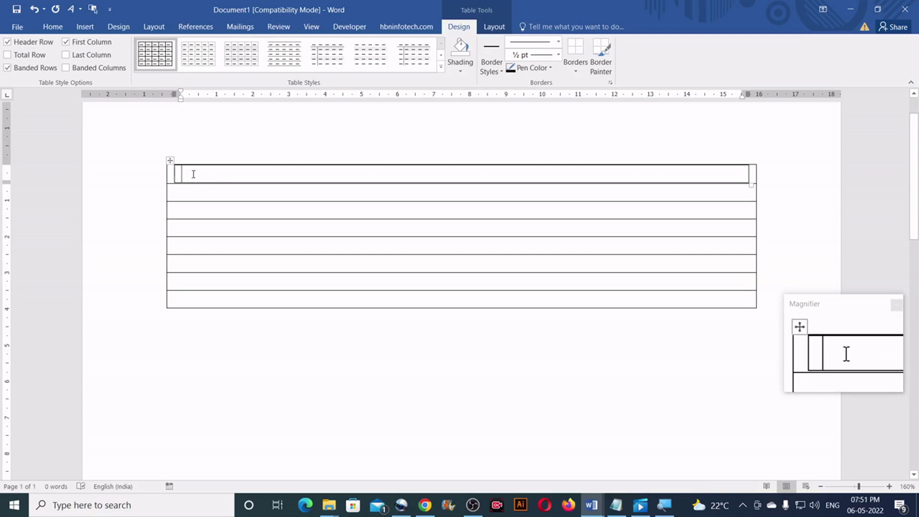
# Set the first row's nested cell to 0.6 cm high and 0.6 cm wide, and center the nested table.
pyautogui.click(495, 28)
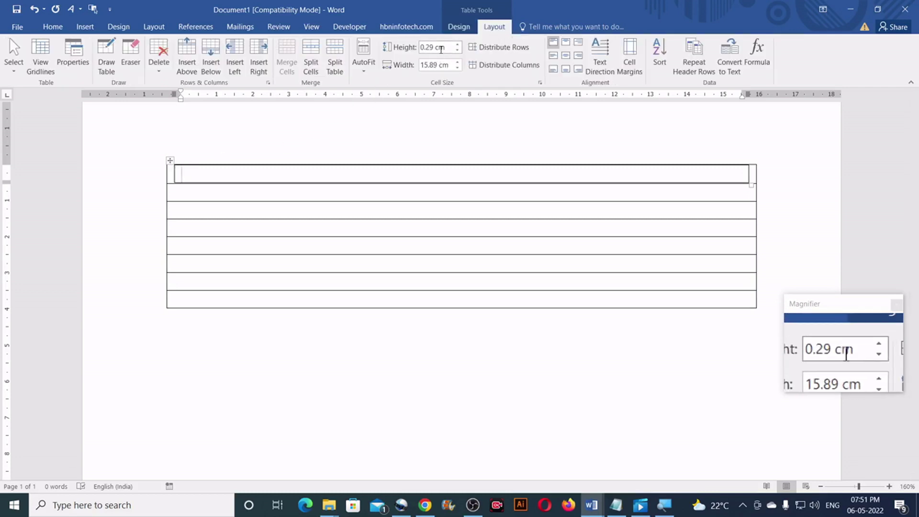
pyautogui.click(447, 46)
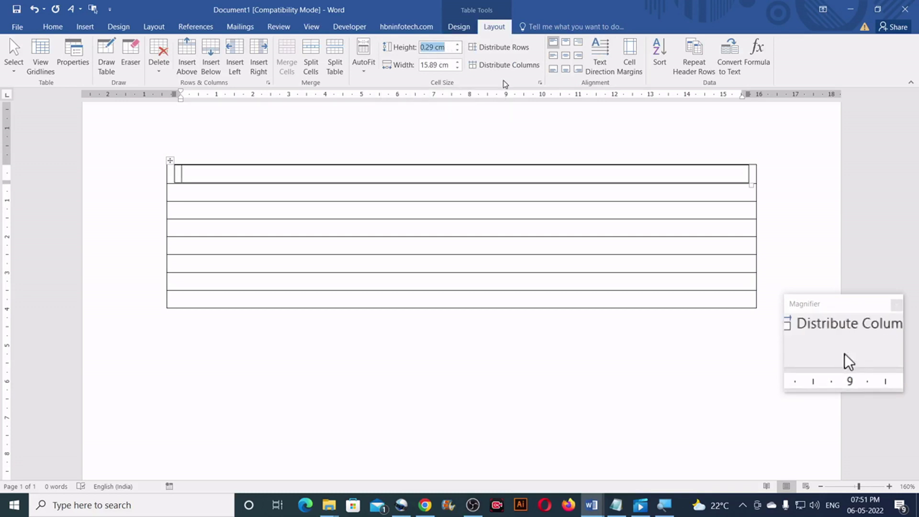
pyautogui.write('.6')
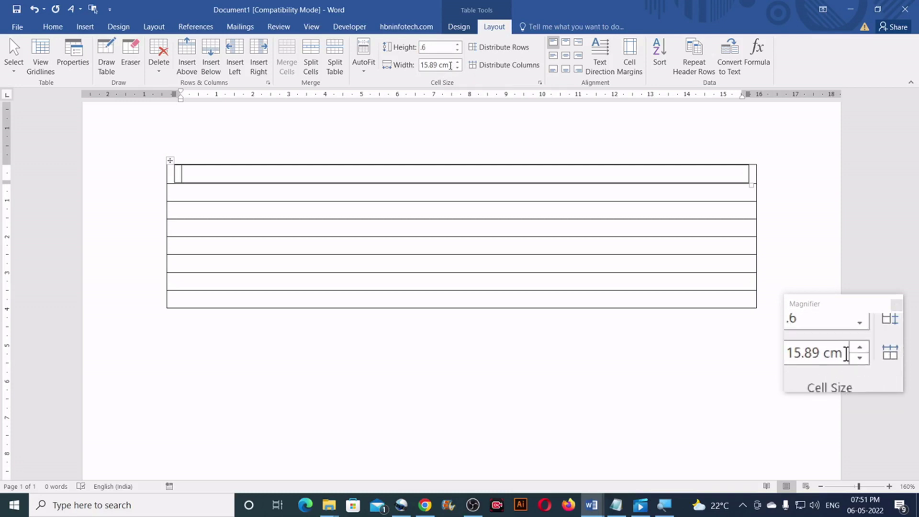
pyautogui.click(449, 65)
pyautogui.write('.')
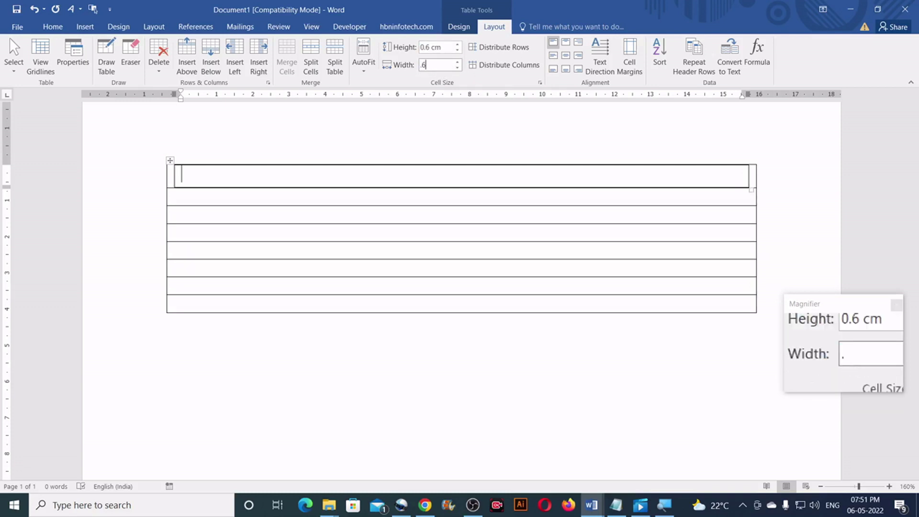
pyautogui.write('6')
pyautogui.press('Return')
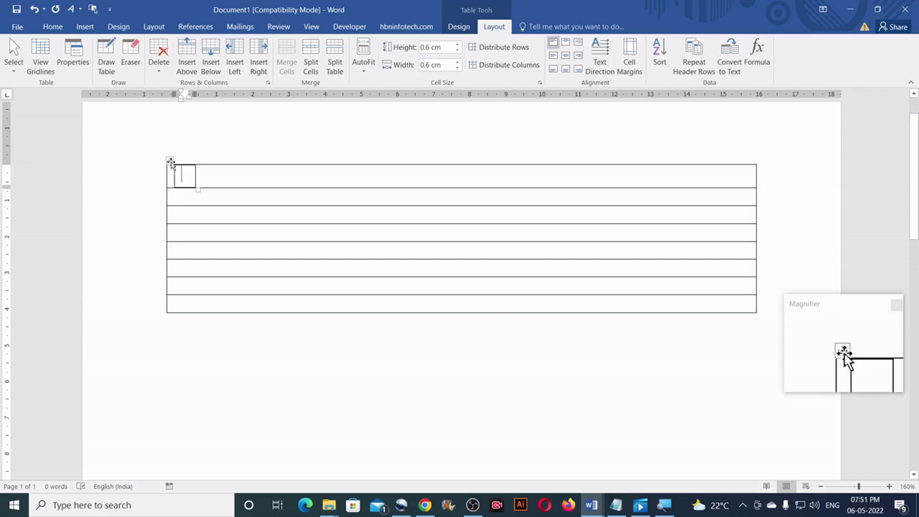
pyautogui.click(190, 187)
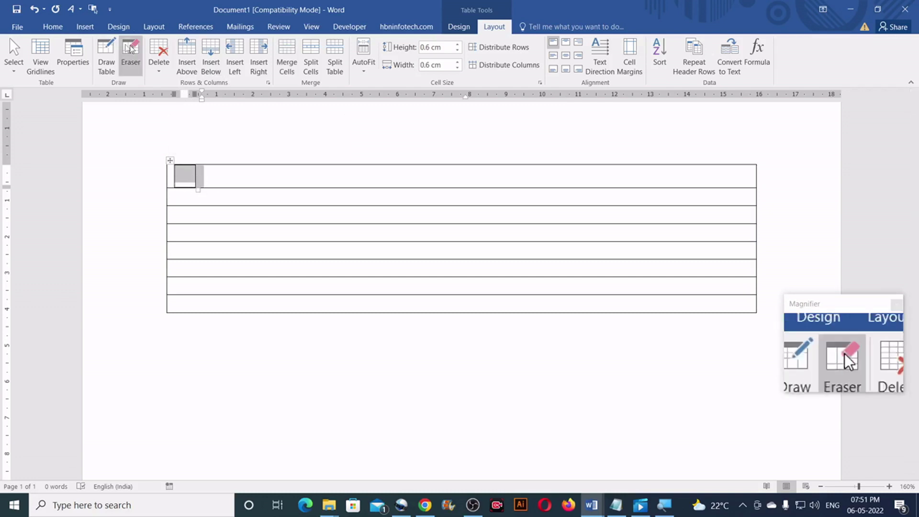
pyautogui.click(53, 27)
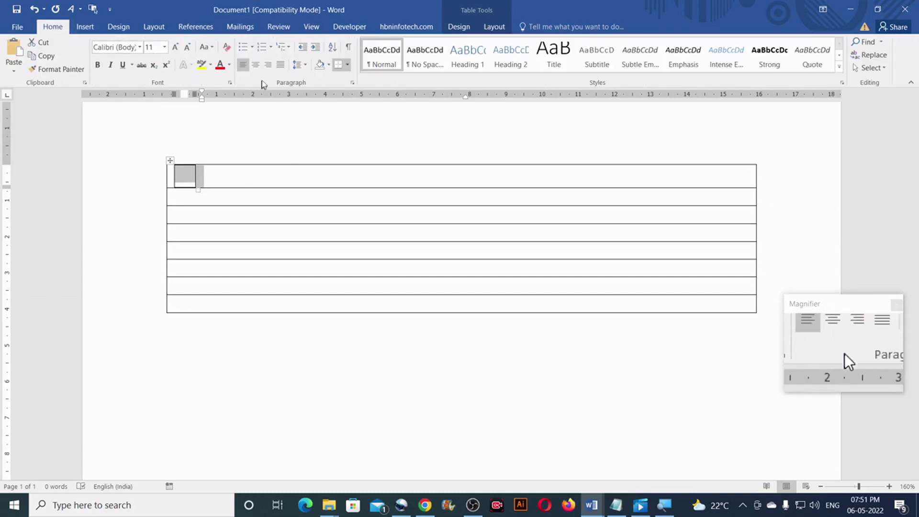
pyautogui.click(257, 68)
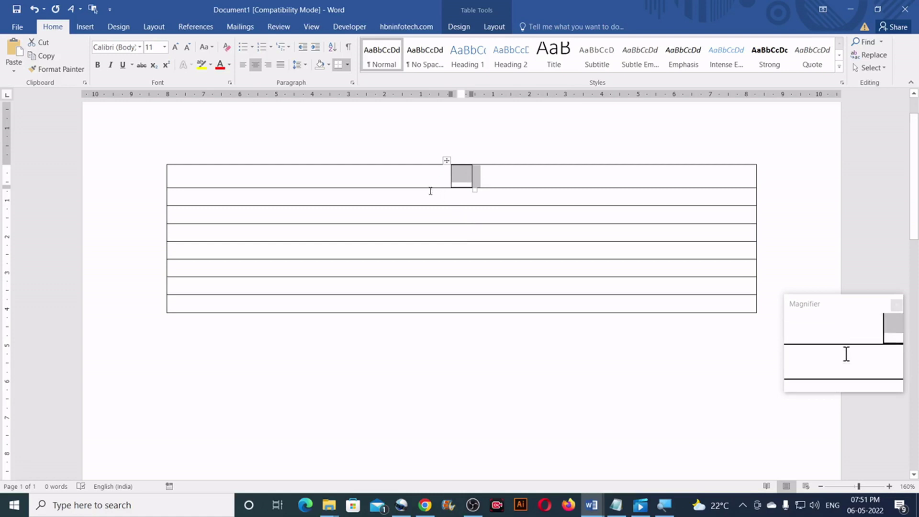
# Nest a table of two columns and one row in the second row of the outer table.
pyautogui.click(451, 196)
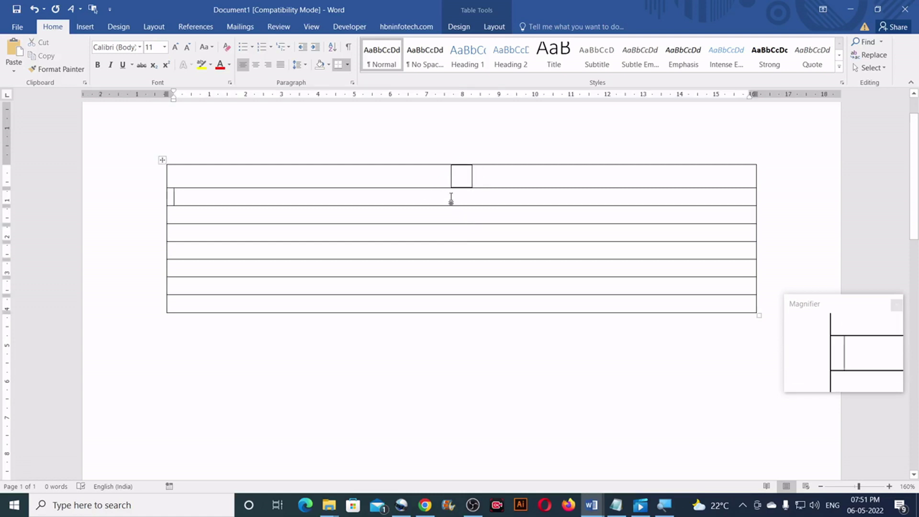
pyautogui.click(86, 28)
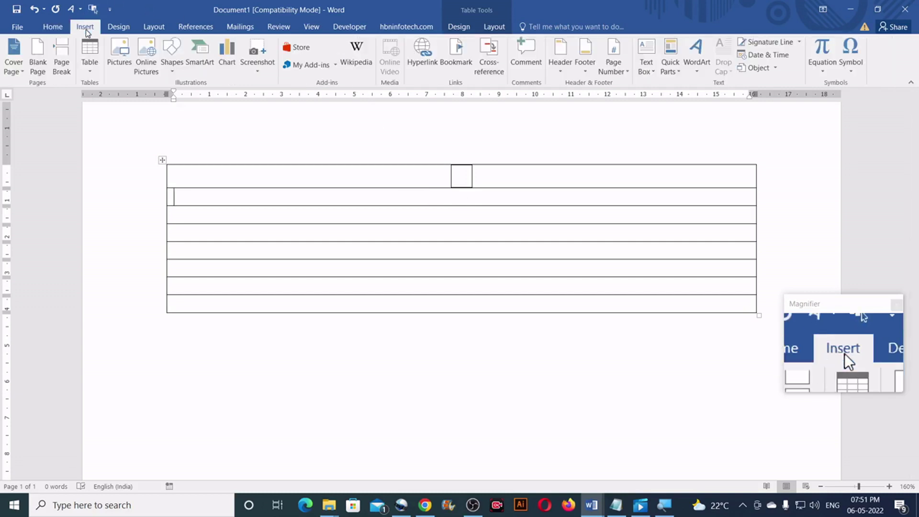
pyautogui.click(88, 71)
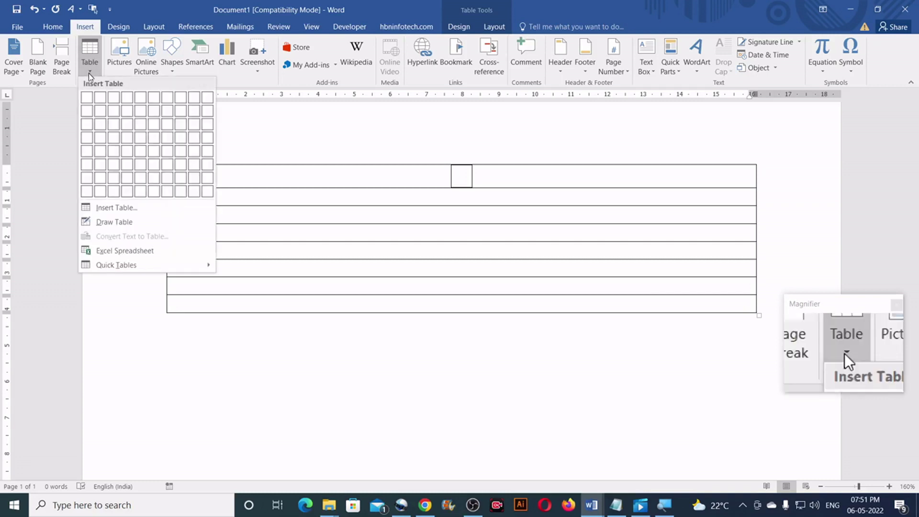
pyautogui.click(101, 99)
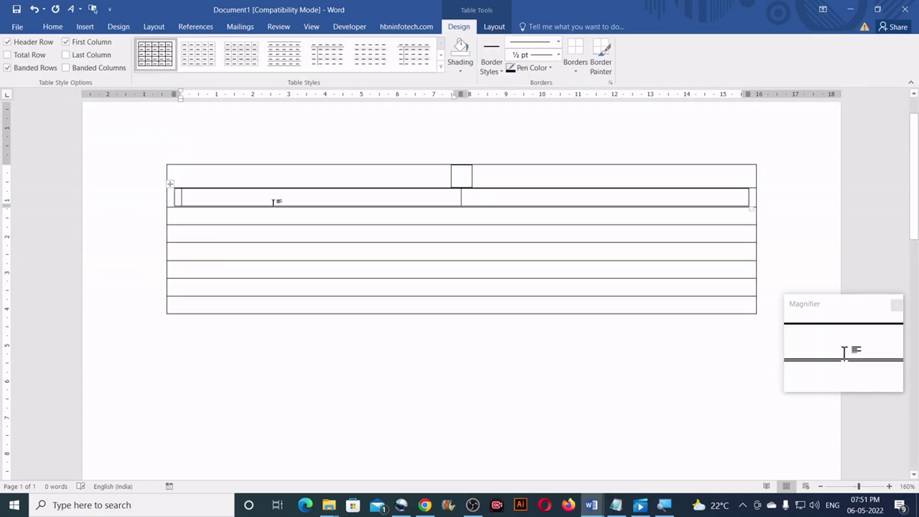
# Set both nested cells in the second row to 0.6 cm height and 0.6 cm width, and center that nested table.
pyautogui.click(170, 185)
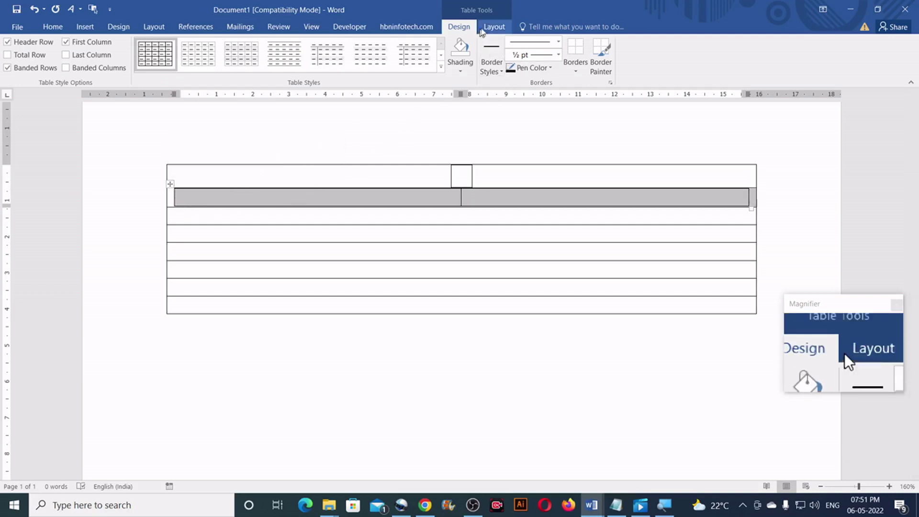
pyautogui.click(496, 26)
pyautogui.click(446, 48)
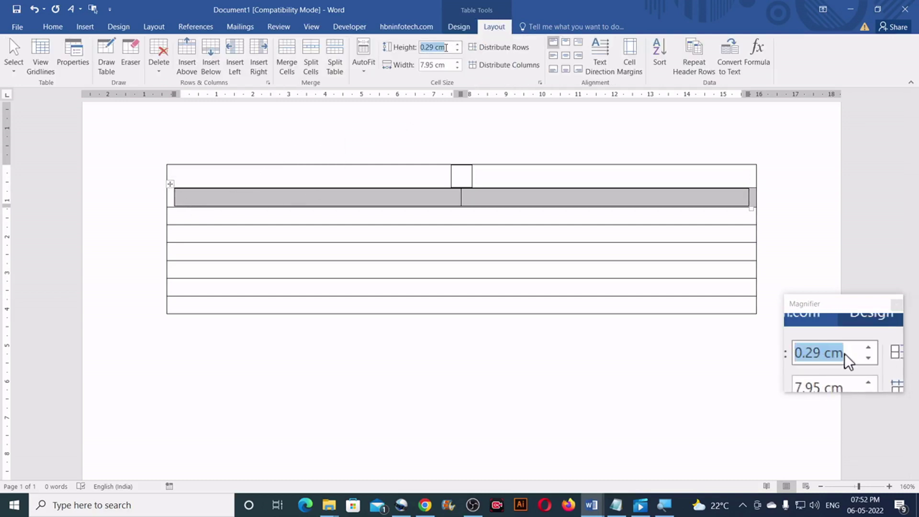
pyautogui.press('BackSpace')
pyautogui.write('.6')
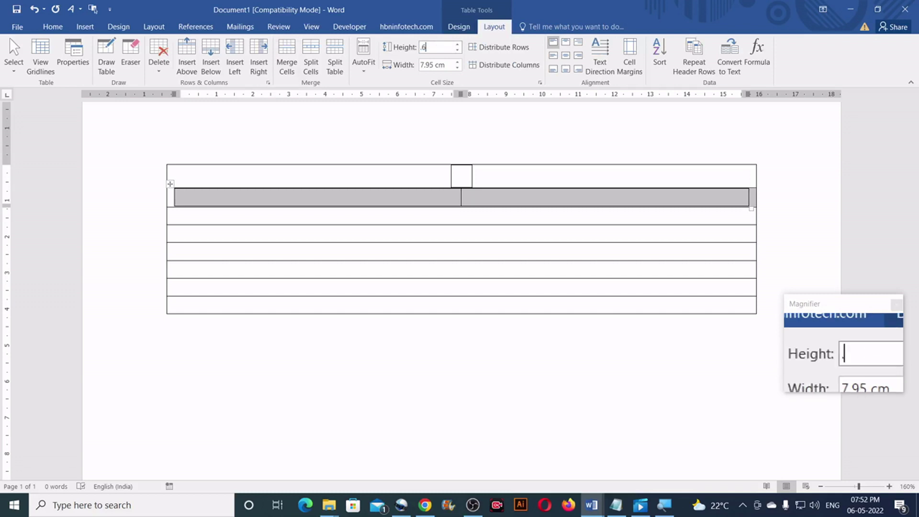
pyautogui.click(446, 65)
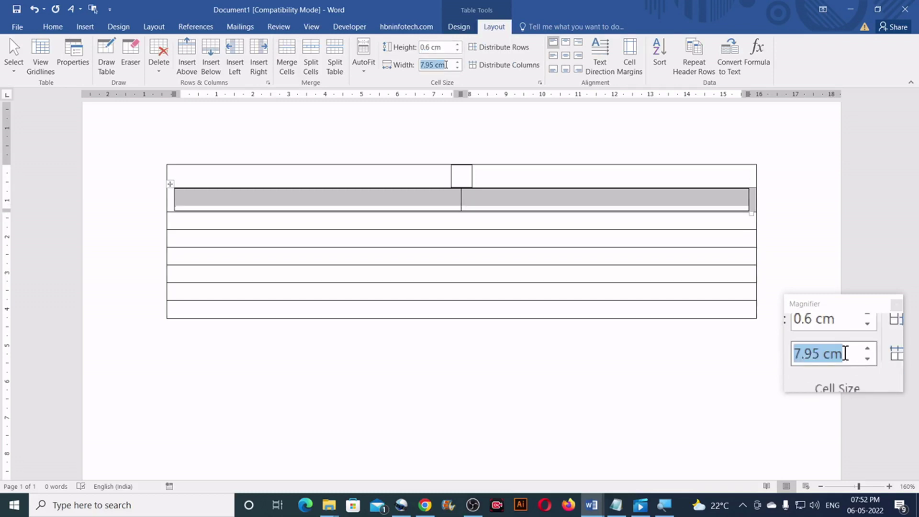
pyautogui.press('BackSpace')
pyautogui.write('.6')
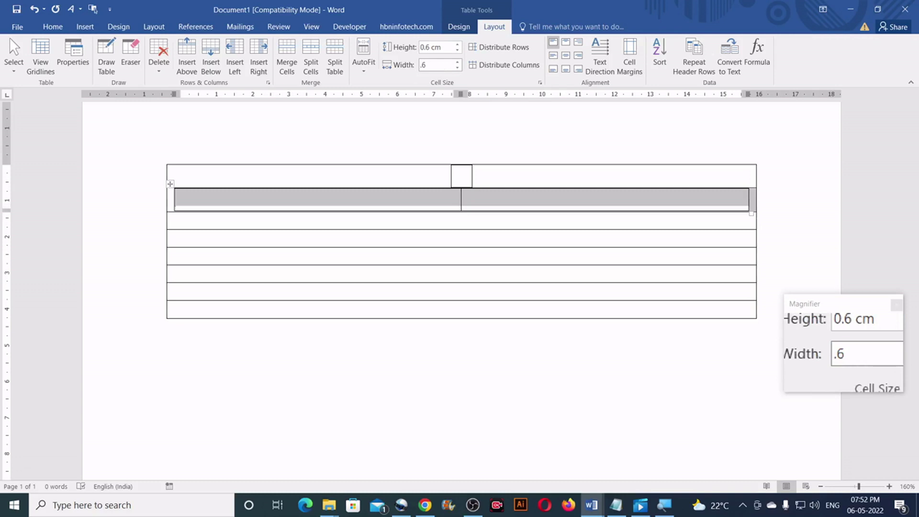
pyautogui.press('Return')
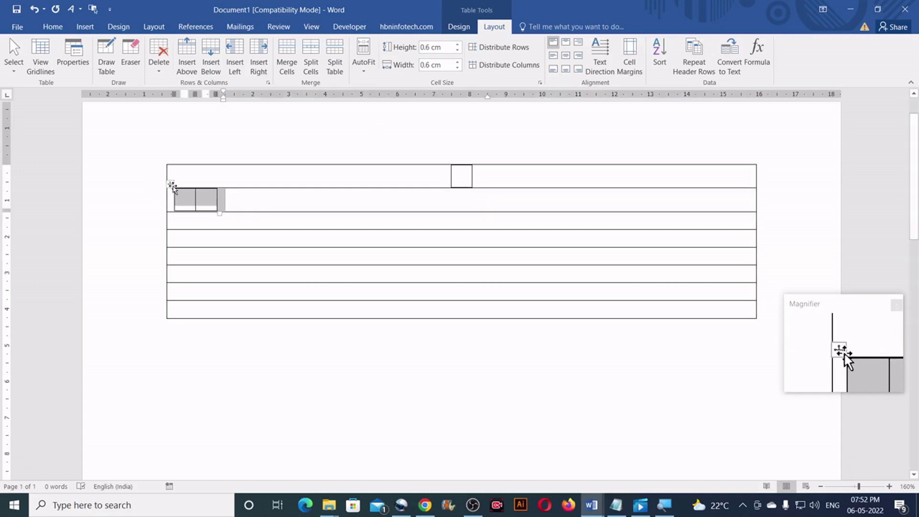
pyautogui.click(52, 27)
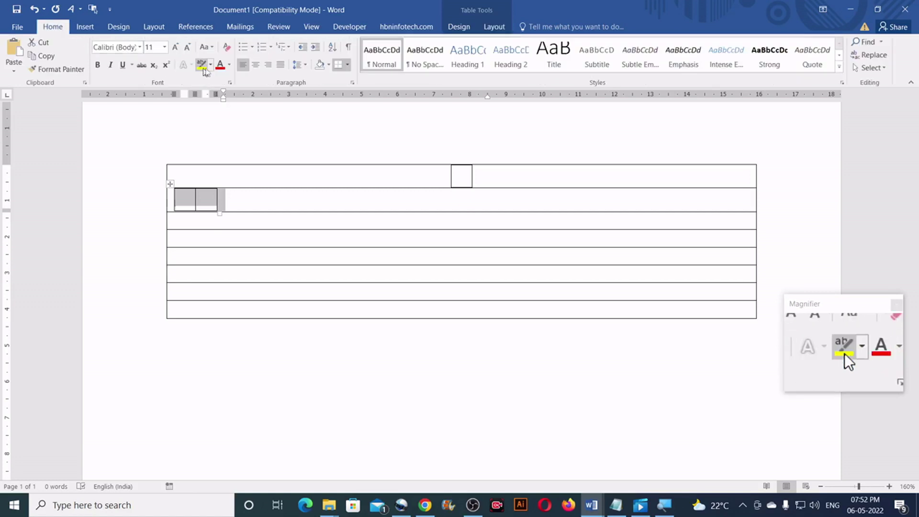
pyautogui.click(256, 69)
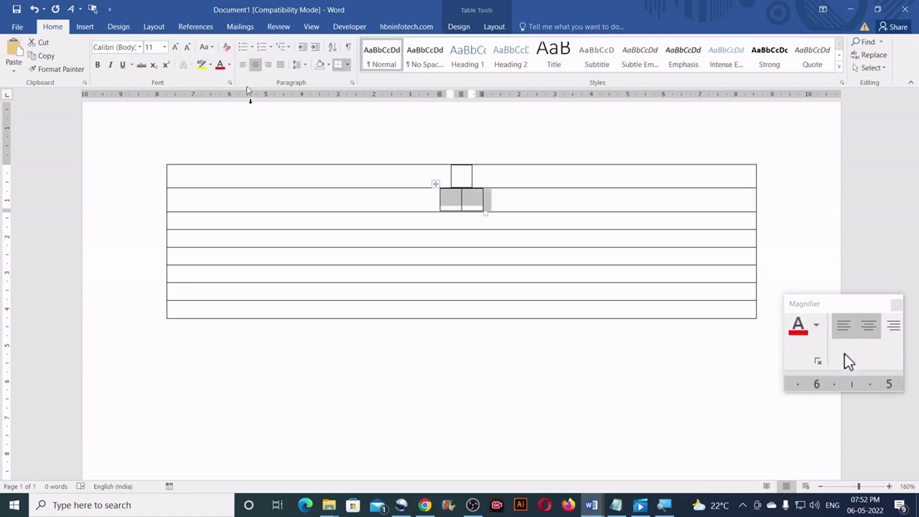
# Nest a table of three columns and one row in the third row of the outer table.
pyautogui.click(411, 218)
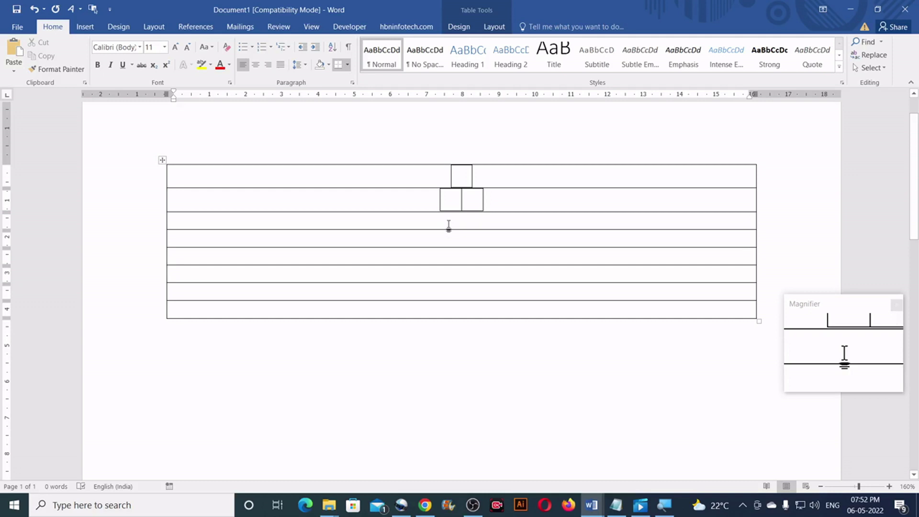
pyautogui.click(89, 30)
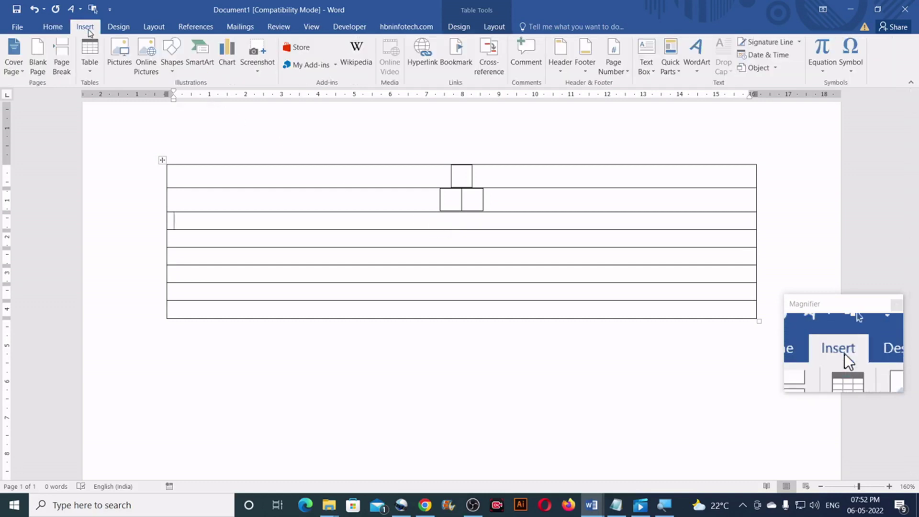
pyautogui.click(90, 73)
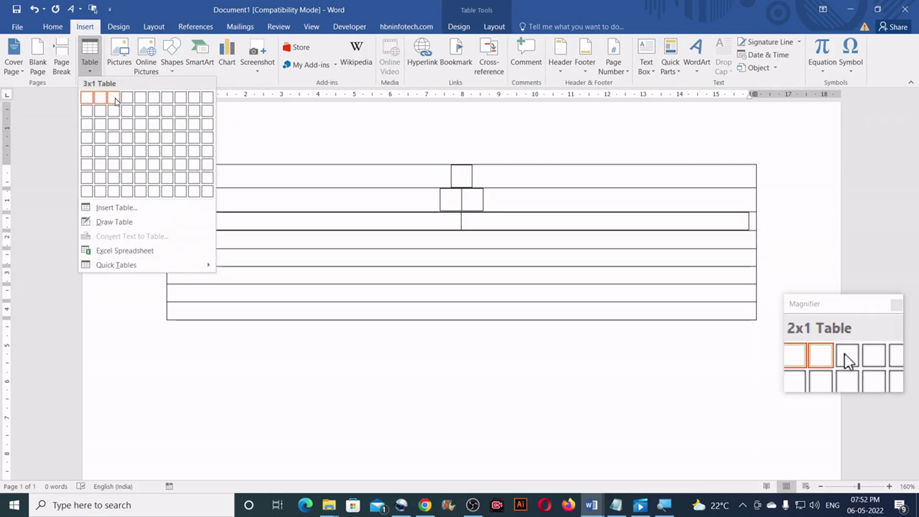
pyautogui.click(116, 99)
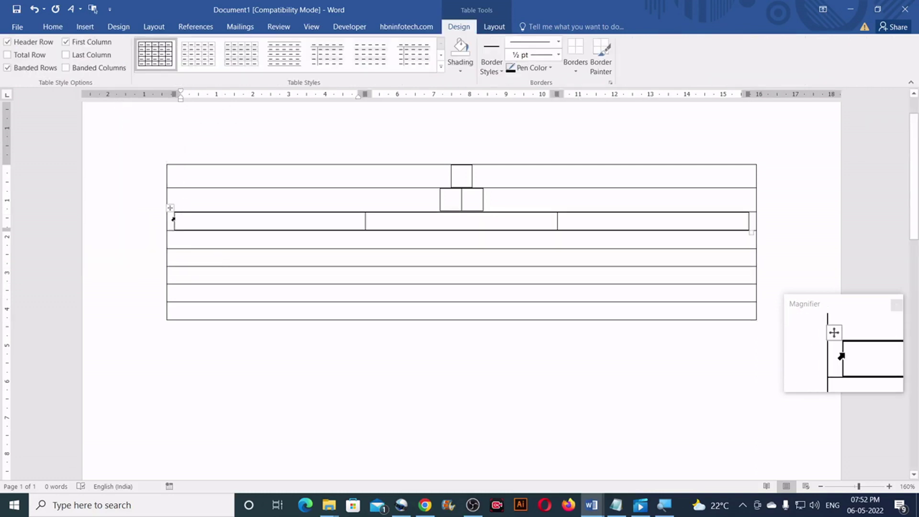
# Size the three nested cells in the third row to 0.6 cm by 0.6 cm, and center their table within the row.
pyautogui.click(170, 209)
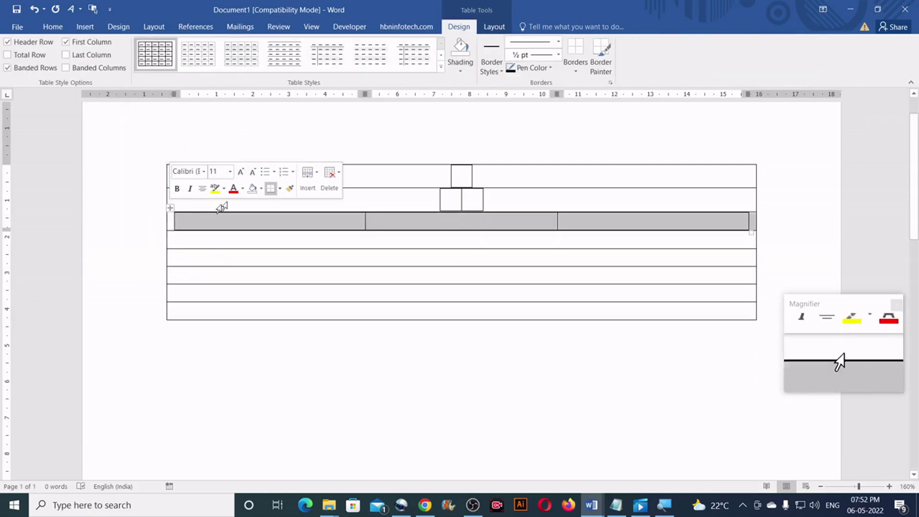
pyautogui.click(493, 26)
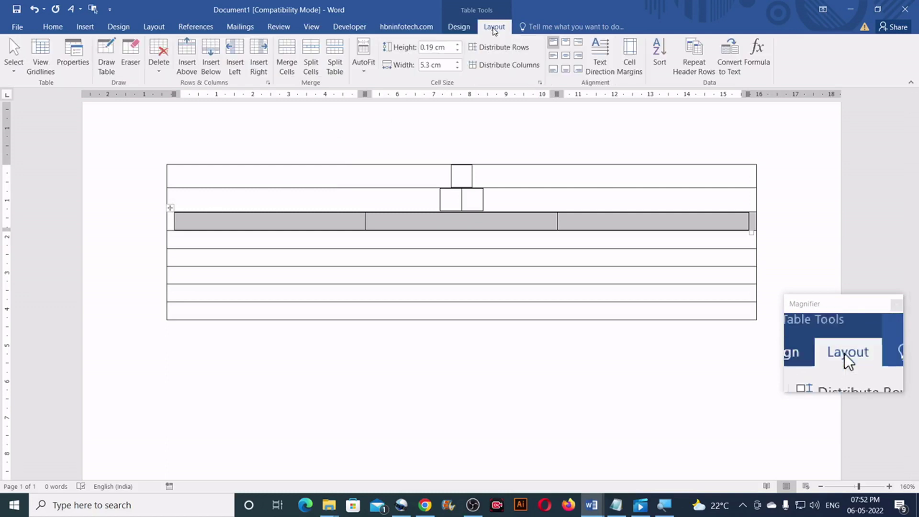
pyautogui.click(444, 48)
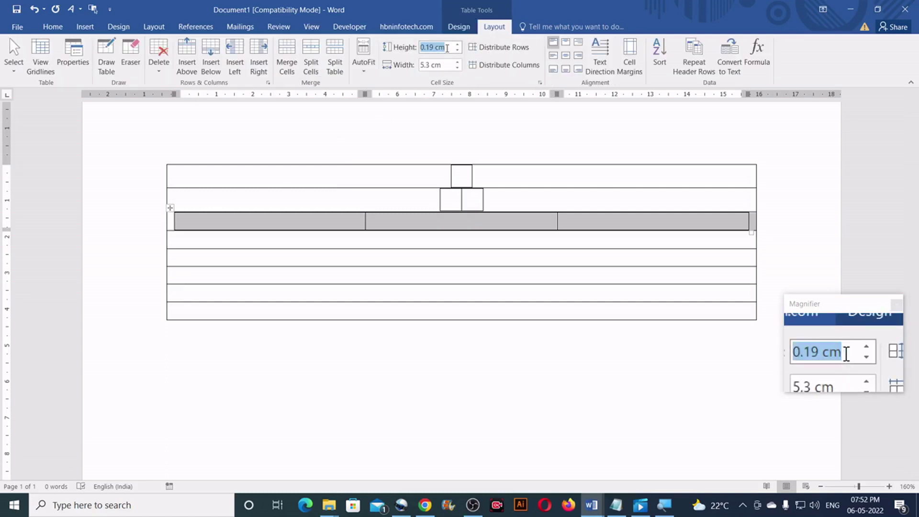
pyautogui.press('BackSpace')
pyautogui.write('.6')
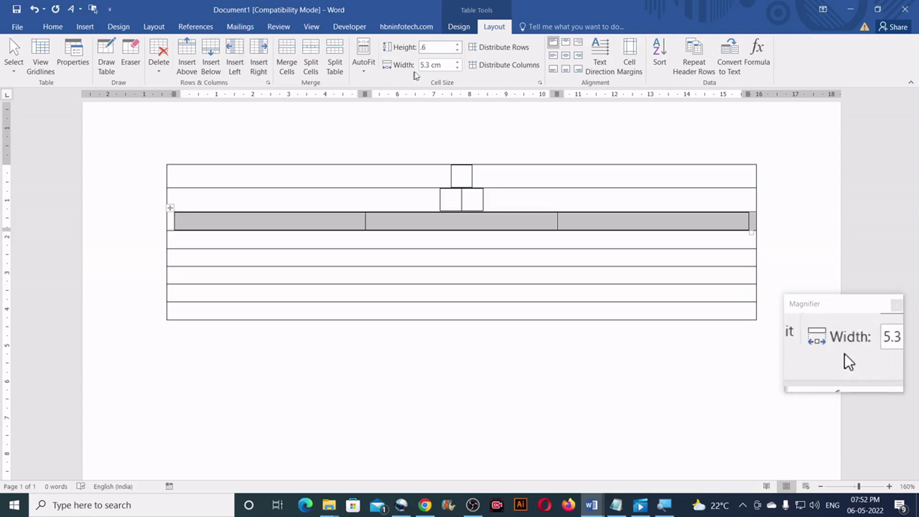
pyautogui.click(446, 65)
pyautogui.press('BackSpace')
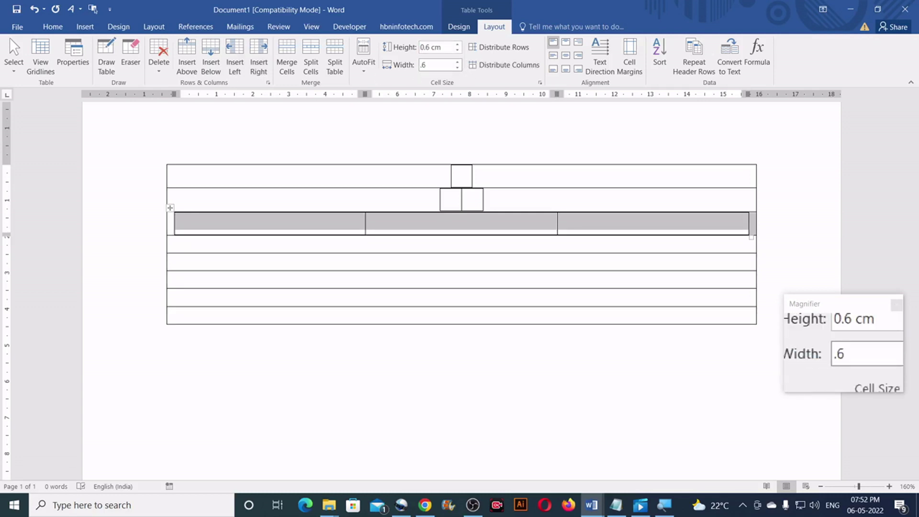
pyautogui.write('.6')
pyautogui.press('Return')
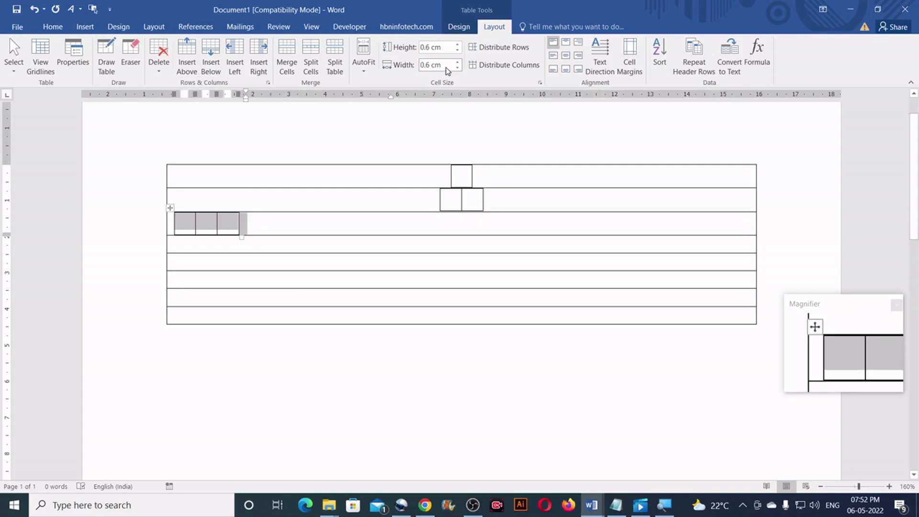
pyautogui.click(56, 30)
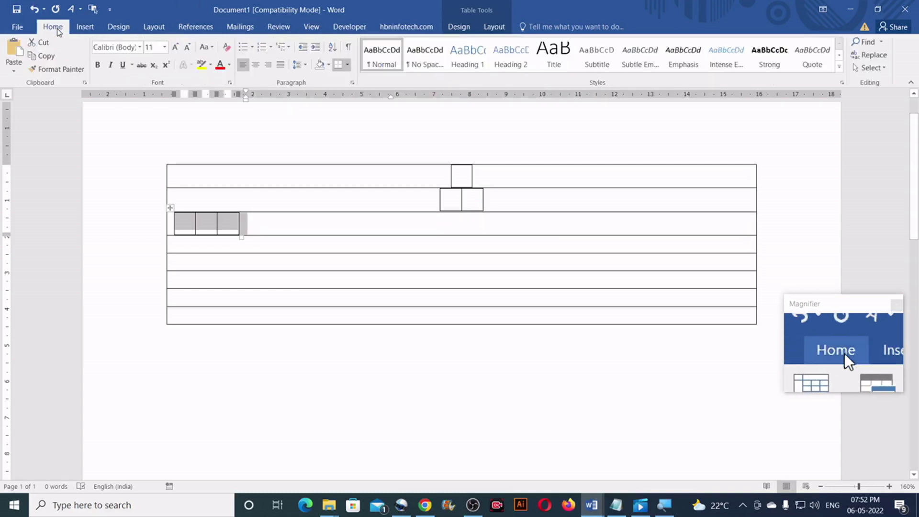
pyautogui.click(258, 65)
pyautogui.click(470, 244)
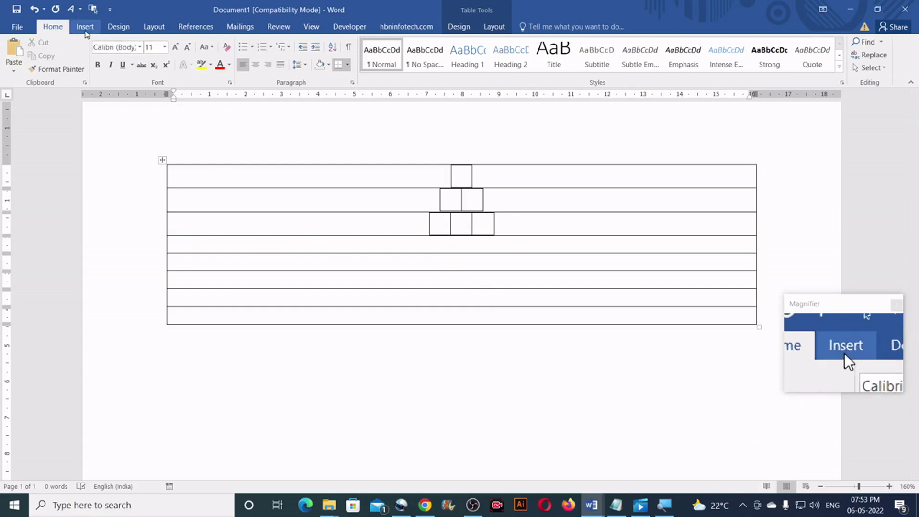
# Nest a table of four columns and one row in the fourth row of the outer table.
pyautogui.click(87, 29)
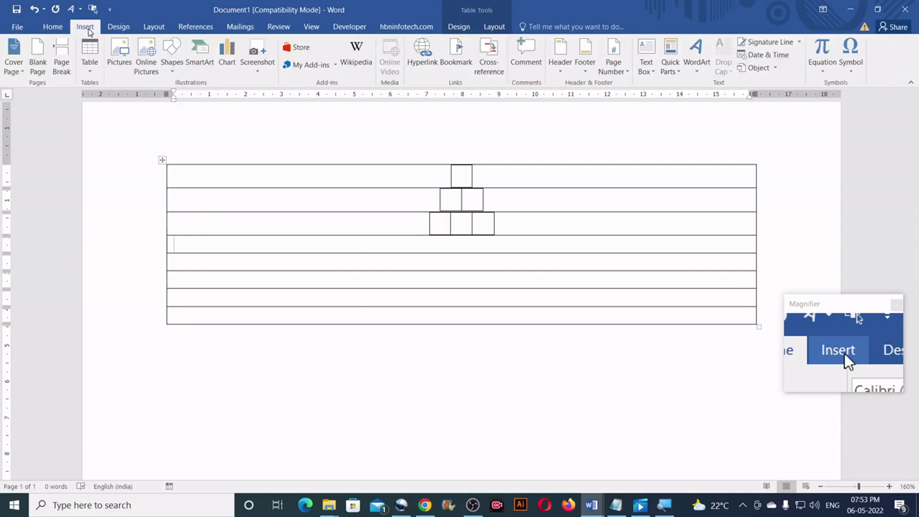
pyautogui.click(91, 72)
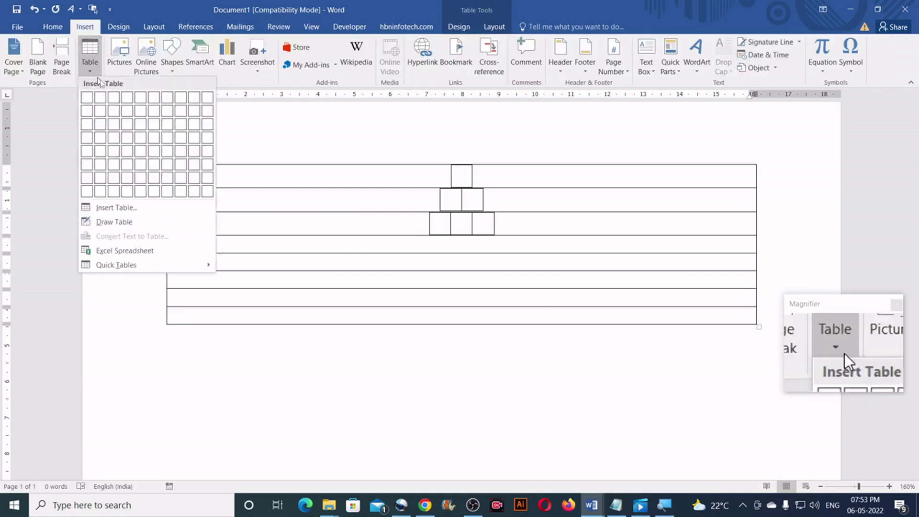
pyautogui.click(129, 99)
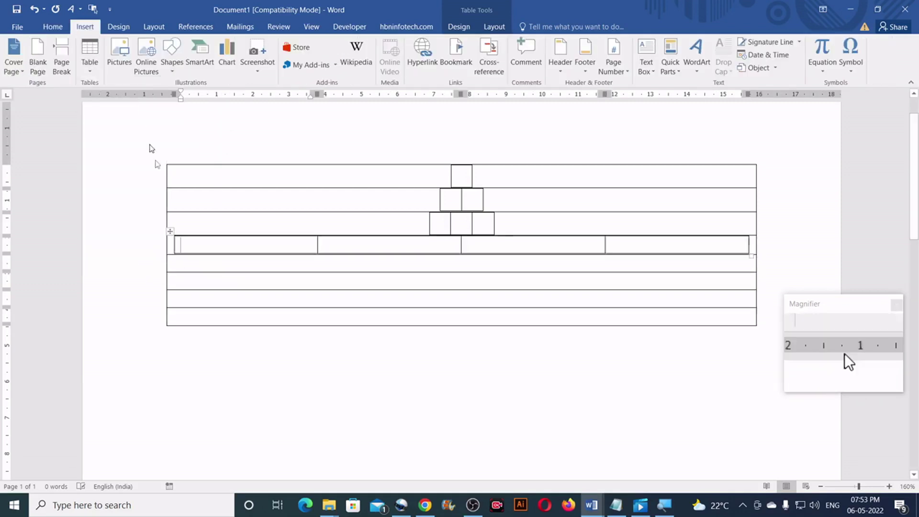
# Set the four nested cells in the fourth row to 0.6 cm height and 0.6 cm width, and center their table.
pyautogui.click(170, 232)
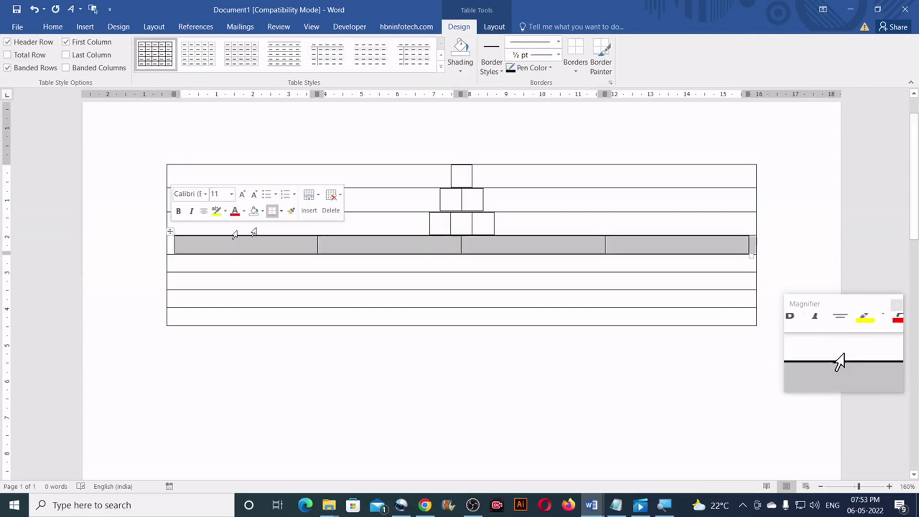
pyautogui.click(493, 27)
pyautogui.click(450, 47)
pyautogui.write('.')
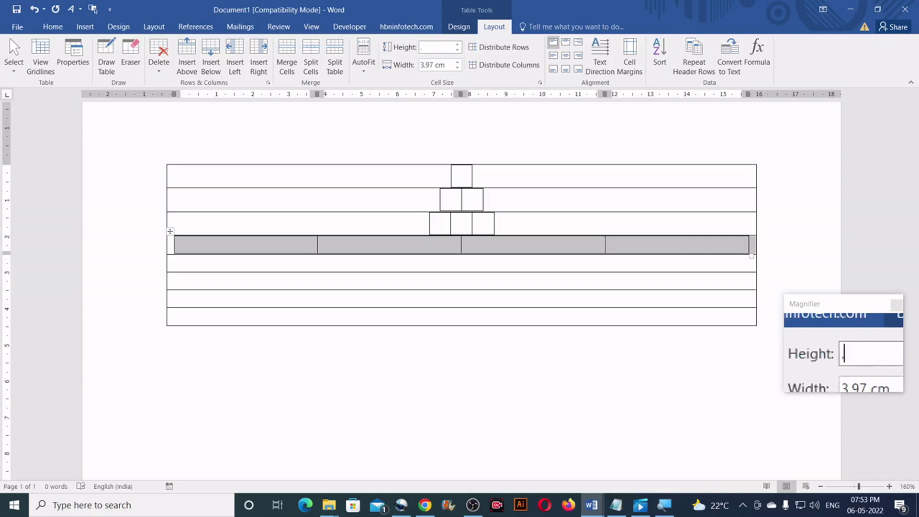
pyautogui.write('6')
pyautogui.click(446, 64)
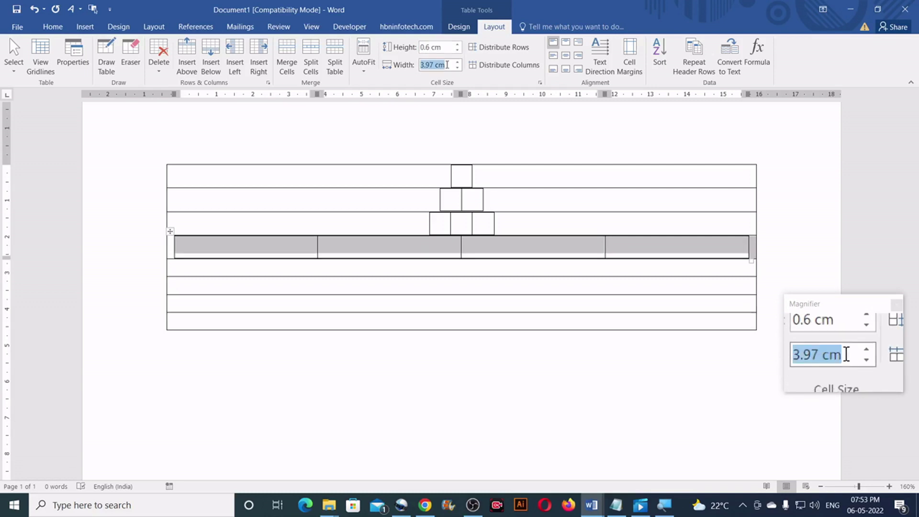
pyautogui.write('.6')
pyautogui.press('Return')
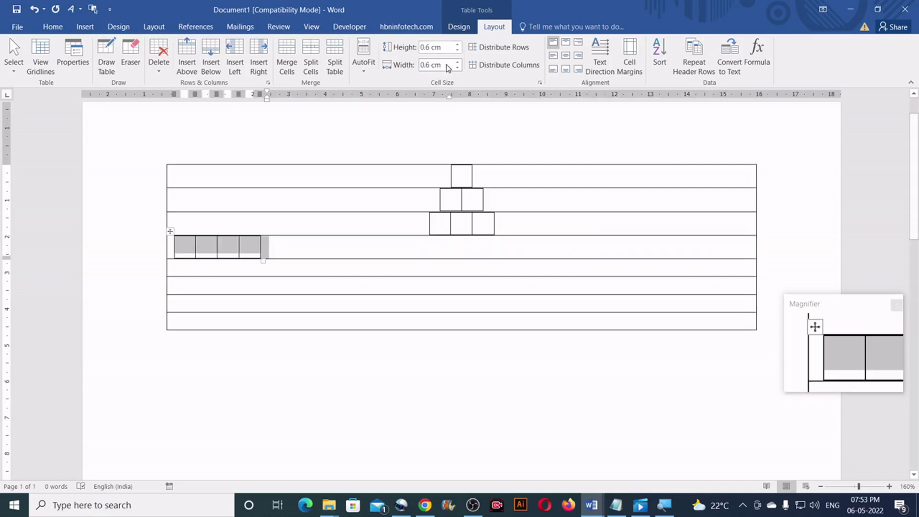
pyautogui.click(52, 26)
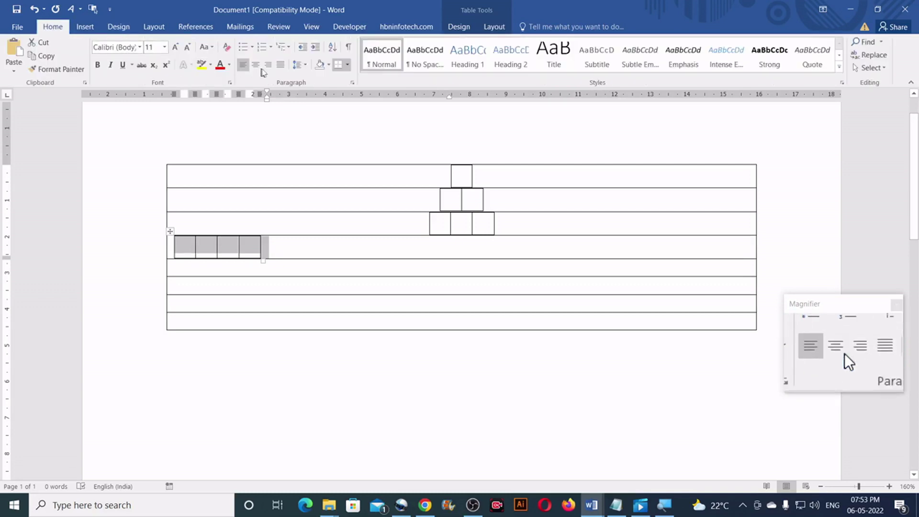
pyautogui.click(255, 64)
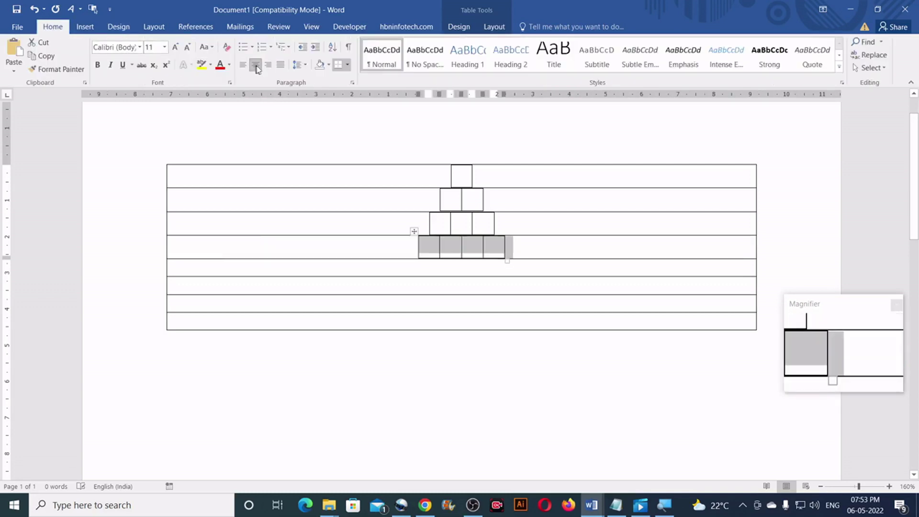
# Nest a table of five columns and one row in the fifth row of the outer table.
pyautogui.click(449, 270)
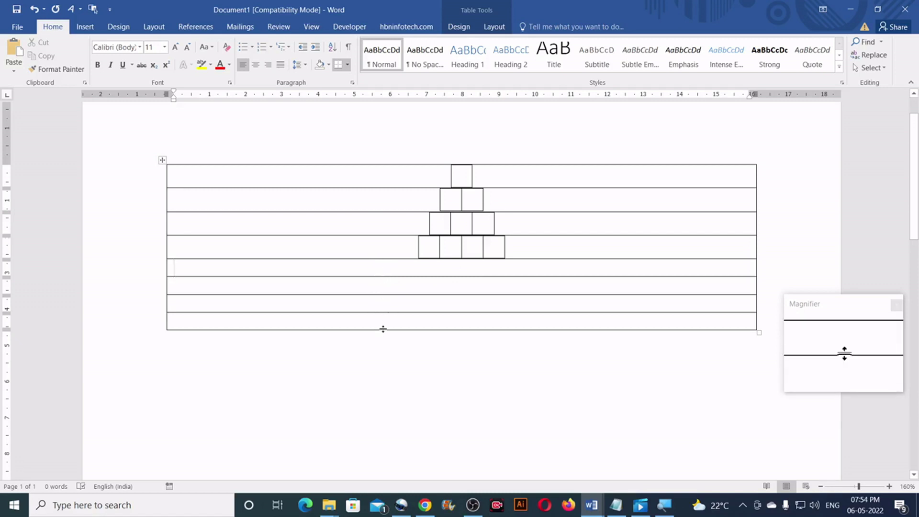
pyautogui.click(85, 27)
pyautogui.click(90, 50)
pyautogui.click(139, 99)
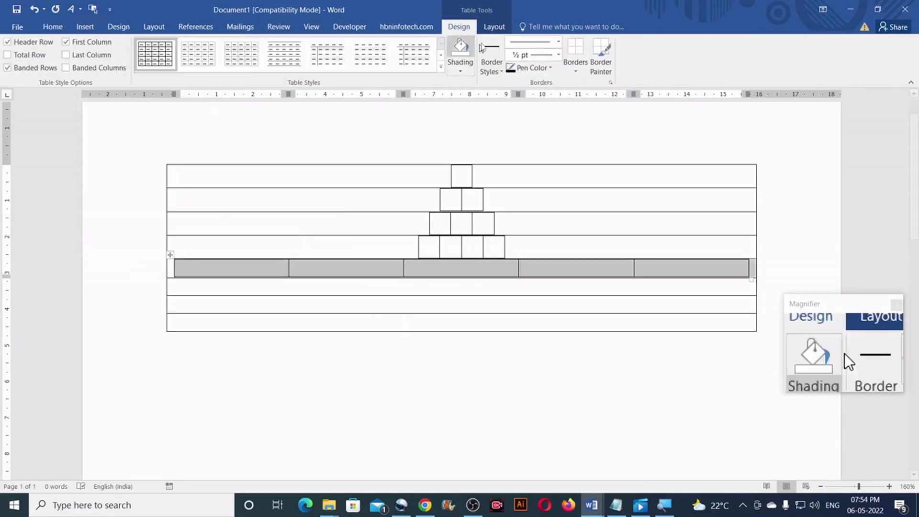
# Size the five nested cells in the fifth row to 0.6 cm by 0.6 cm, and center their table within the row.
pyautogui.click(494, 26)
pyautogui.click(436, 48)
pyautogui.write('0.6')
pyautogui.press('Tab')
pyautogui.write('0.6')
pyautogui.click(53, 26)
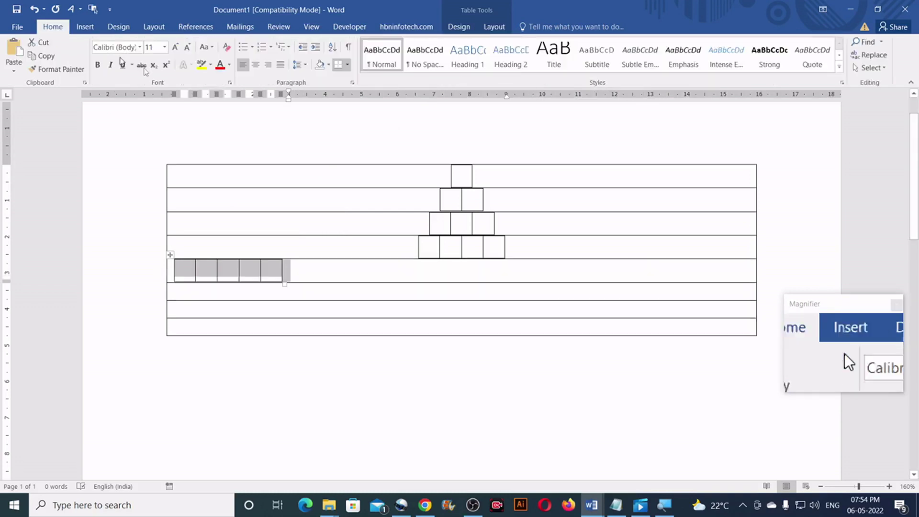
pyautogui.click(256, 64)
# Nest a table of six columns and one row in the sixth row of the outer table.
pyautogui.click(85, 26)
pyautogui.click(90, 50)
pyautogui.click(152, 98)
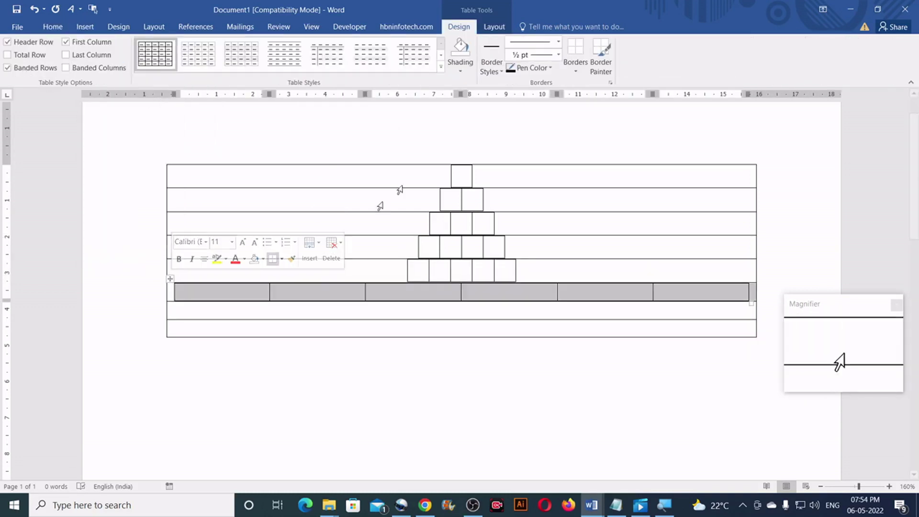
# Make the six nested cells in the sixth row 0.6 cm high and 0.6 cm wide, and center that nested table.
pyautogui.click(494, 26)
pyautogui.click(436, 42)
pyautogui.write('0.6')
pyautogui.press('Tab')
pyautogui.write('0.6')
pyautogui.click(53, 27)
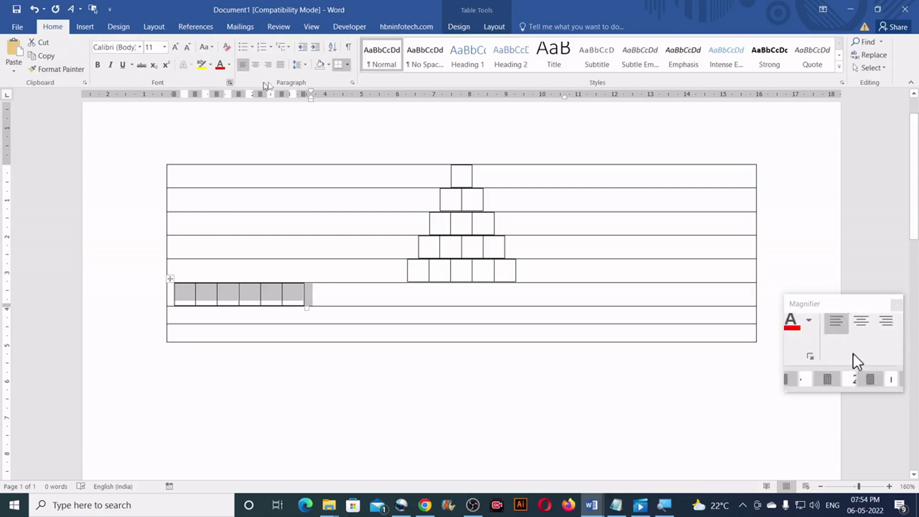
pyautogui.click(255, 64)
# Nest a table of seven columns and one row in the seventh row of the outer table.
pyautogui.click(425, 311)
pyautogui.click(85, 26)
pyautogui.click(89, 50)
pyautogui.click(162, 99)
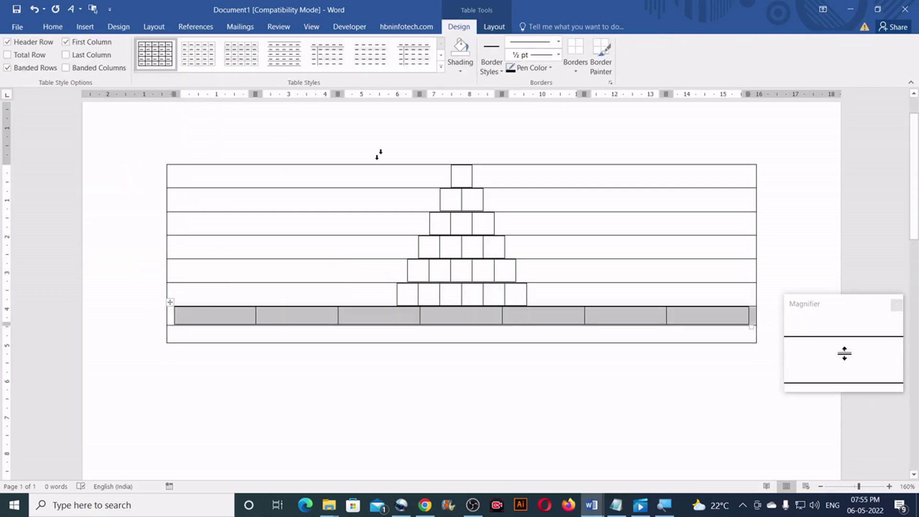
# Set the seven nested cells in the seventh row to 0.6 cm height and width, and center their table.
pyautogui.click(494, 26)
pyautogui.click(436, 41)
pyautogui.write('0.6')
pyautogui.press('Tab')
pyautogui.write('0.6')
pyautogui.click(52, 26)
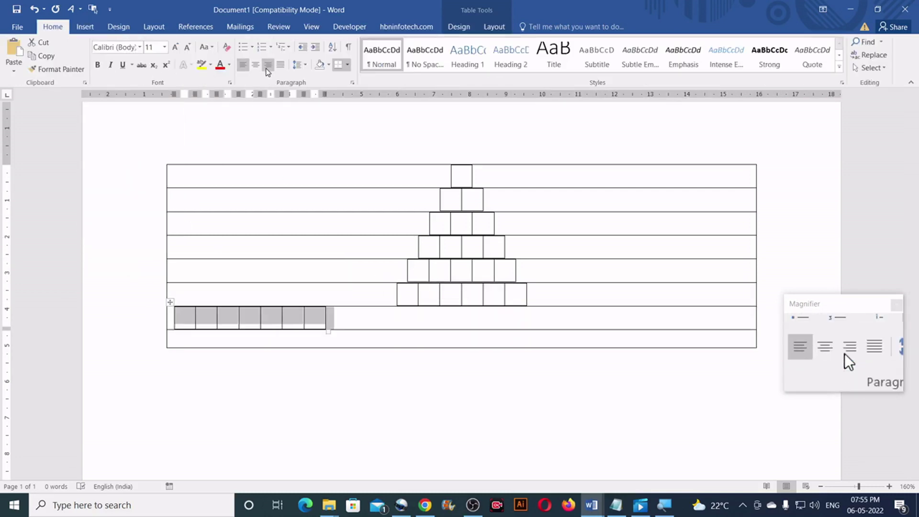
pyautogui.click(266, 67)
# Nest a table of eight columns and one row in the last row of the outer table.
pyautogui.click(408, 335)
pyautogui.click(85, 26)
pyautogui.click(89, 51)
pyautogui.click(174, 98)
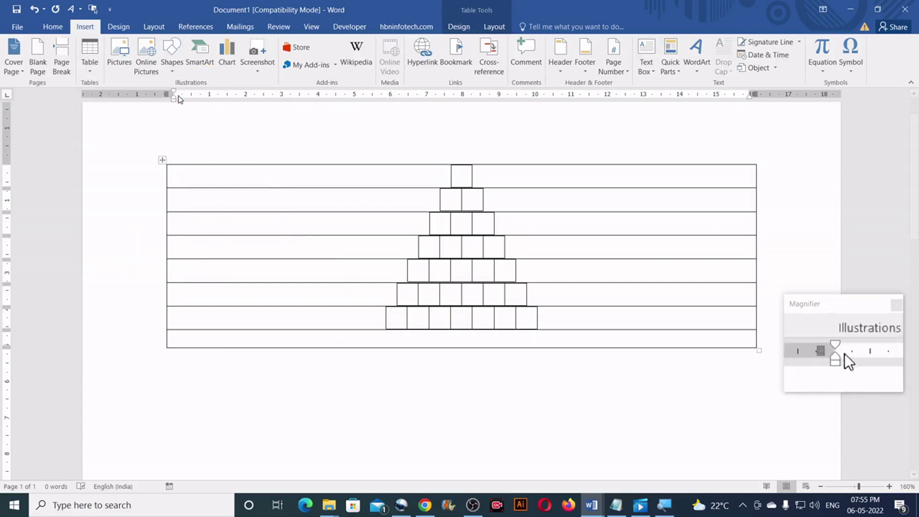
# Size the eight nested cells in the last row to 0.6 cm squares, center their table, and deselect it.
pyautogui.click(494, 26)
pyautogui.click(436, 47)
pyautogui.write('0.6')
pyautogui.press('Return')
pyautogui.click(52, 26)
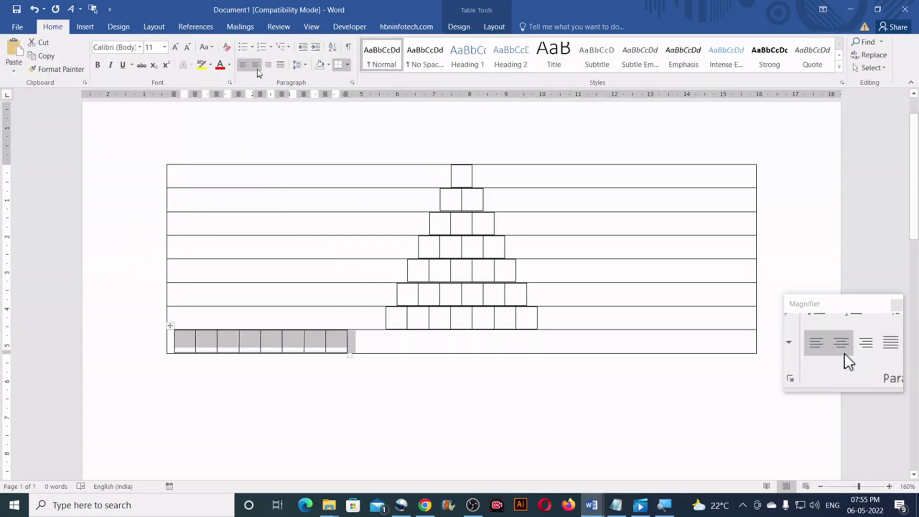
pyautogui.click(256, 64)
pyautogui.click(642, 433)
pyautogui.click(468, 507)
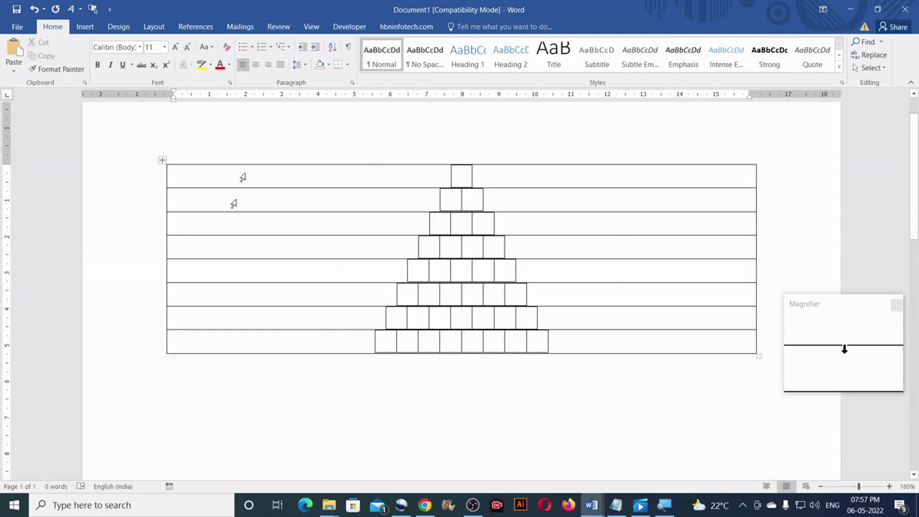
# Remove all borders from the outer table, keeping the borders of the nested square cells.
pyautogui.click(162, 161)
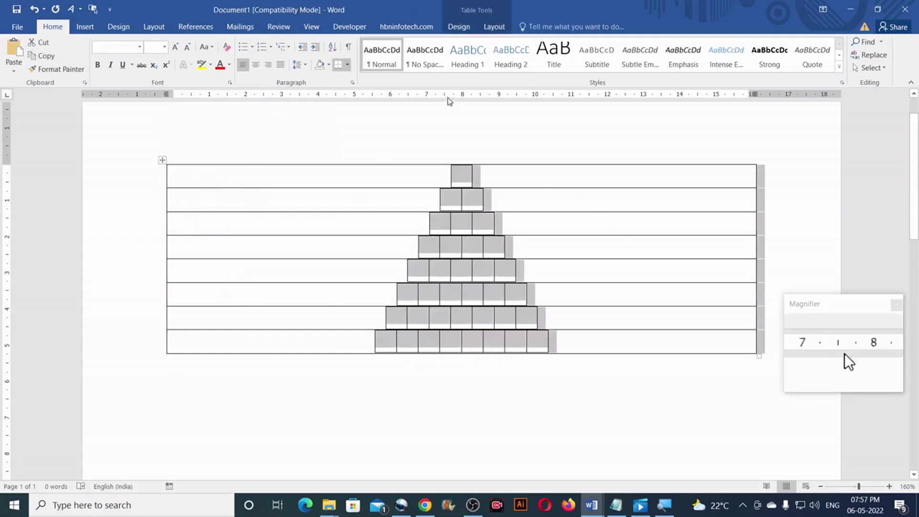
pyautogui.click(459, 28)
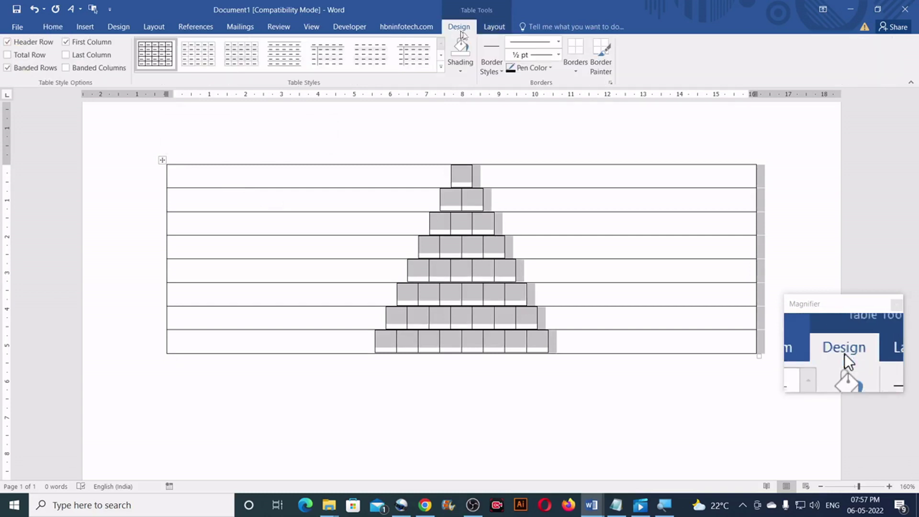
pyautogui.click(576, 72)
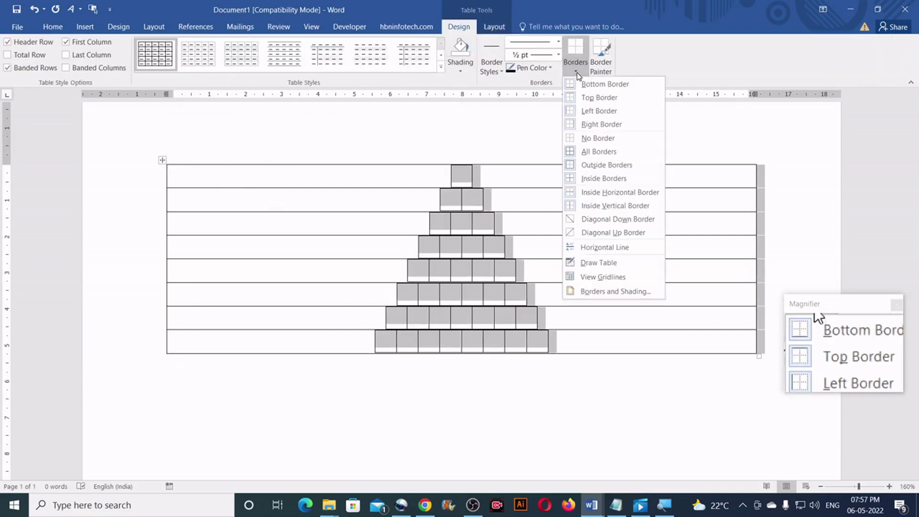
pyautogui.click(592, 139)
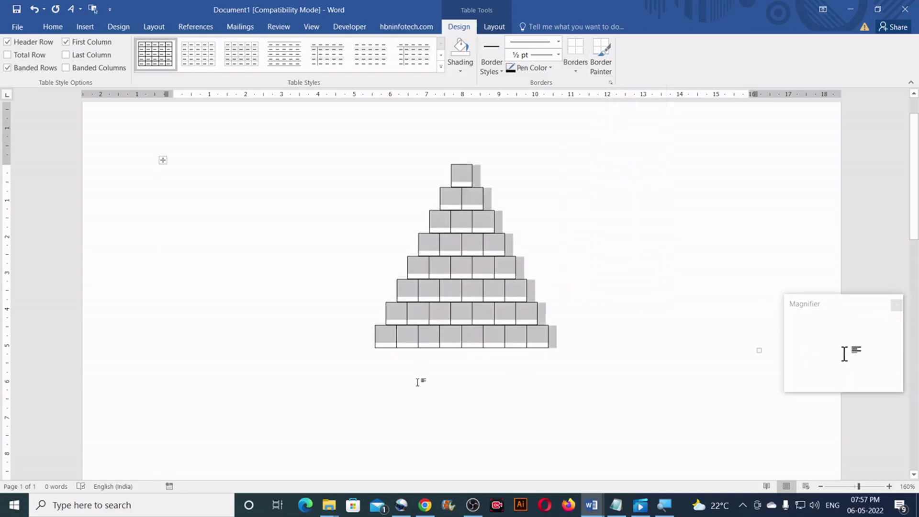
pyautogui.click(417, 382)
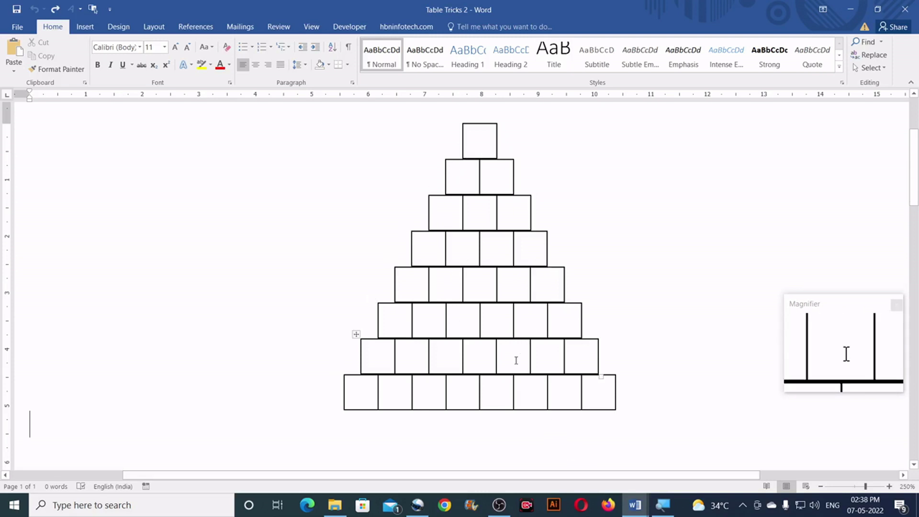
# Bring up the full symbol list for the paragraph below the pyramid and set its font to Wingdings.
pyautogui.hotkey('ctrl', 'y')
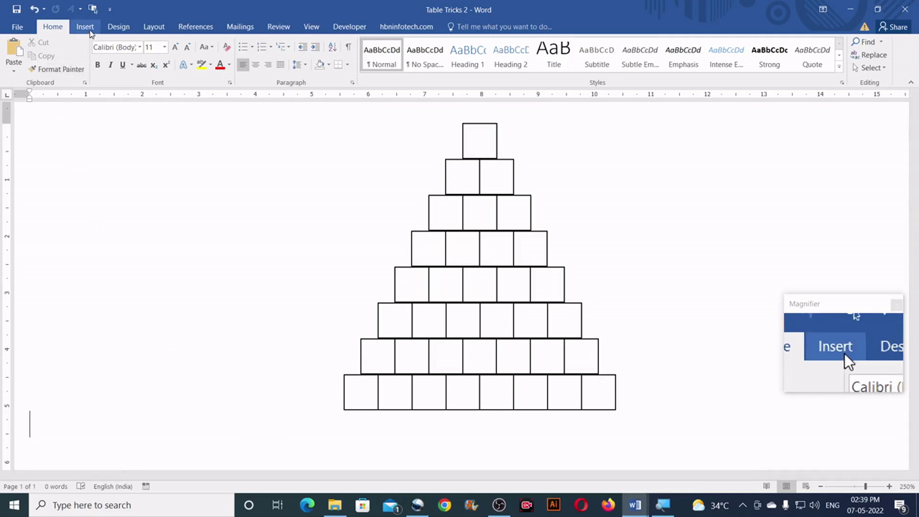
pyautogui.click(89, 30)
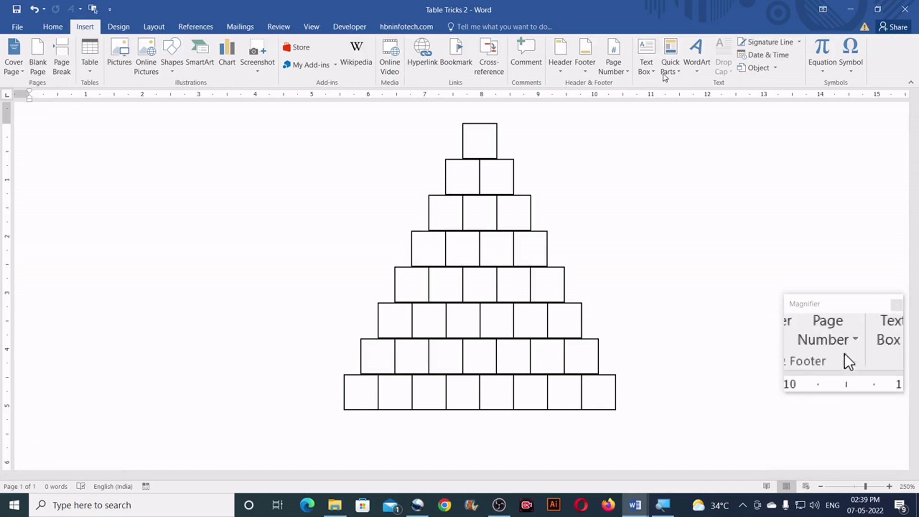
pyautogui.click(850, 67)
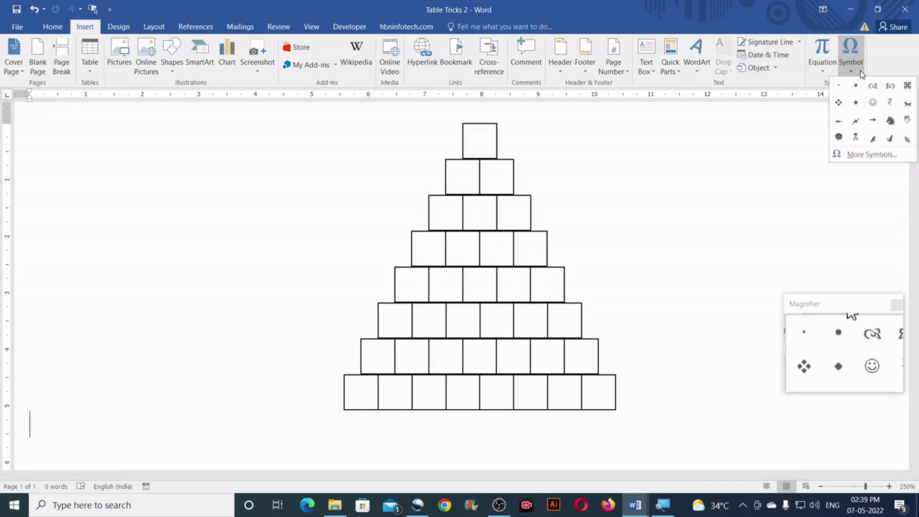
pyautogui.click(867, 155)
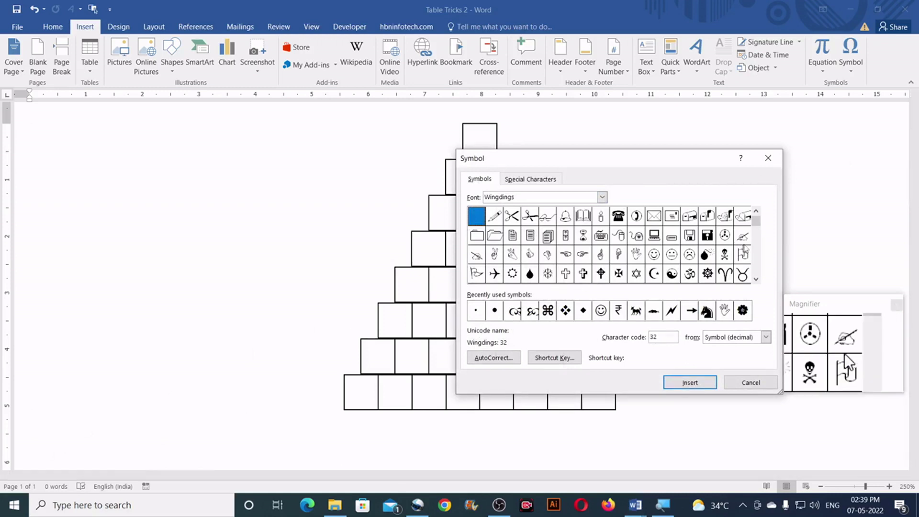
pyautogui.click(601, 198)
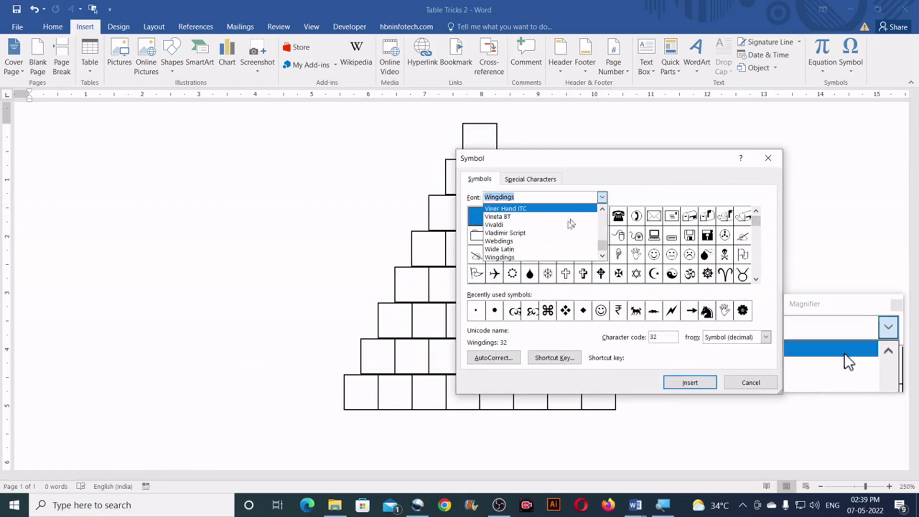
pyautogui.click(539, 259)
# Insert the small dot symbol with Wingdings character code 158 below the pyramid and close the symbol list.
pyautogui.click(756, 279)
pyautogui.click(756, 279)
pyautogui.click(756, 279)
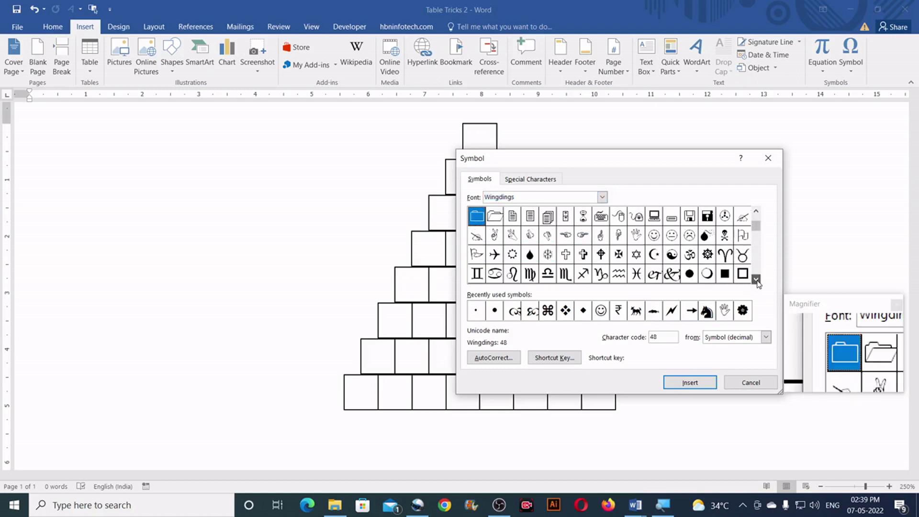
pyautogui.click(756, 280)
pyautogui.click(756, 279)
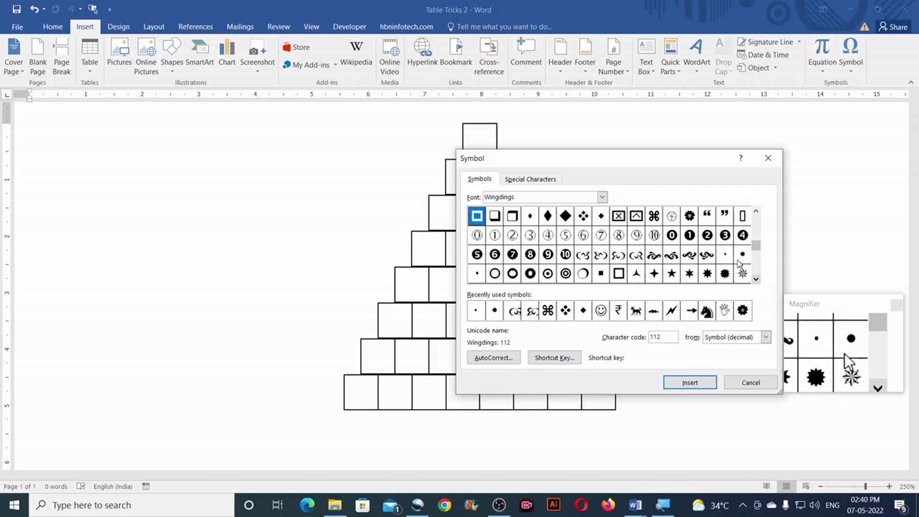
pyautogui.click(725, 255)
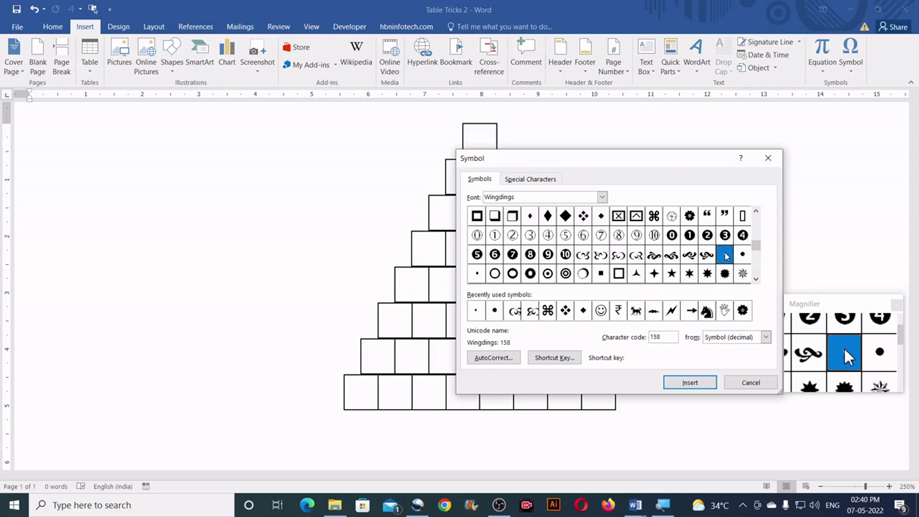
pyautogui.click(690, 383)
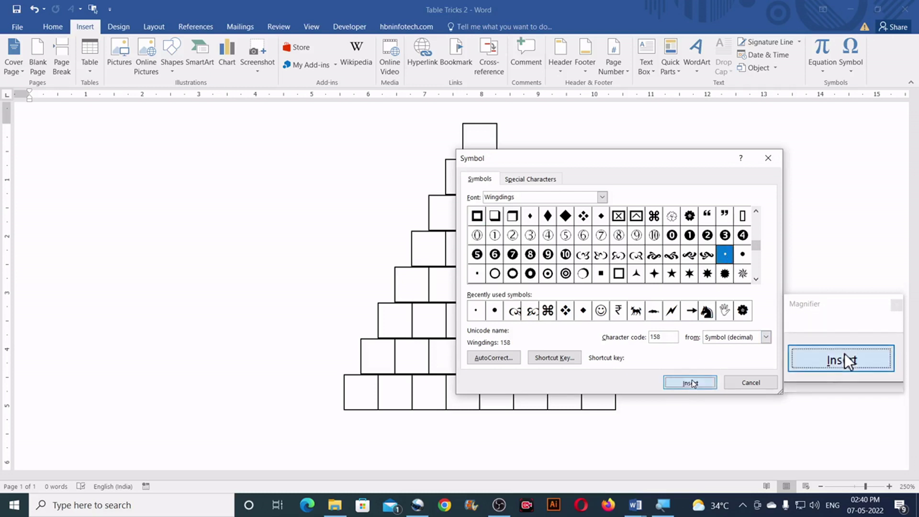
pyautogui.click(737, 384)
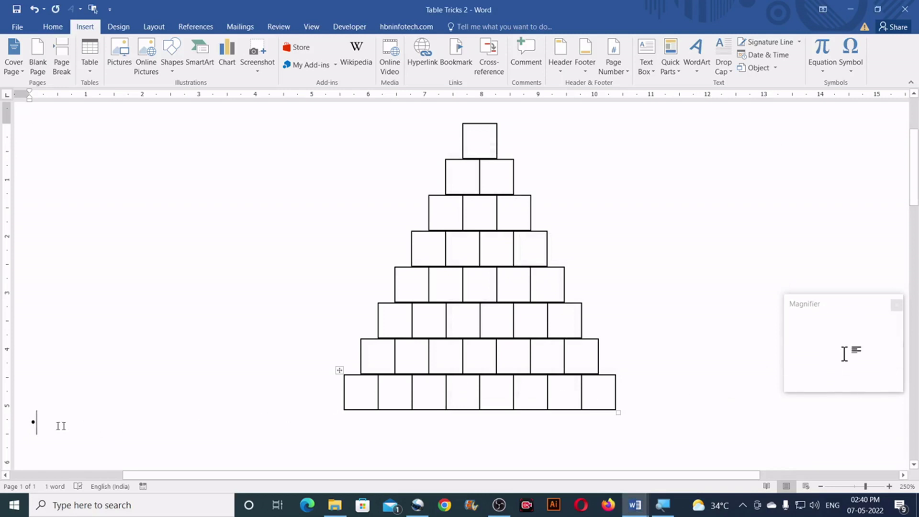
# Select only the dot symbol below the pyramid, without its paragraph mark, and copy it.
pyautogui.moveTo(36, 421); pyautogui.dragTo(30, 422)
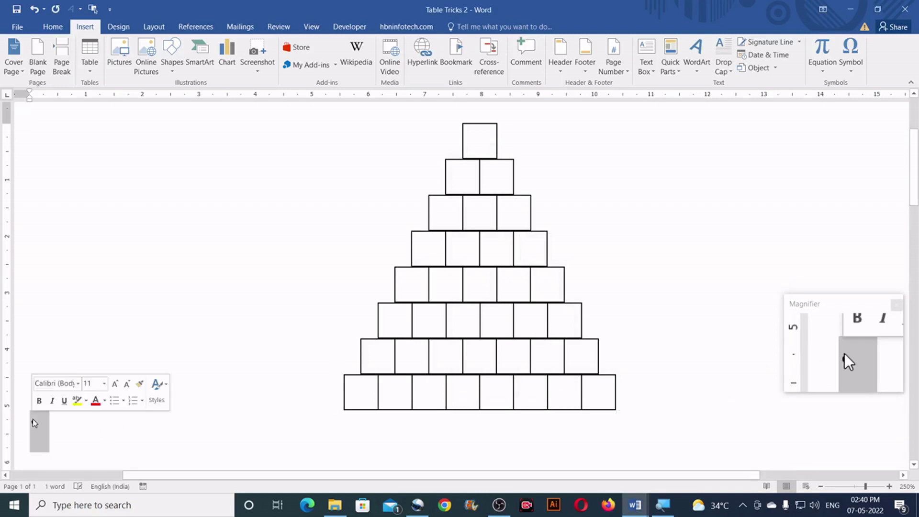
pyautogui.click(32, 420)
pyautogui.doubleClick(33, 420)
pyautogui.click(32, 421)
pyautogui.doubleClick(33, 421)
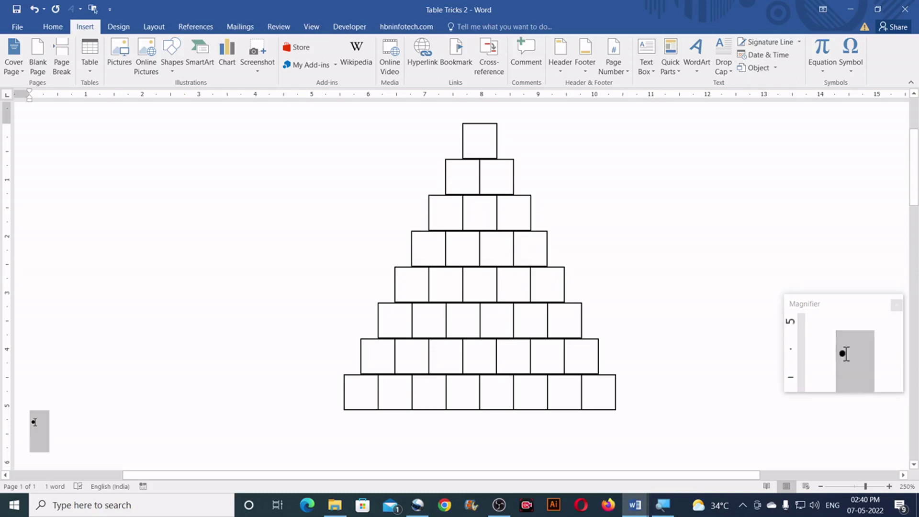
pyautogui.doubleClick(34, 421)
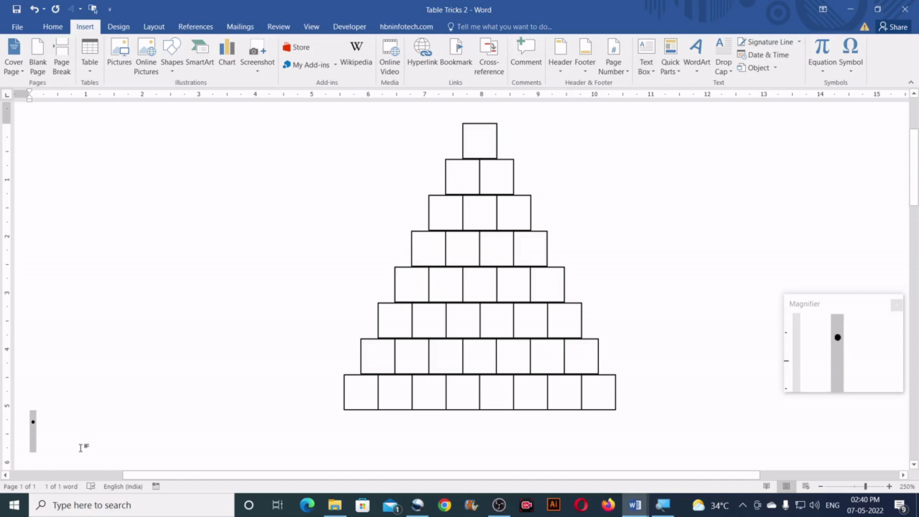
pyautogui.rightClick(33, 423)
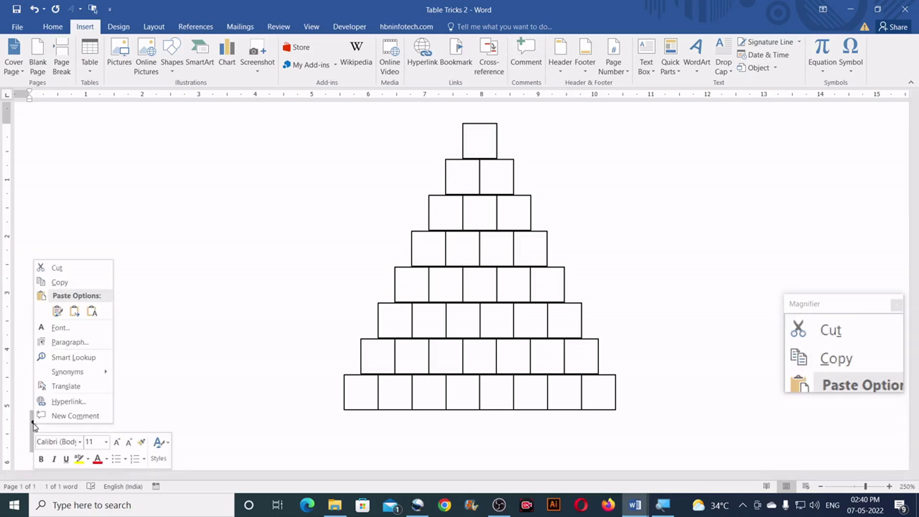
pyautogui.click(73, 285)
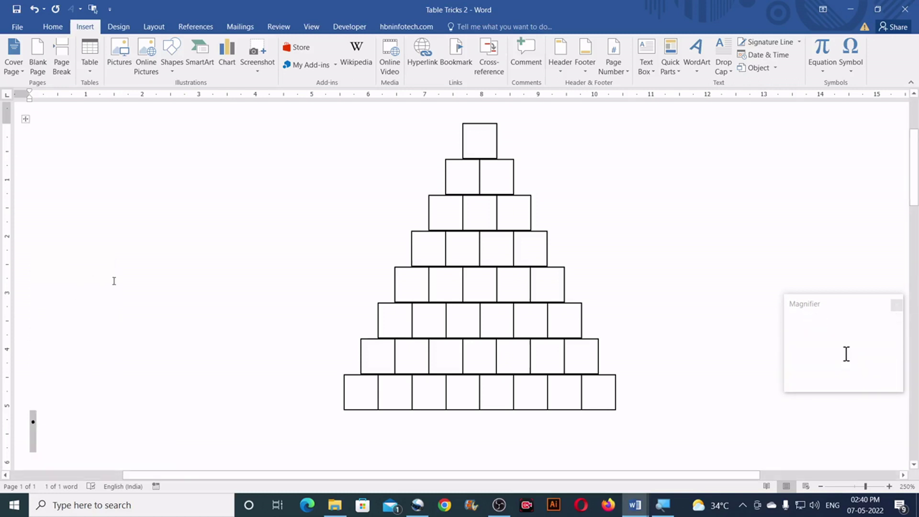
pyautogui.click(479, 138)
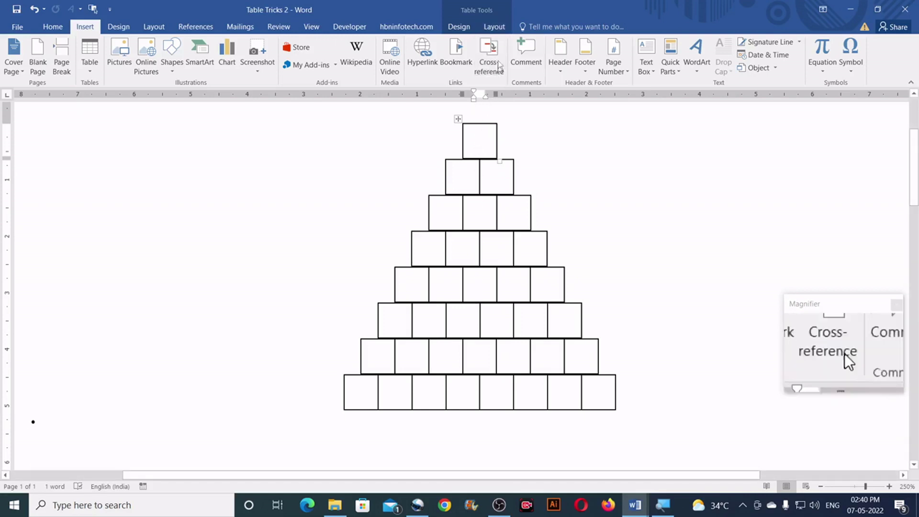
pyautogui.click(495, 28)
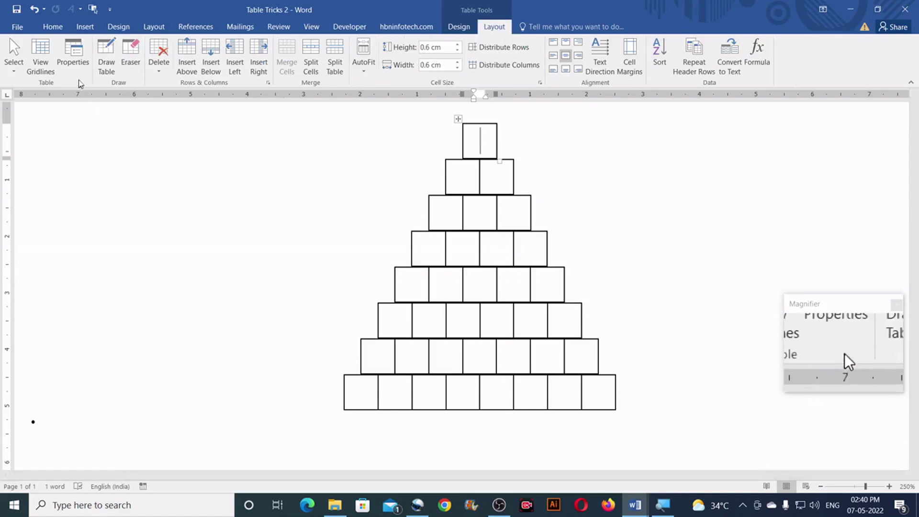
pyautogui.click(19, 74)
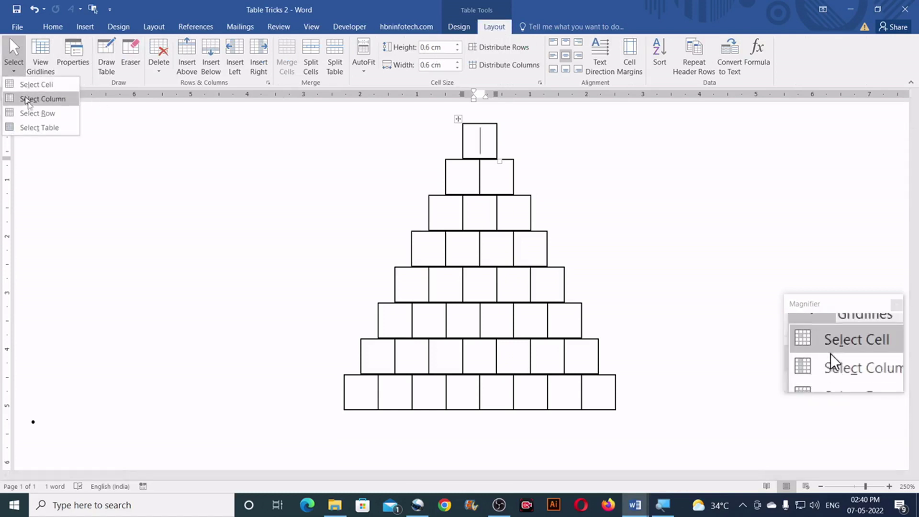
pyautogui.click(38, 84)
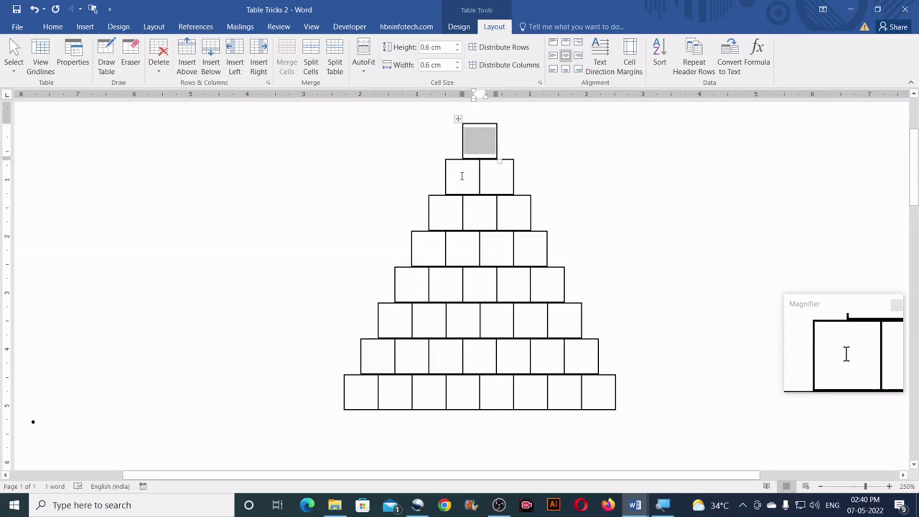
pyautogui.moveTo(478, 174); pyautogui.dragTo(478, 146)
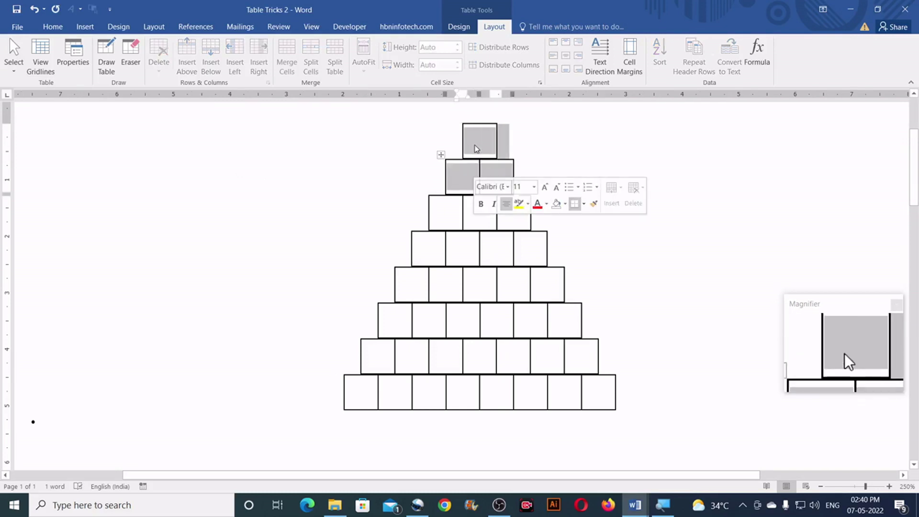
pyautogui.click(461, 172)
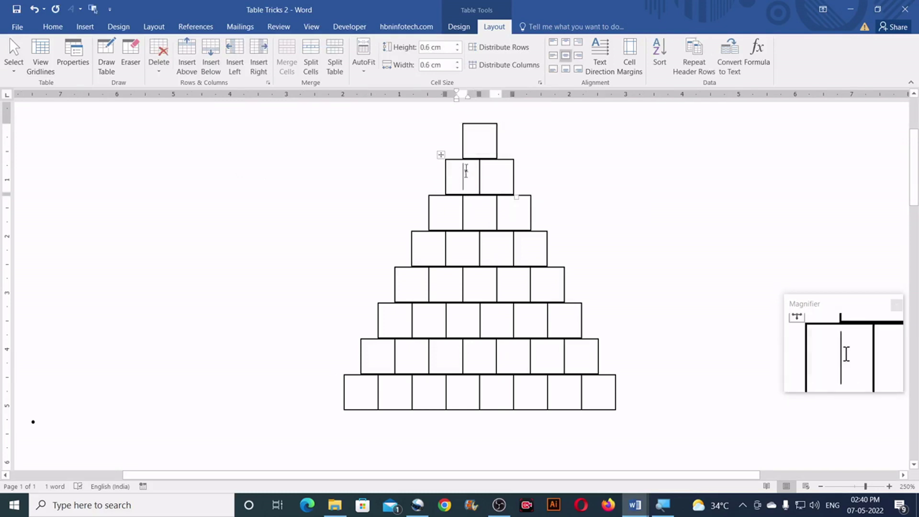
# Paste the copied dot into every square cell of all eight pyramid rows at once.
pyautogui.click(476, 143)
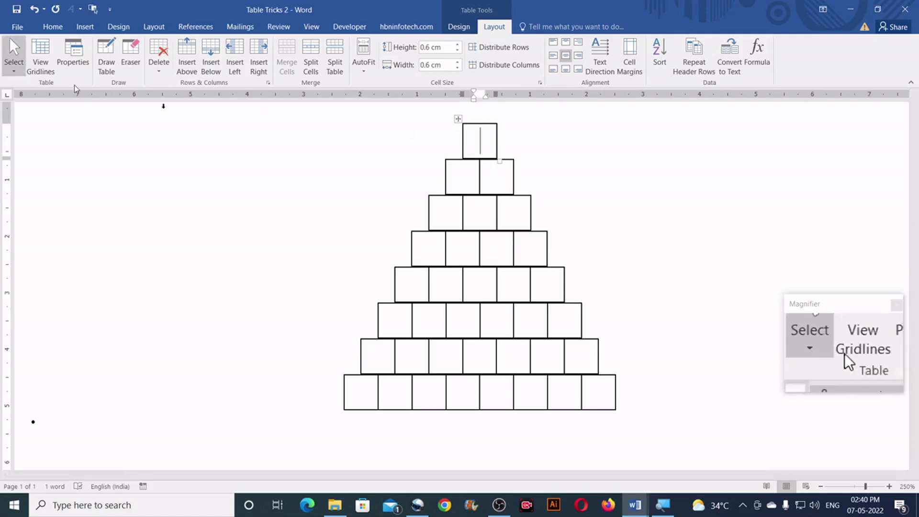
pyautogui.click(25, 74)
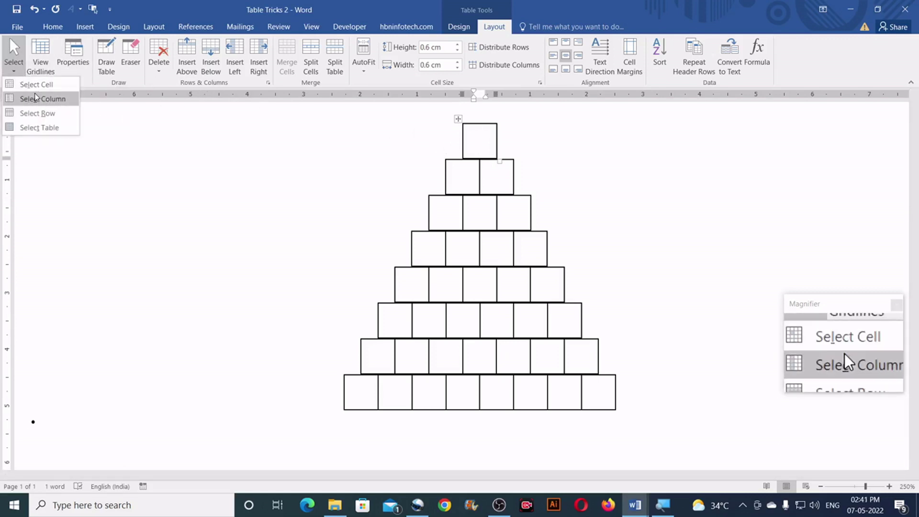
pyautogui.click(38, 127)
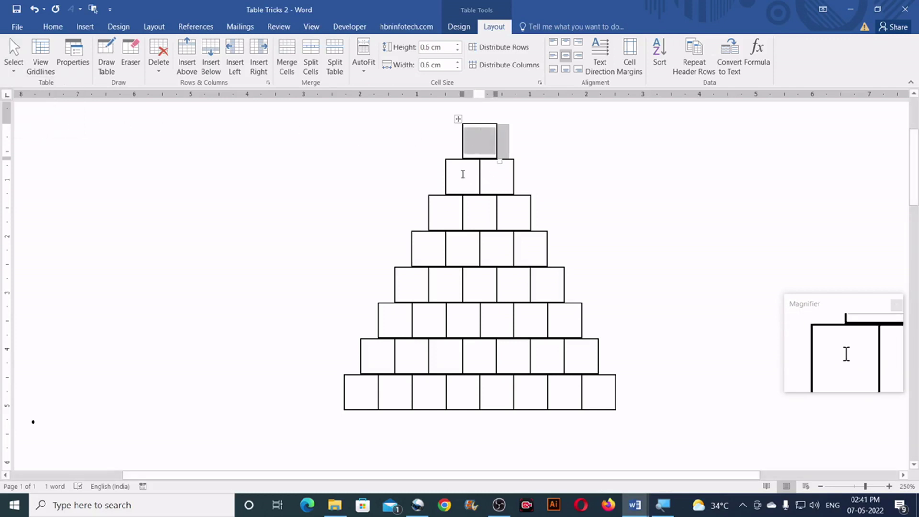
pyautogui.keyDown('shift'); pyautogui.click(492, 180); pyautogui.keyUp('shift')
pyautogui.keyDown('shift'); pyautogui.click(489, 213); pyautogui.keyUp('shift')
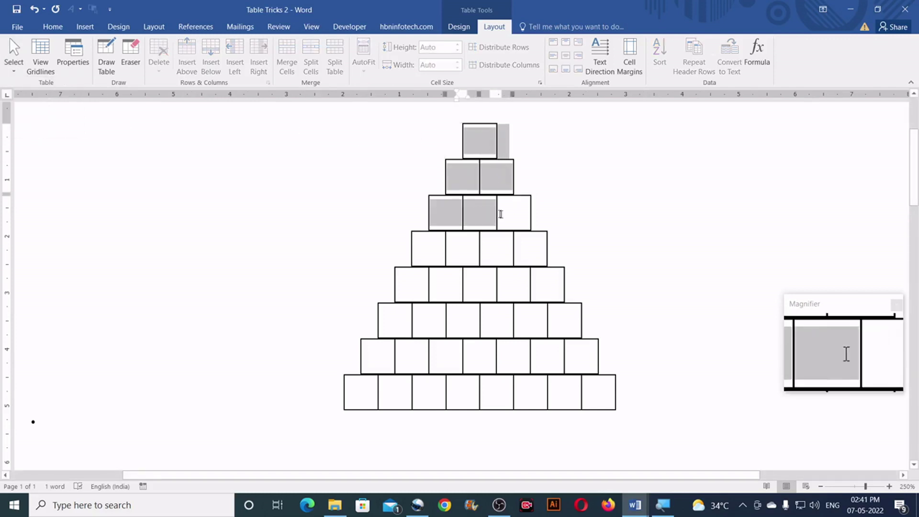
pyautogui.keyDown('shift'); pyautogui.click(511, 211); pyautogui.keyUp('shift')
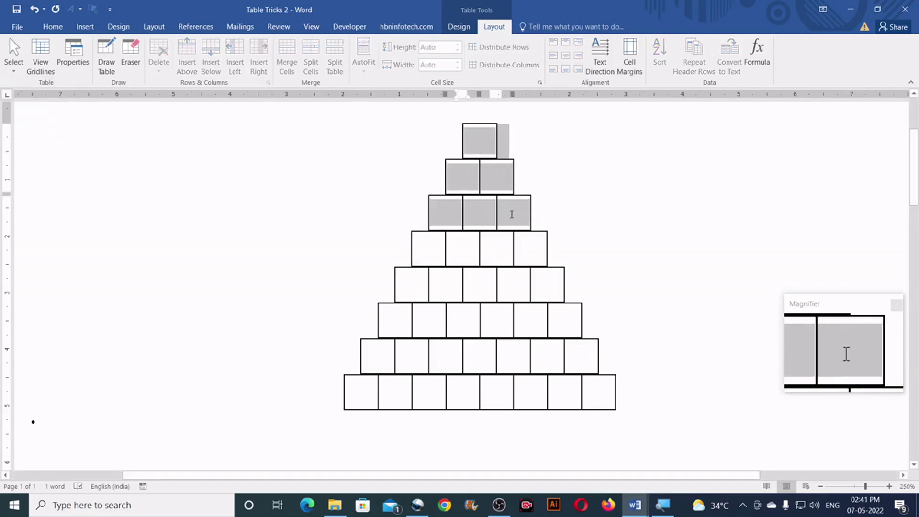
pyautogui.keyDown('shift'); pyautogui.click(436, 249); pyautogui.keyUp('shift')
pyautogui.keyDown('shift'); pyautogui.click(537, 287); pyautogui.keyUp('shift')
pyautogui.keyDown('shift'); pyautogui.click(528, 317); pyautogui.keyUp('shift')
pyautogui.keyDown('shift'); pyautogui.click(572, 314); pyautogui.keyUp('shift')
pyautogui.moveTo(377, 358); pyautogui.dragTo(582, 369)
pyautogui.moveTo(363, 390); pyautogui.dragTo(592, 389)
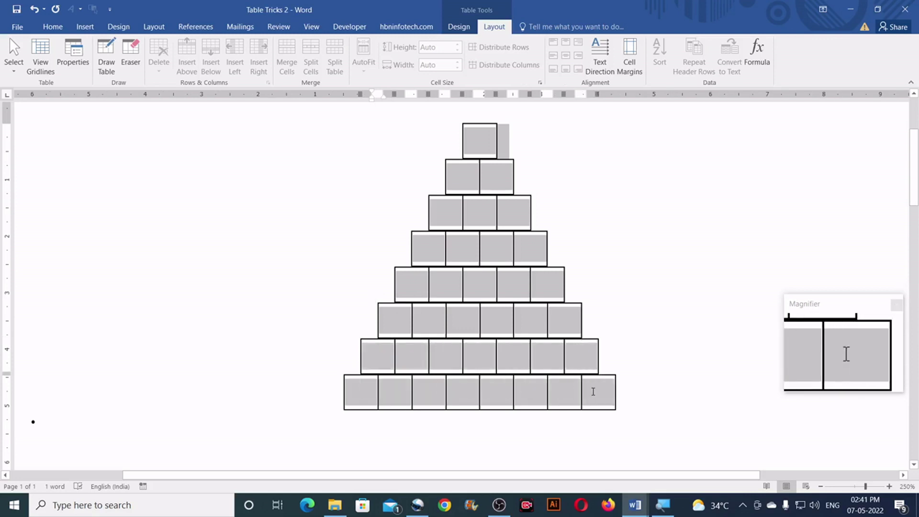
pyautogui.rightClick(487, 145)
pyautogui.click(511, 193)
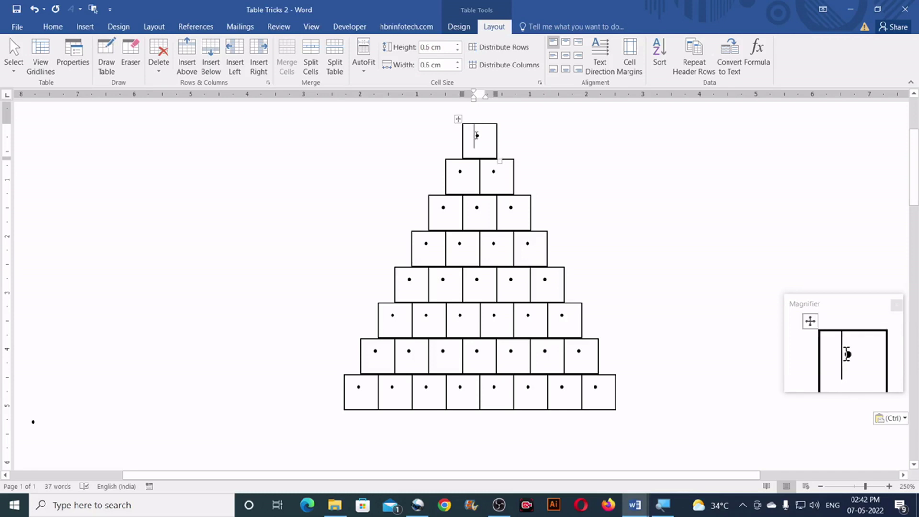
# Align the dots to the center of their cells, horizontally and vertically, in the pyramid's first three rows.
pyautogui.click(567, 56)
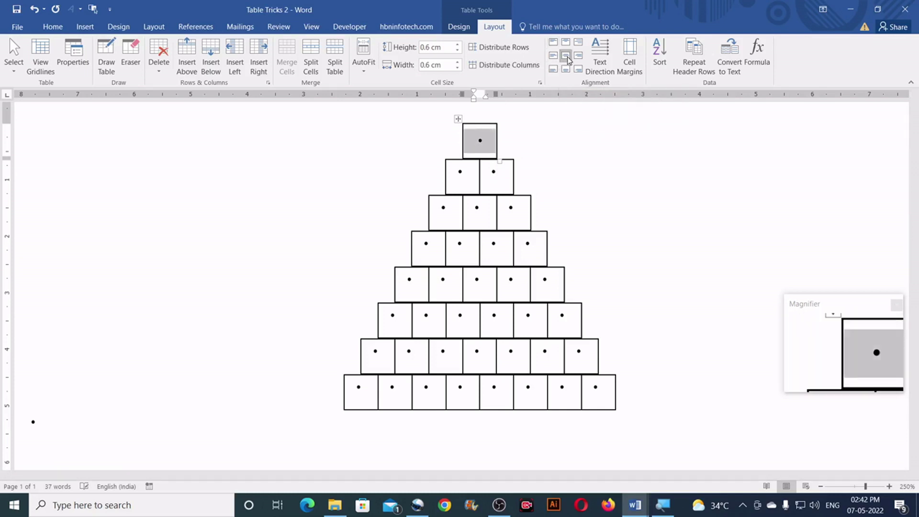
pyautogui.moveTo(469, 178); pyautogui.dragTo(489, 177)
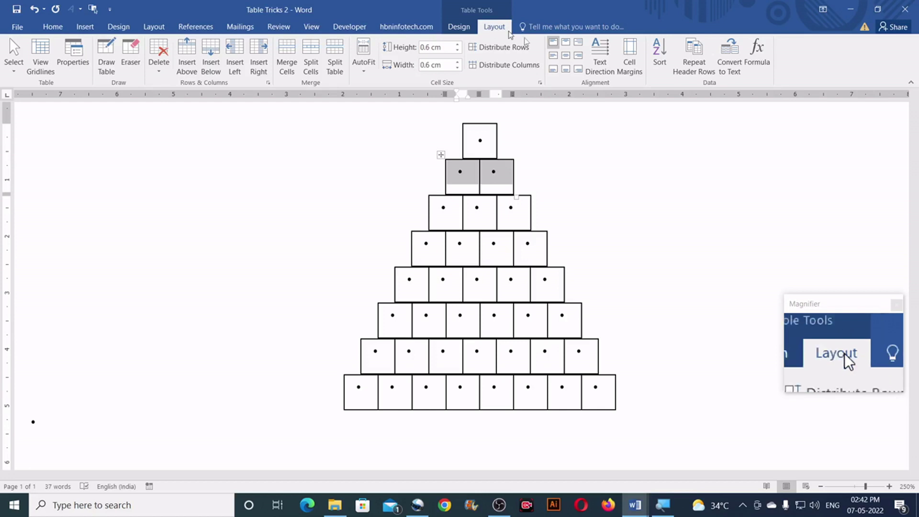
pyautogui.click(567, 57)
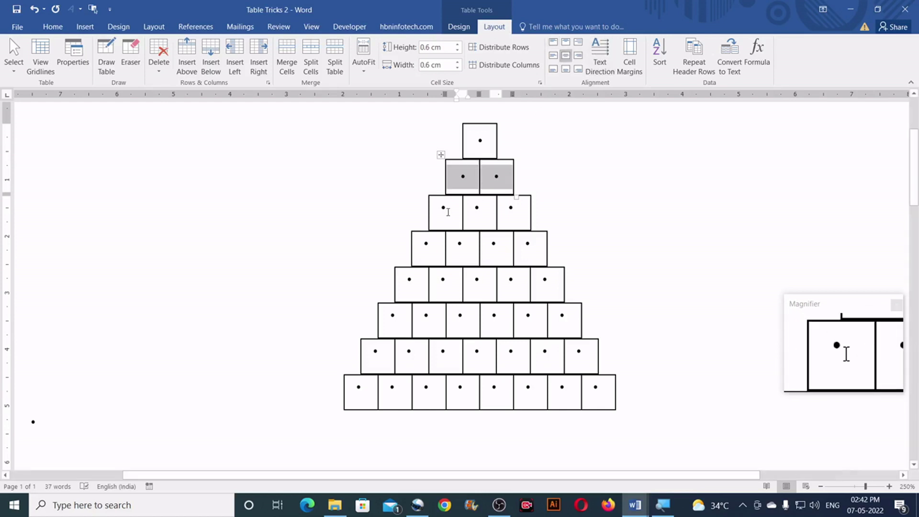
pyautogui.click(447, 212)
pyautogui.click(424, 192)
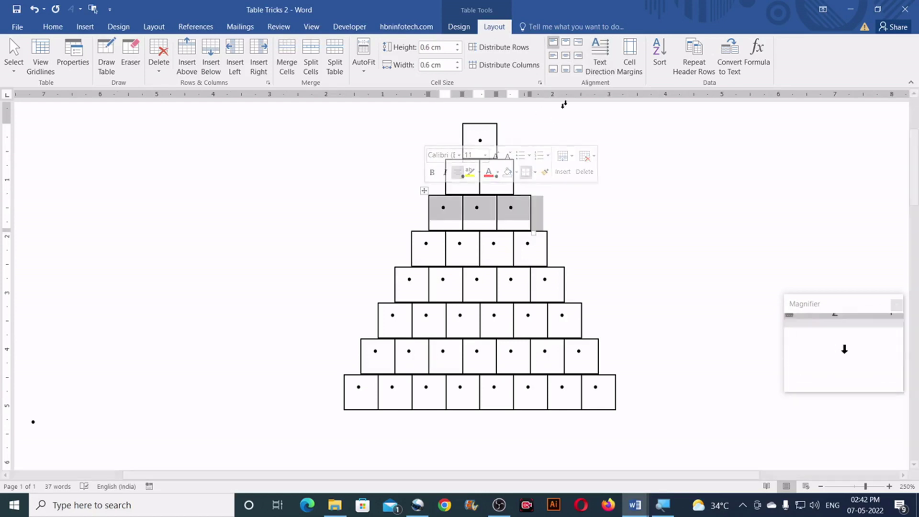
pyautogui.click(566, 57)
# Center the dots both ways within the cells of the pyramid's fourth and fifth rows.
pyautogui.click(430, 244)
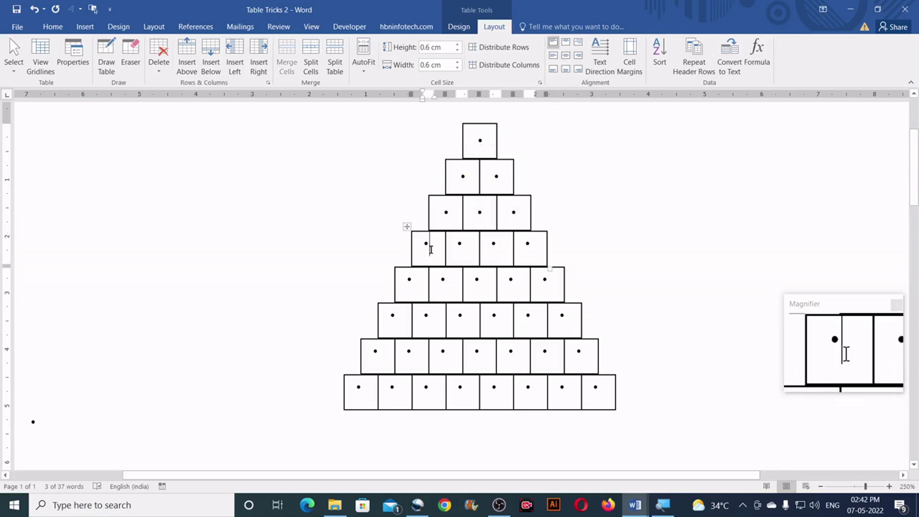
pyautogui.click(408, 237)
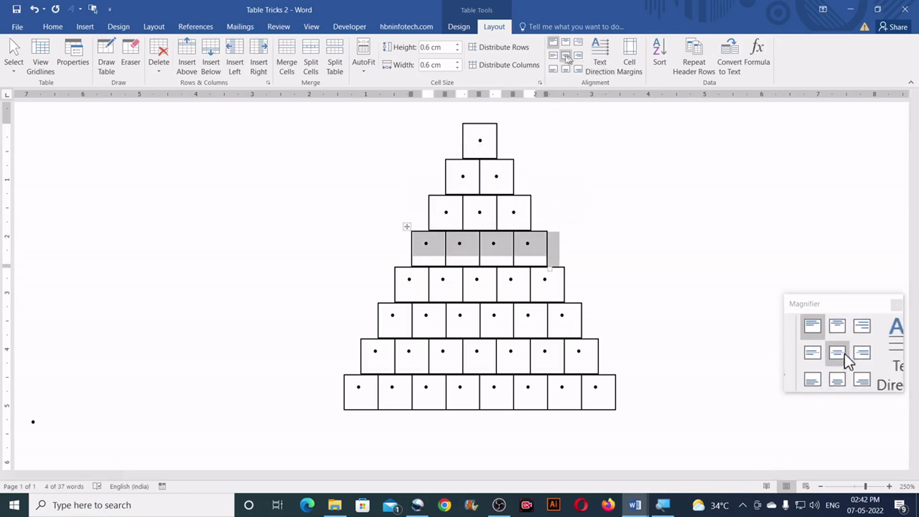
pyautogui.click(565, 55)
pyautogui.click(420, 286)
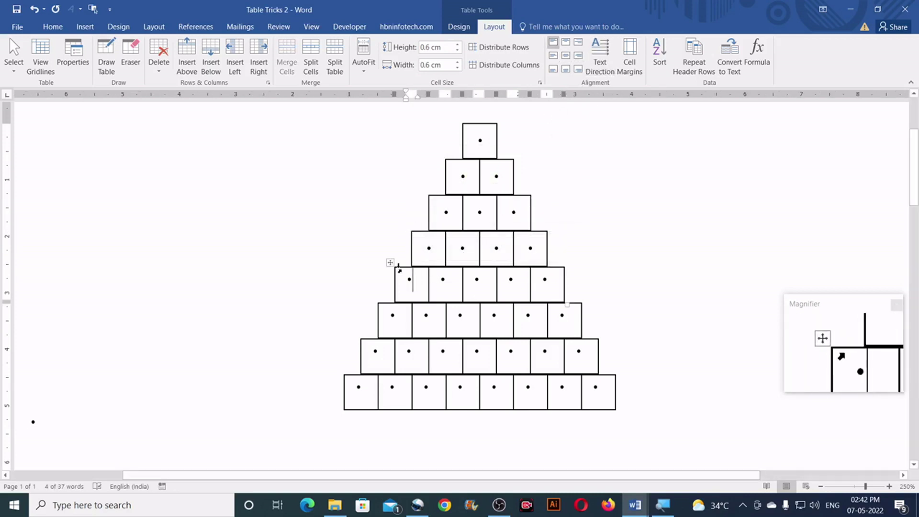
pyautogui.click(394, 272)
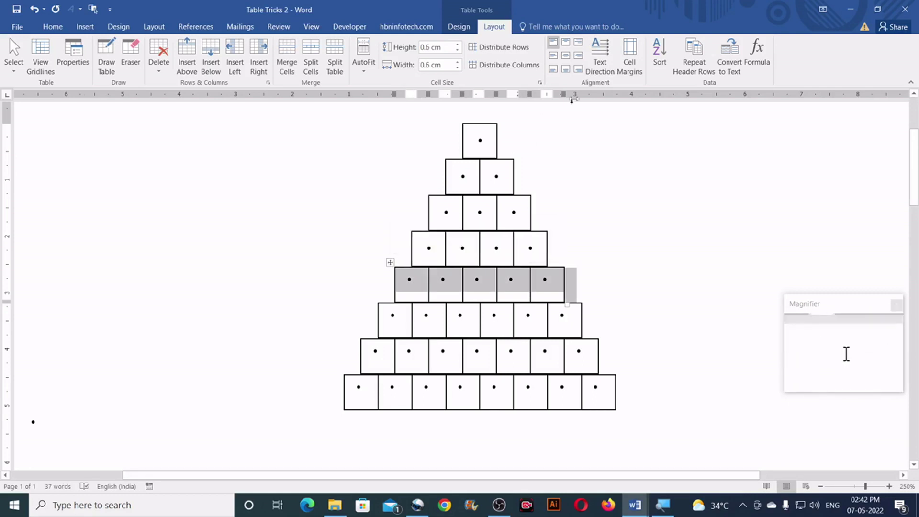
pyautogui.click(566, 57)
# Center the dots both ways within the cells of the pyramid's sixth, seventh and eighth rows.
pyautogui.click(392, 316)
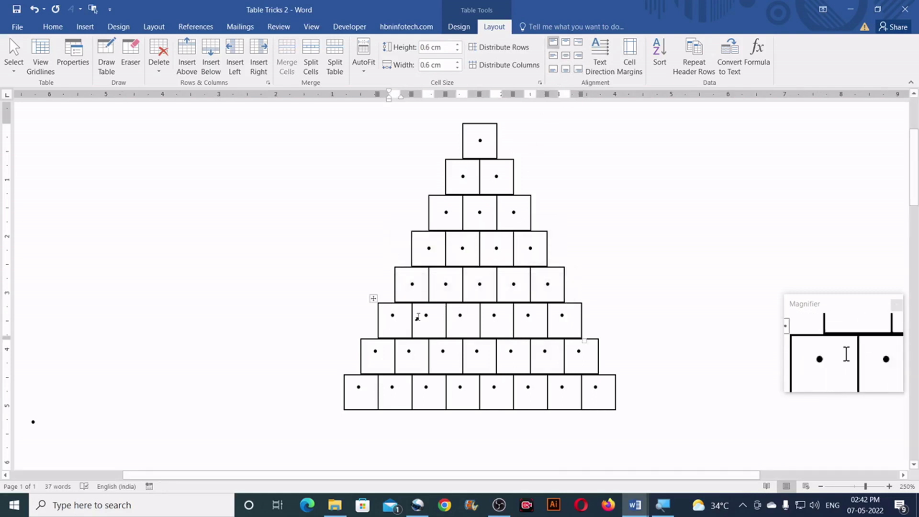
pyautogui.click(372, 298)
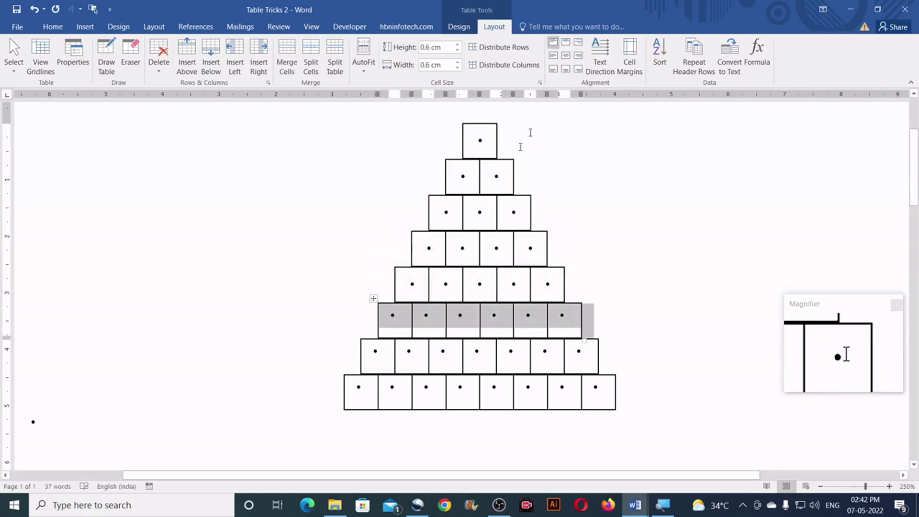
pyautogui.click(566, 55)
pyautogui.click(377, 352)
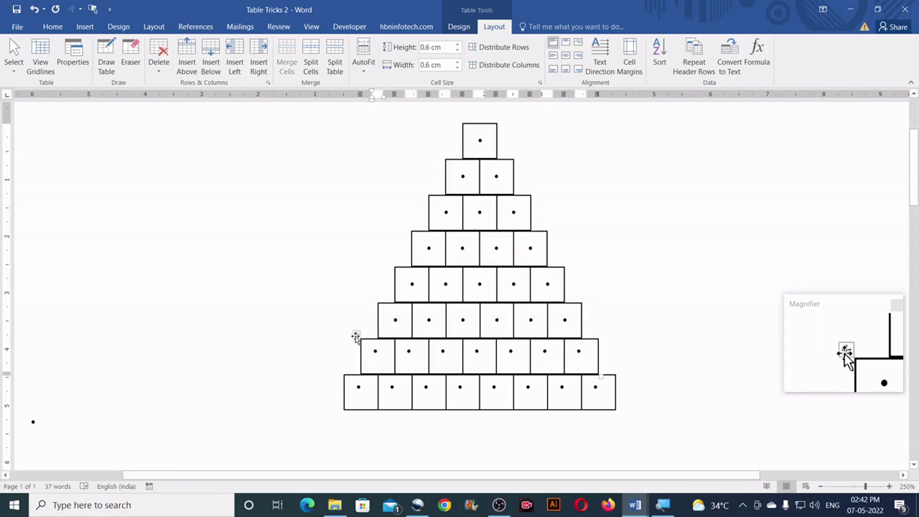
pyautogui.click(356, 344)
pyautogui.click(566, 55)
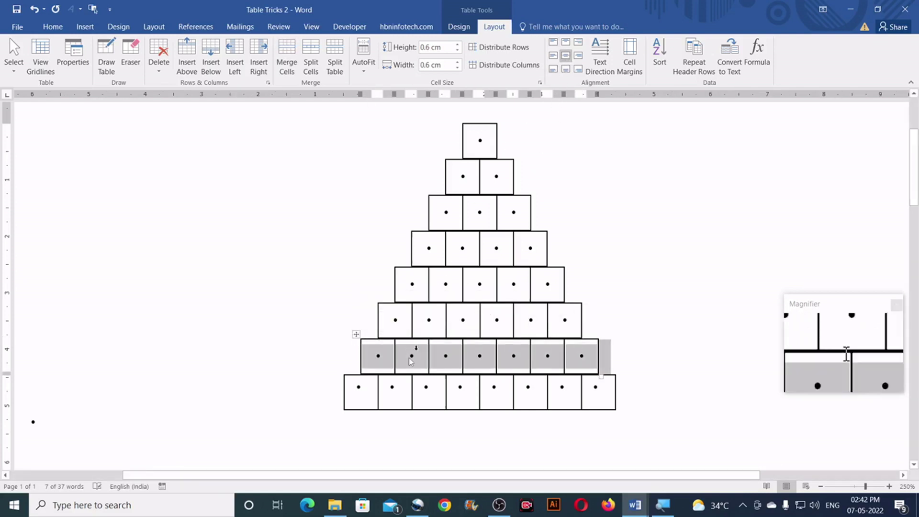
pyautogui.click(361, 395)
pyautogui.click(340, 383)
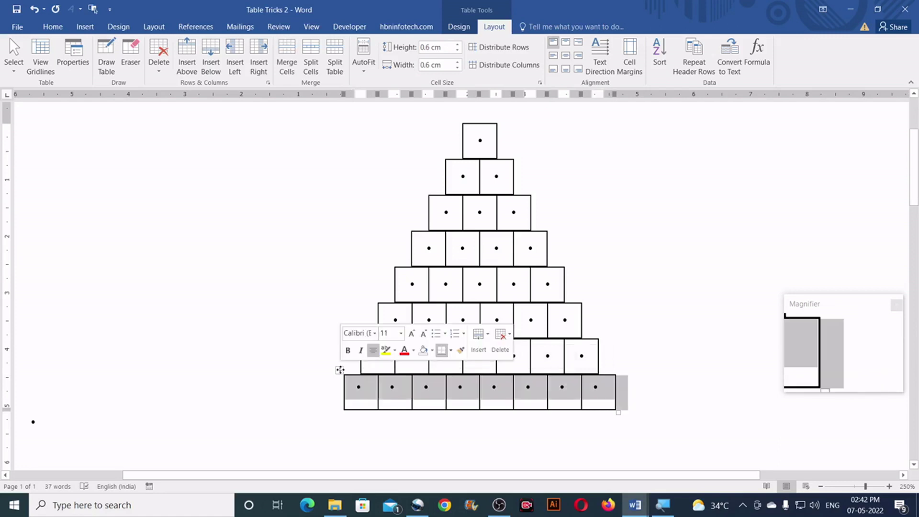
pyautogui.click(568, 56)
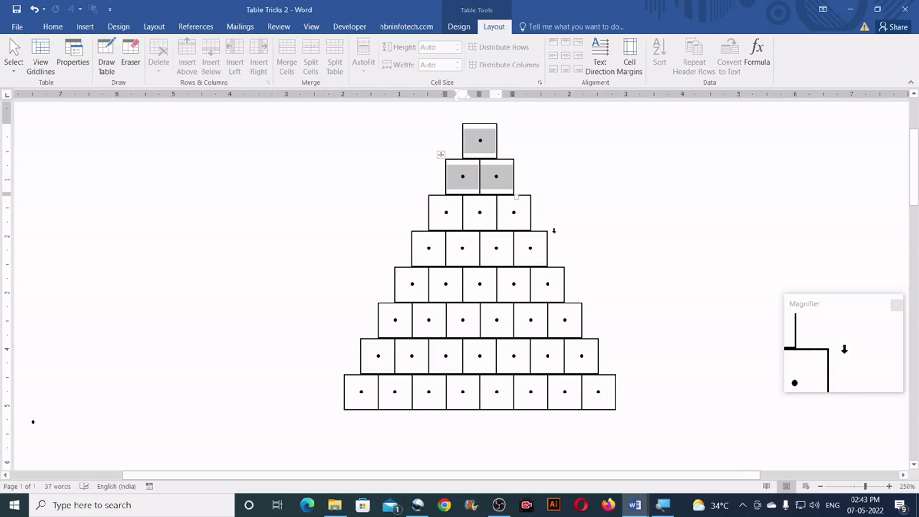
# Remove all borders from the cells of all eight pyramid rows, leaving only the dots.
pyautogui.click(478, 144)
pyautogui.moveTo(478, 141); pyautogui.dragTo(488, 141)
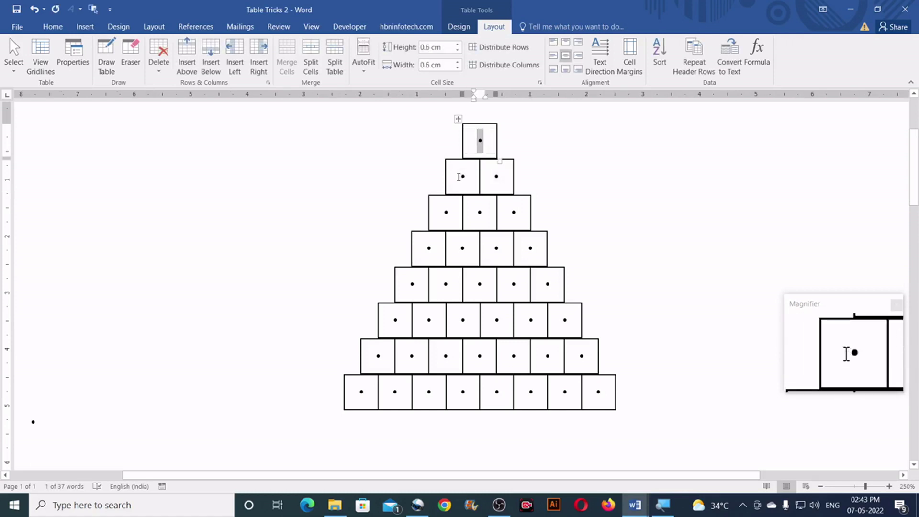
pyautogui.moveTo(459, 177); pyautogui.dragTo(496, 178)
pyautogui.moveTo(444, 212); pyautogui.dragTo(514, 212)
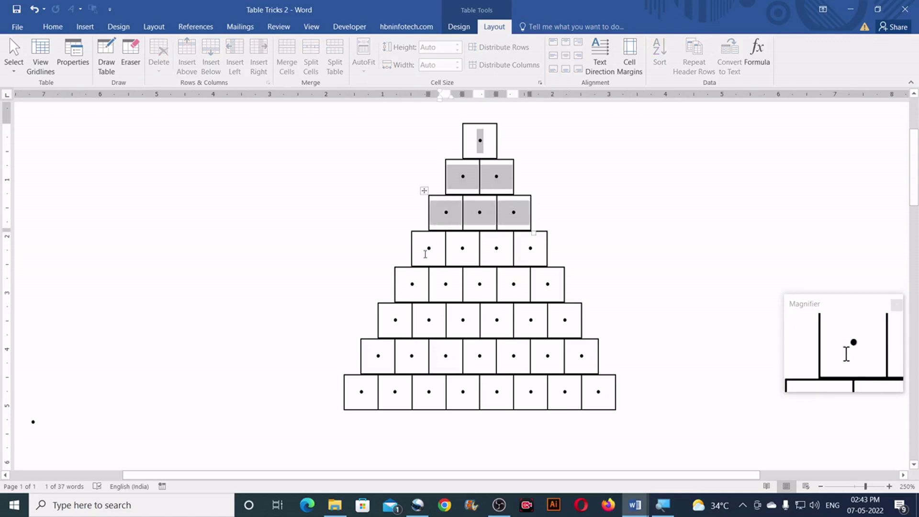
pyautogui.moveTo(425, 253); pyautogui.dragTo(529, 248)
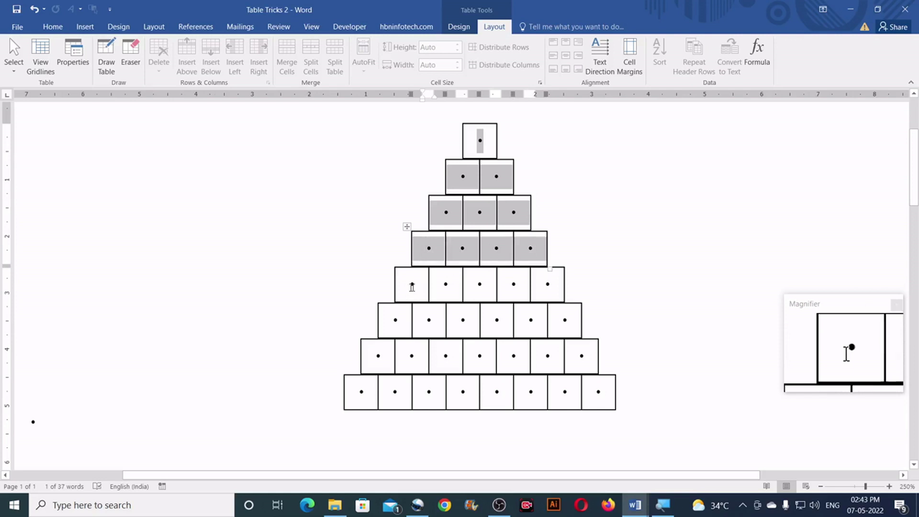
pyautogui.moveTo(411, 287); pyautogui.dragTo(532, 293)
pyautogui.moveTo(393, 324); pyautogui.dragTo(566, 320)
pyautogui.moveTo(369, 359); pyautogui.dragTo(584, 354)
pyautogui.moveTo(358, 399); pyautogui.dragTo(603, 392)
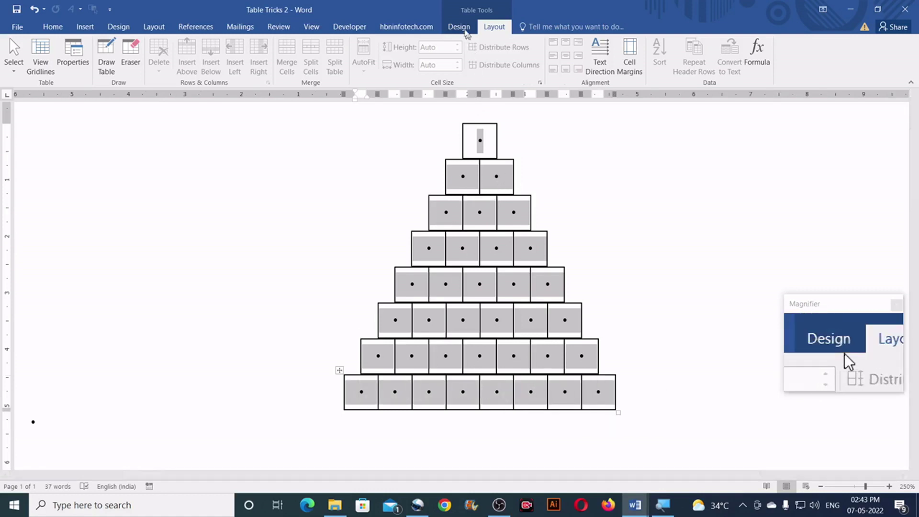
pyautogui.click(459, 27)
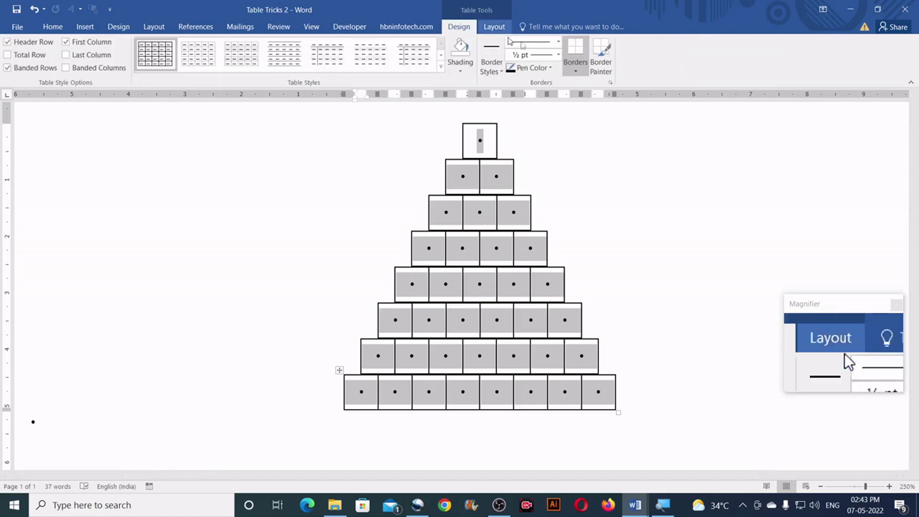
pyautogui.click(575, 72)
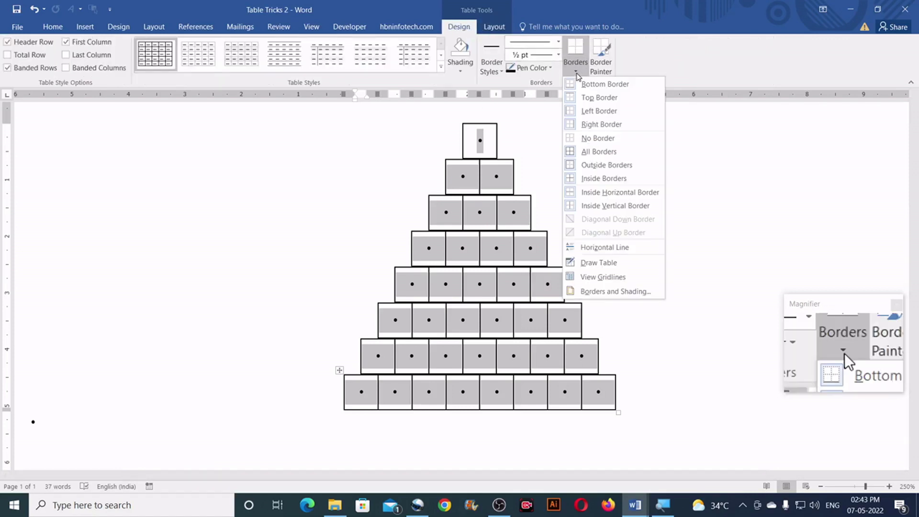
pyautogui.click(589, 139)
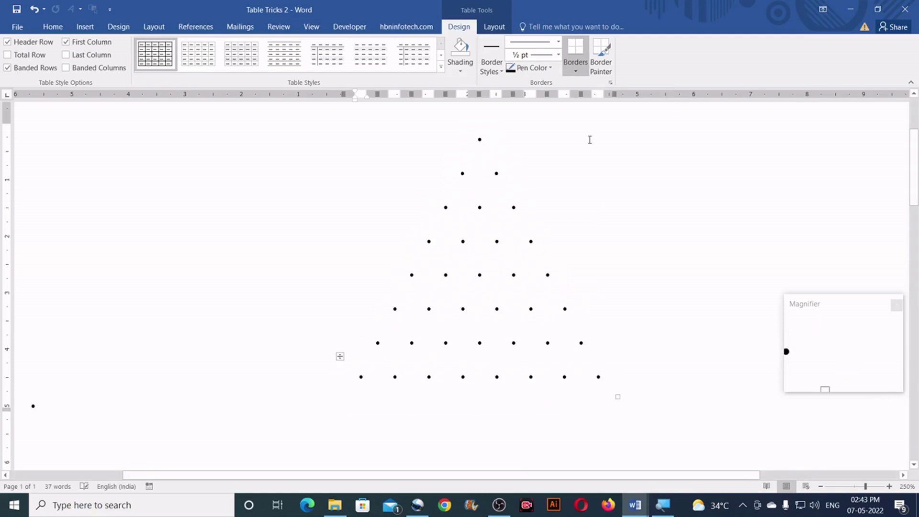
pyautogui.click(126, 437)
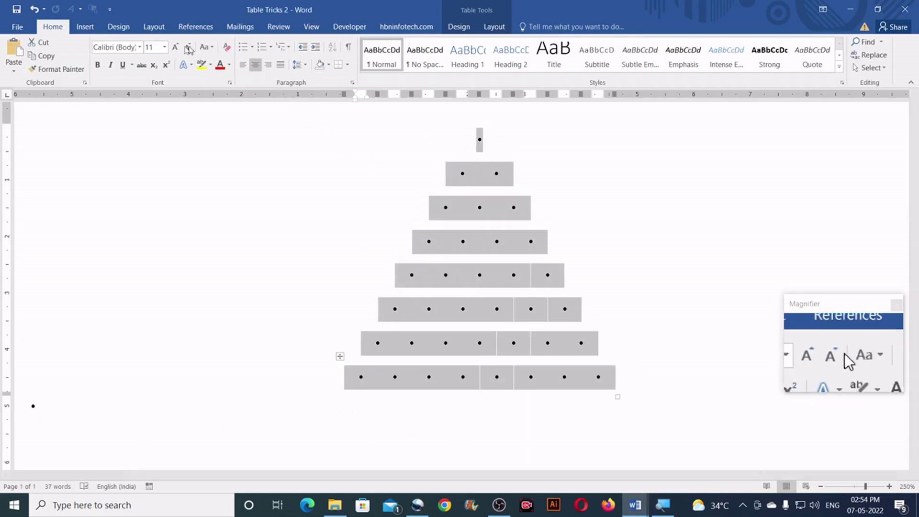
# Enlarge the dots in all eight pyramid rows to 14 pt.
pyautogui.click(175, 47)
pyautogui.click(176, 47)
pyautogui.click(175, 47)
pyautogui.click(176, 47)
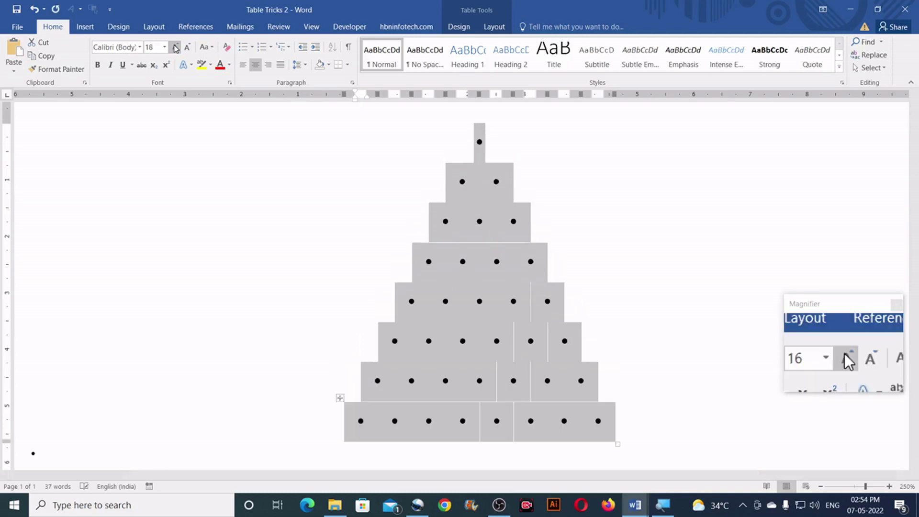
pyautogui.click(188, 48)
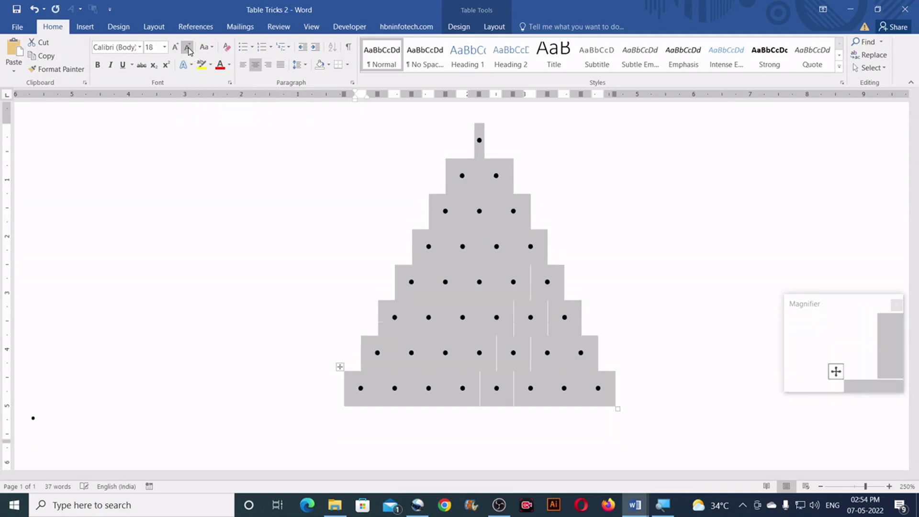
pyautogui.click(188, 47)
pyautogui.click(188, 48)
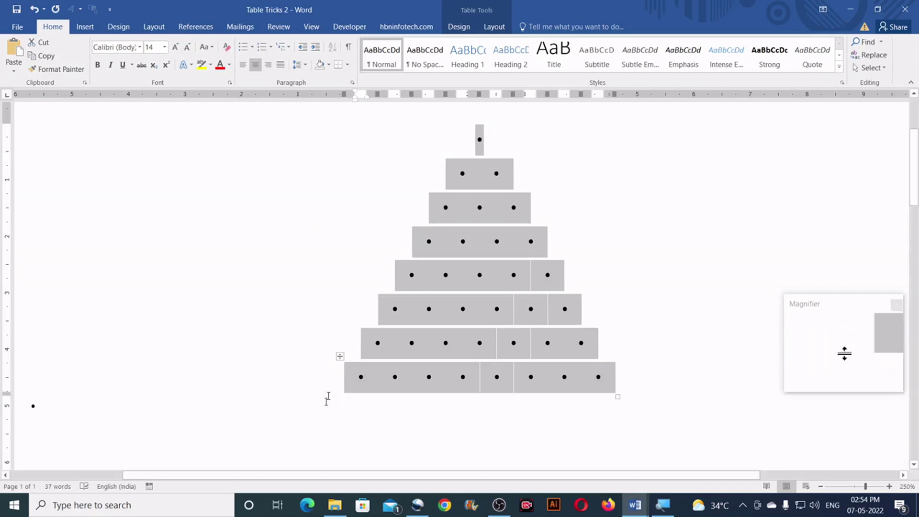
pyautogui.click(323, 417)
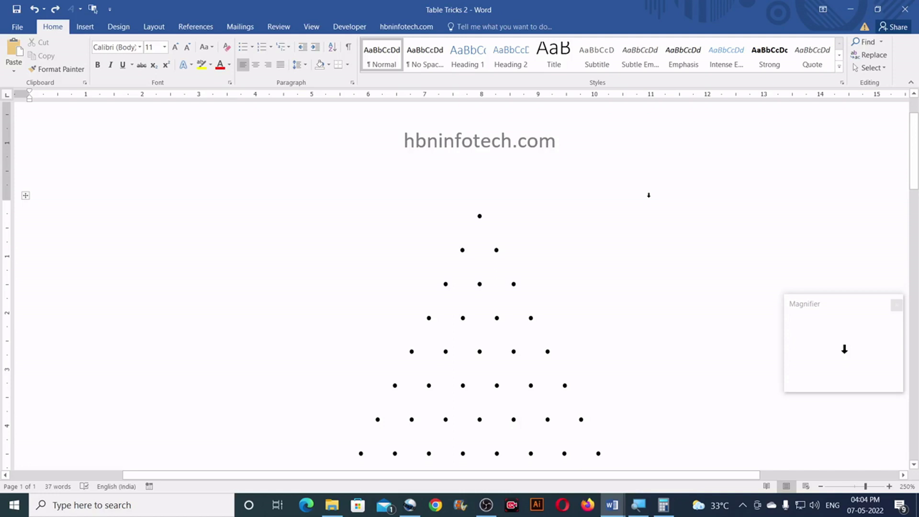
# Start a new page after the dot pyramid and insert a table with 10 columns and 8 rows.
pyautogui.hotkey('ctrl', 'End')
pyautogui.hotkey('ctrl', 'Return')
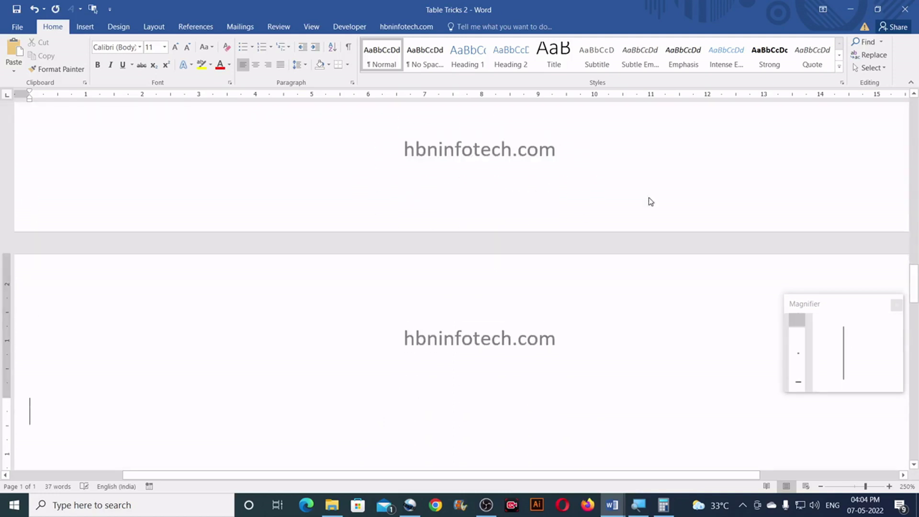
pyautogui.scroll(-3, 601, 229)
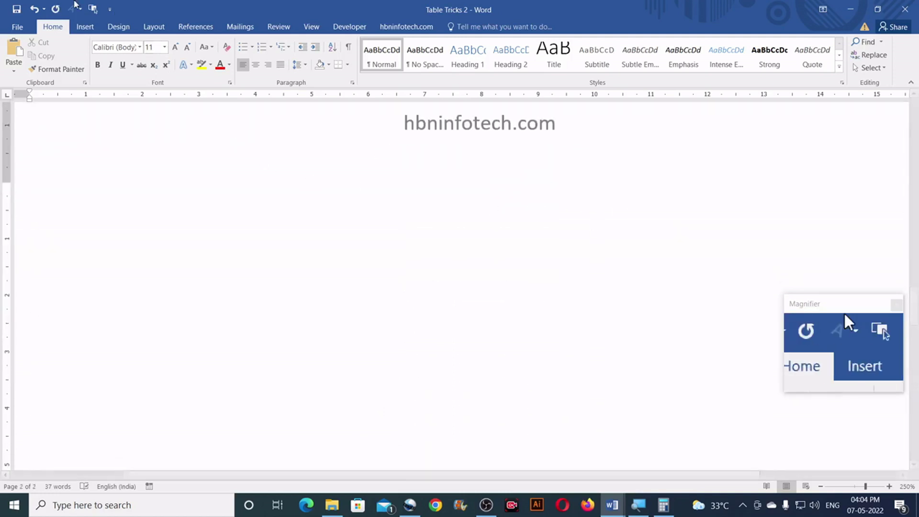
pyautogui.click(85, 29)
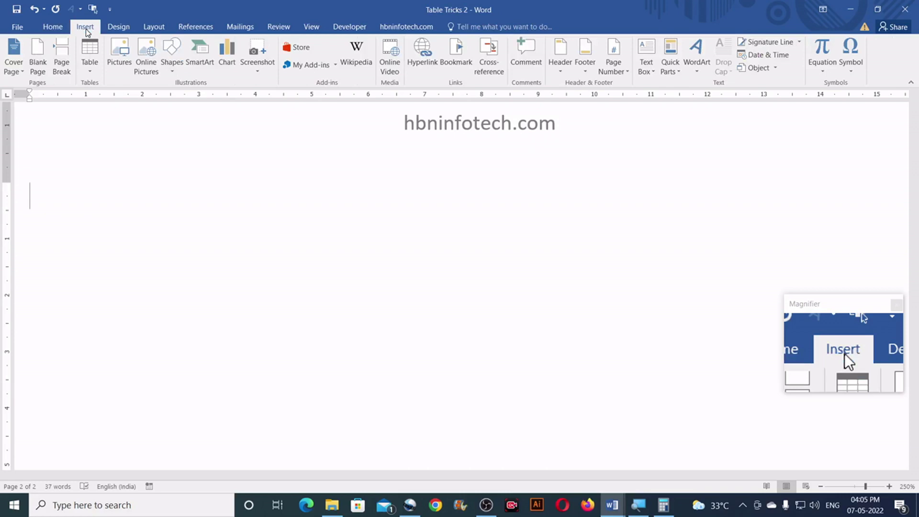
pyautogui.click(90, 67)
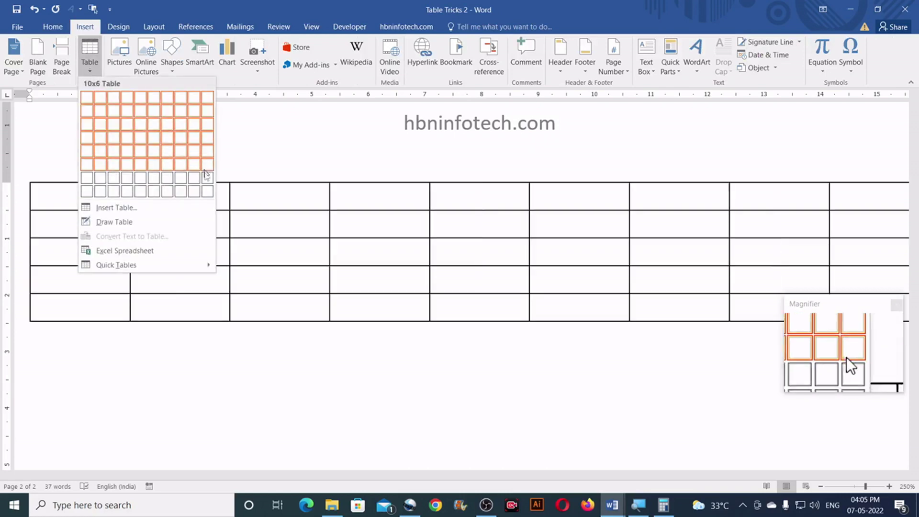
pyautogui.click(209, 197)
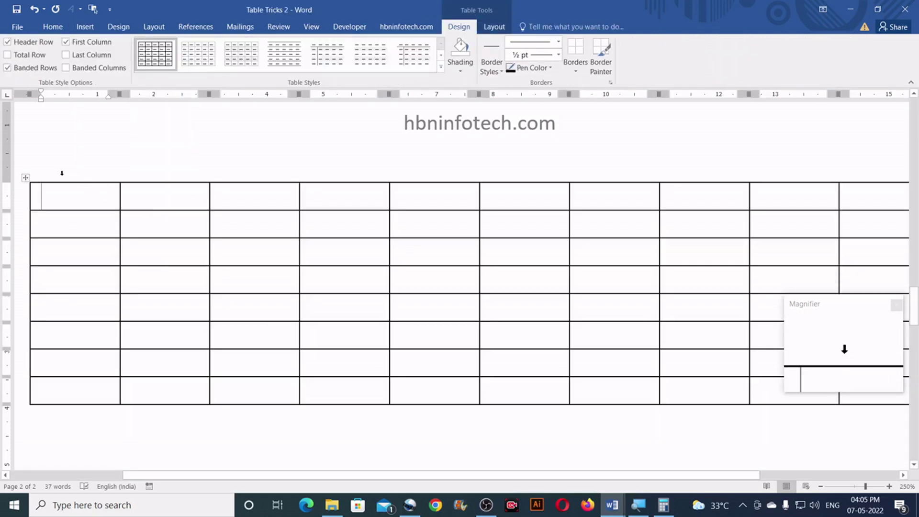
# Set the height and width of all cells in the new table to 0.6 cm.
pyautogui.click(27, 178)
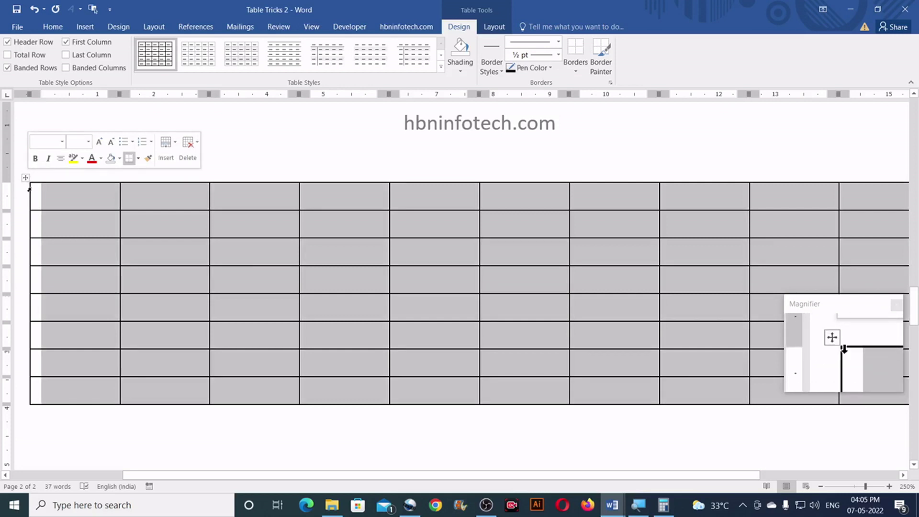
pyautogui.click(493, 28)
pyautogui.click(444, 47)
pyautogui.press('BackSpace')
pyautogui.write('.6')
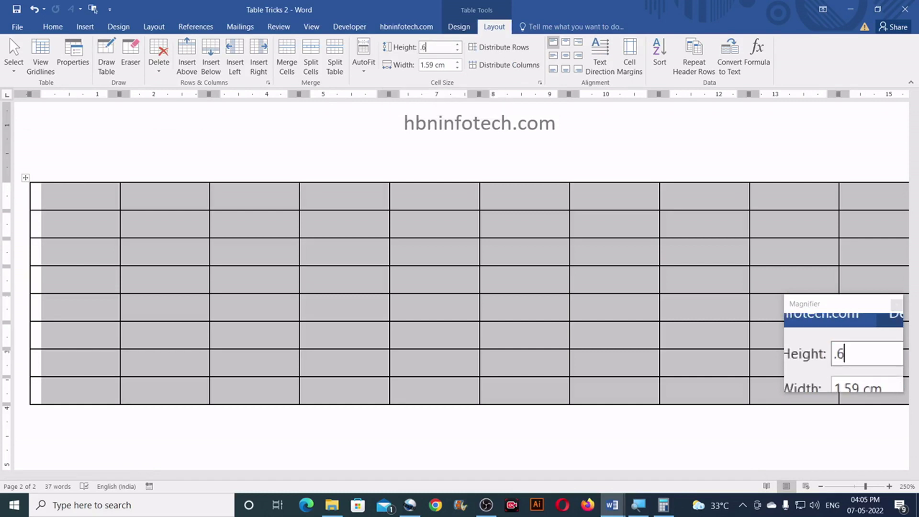
pyautogui.click(448, 65)
pyautogui.write('0.6')
pyautogui.press('Return')
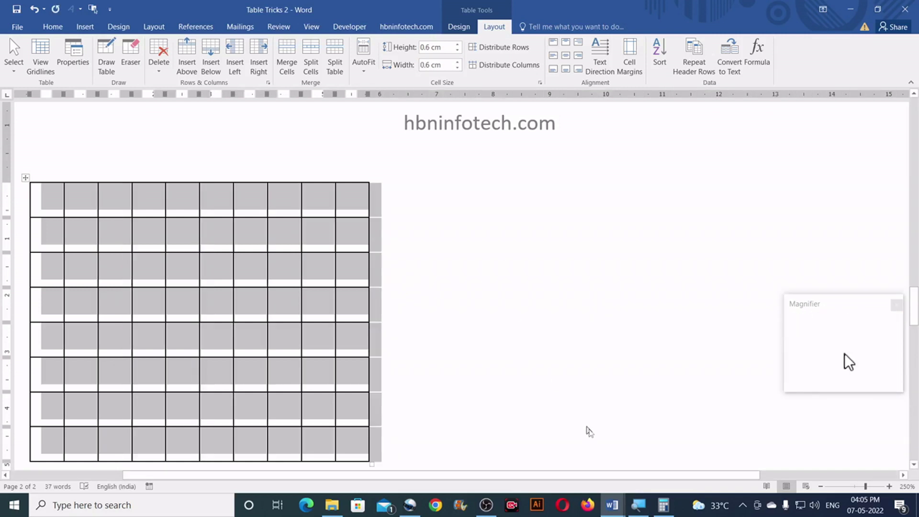
pyautogui.moveTo(543, 475); pyautogui.dragTo(420, 475)
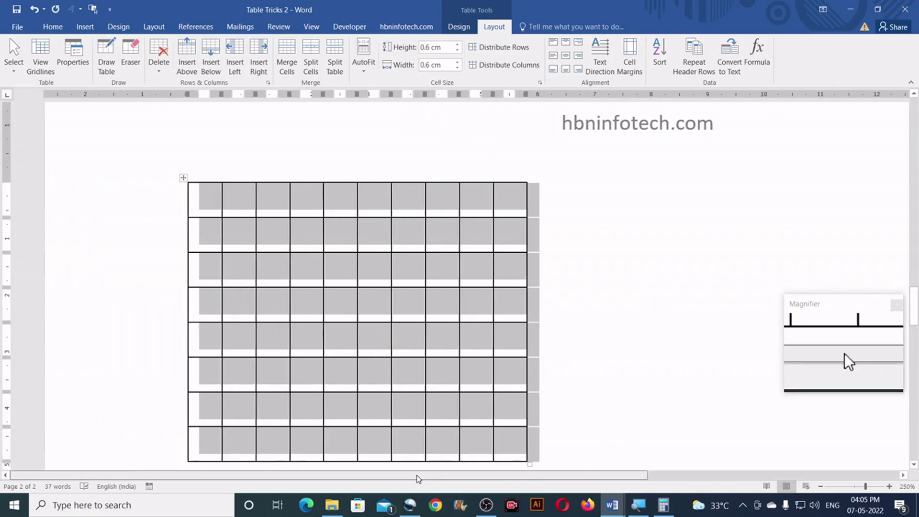
pyautogui.scroll(-2, 418, 341)
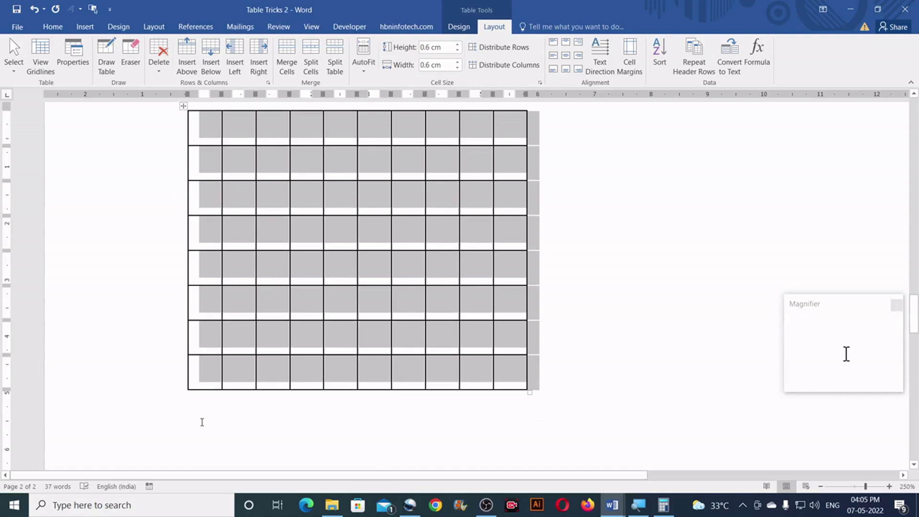
pyautogui.click(194, 423)
# Insert the small dot symbol, Wingdings character 158, on the empty line below the new table.
pyautogui.scroll(2, 287, 302)
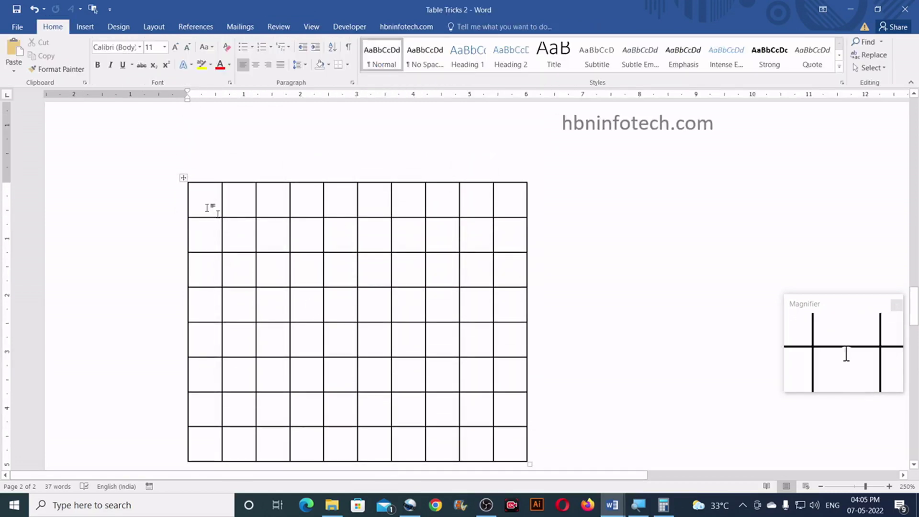
pyautogui.scroll(-2, 252, 226)
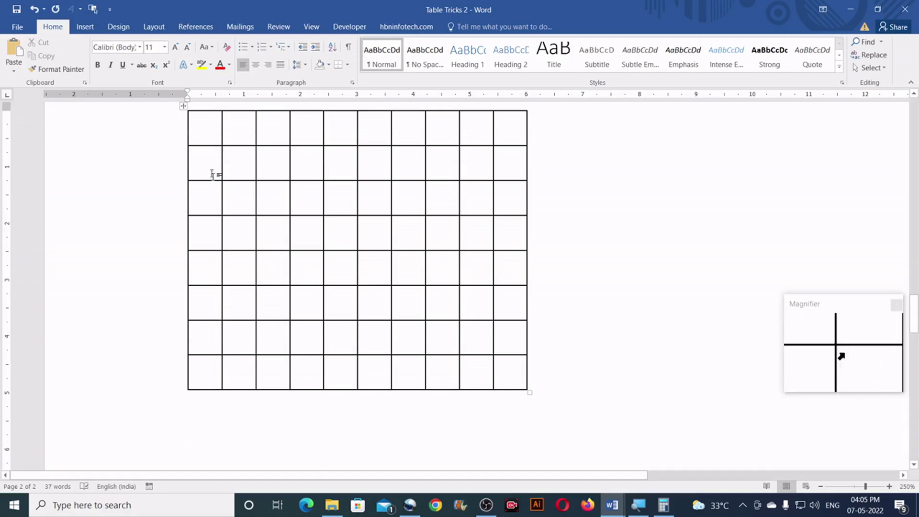
pyautogui.scroll(-2, 354, 308)
pyautogui.click(281, 378)
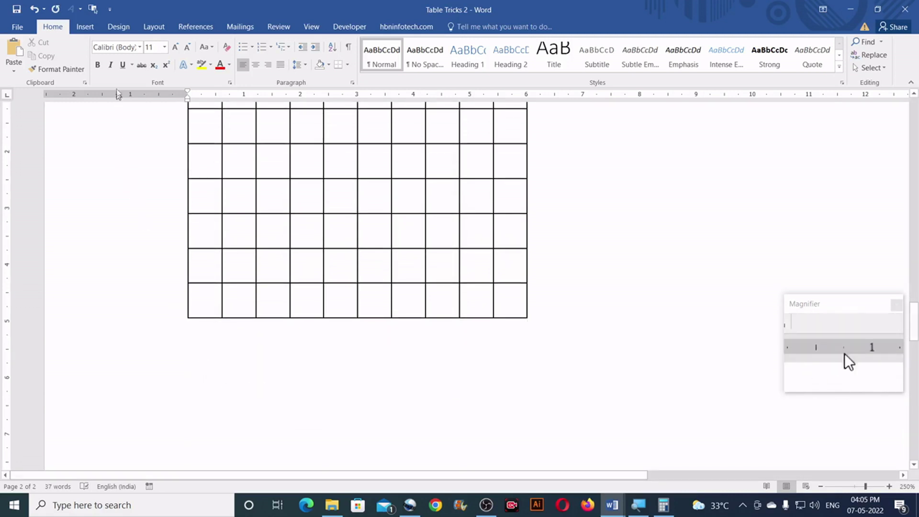
pyautogui.click(85, 29)
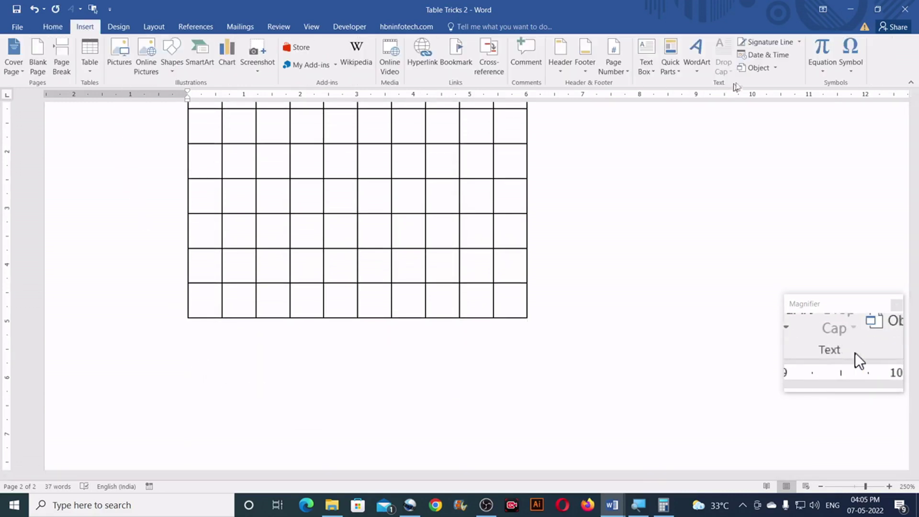
pyautogui.click(850, 57)
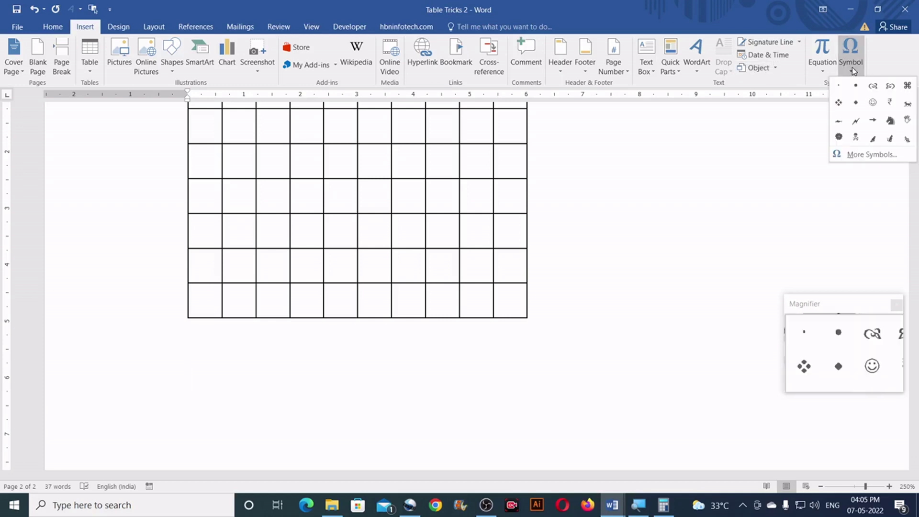
pyautogui.click(861, 157)
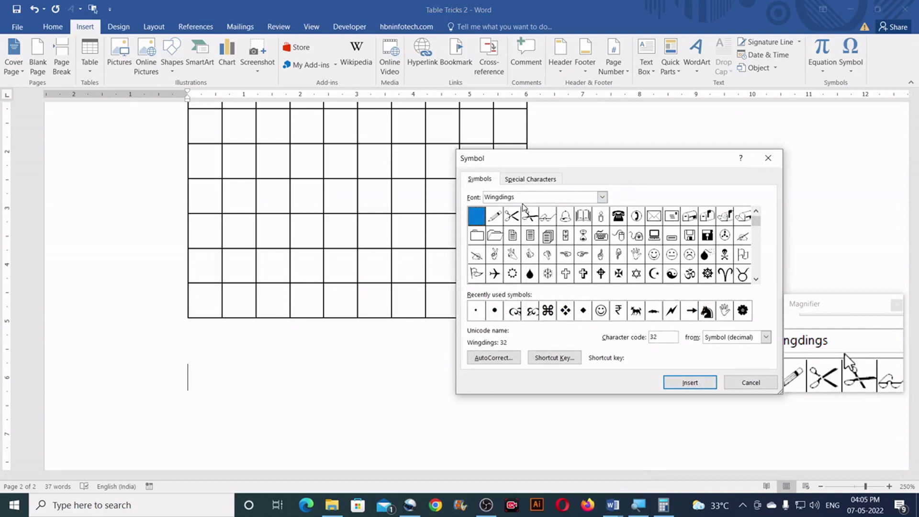
pyautogui.click(755, 280)
pyautogui.click(756, 279)
pyautogui.click(755, 279)
pyautogui.click(756, 279)
pyautogui.click(756, 279)
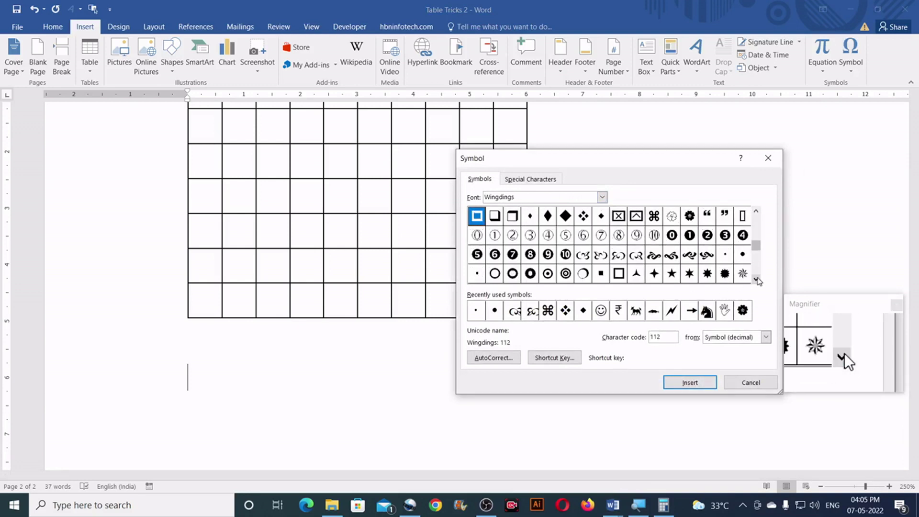
pyautogui.click(725, 254)
pyautogui.click(687, 383)
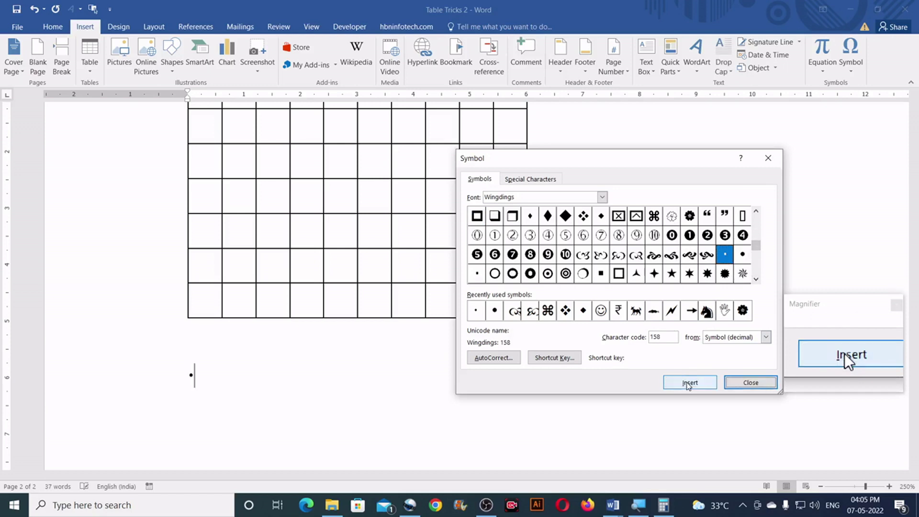
pyautogui.click(755, 383)
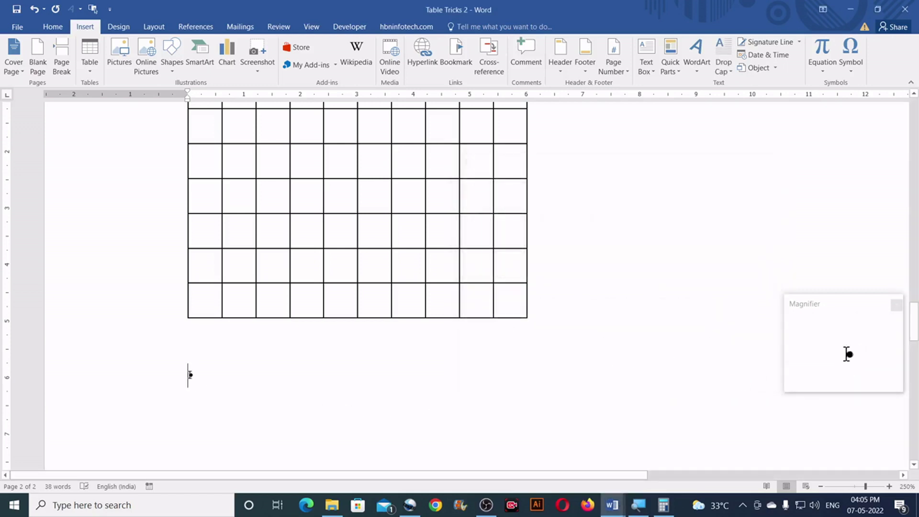
# Copy only the dot below the table, without its paragraph mark.
pyautogui.doubleClick(190, 375)
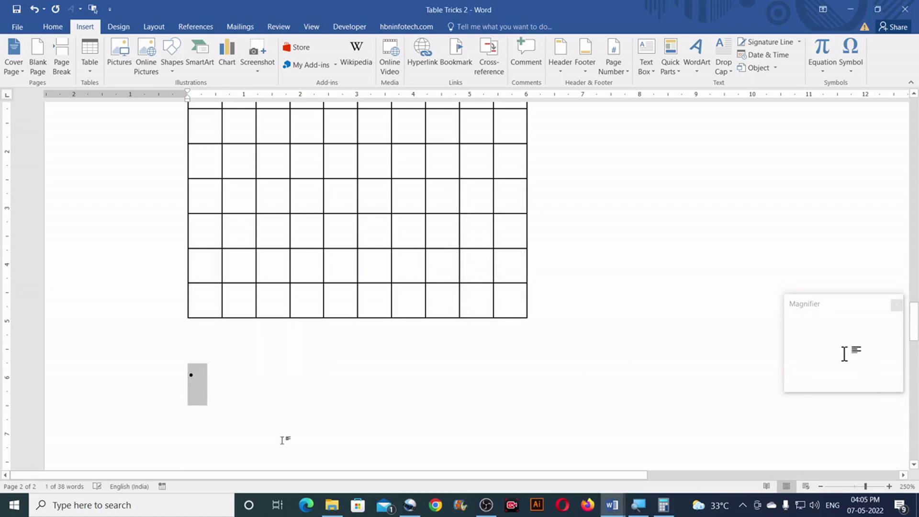
pyautogui.hotkey('shift', 'Left')
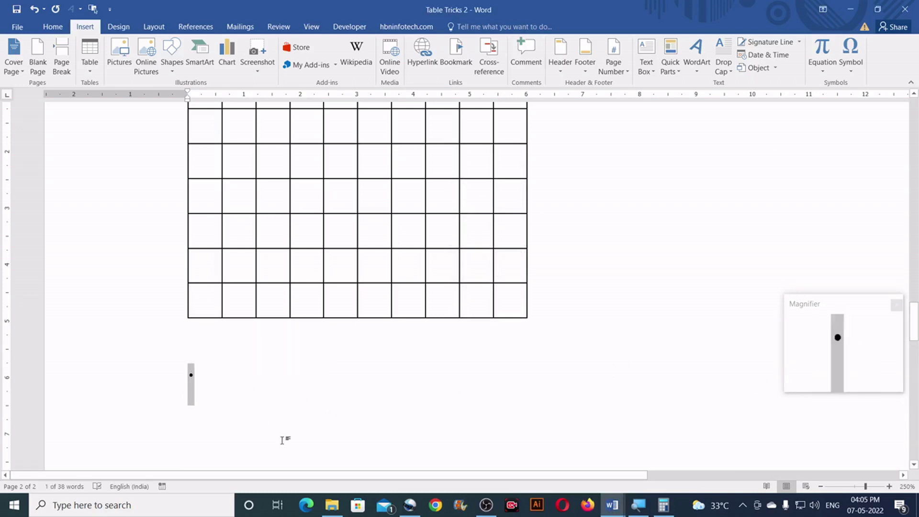
pyautogui.rightClick(190, 381)
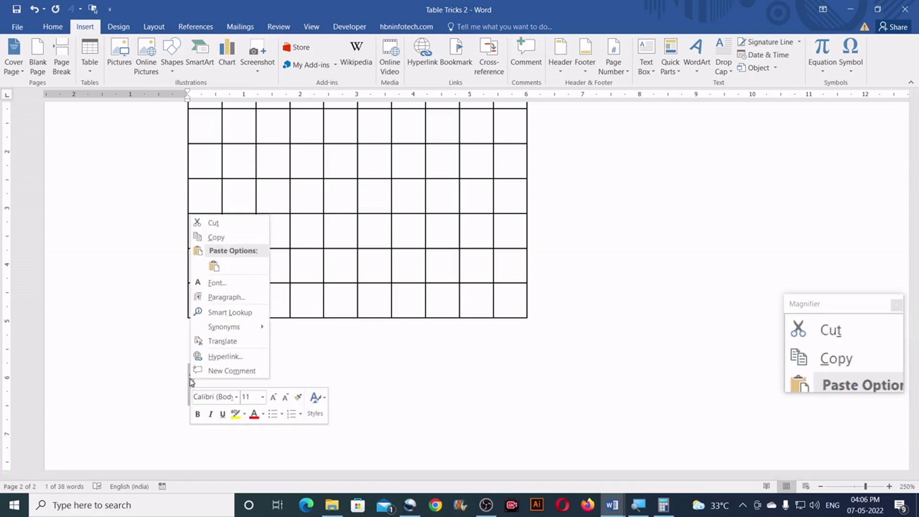
pyautogui.click(230, 238)
pyautogui.scroll(3, 229, 256)
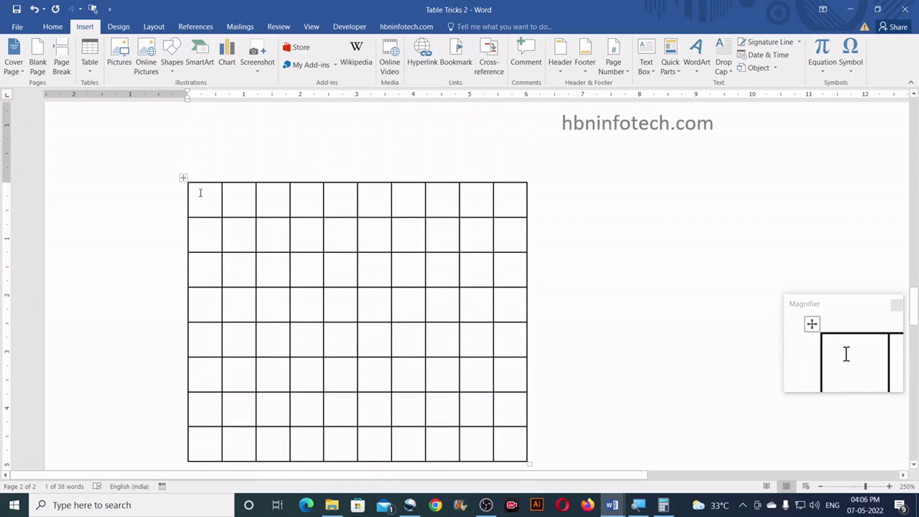
# Paste the copied dot into every cell of the 10-column, 8-row table, keeping its source formatting.
pyautogui.moveTo(191, 192); pyautogui.dragTo(502, 445)
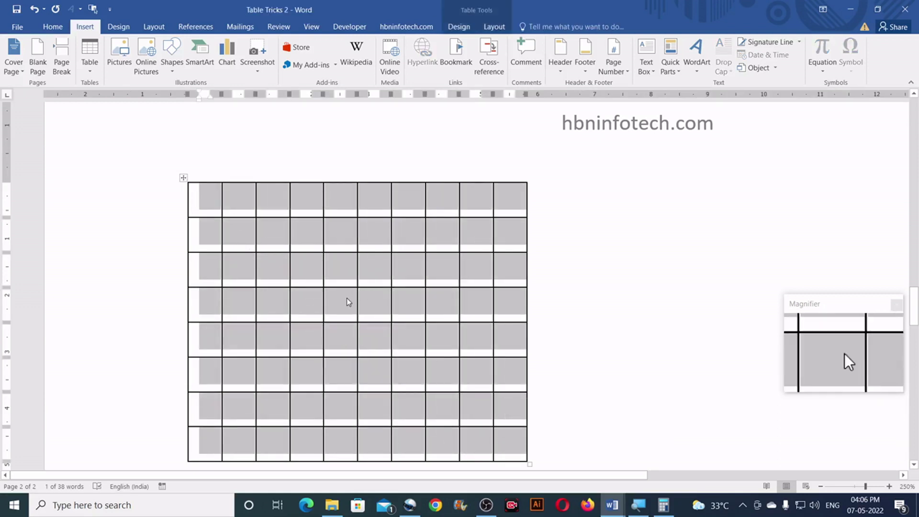
pyautogui.rightClick(306, 198)
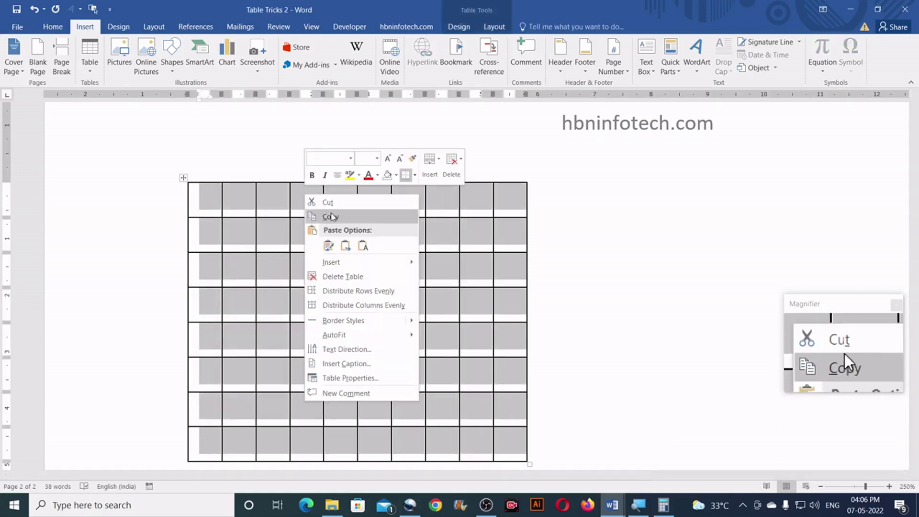
pyautogui.click(328, 245)
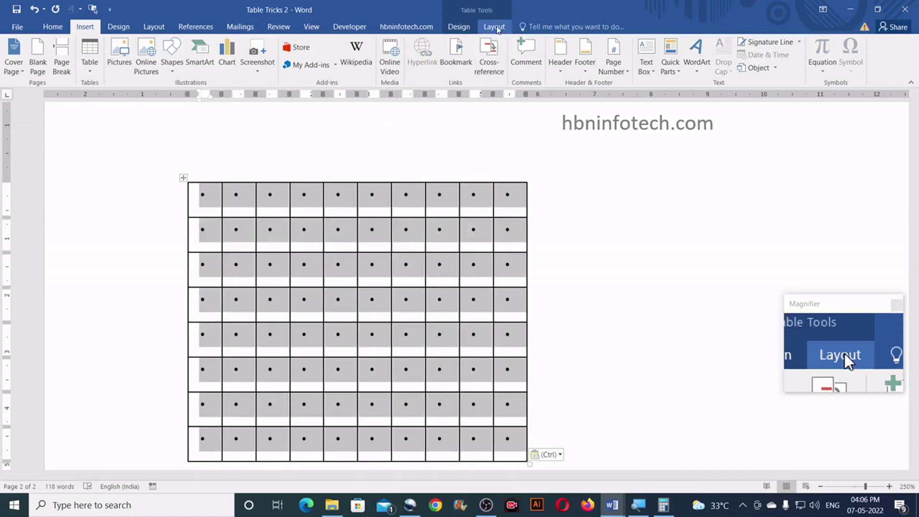
# Center the dots horizontally and vertically within all cells of the 10-column, 8-row table.
pyautogui.click(497, 30)
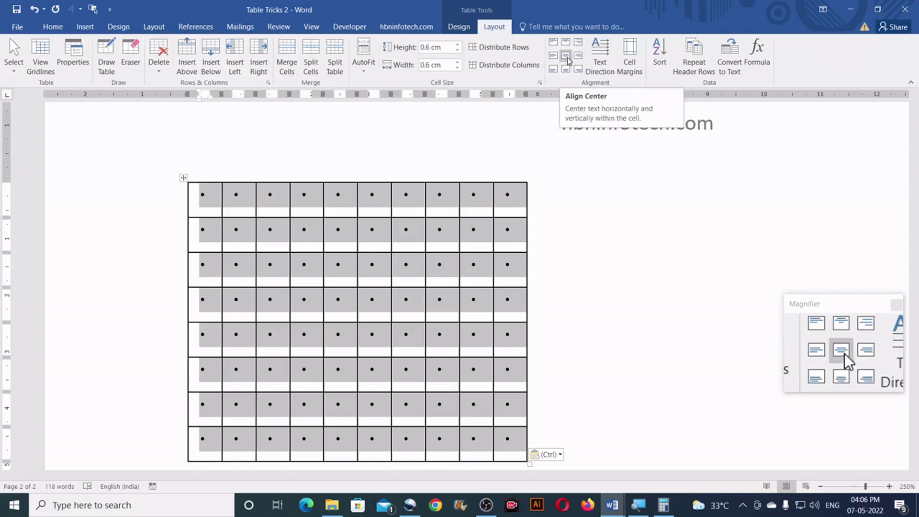
pyautogui.click(566, 58)
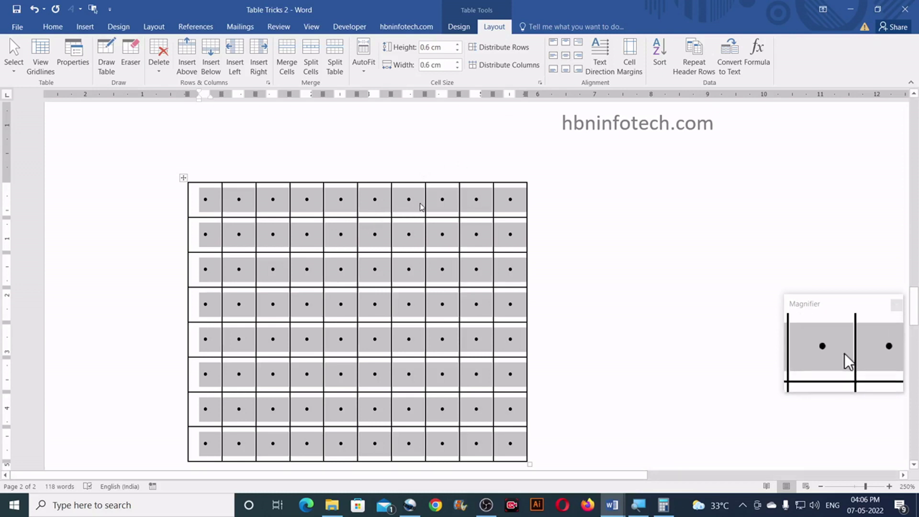
pyautogui.scroll(-1, 421, 206)
pyautogui.scroll(1, 421, 207)
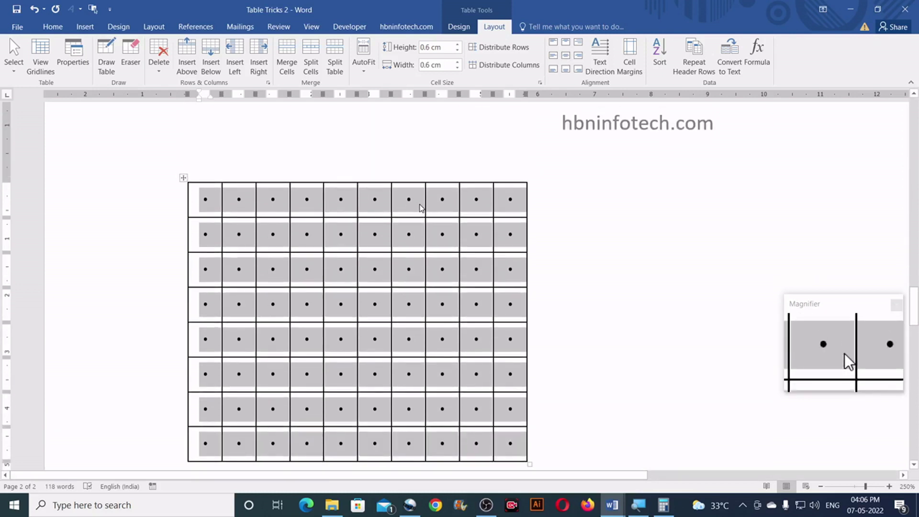
# Remove all borders from the 10-column, 8-row table so that only the dots remain.
pyautogui.click(459, 28)
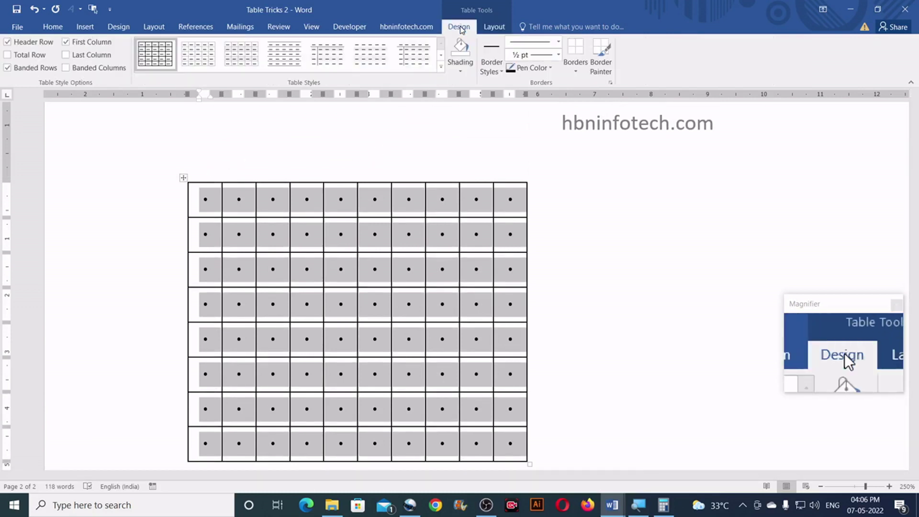
pyautogui.click(577, 73)
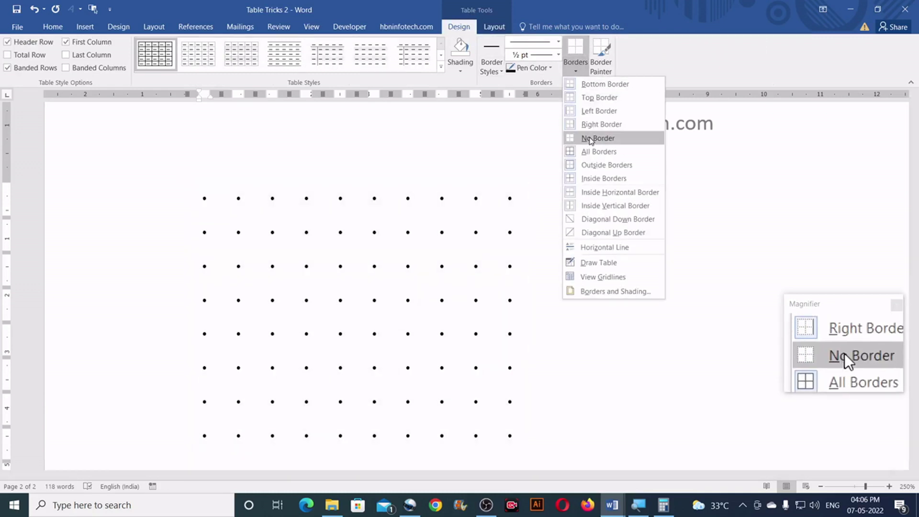
pyautogui.click(590, 139)
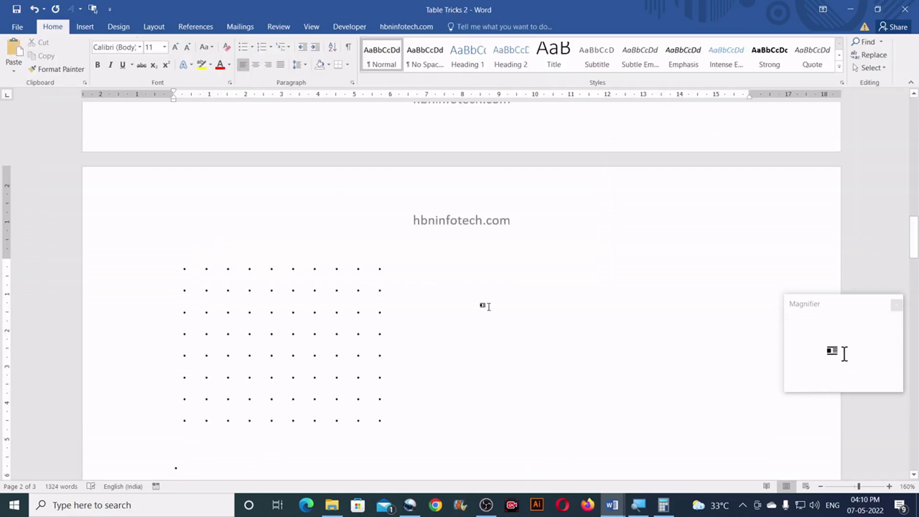
# Examine the finished square dot grids, including the 30-column by 40-row one, and the dot pyramid.
pyautogui.scroll(-20, 486, 306)
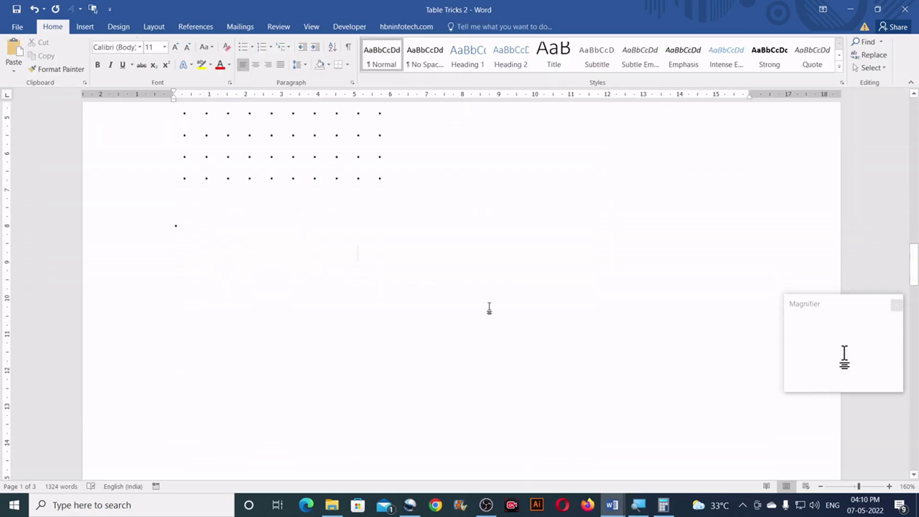
pyautogui.scroll(2, 487, 307)
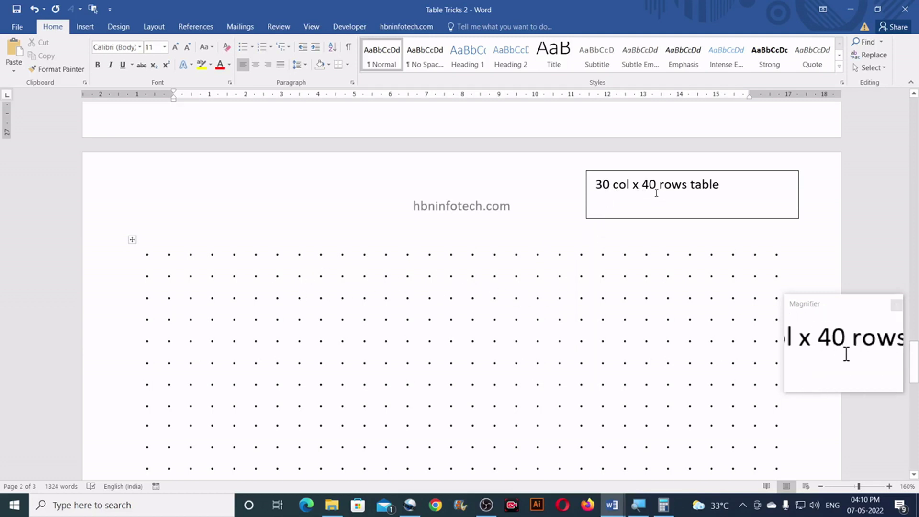
pyautogui.scroll(-3, 534, 304)
pyautogui.scroll(-3, 531, 306)
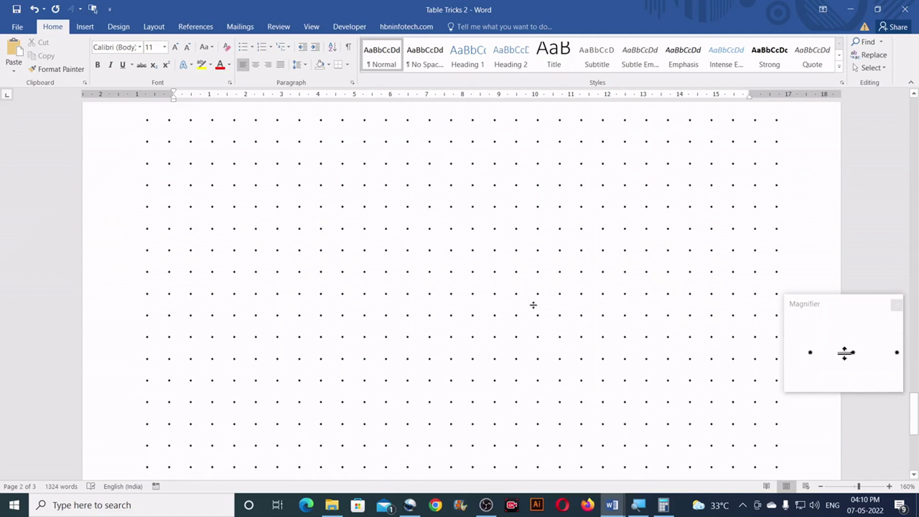
pyautogui.scroll(5, 533, 304)
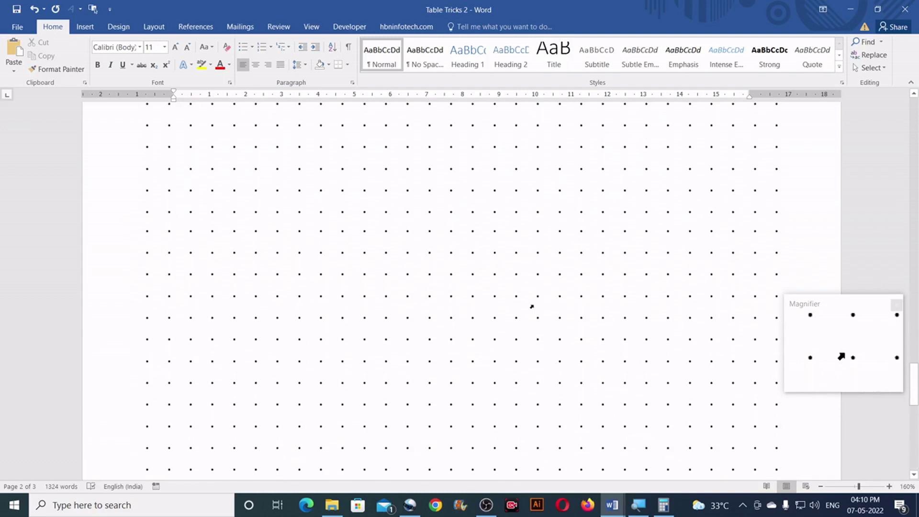
pyautogui.scroll(-1, 532, 306)
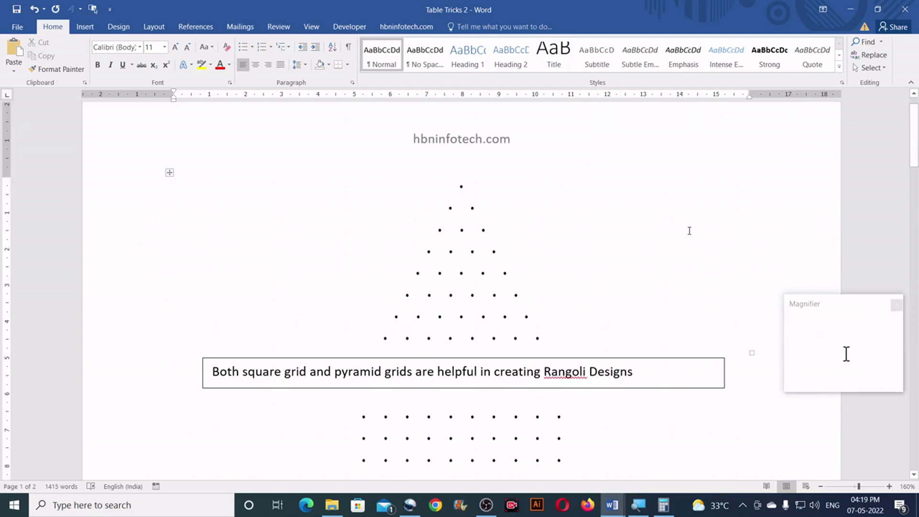
pyautogui.scroll(-5, 689, 231)
pyautogui.scroll(5, 688, 231)
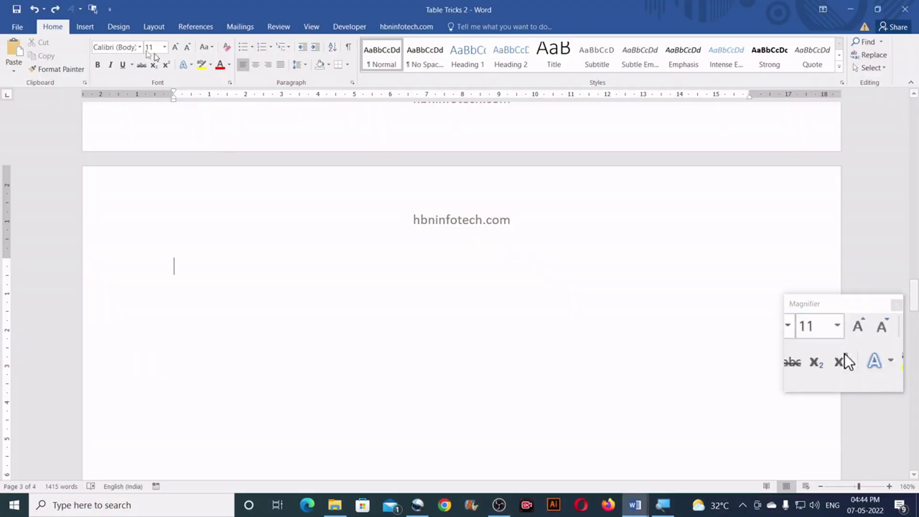
# Insert a table with one column and four rows at the start of the new blank page.
pyautogui.click(85, 26)
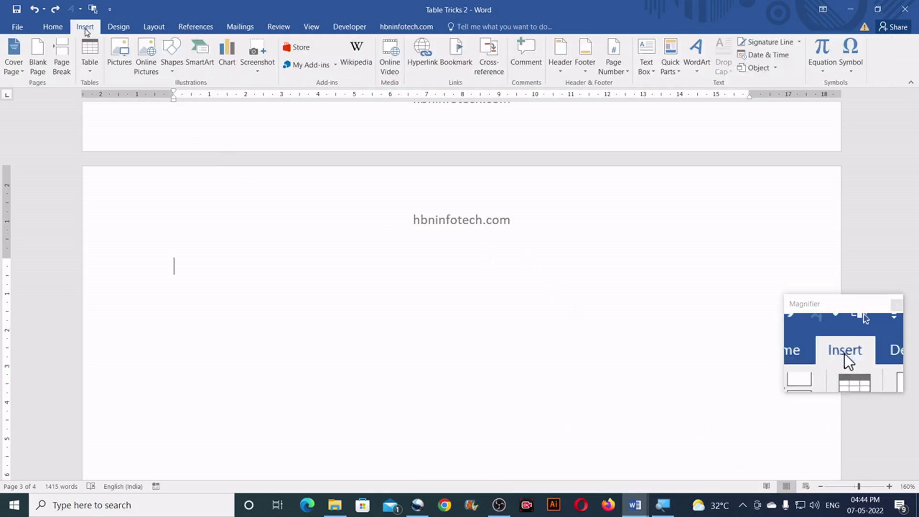
pyautogui.click(92, 72)
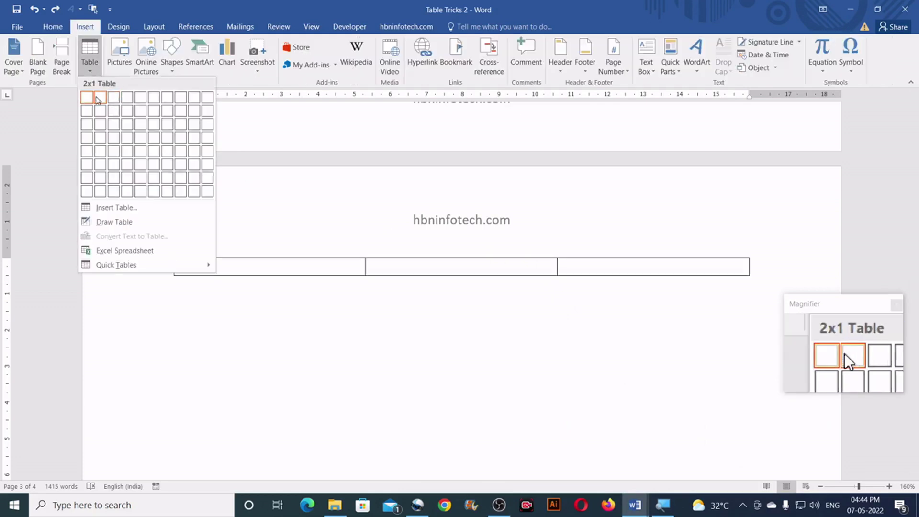
pyautogui.click(86, 138)
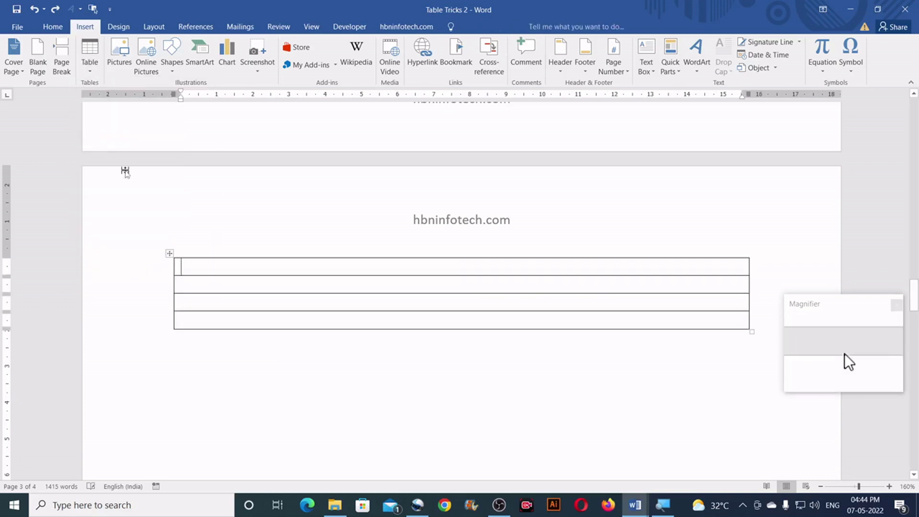
# Reduce the font size of the whole four-row table to 5 so that its rows become narrow.
pyautogui.click(170, 255)
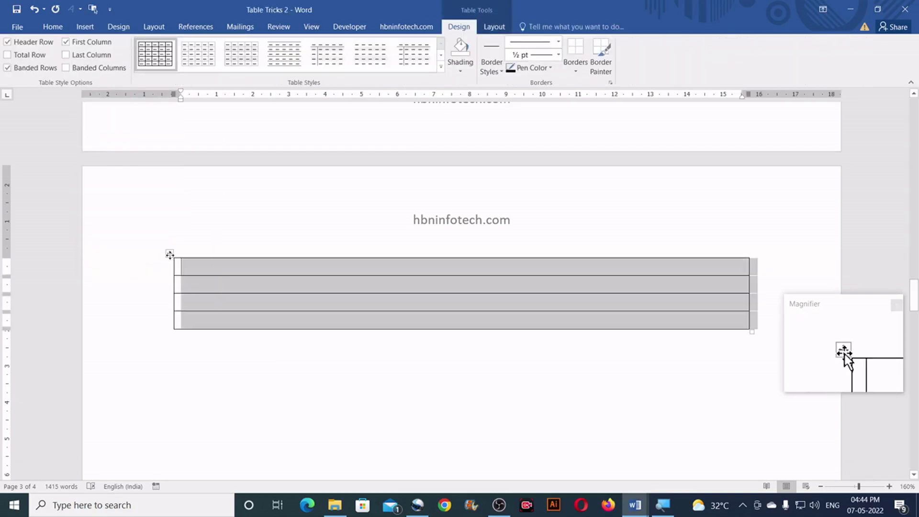
pyautogui.click(52, 27)
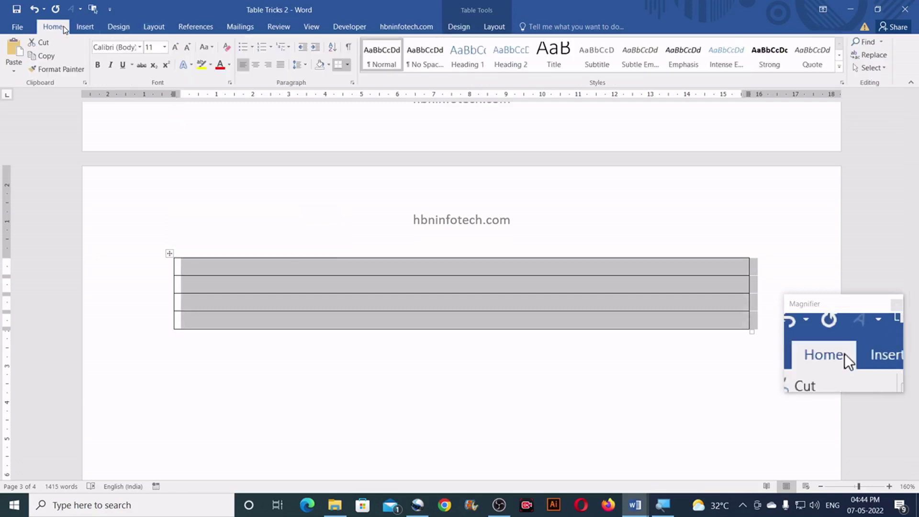
pyautogui.click(187, 49)
pyautogui.click(188, 49)
pyautogui.click(187, 49)
pyautogui.click(187, 48)
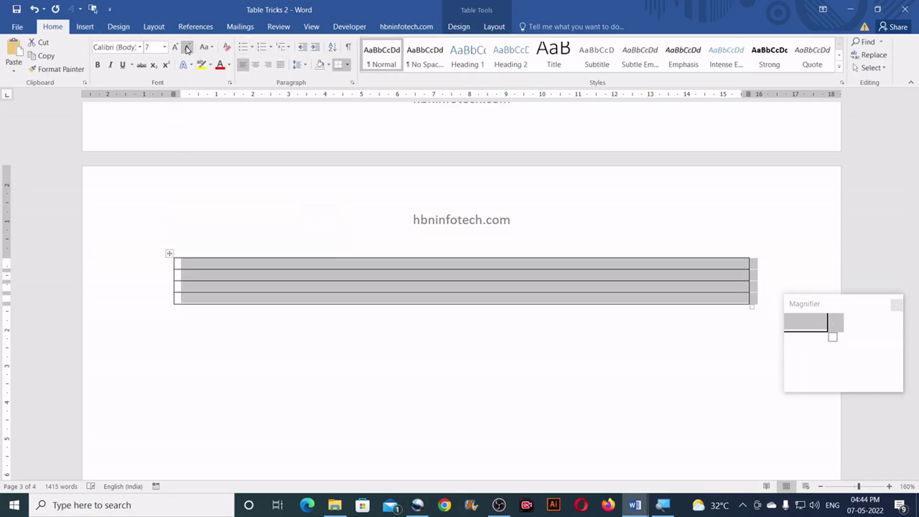
pyautogui.click(187, 49)
pyautogui.click(187, 49)
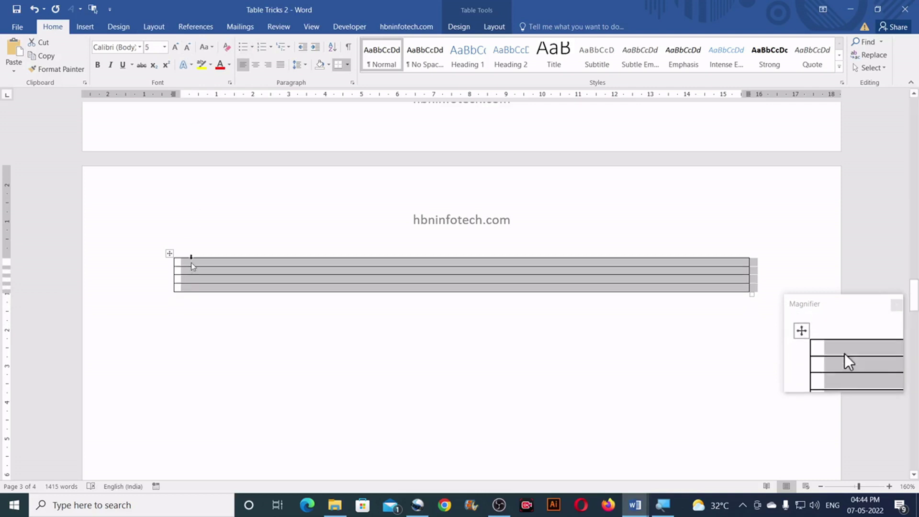
# Add an empty line below the narrow four-row table and insert a table with one column and eight rows there.
pyautogui.click(181, 301)
pyautogui.press('Return')
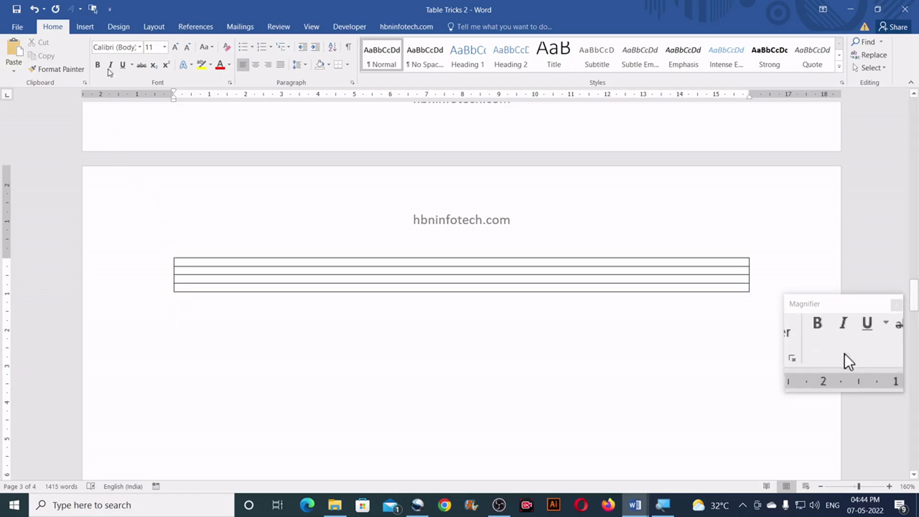
pyautogui.click(87, 26)
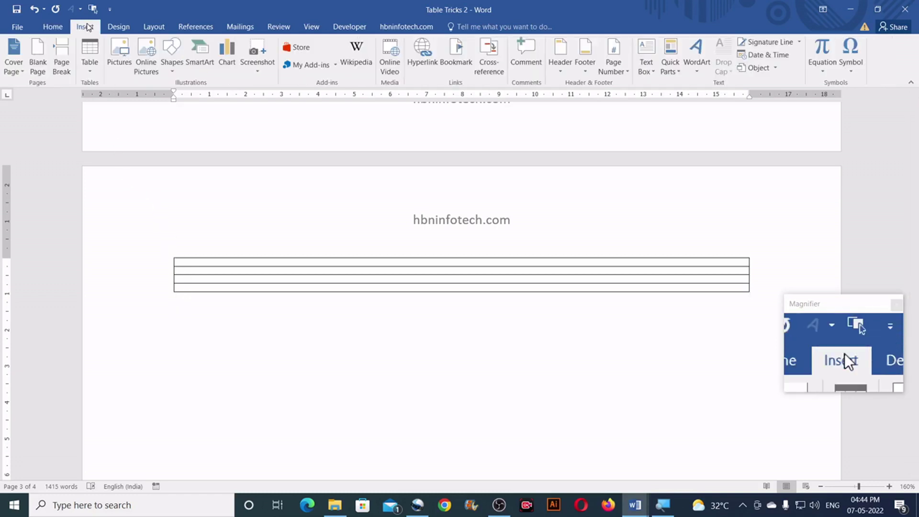
pyautogui.click(90, 72)
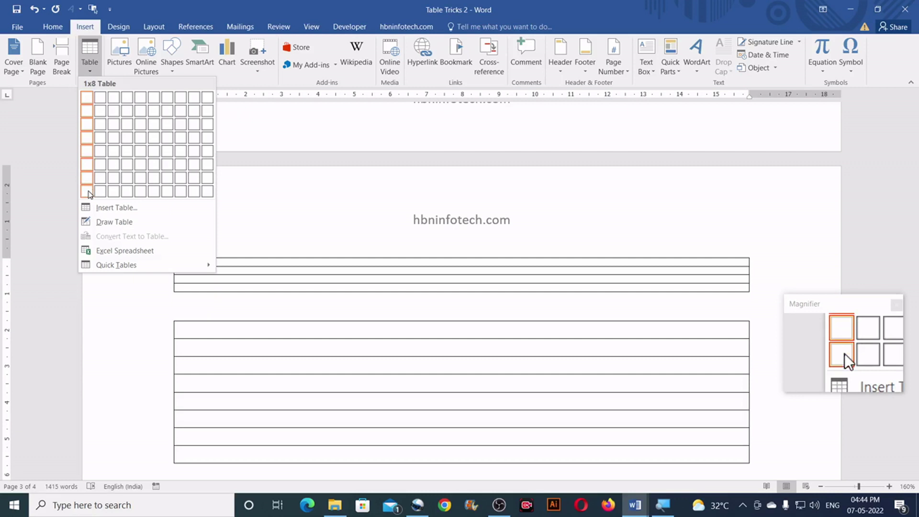
pyautogui.click(88, 194)
pyautogui.scroll(-3, 213, 363)
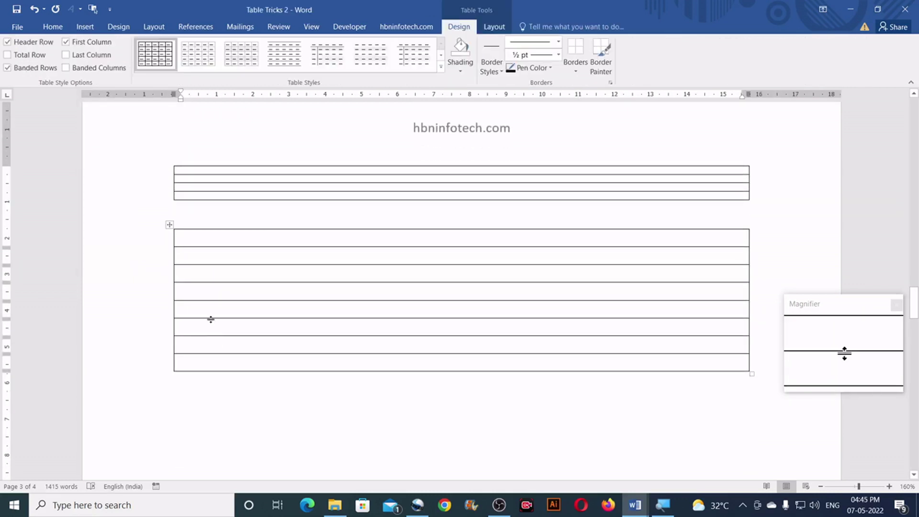
# Copy the entire narrow four-row table above the eight-row table.
pyautogui.click(187, 171)
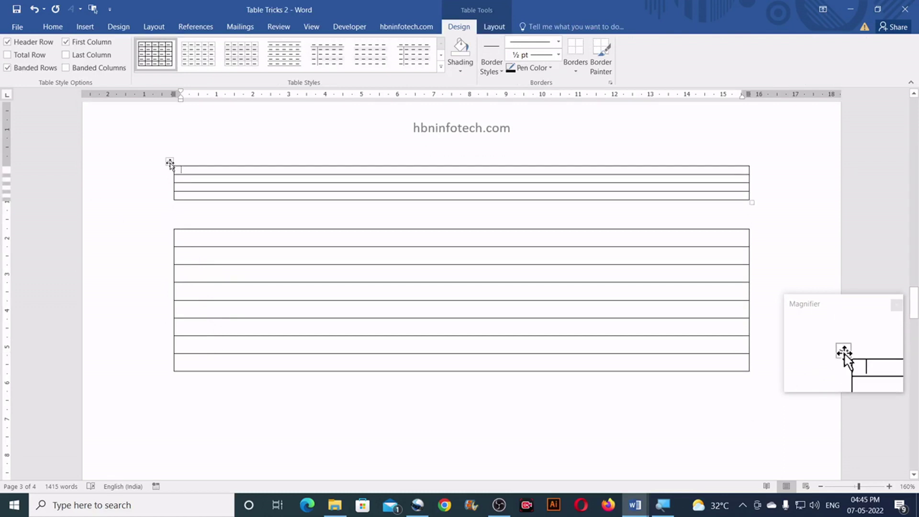
pyautogui.click(170, 163)
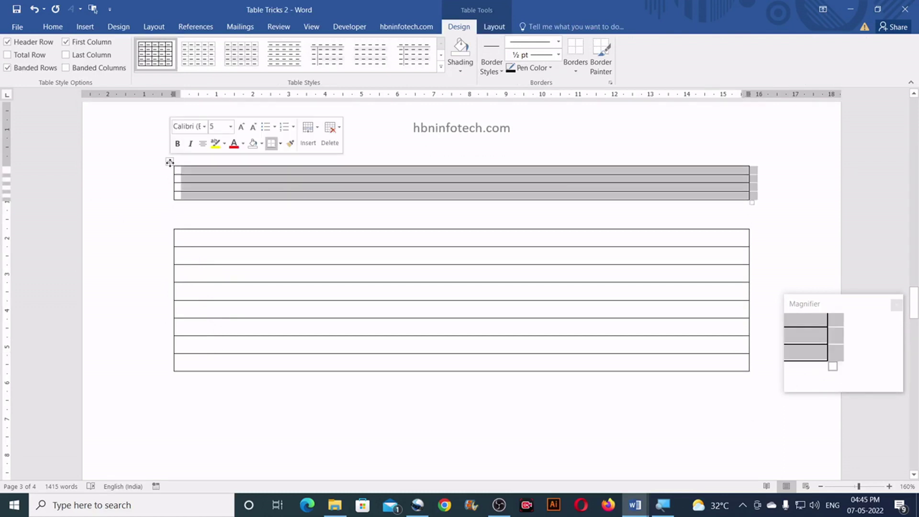
pyautogui.rightClick(170, 162)
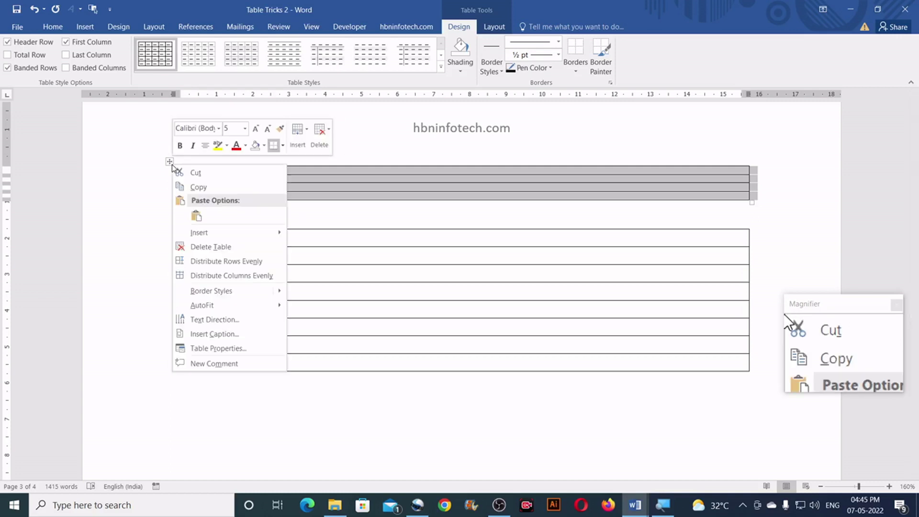
pyautogui.click(194, 190)
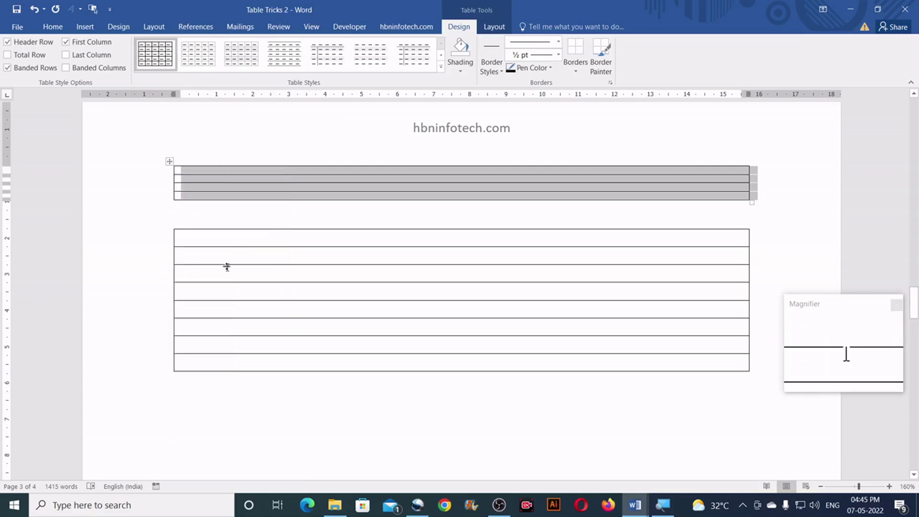
# Paste the copied four-row table as a nested table into the first, third, fifth and seventh rows of the eight-row table.
pyautogui.click(183, 239)
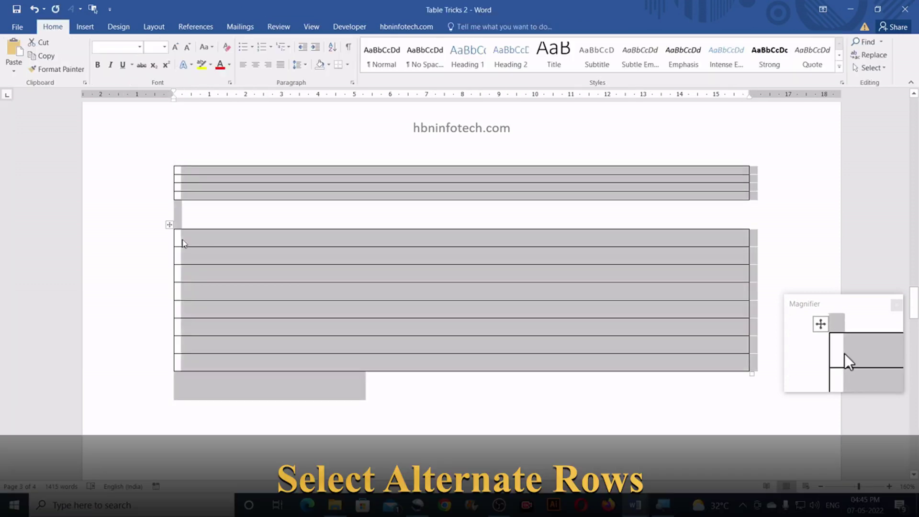
pyautogui.click(186, 237)
pyautogui.moveTo(188, 238); pyautogui.dragTo(377, 235)
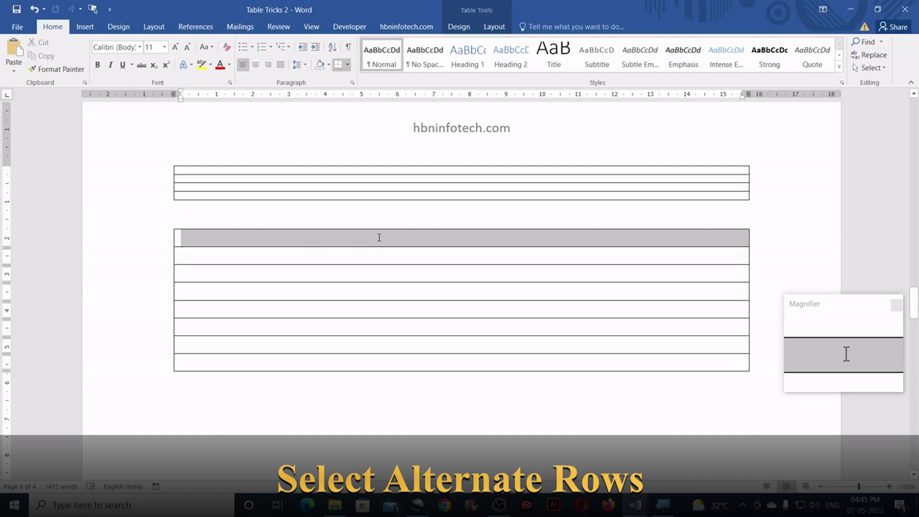
pyautogui.keyDown('ctrl'); pyautogui.click(174, 274); pyautogui.keyUp('ctrl')
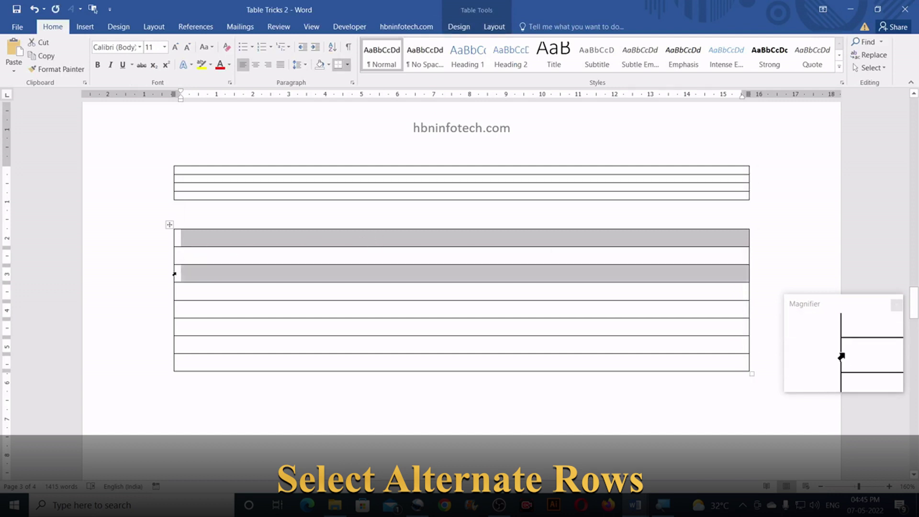
pyautogui.keyDown('ctrl'); pyautogui.click(175, 308); pyautogui.keyUp('ctrl')
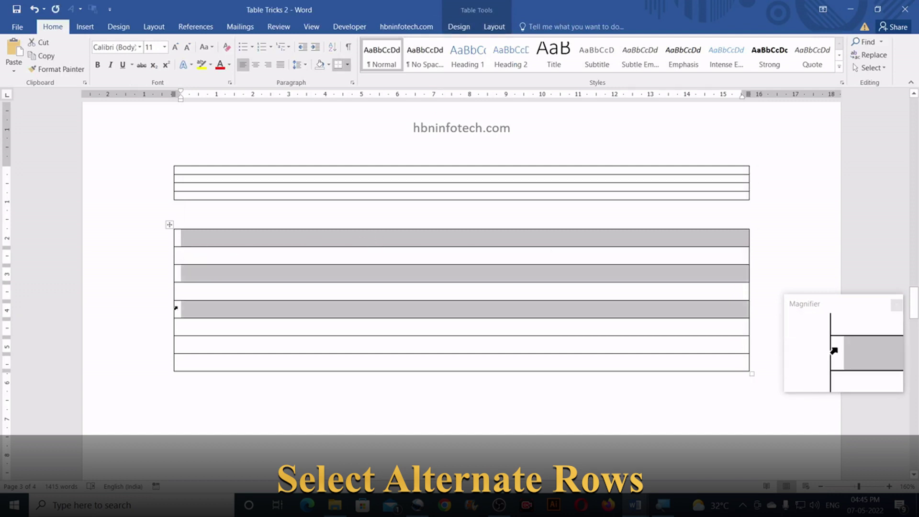
pyautogui.keyDown('ctrl'); pyautogui.click(174, 343); pyautogui.keyUp('ctrl')
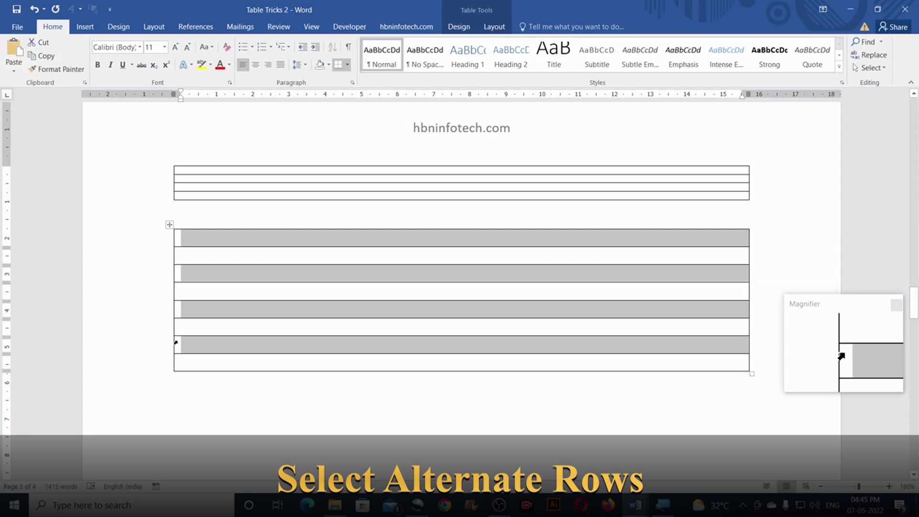
pyautogui.rightClick(258, 235)
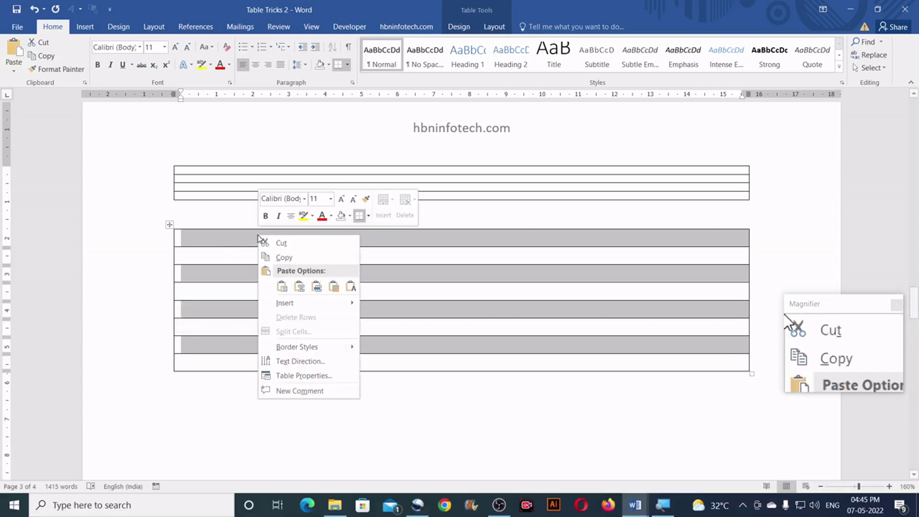
pyautogui.click(282, 286)
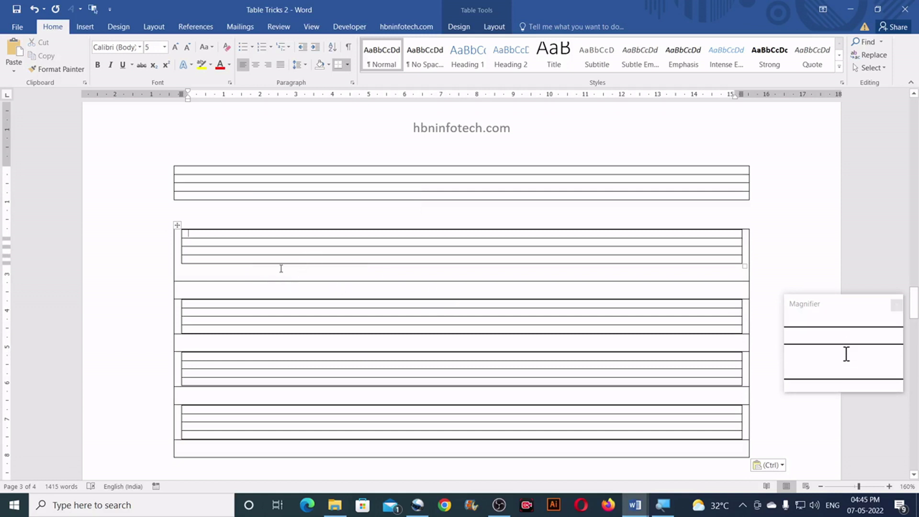
# Remove the empty line below the nested table in the first row of the eight-row table.
pyautogui.scroll(-2, 263, 286)
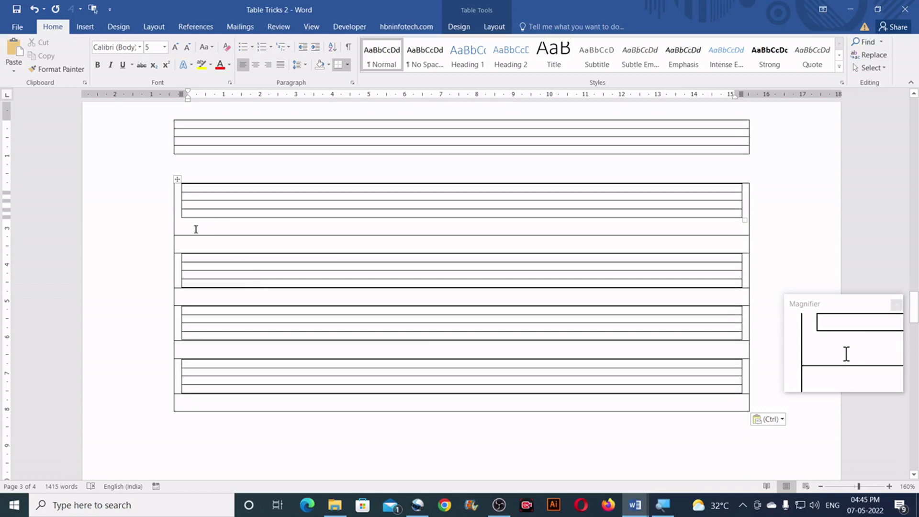
pyautogui.click(189, 228)
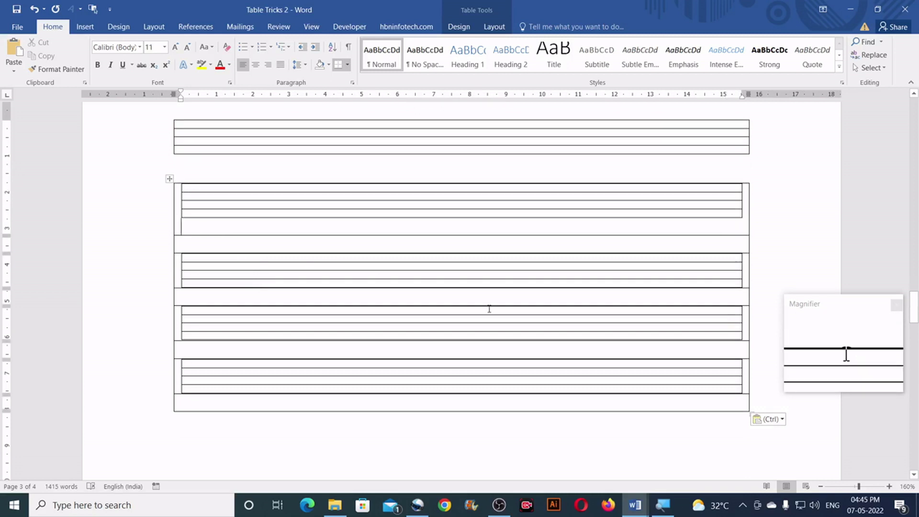
pyautogui.press('BackSpace')
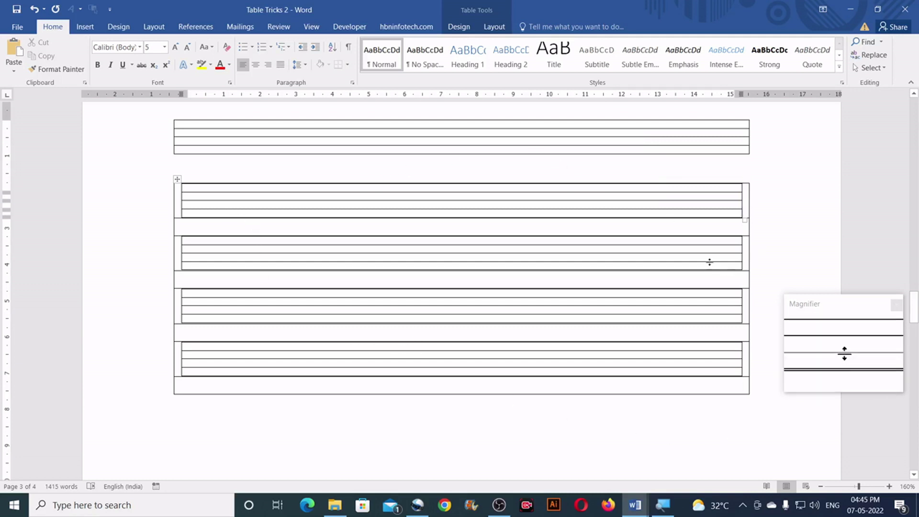
# Remove all borders from the outer eight-row table while keeping the lines of the nested tables.
pyautogui.click(228, 390)
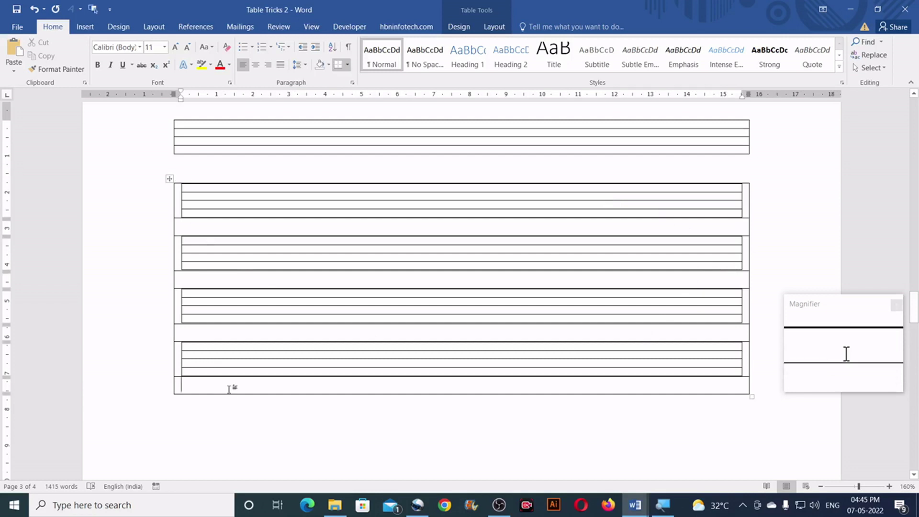
pyautogui.click(169, 179)
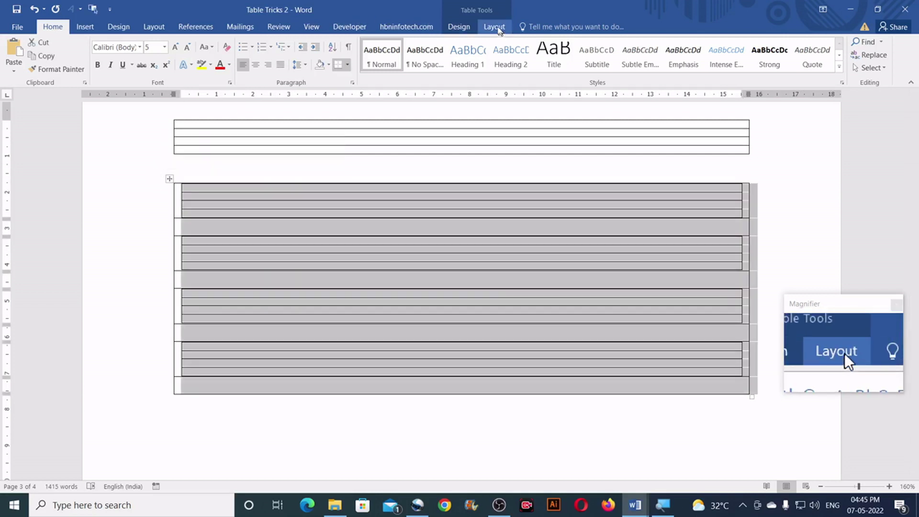
pyautogui.click(459, 27)
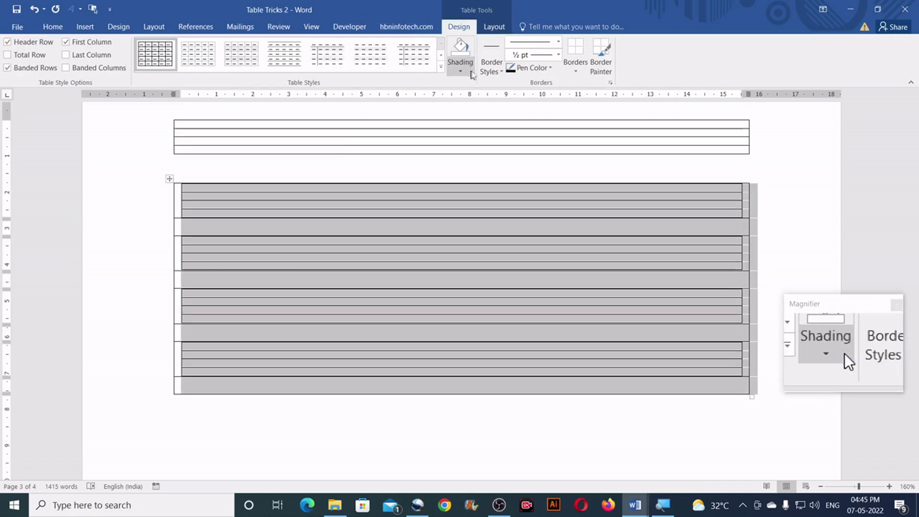
pyautogui.click(577, 72)
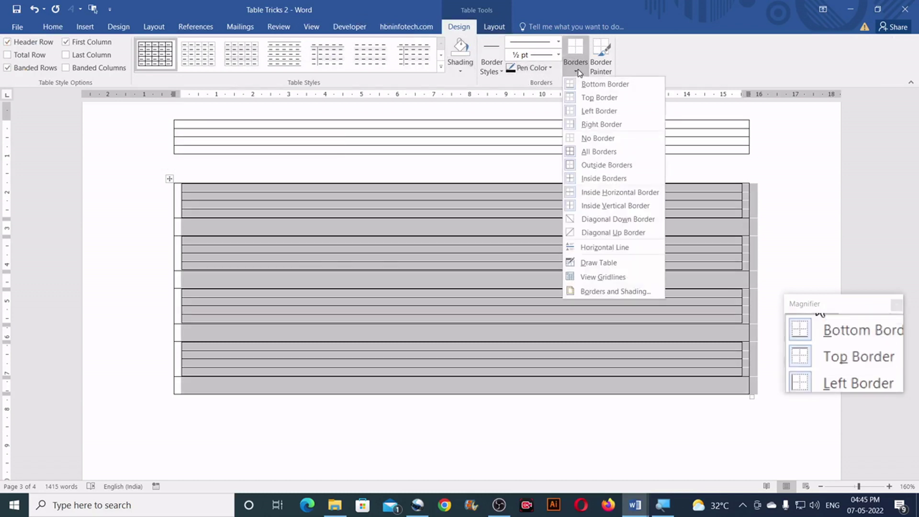
pyautogui.click(595, 138)
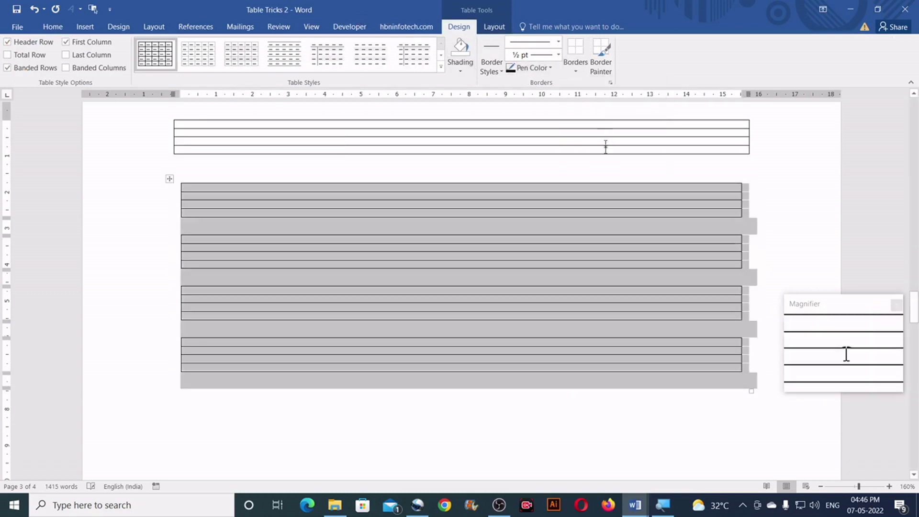
pyautogui.click(362, 435)
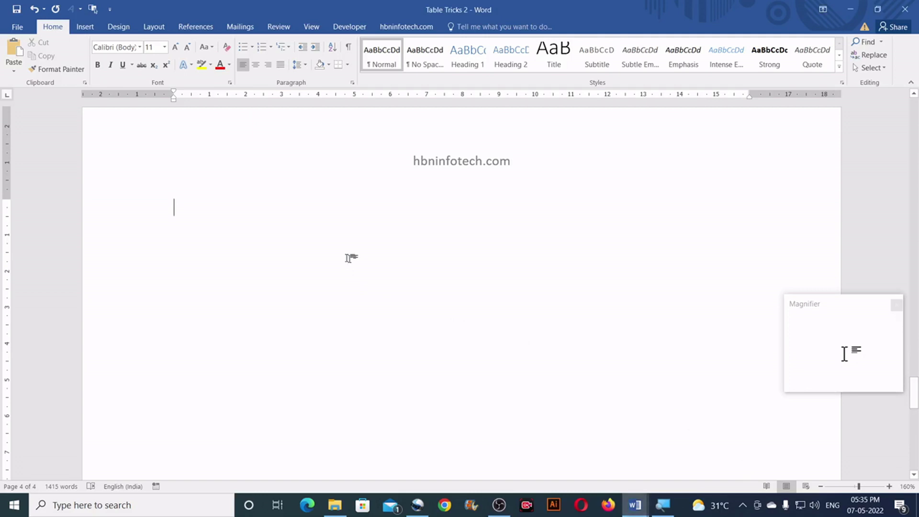
# Insert a table with seven columns and seven rows at the start of the blank fourth page.
pyautogui.click(85, 26)
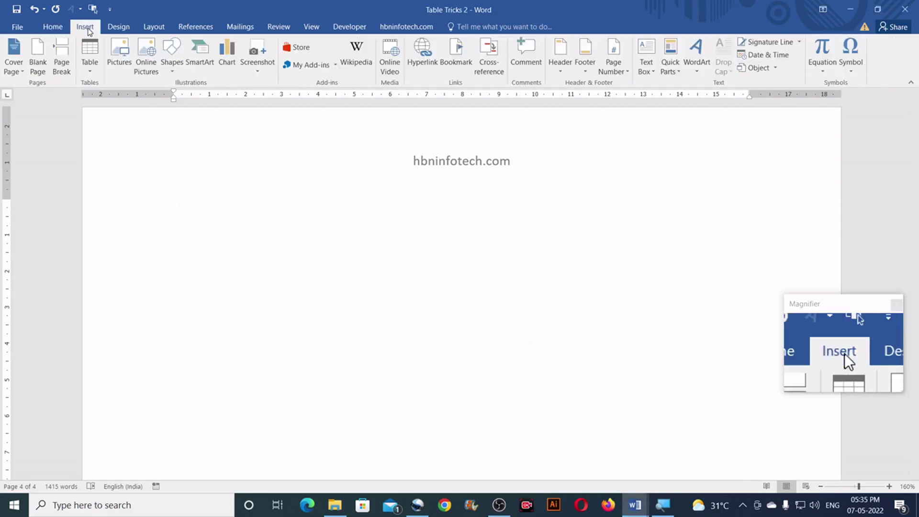
pyautogui.click(89, 62)
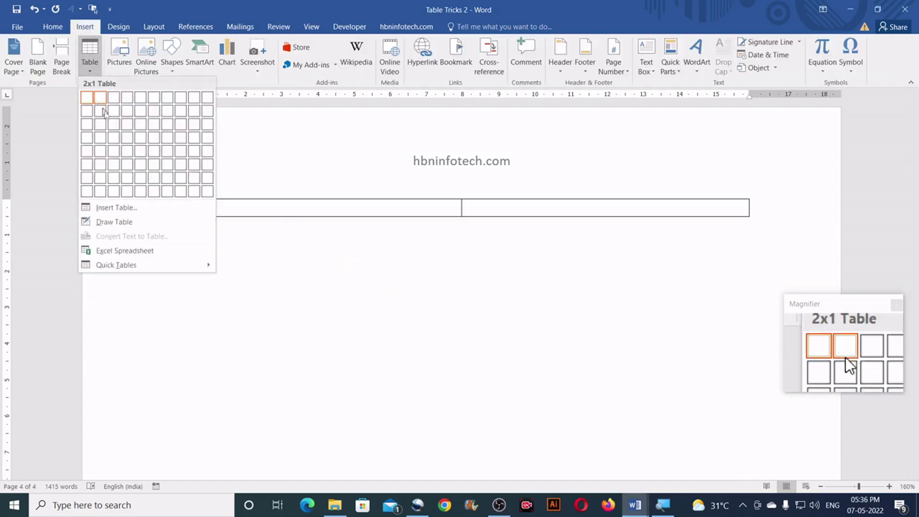
pyautogui.click(166, 180)
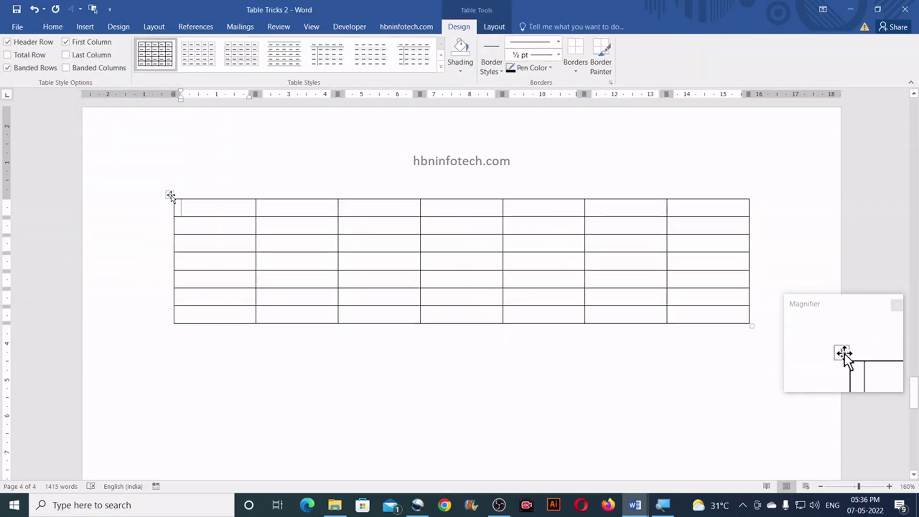
# Set the cell height and width of the whole seven-by-seven table to 0.6 cm and center the table on the page.
pyautogui.click(171, 195)
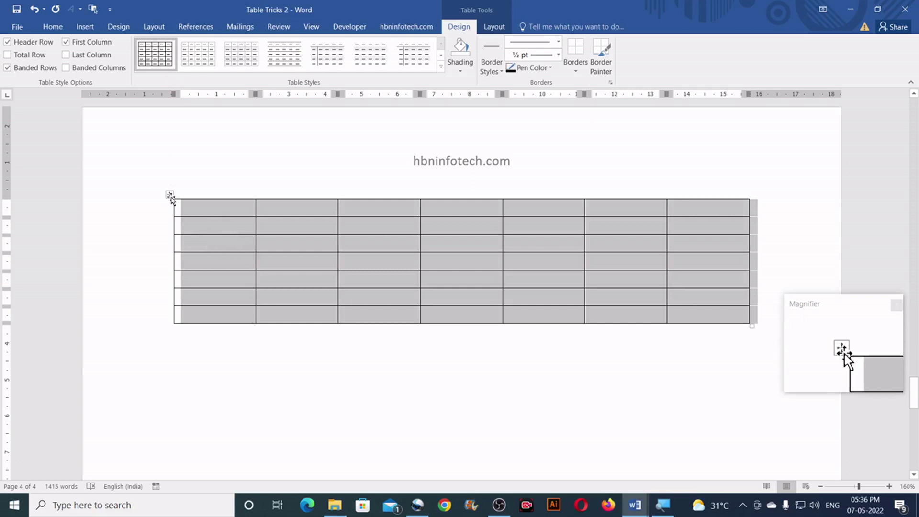
pyautogui.click(492, 30)
pyautogui.click(444, 48)
pyautogui.press('BackSpace')
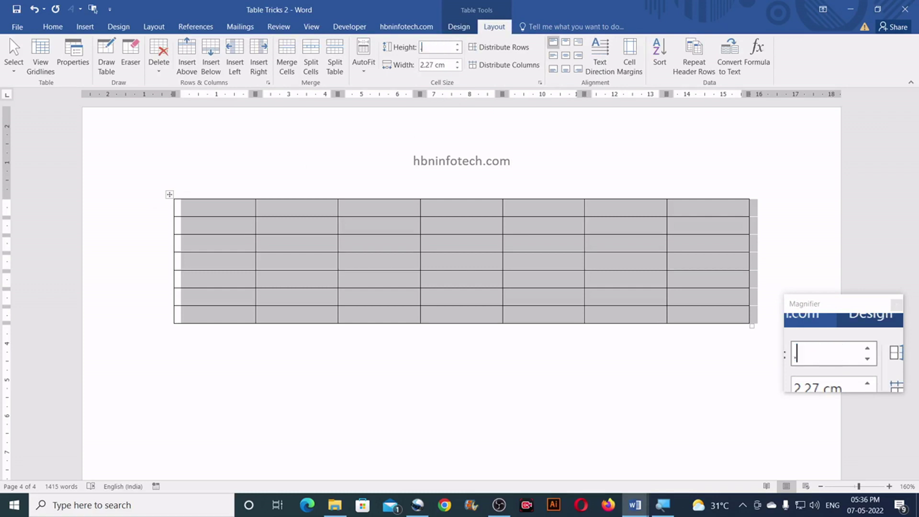
pyautogui.click(451, 65)
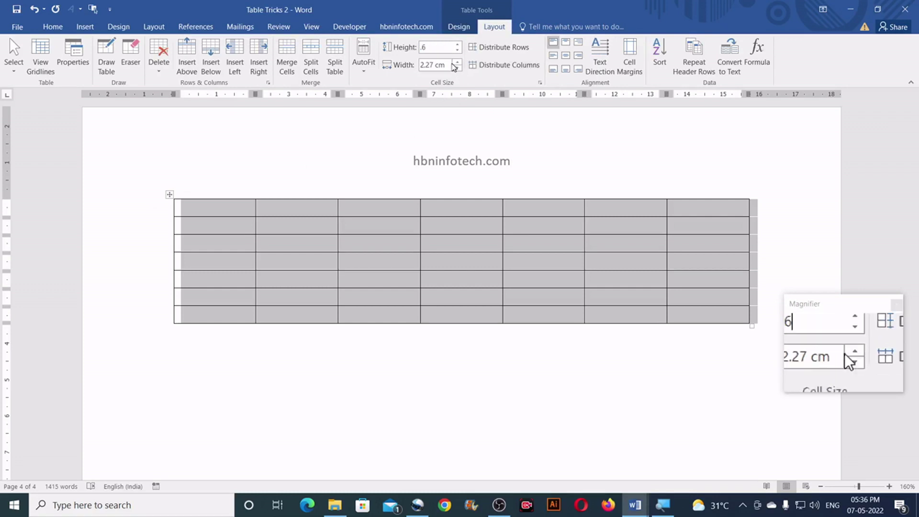
pyautogui.press('BackSpace')
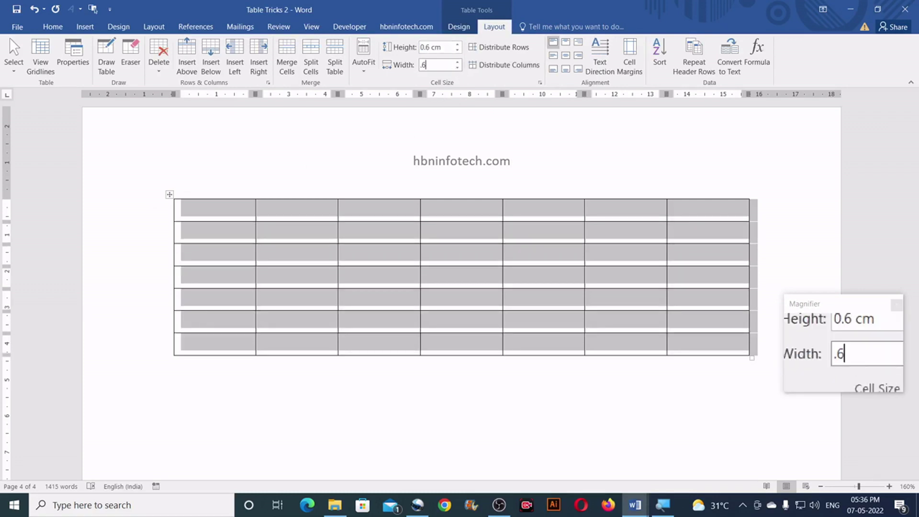
pyautogui.press('Return')
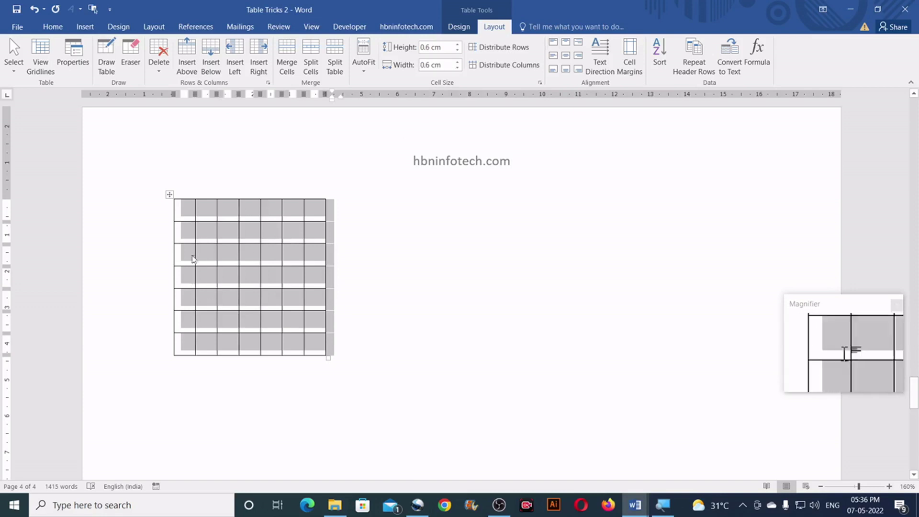
pyautogui.click(57, 27)
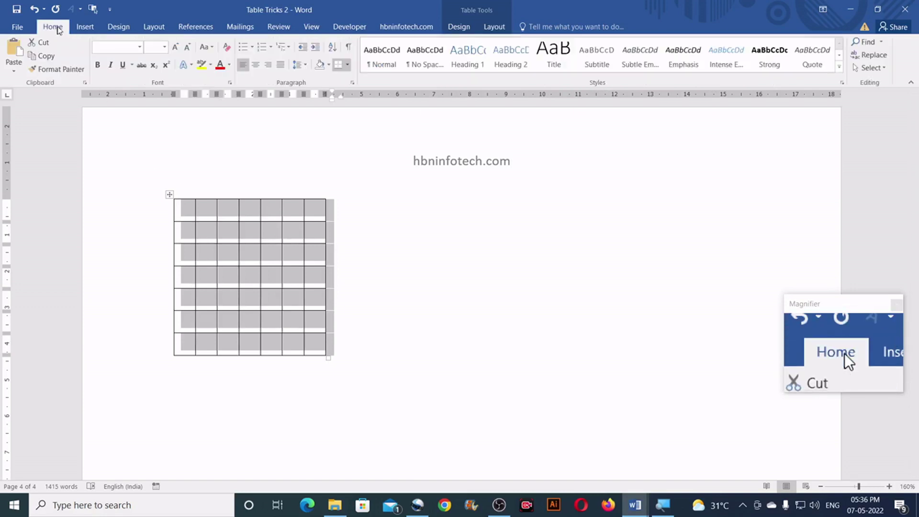
pyautogui.click(255, 69)
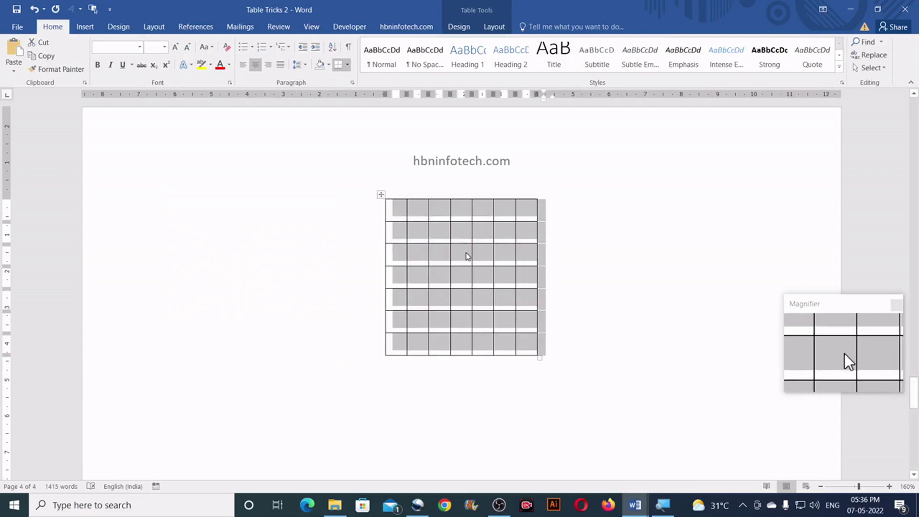
# Allow spacing of 0.3 cm between the cells of the seven-by-seven table so that they become separate squares.
pyautogui.click(494, 27)
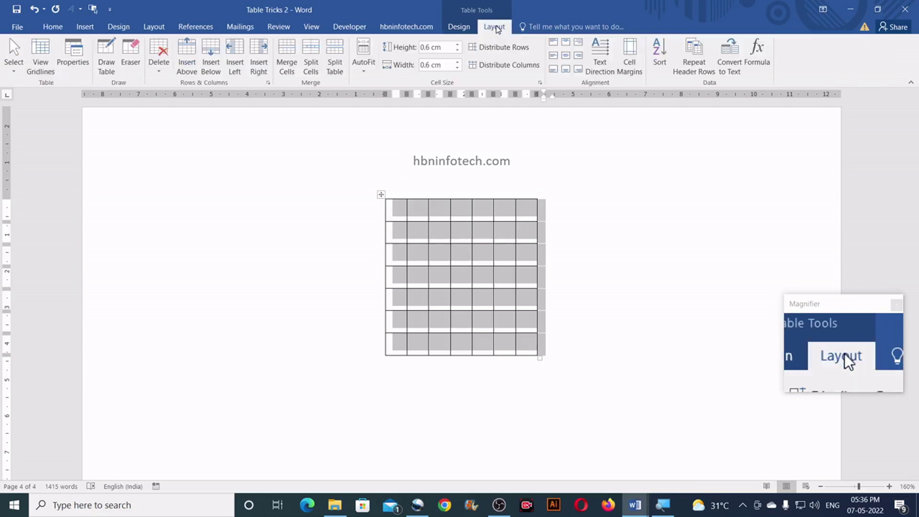
pyautogui.click(630, 68)
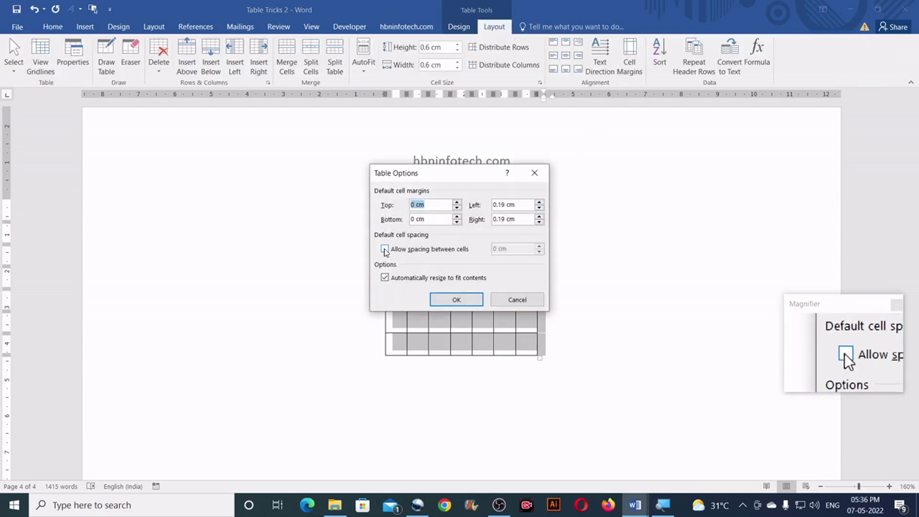
pyautogui.click(385, 248)
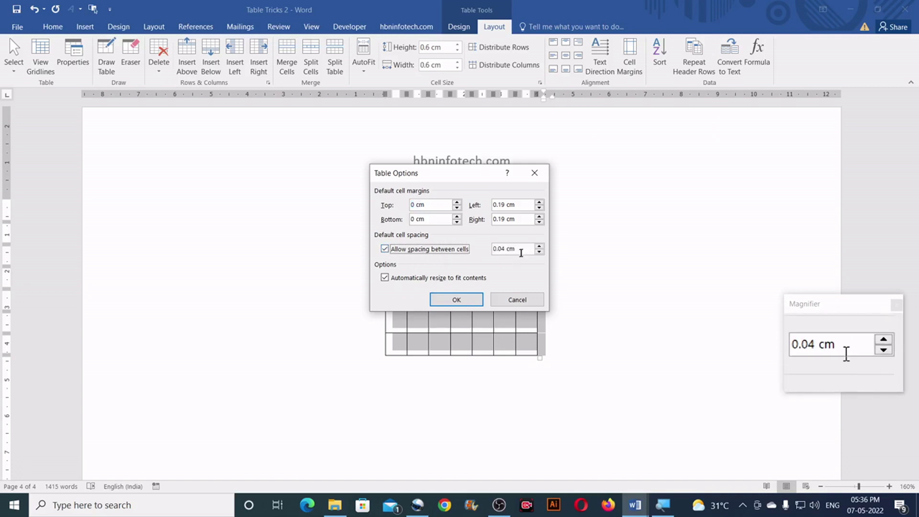
pyautogui.moveTo(522, 249); pyautogui.dragTo(493, 250)
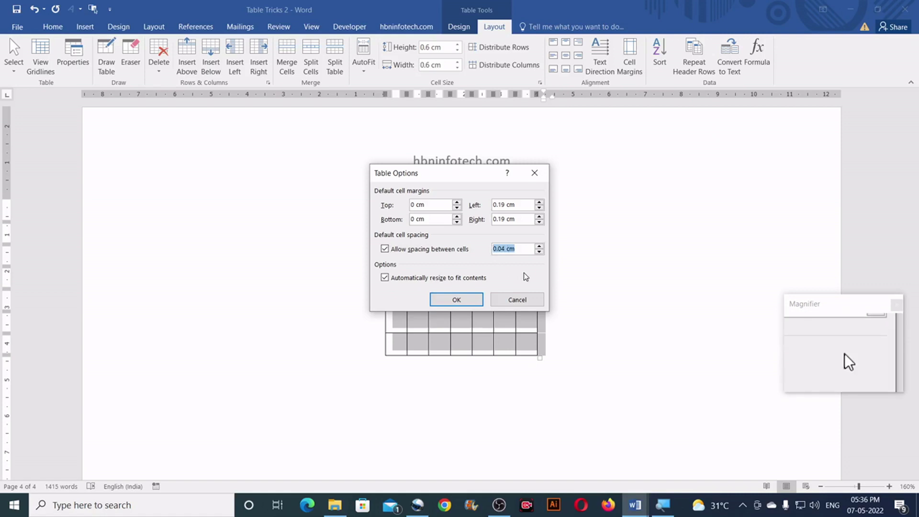
pyautogui.write('.3')
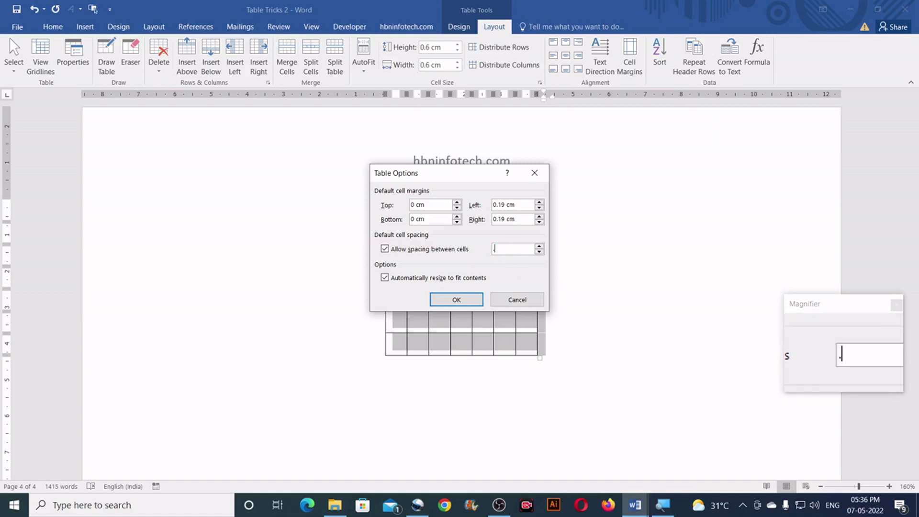
pyautogui.click(460, 300)
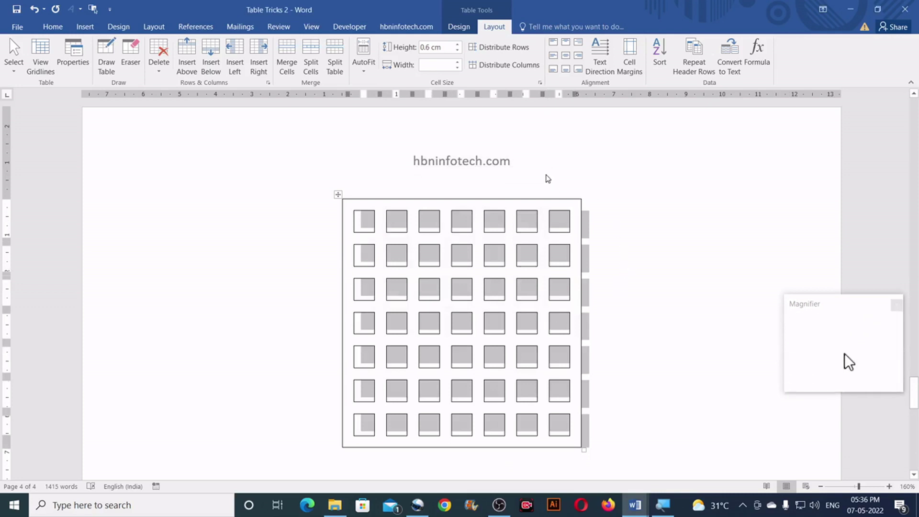
pyautogui.click(548, 176)
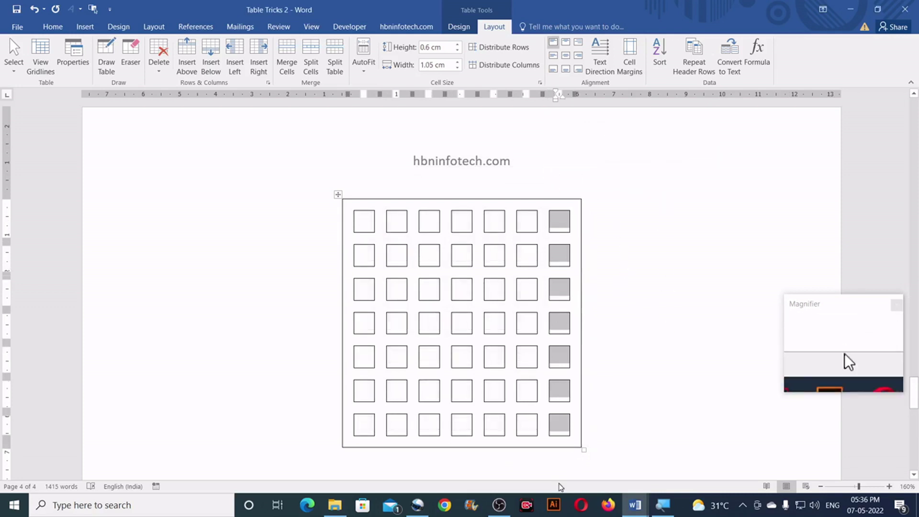
pyautogui.click(558, 463)
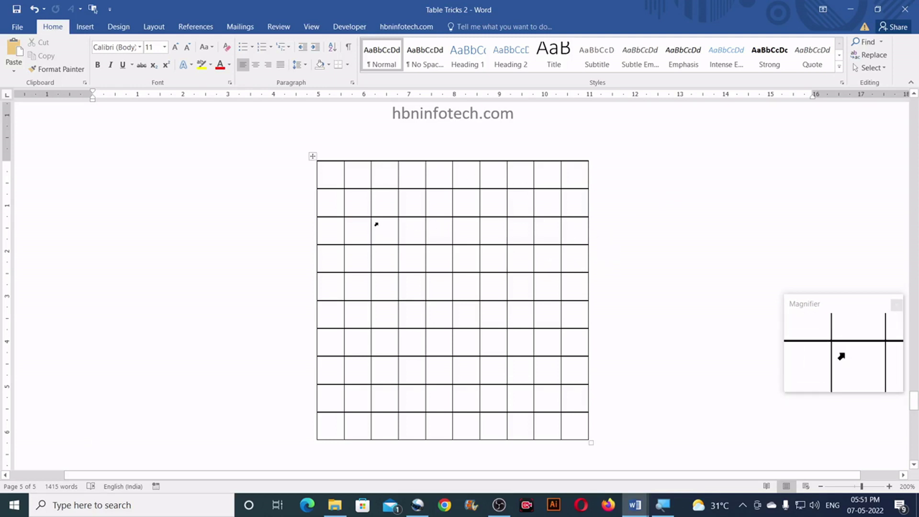
# Add diagonal down and diagonal up borders to every cell of the ten-by-ten table.
pyautogui.click(313, 157)
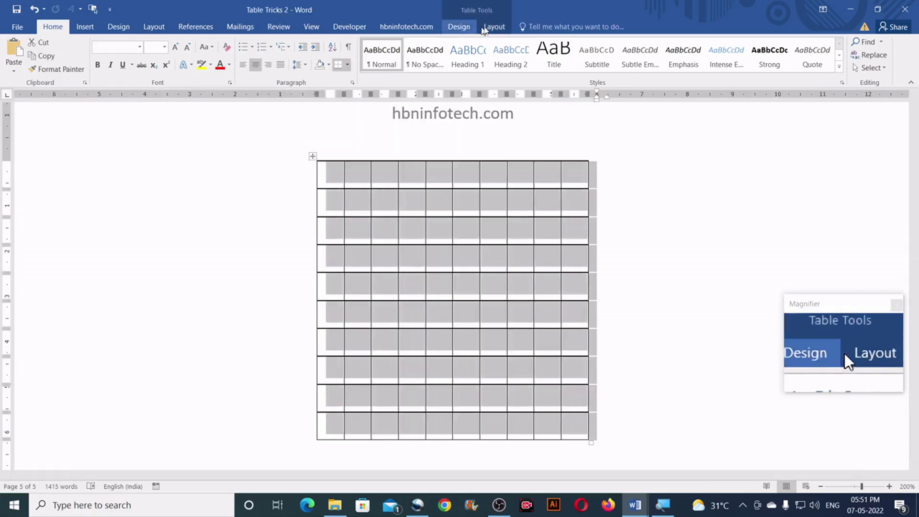
pyautogui.click(467, 29)
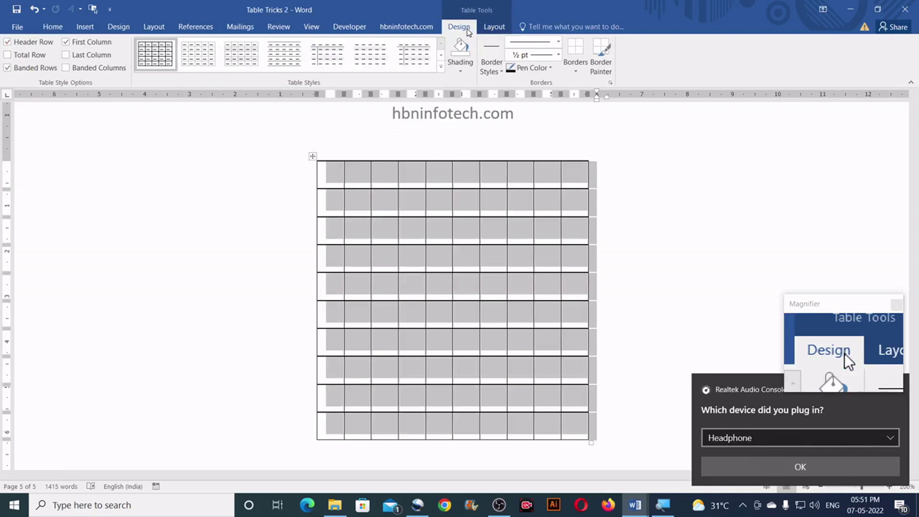
pyautogui.click(576, 73)
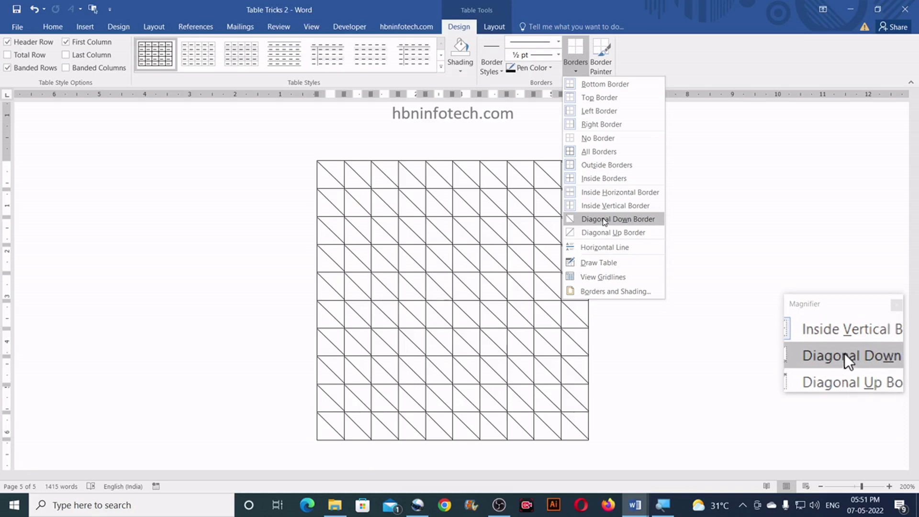
pyautogui.click(604, 220)
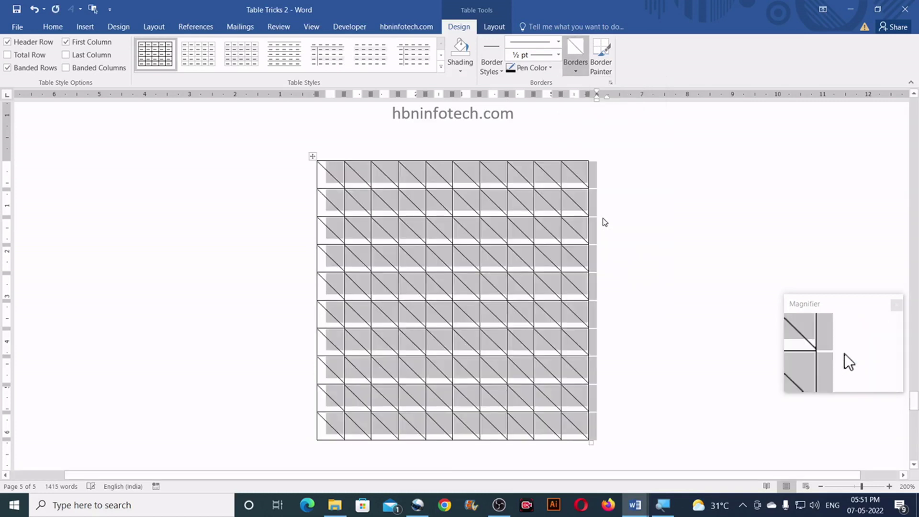
pyautogui.click(579, 74)
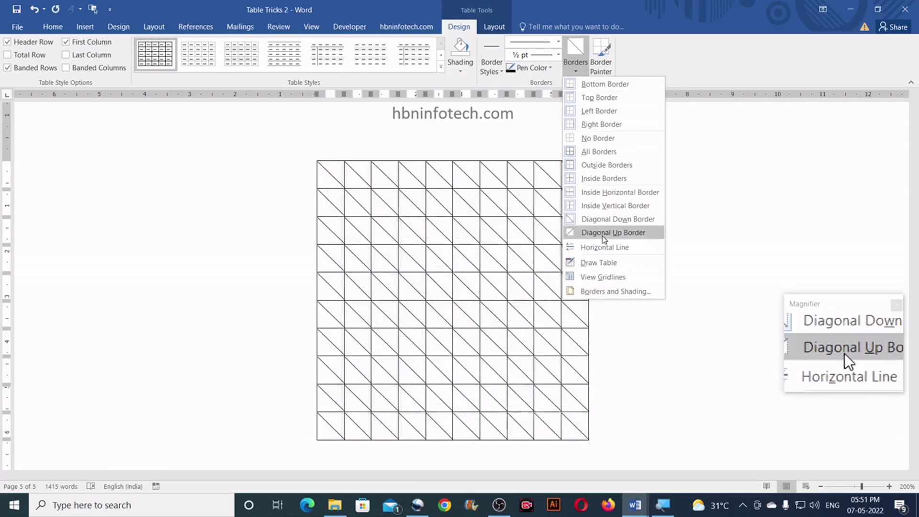
pyautogui.click(606, 234)
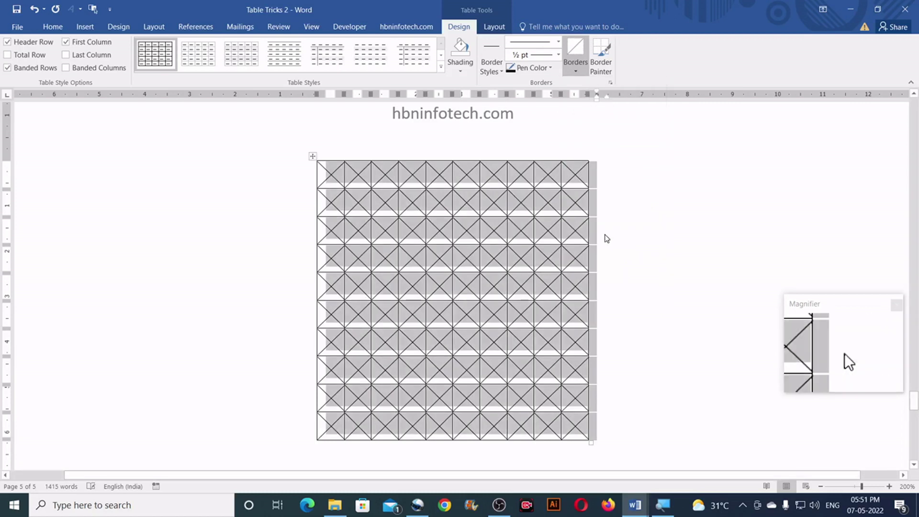
# Remove the inside borders of the ten-by-ten table while keeping its outline and diagonal lines.
pyautogui.click(579, 72)
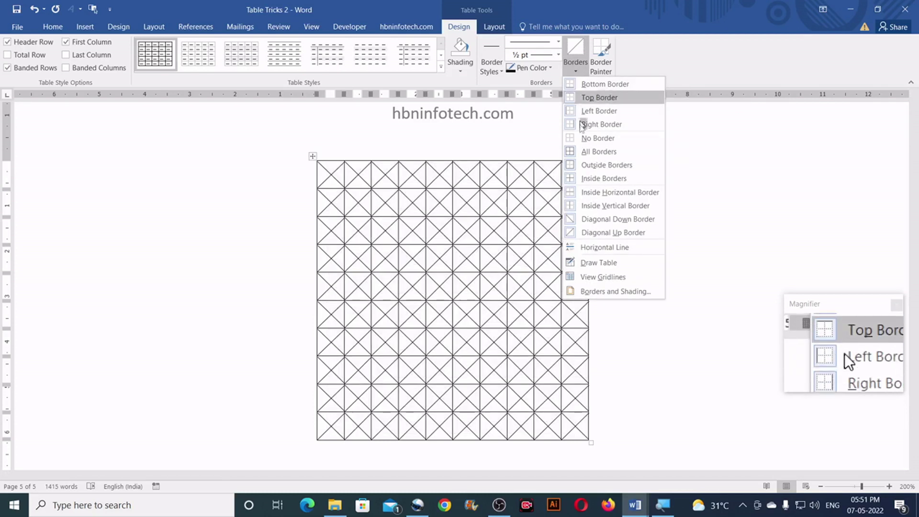
pyautogui.click(582, 178)
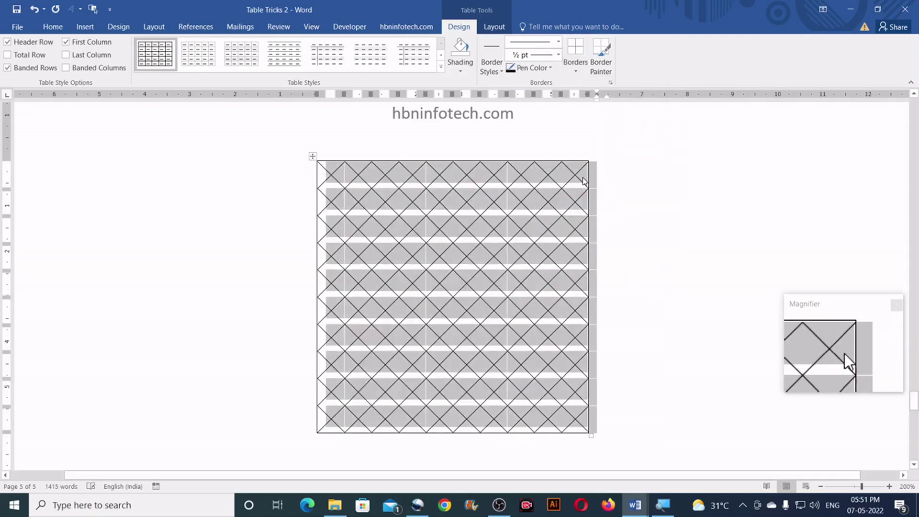
pyautogui.click(491, 455)
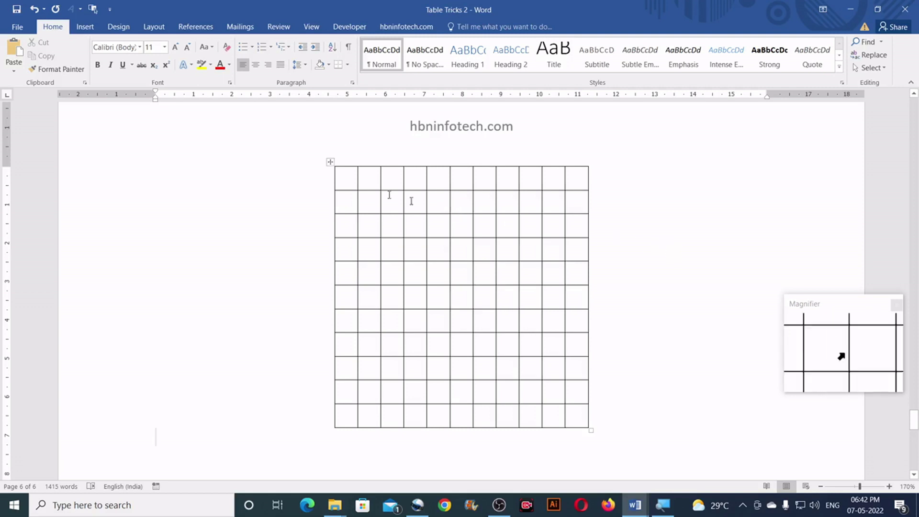
# Apply all borders with a 4 ½ pt line weight to the whole eleven-by-eleven table.
pyautogui.click(330, 163)
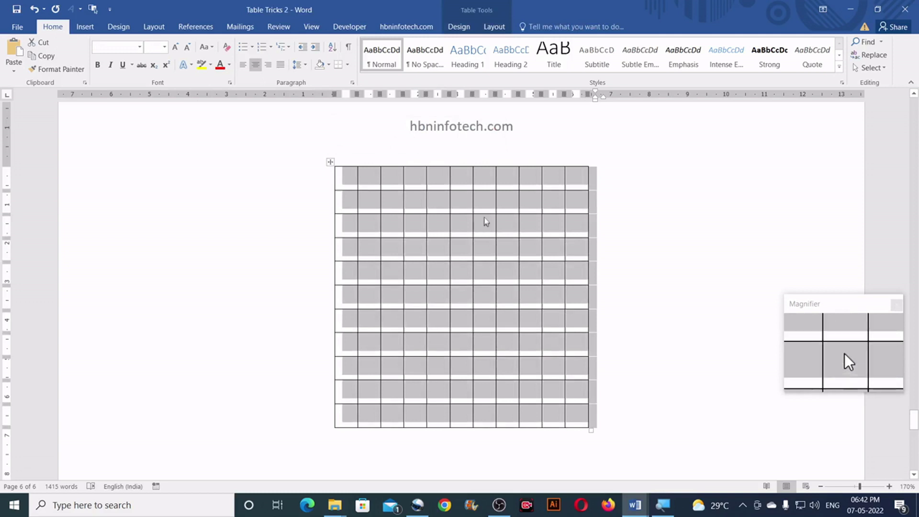
pyautogui.click(470, 32)
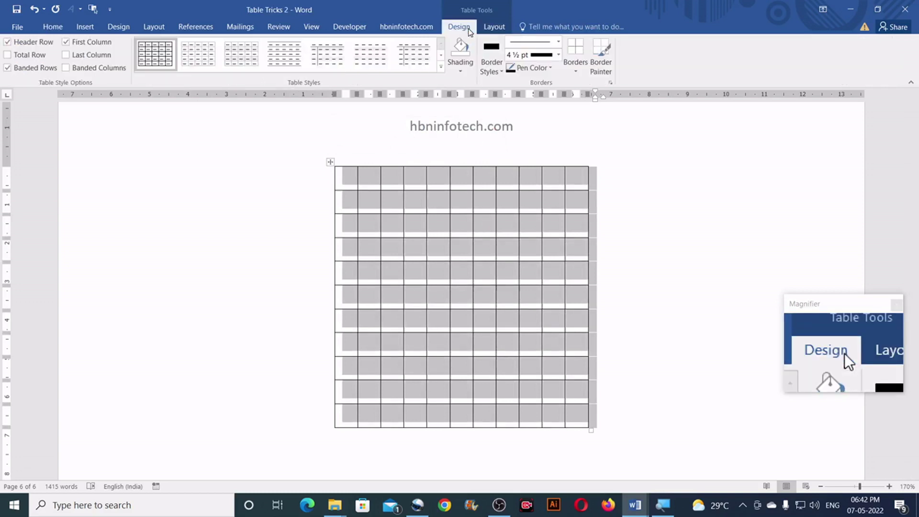
pyautogui.click(558, 54)
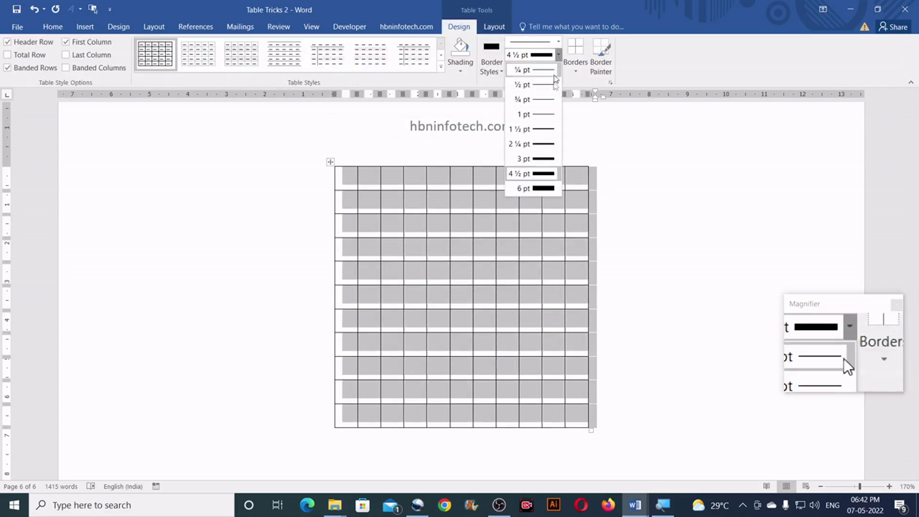
pyautogui.click(546, 175)
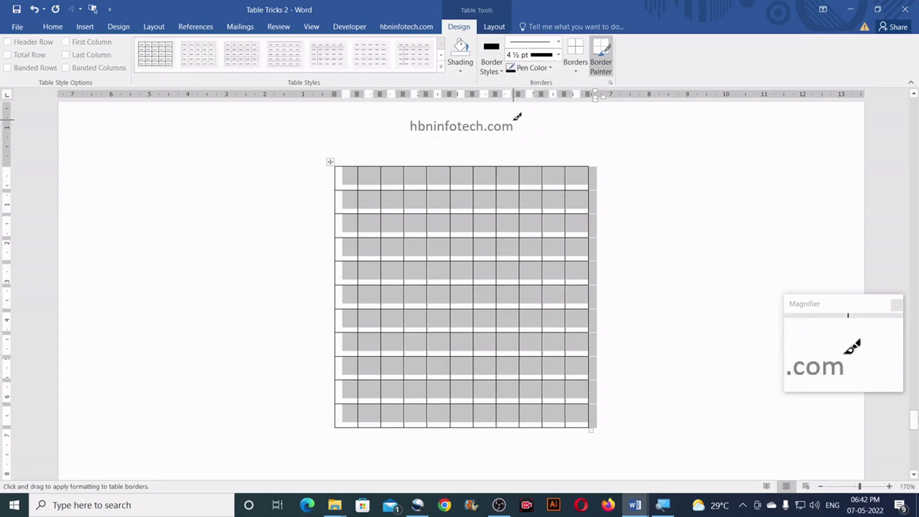
pyautogui.click(575, 72)
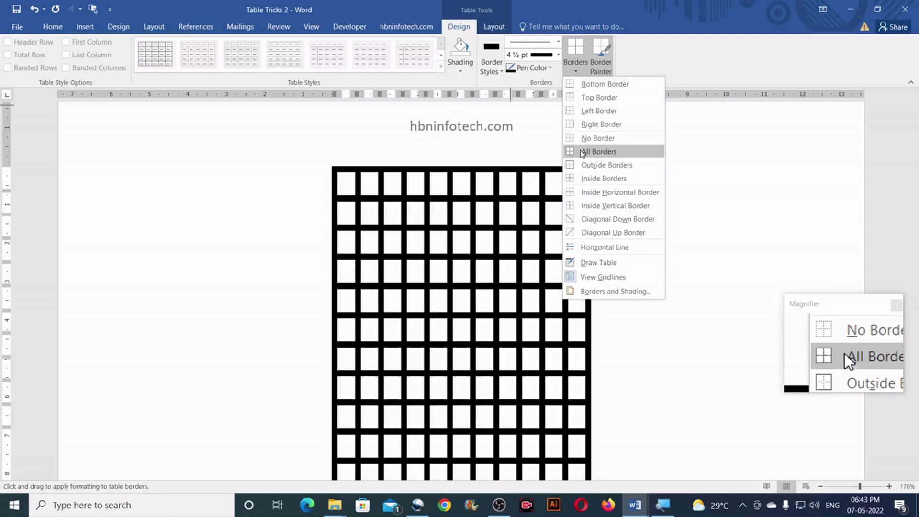
pyautogui.click(583, 152)
pyautogui.scroll(-2, 613, 184)
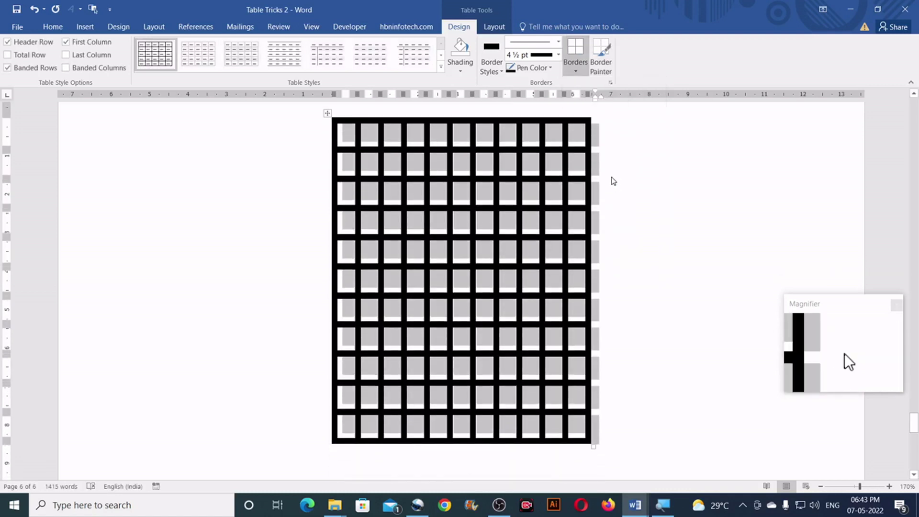
# Remove the inside borders between all cells of the top row of the thick-bordered table.
pyautogui.click(598, 139)
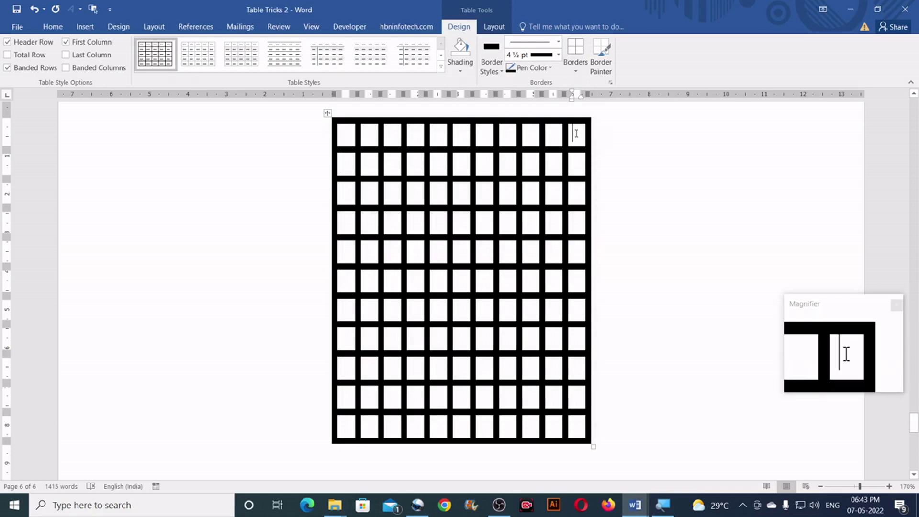
pyautogui.moveTo(576, 133); pyautogui.dragTo(347, 133)
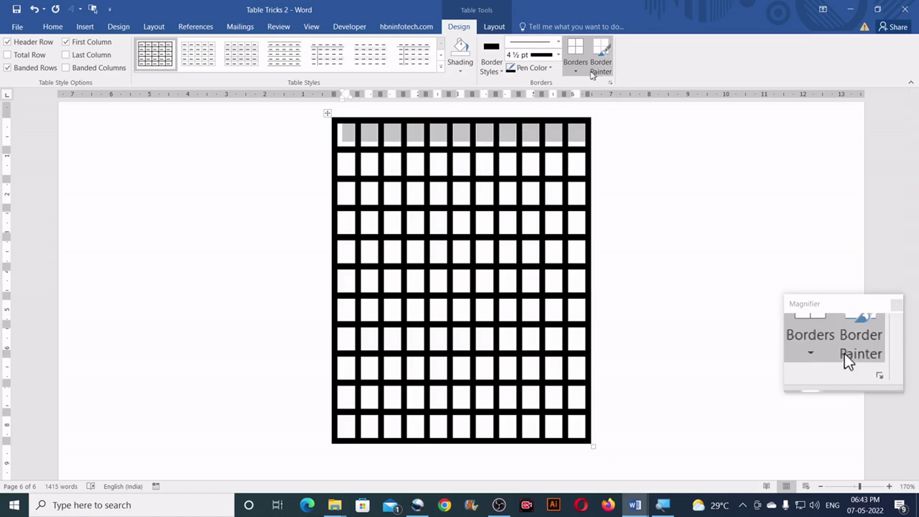
pyautogui.click(576, 72)
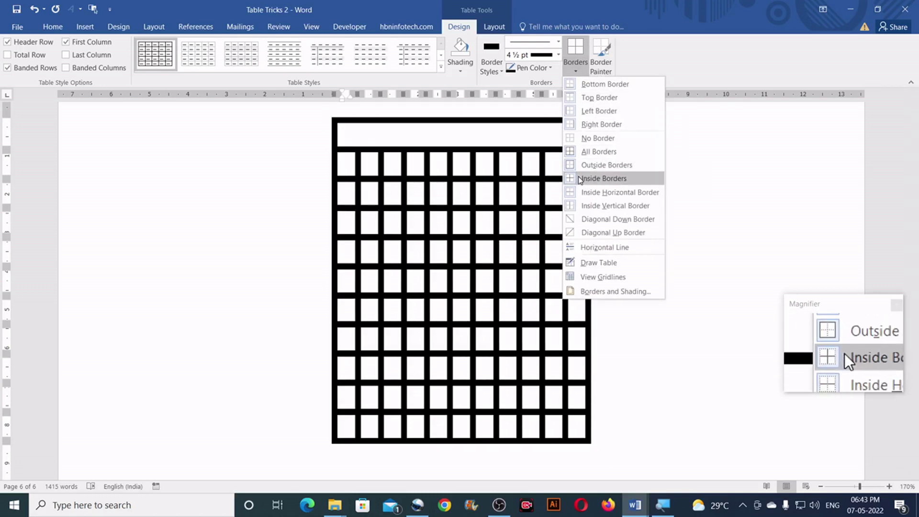
pyautogui.click(578, 176)
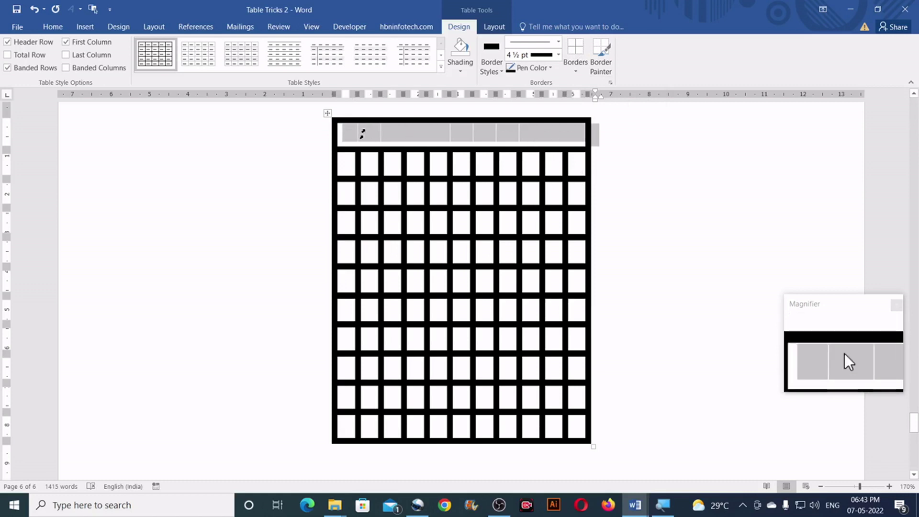
# Remove the inside borders along the entire first column, from the top row to the bottom row.
pyautogui.click(343, 132)
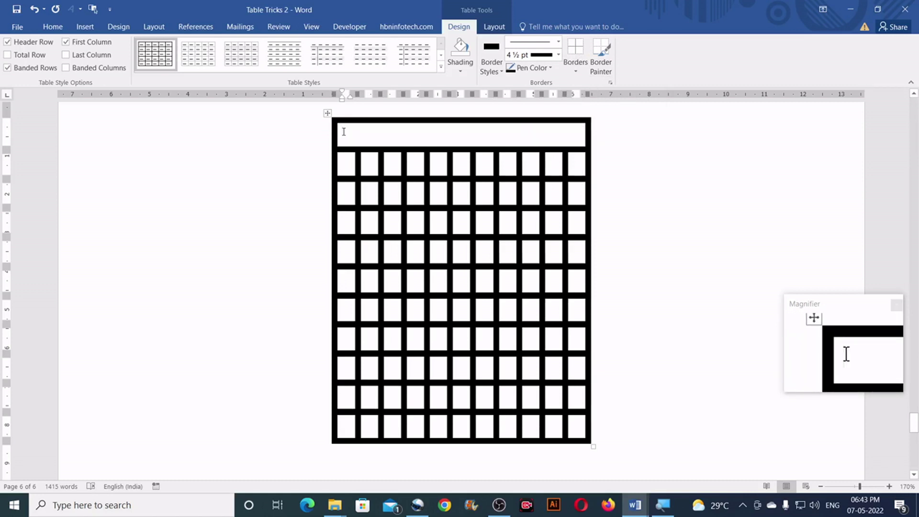
pyautogui.moveTo(343, 139); pyautogui.dragTo(348, 423)
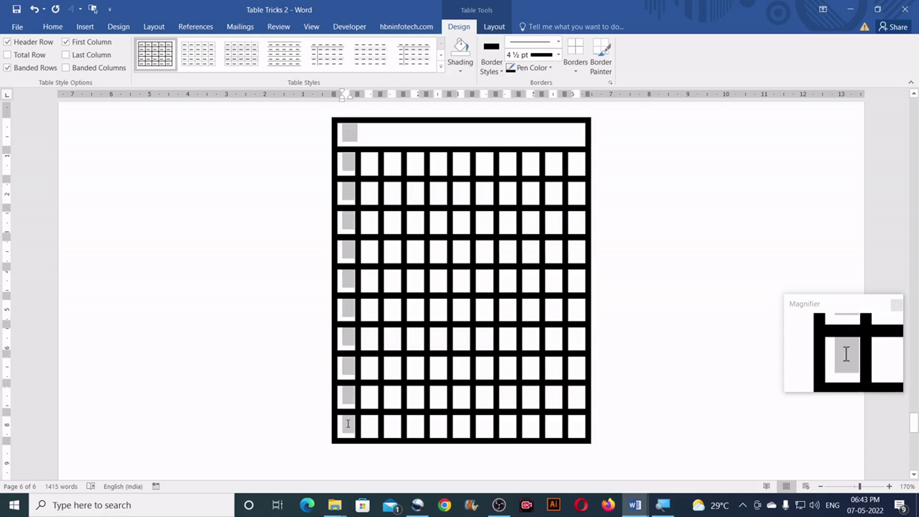
pyautogui.click(575, 66)
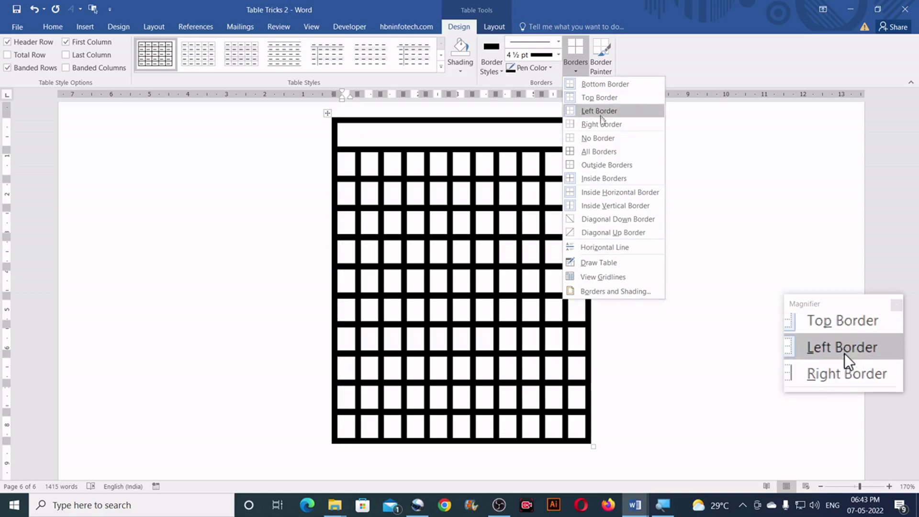
pyautogui.click(588, 181)
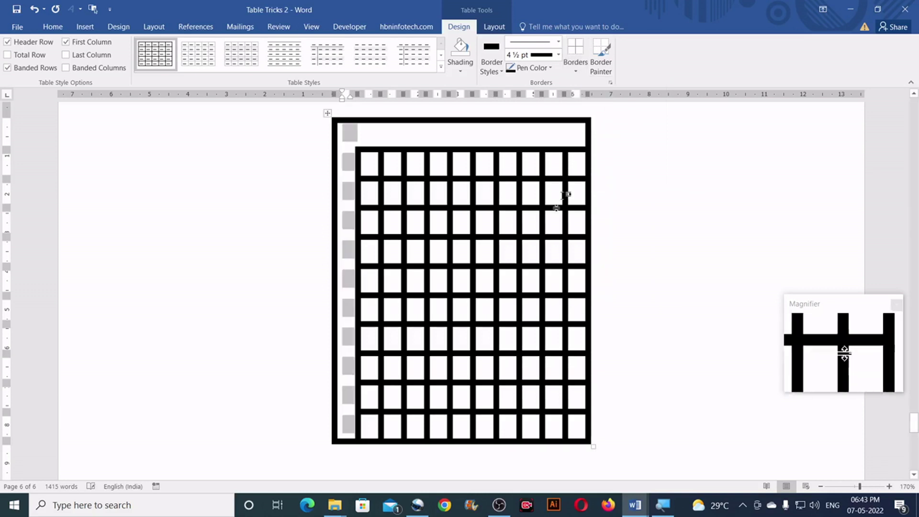
# Remove the inside borders along the bottom row and along the last column from the bottom row up to the second row.
pyautogui.click(343, 425)
pyautogui.moveTo(349, 425); pyautogui.dragTo(571, 428)
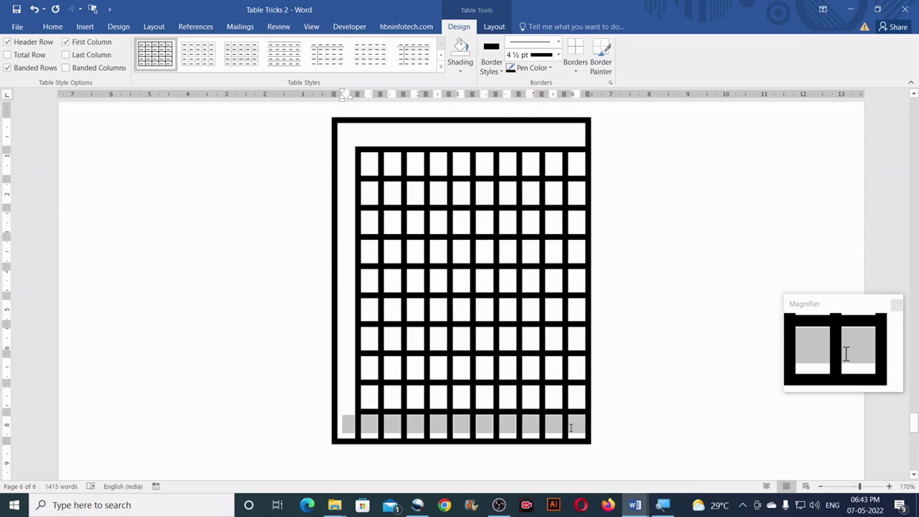
pyautogui.click(579, 53)
pyautogui.moveTo(581, 423); pyautogui.dragTo(580, 167)
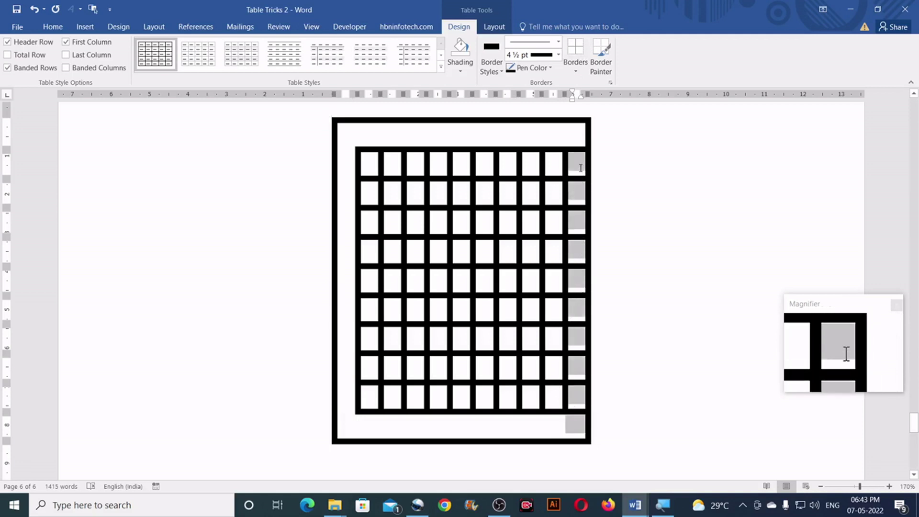
pyautogui.click(575, 50)
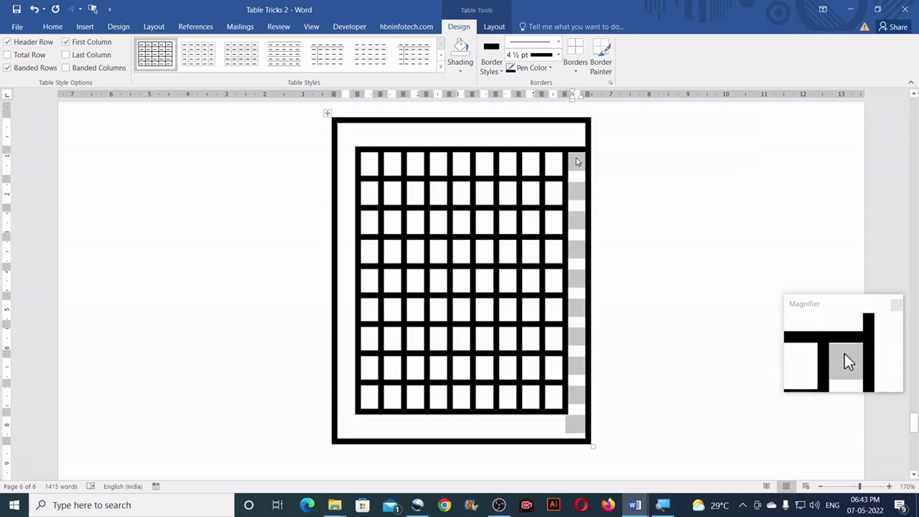
# Remove the inside borders of the second row from the last to the second column, and of the second column down to the tenth row.
pyautogui.click(570, 166)
pyautogui.moveTo(575, 162); pyautogui.dragTo(368, 163)
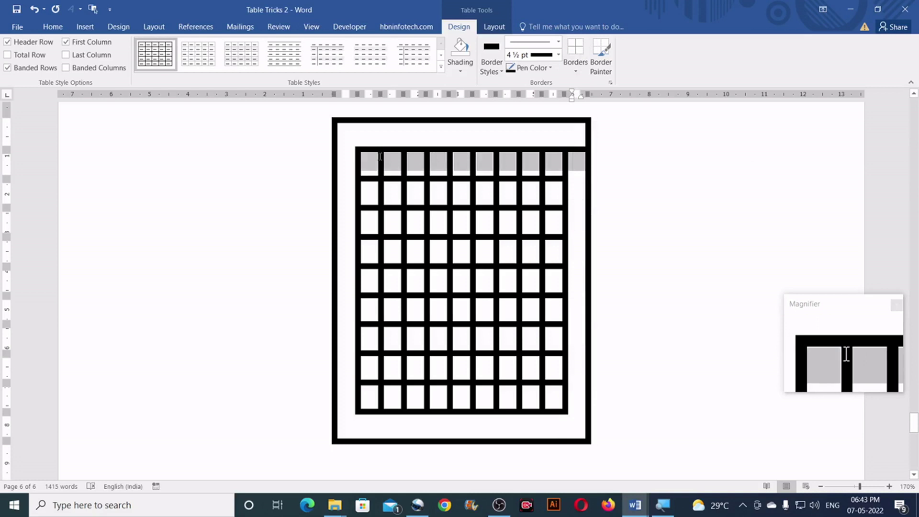
pyautogui.click(575, 49)
pyautogui.click(369, 163)
pyautogui.moveTo(369, 163); pyautogui.dragTo(368, 397)
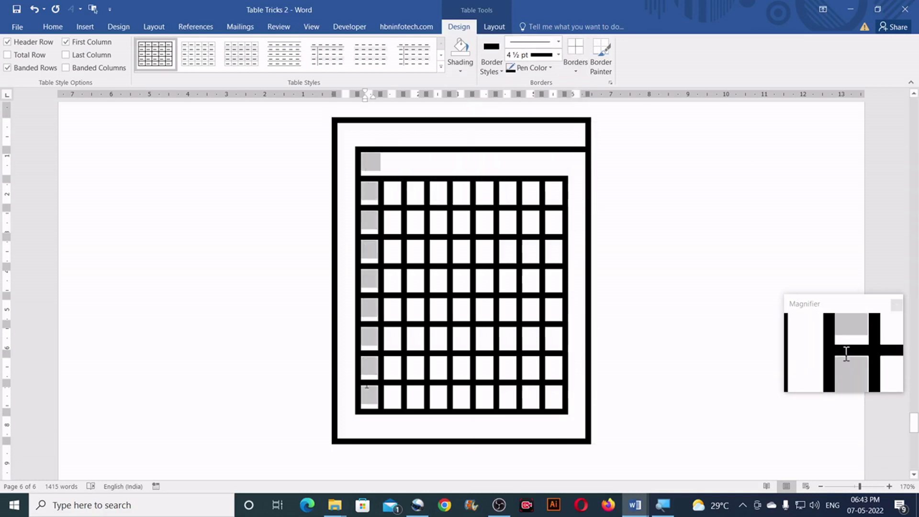
pyautogui.click(576, 49)
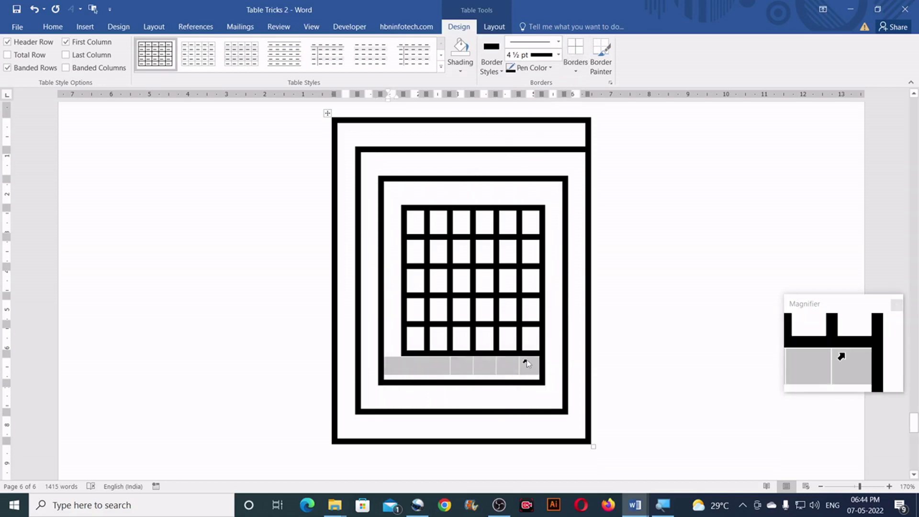
# Continue removing inside borders along each successive inner row and column, spiralling inward until the centre cells are open.
pyautogui.moveTo(528, 366); pyautogui.dragTo(476, 308)
pyautogui.click(575, 49)
pyautogui.click(576, 49)
pyautogui.click(576, 53)
pyautogui.click(576, 49)
pyautogui.click(576, 50)
pyautogui.click(576, 50)
pyautogui.click(575, 50)
pyautogui.click(576, 50)
pyautogui.click(576, 50)
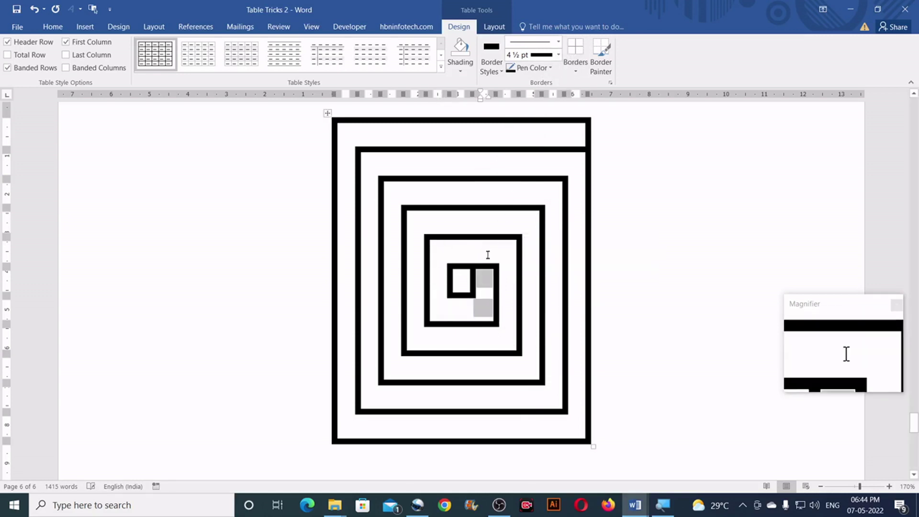
pyautogui.moveTo(488, 278); pyautogui.dragTo(455, 277)
pyautogui.click(576, 51)
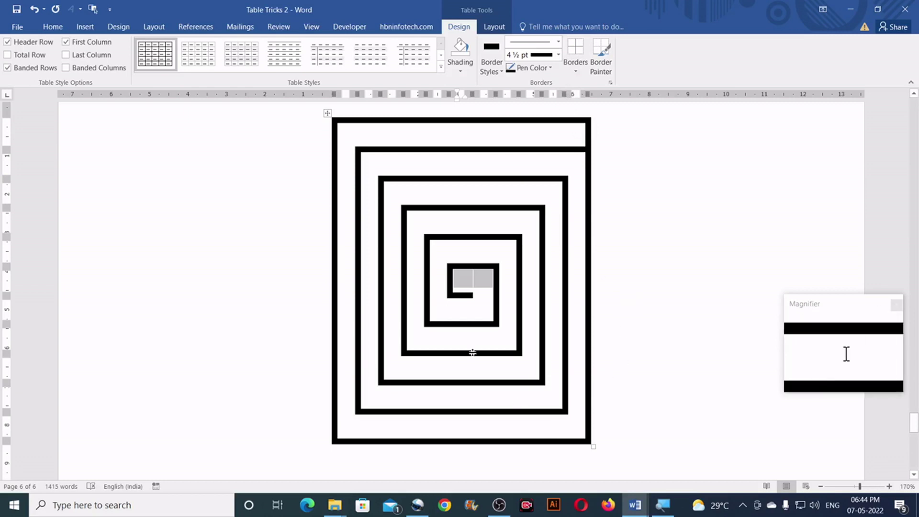
# Reduce the row height of the whole spiral table to 0.4 cm.
pyautogui.click(327, 114)
pyautogui.click(494, 27)
pyautogui.click(457, 51)
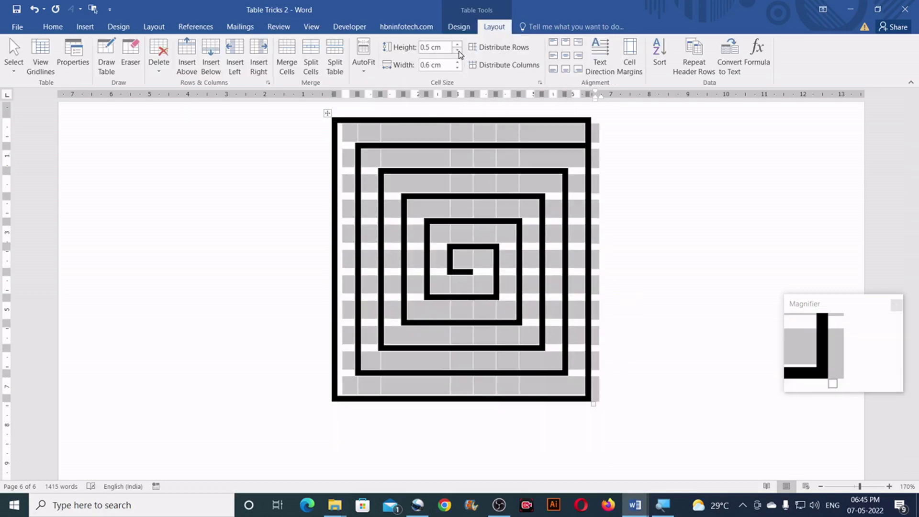
pyautogui.click(458, 51)
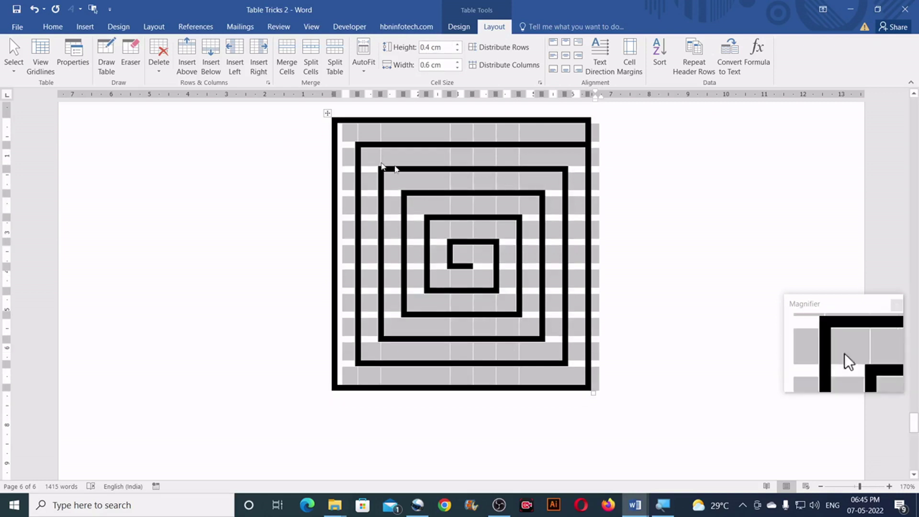
pyautogui.click(52, 27)
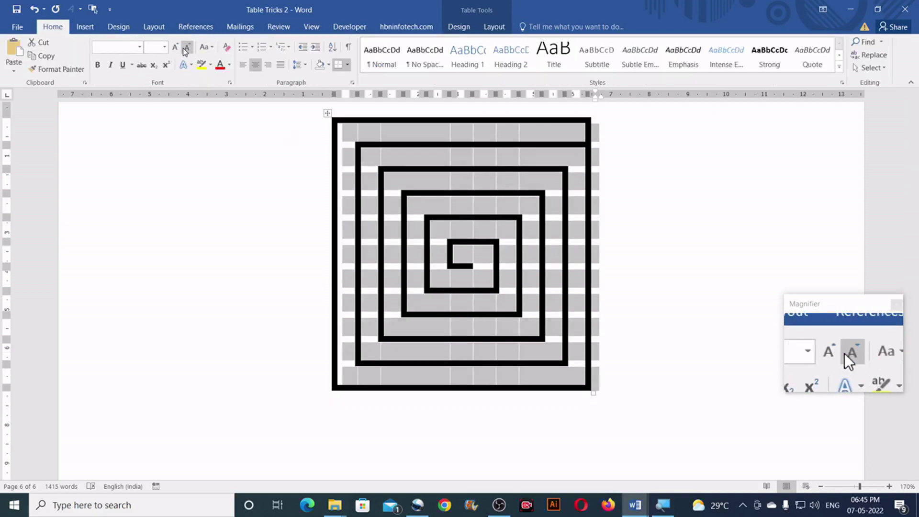
# Open the border choices for the top-right cell at the outer end of the spiral.
pyautogui.click(580, 137)
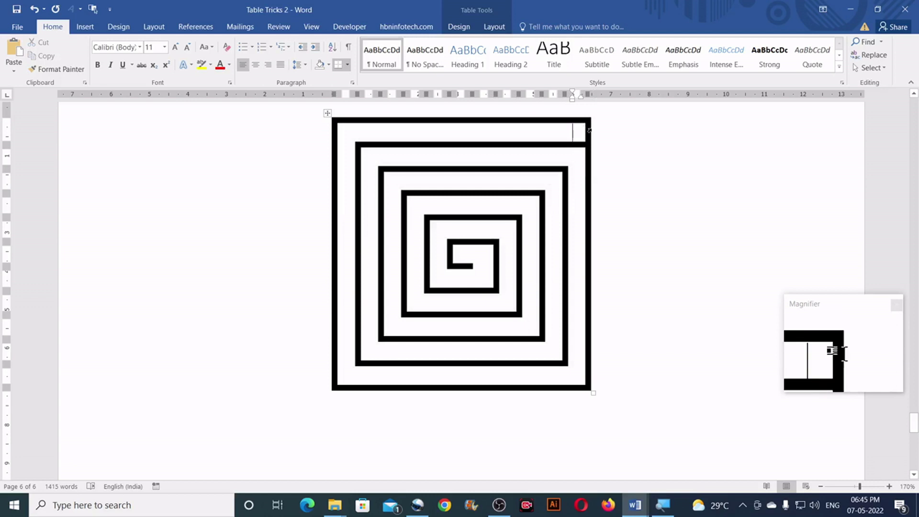
pyautogui.click(458, 27)
pyautogui.click(575, 70)
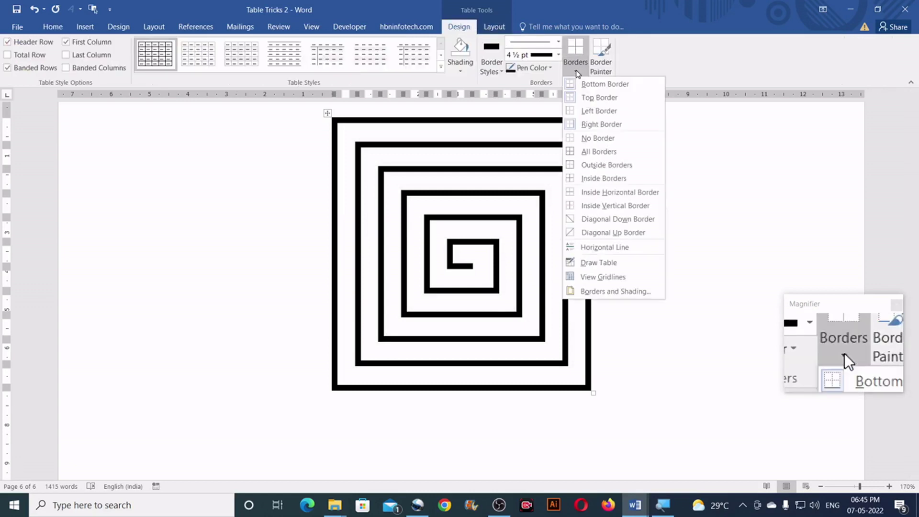
# Set the row height of the whole spiral table to 0.4 cm.
pyautogui.click(585, 125)
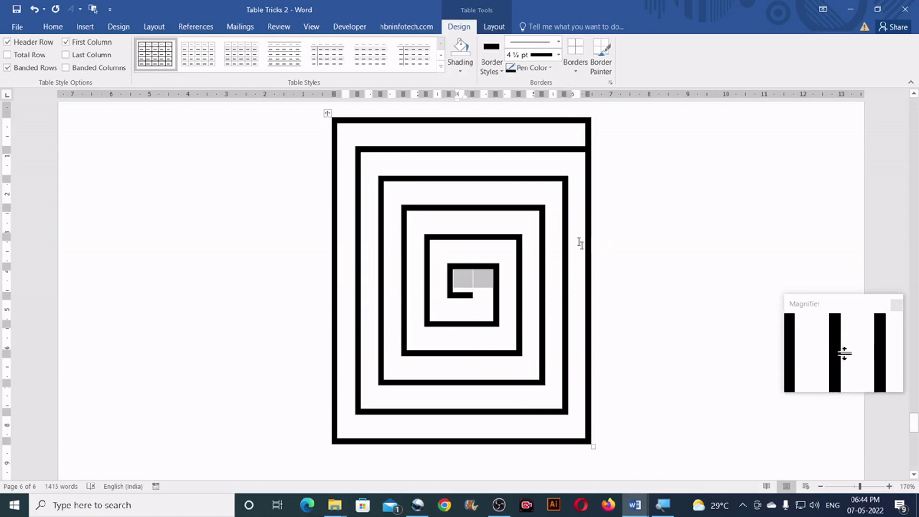
pyautogui.click(328, 113)
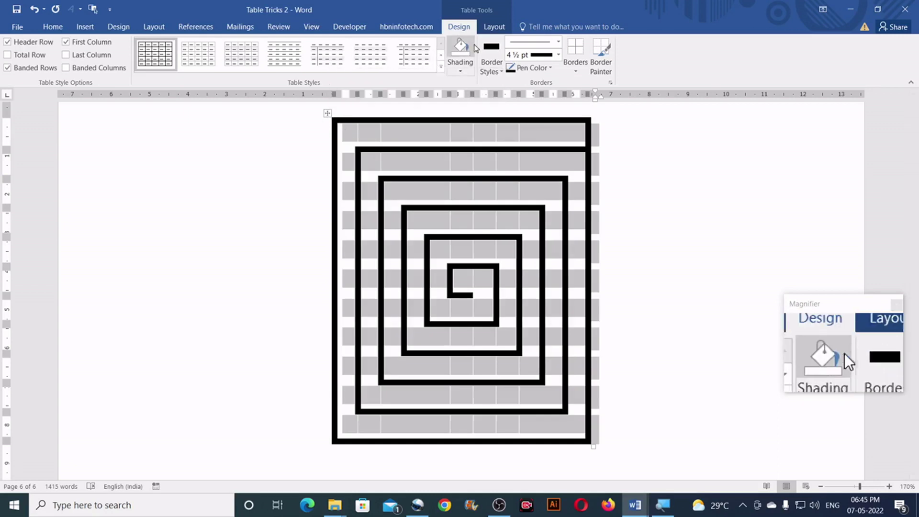
pyautogui.click(494, 27)
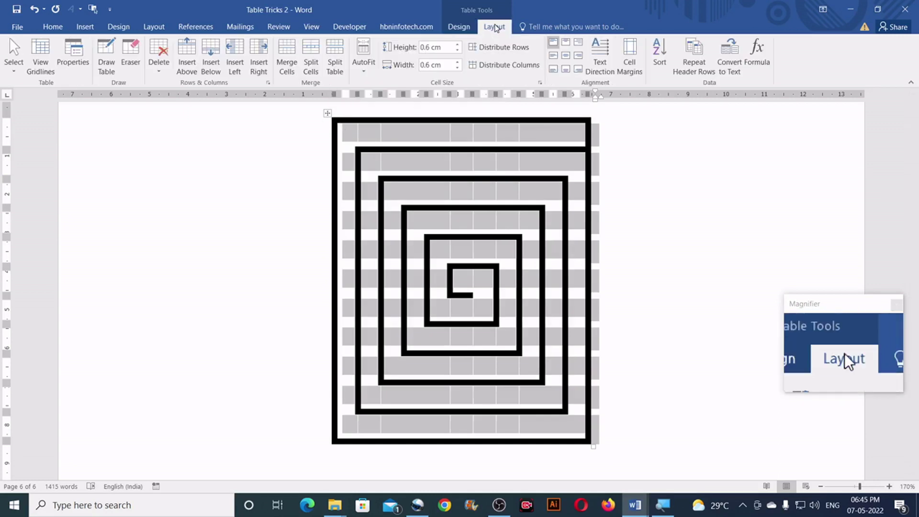
pyautogui.click(457, 50)
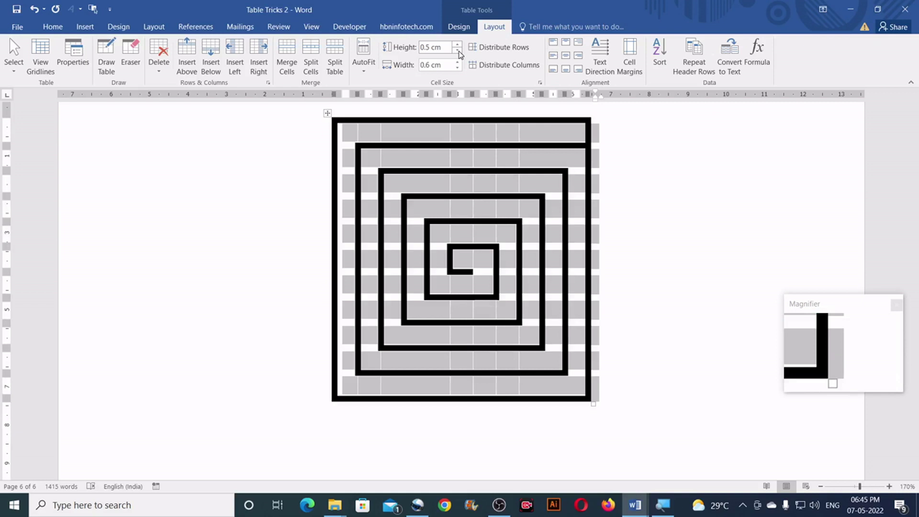
pyautogui.click(457, 50)
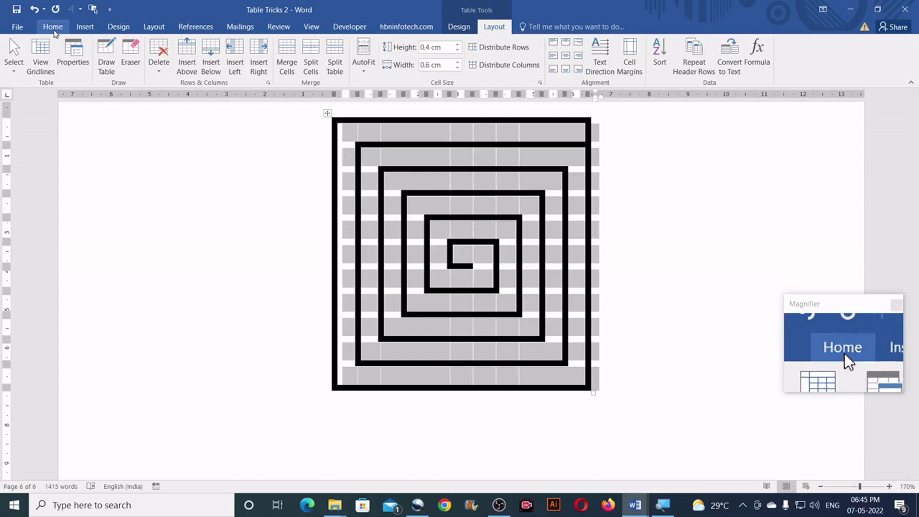
pyautogui.click(53, 26)
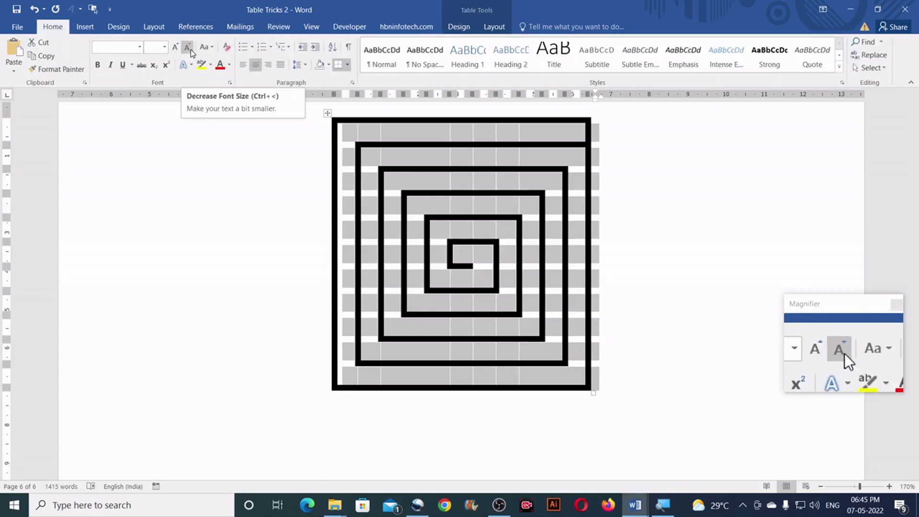
# Remove the right border from the spiral table's top-right cell to open the outer end of the spiral.
pyautogui.click(580, 140)
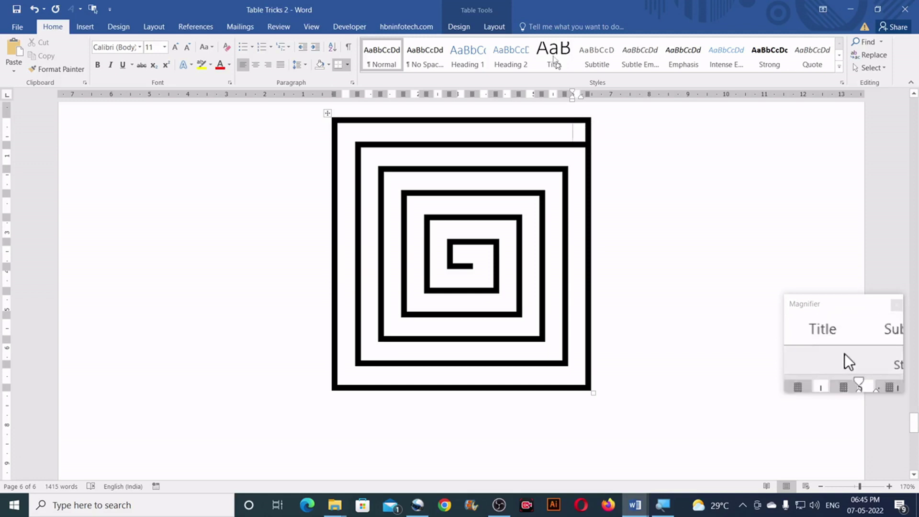
pyautogui.click(459, 27)
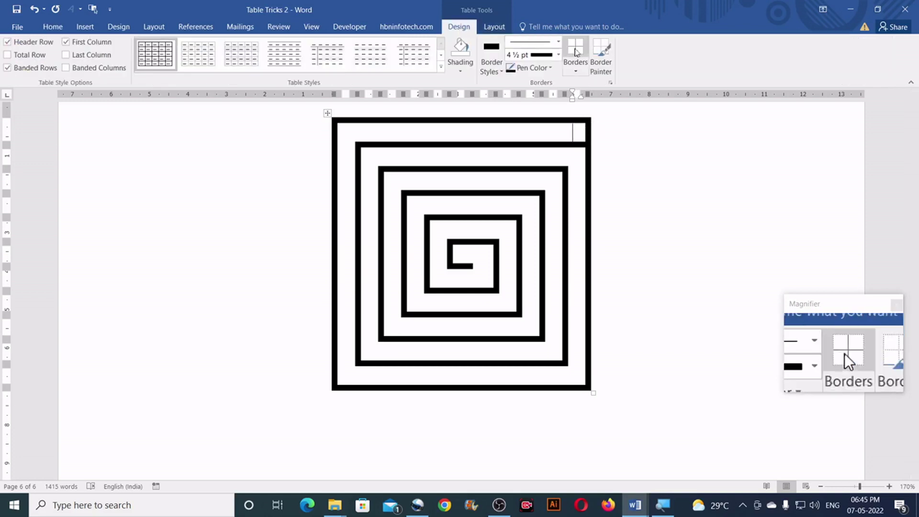
pyautogui.click(583, 74)
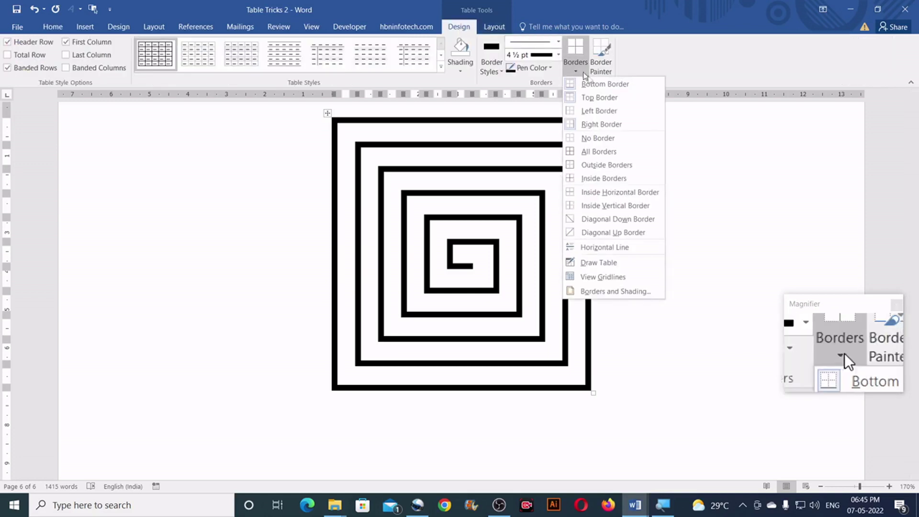
pyautogui.click(585, 125)
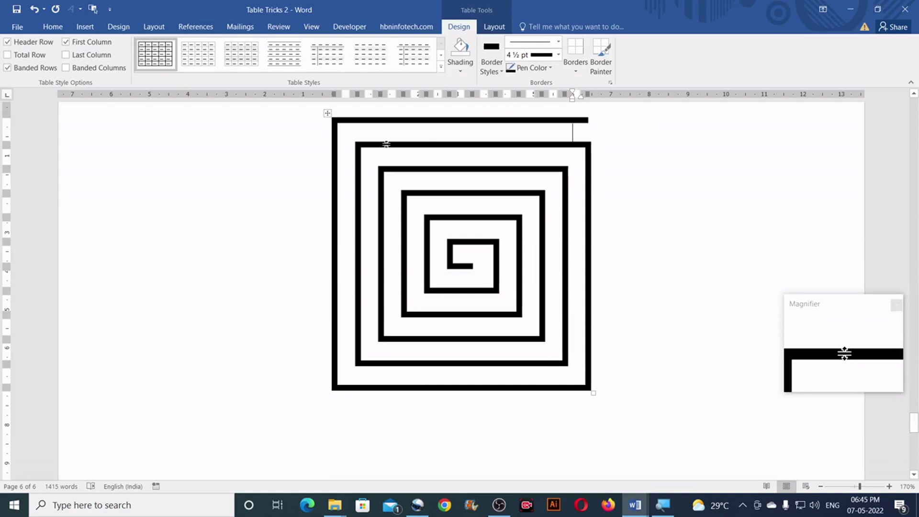
pyautogui.click(340, 432)
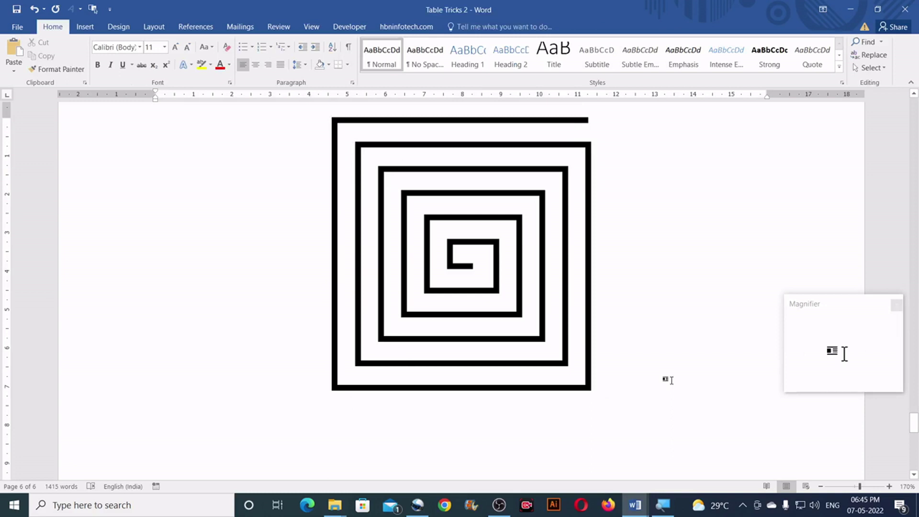
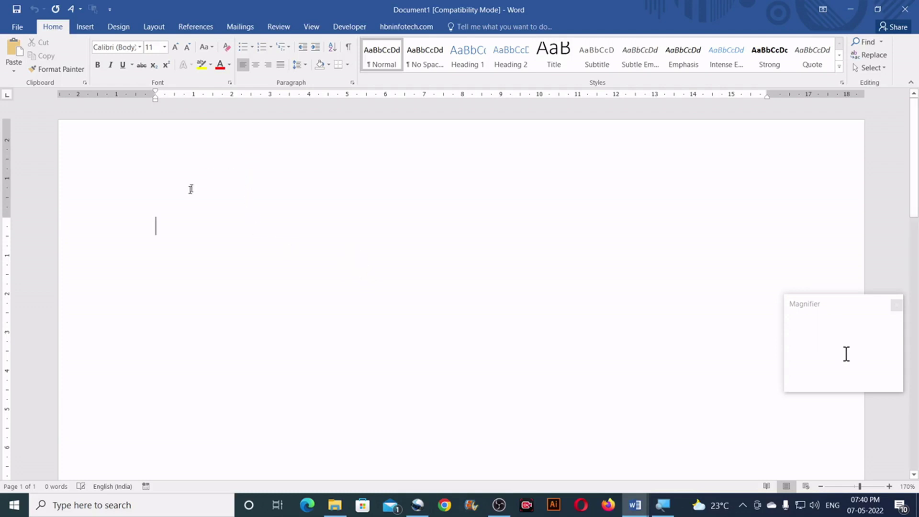
# Set the new blank document's paragraph to single line spacing with 0 pt spacing after.
pyautogui.click(352, 83)
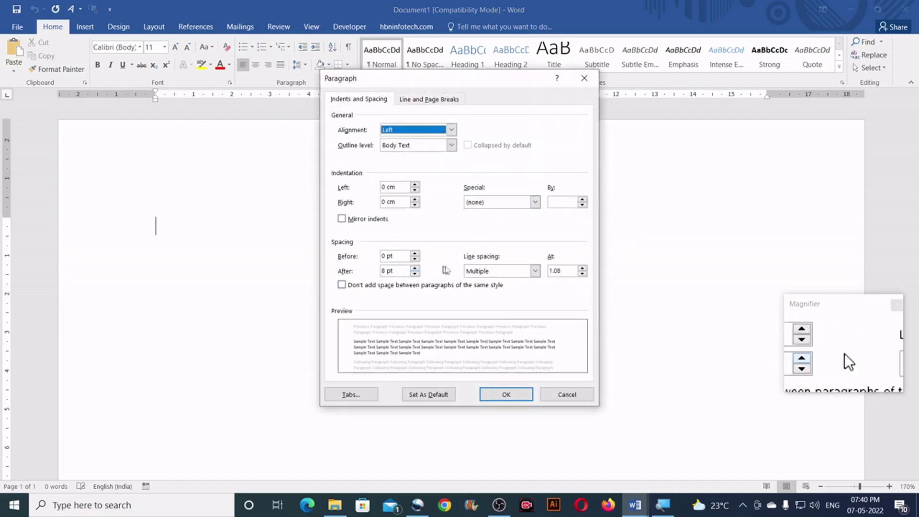
pyautogui.click(477, 270)
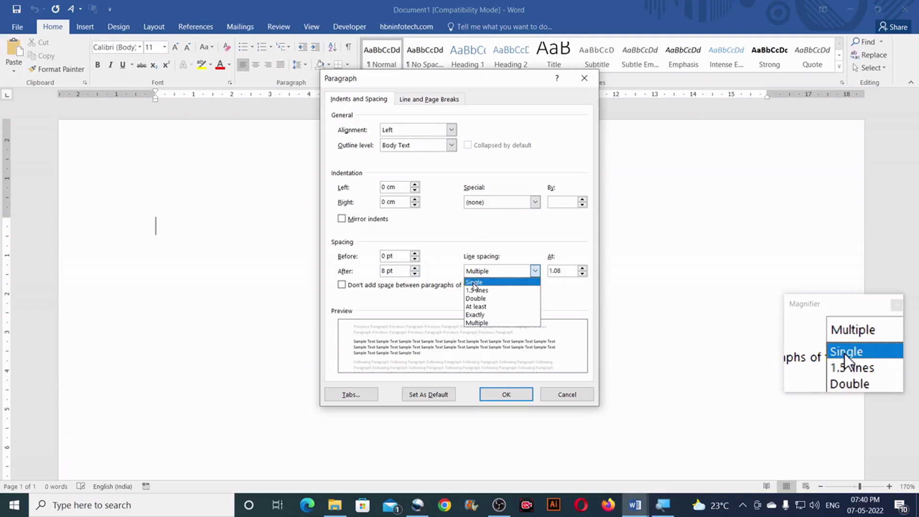
pyautogui.click(473, 282)
pyautogui.moveTo(396, 258); pyautogui.dragTo(382, 271)
pyautogui.write('0')
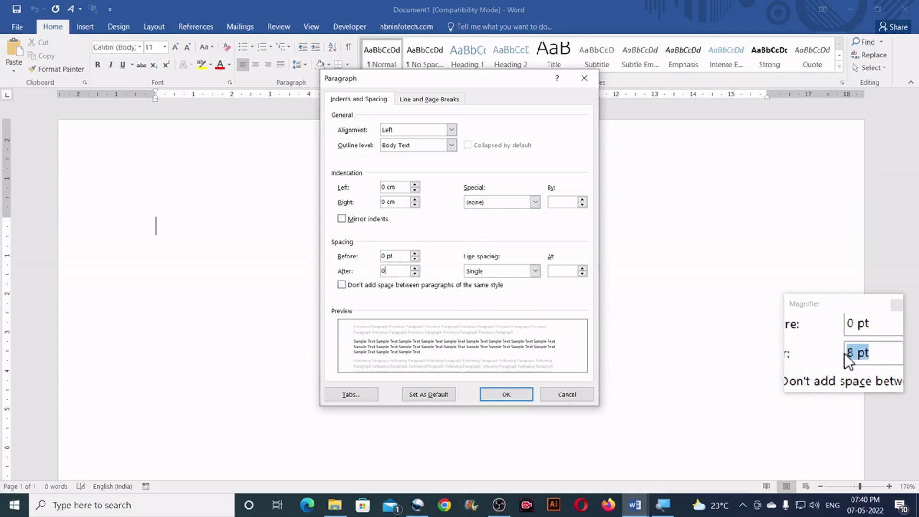
pyautogui.click(498, 399)
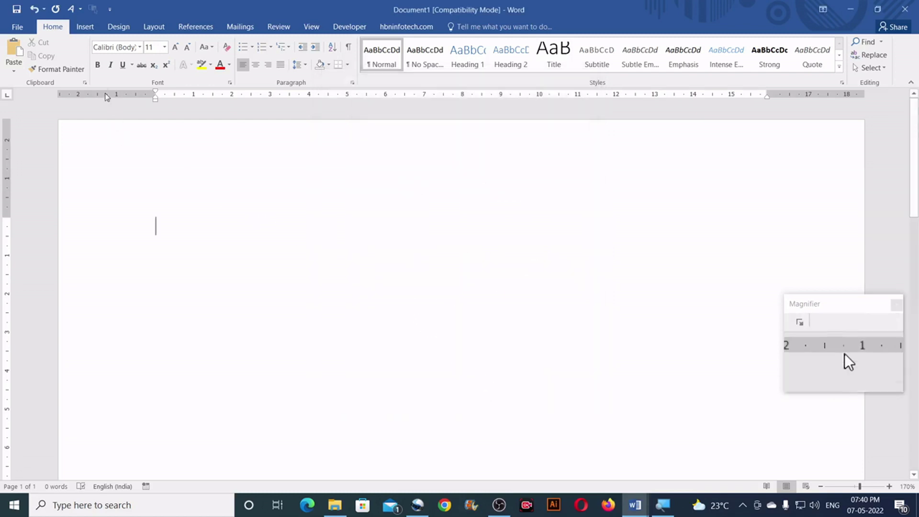
# Insert a table with 10 columns and 10 rows.
pyautogui.click(85, 26)
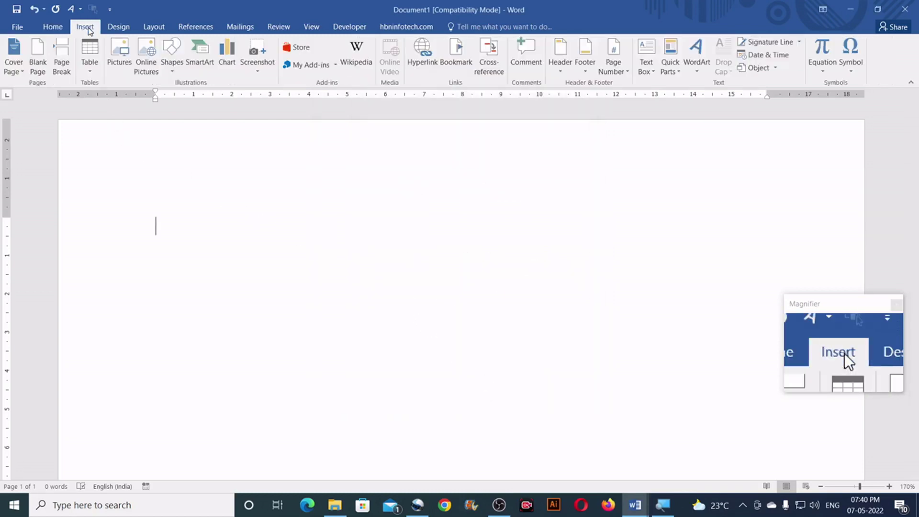
pyautogui.click(95, 76)
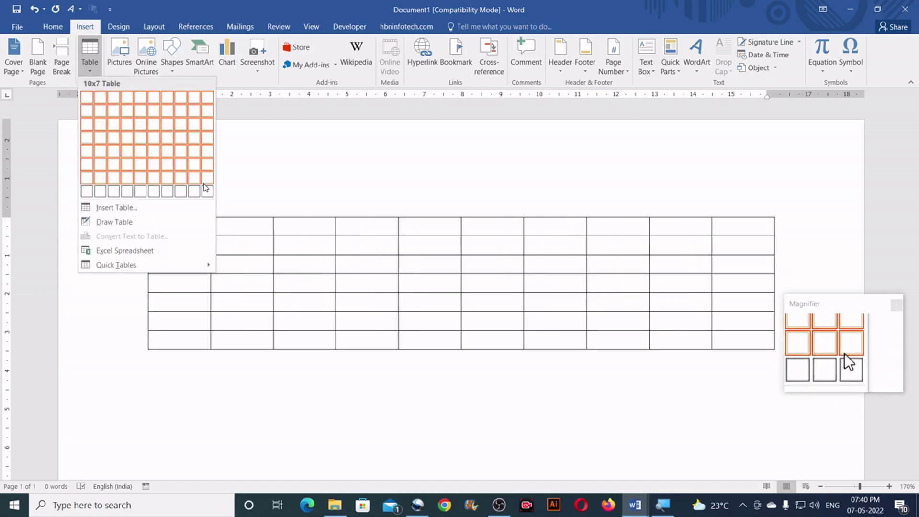
pyautogui.click(117, 208)
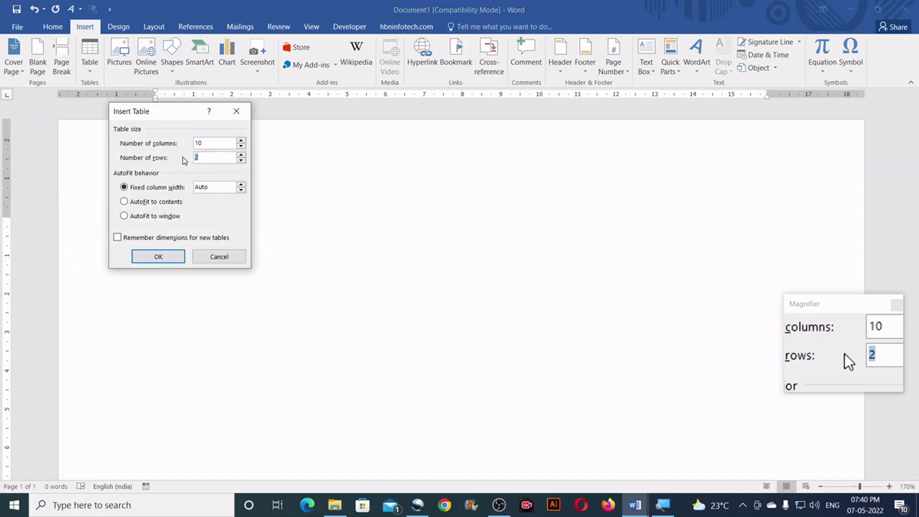
pyautogui.click(164, 257)
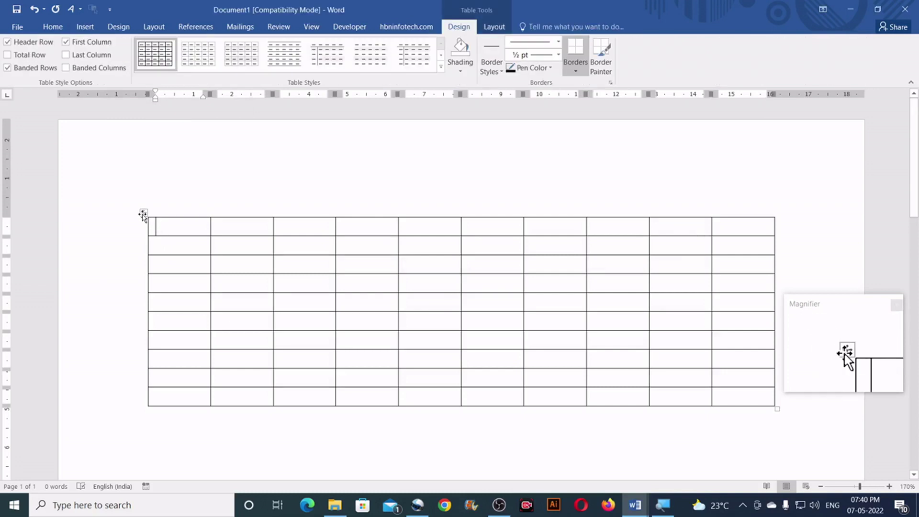
# Set the row height and column width of the whole table to 0.6 cm.
pyautogui.click(144, 213)
pyautogui.click(494, 27)
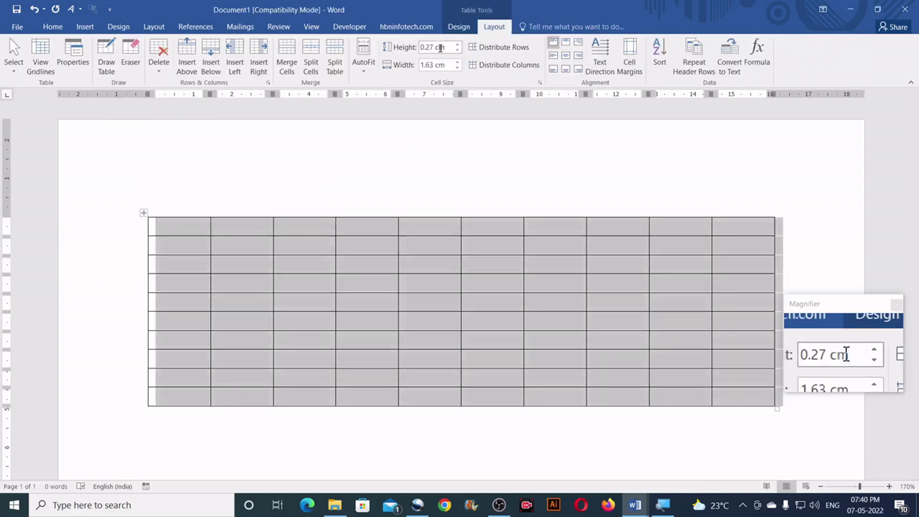
pyautogui.click(446, 46)
pyautogui.press('BackSpace')
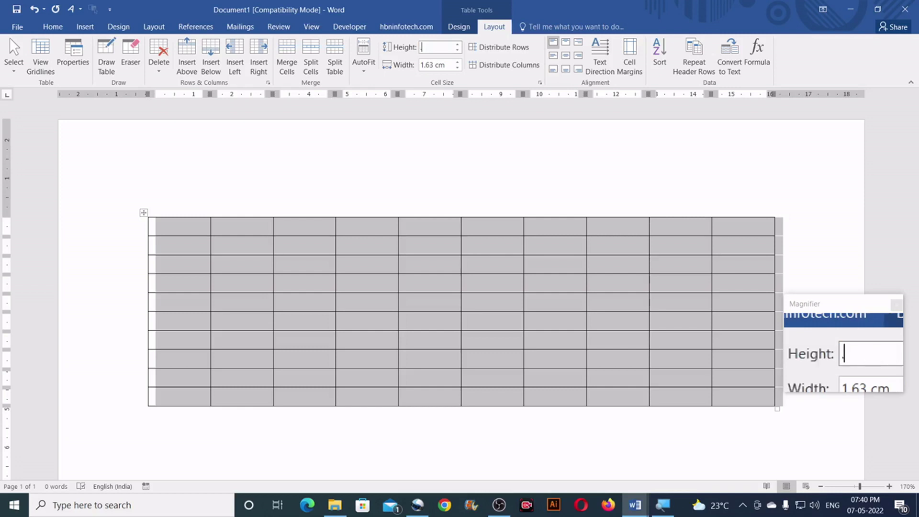
pyautogui.press('Return')
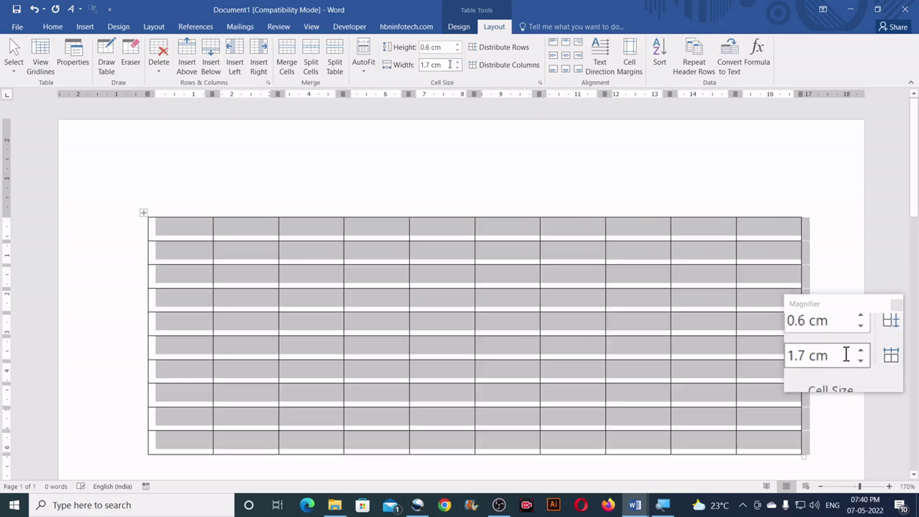
pyautogui.click(450, 64)
pyautogui.write('0.6')
pyautogui.press('Return')
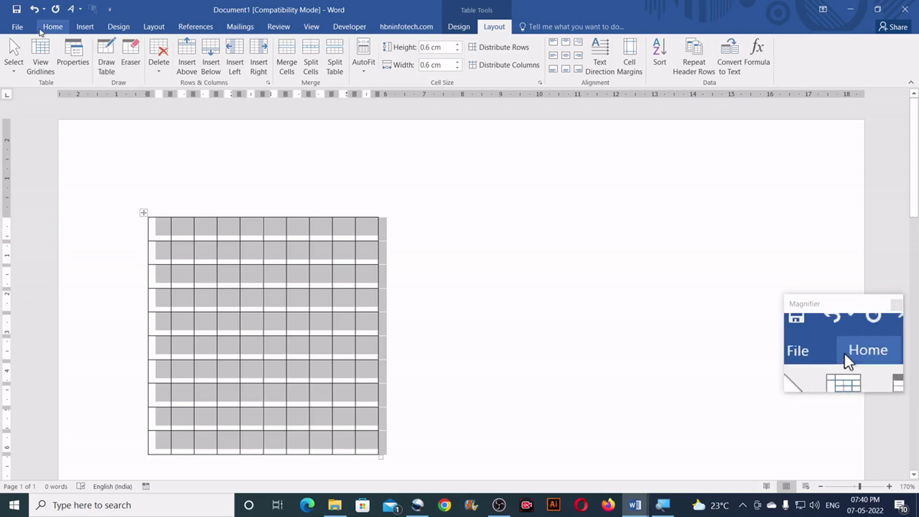
# Center the whole table horizontally on the page.
pyautogui.click(48, 28)
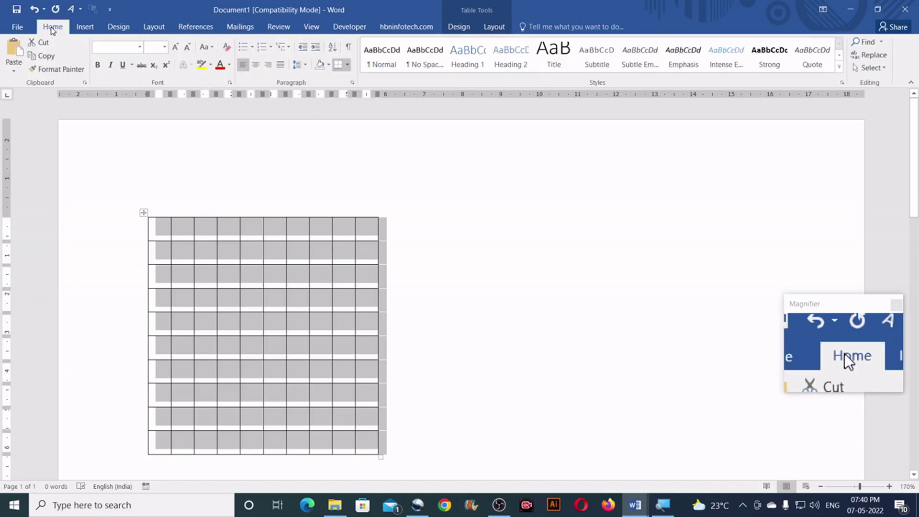
pyautogui.click(256, 66)
pyautogui.scroll(-1, 443, 140)
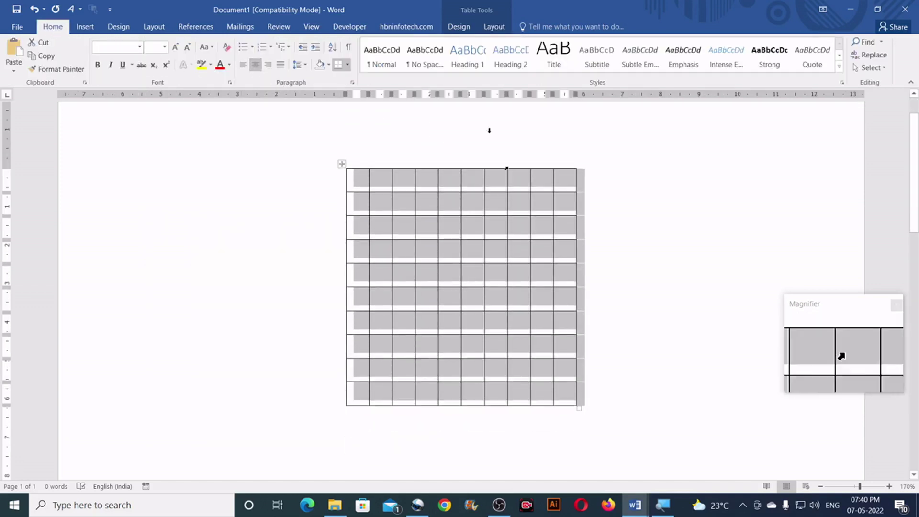
# Set the table's default left and right cell margins to 0 cm.
pyautogui.click(496, 27)
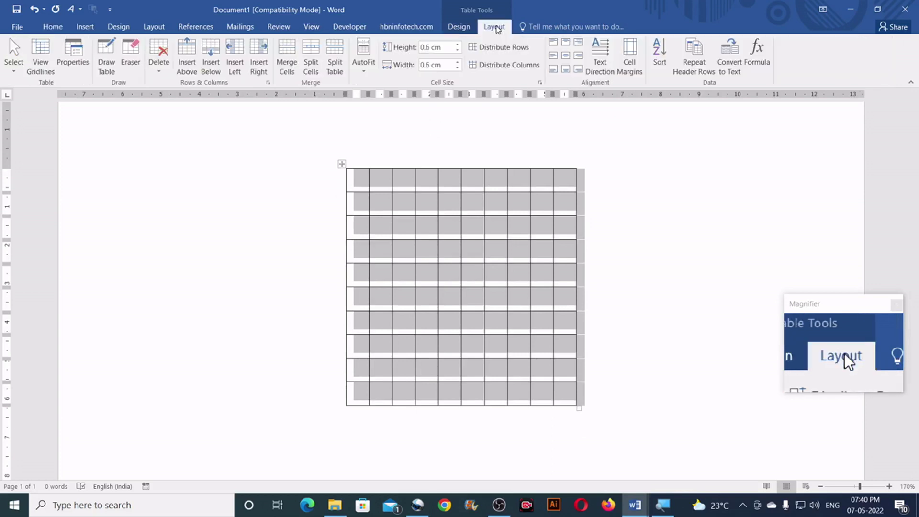
pyautogui.click(642, 66)
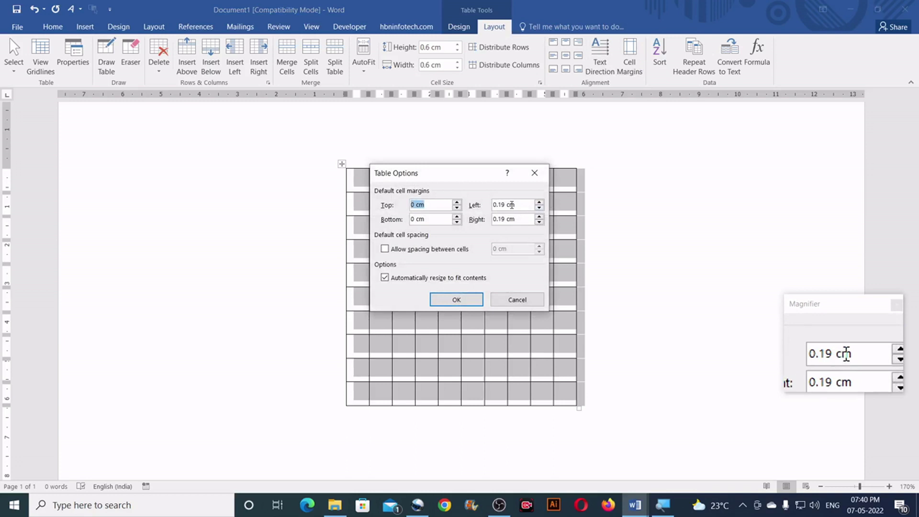
pyautogui.moveTo(516, 204); pyautogui.dragTo(493, 204)
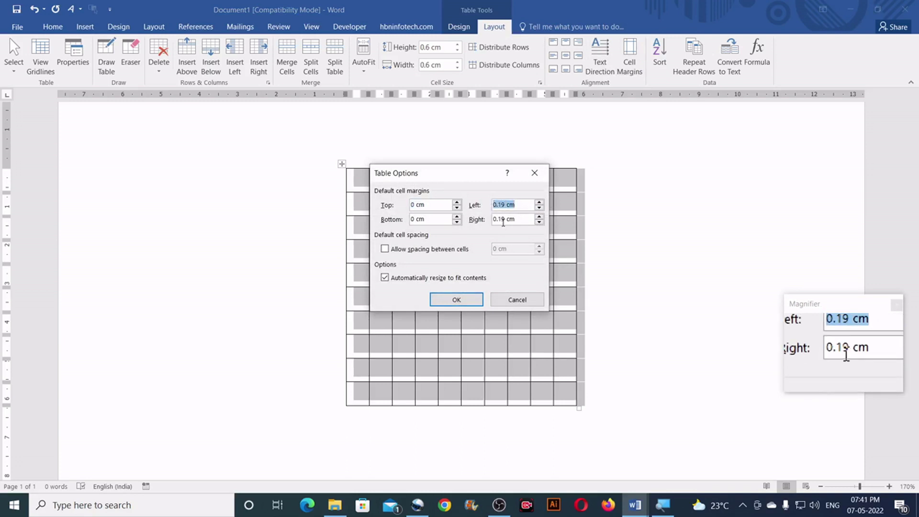
pyautogui.write('0')
pyautogui.moveTo(515, 218); pyautogui.dragTo(493, 219)
pyautogui.write('0')
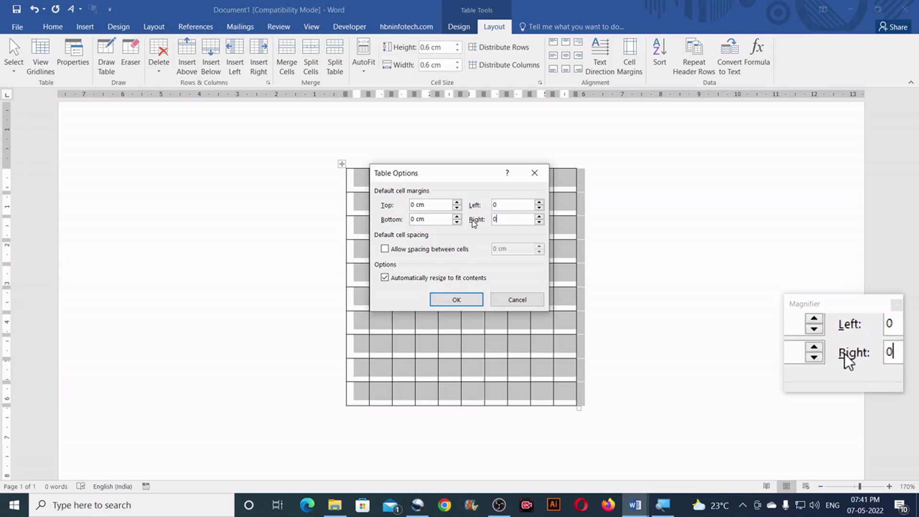
pyautogui.click(474, 300)
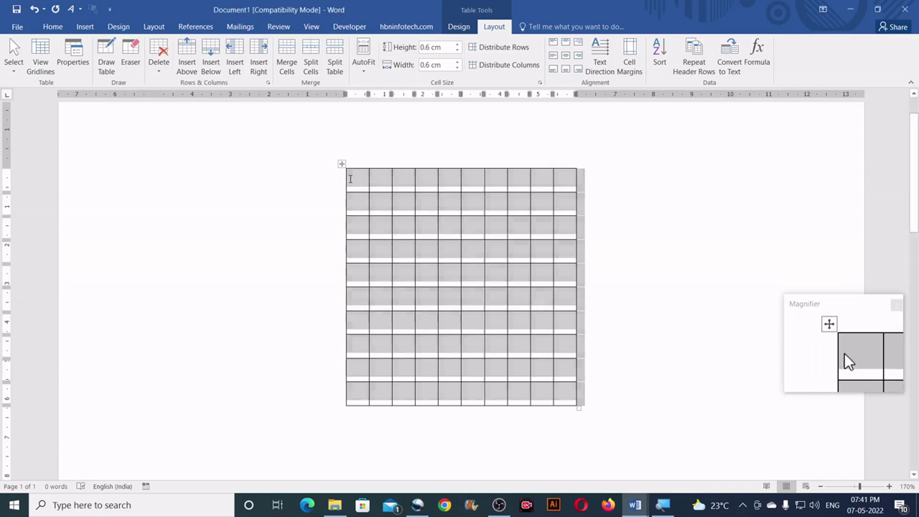
# Insert the Wingdings 2 four-petal symbol, character code 147, into the table's first cell.
pyautogui.click(349, 182)
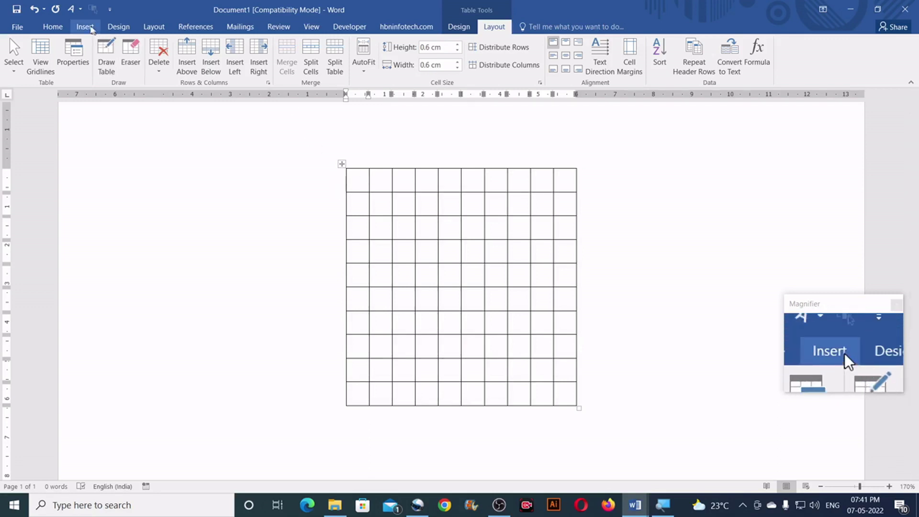
pyautogui.click(85, 26)
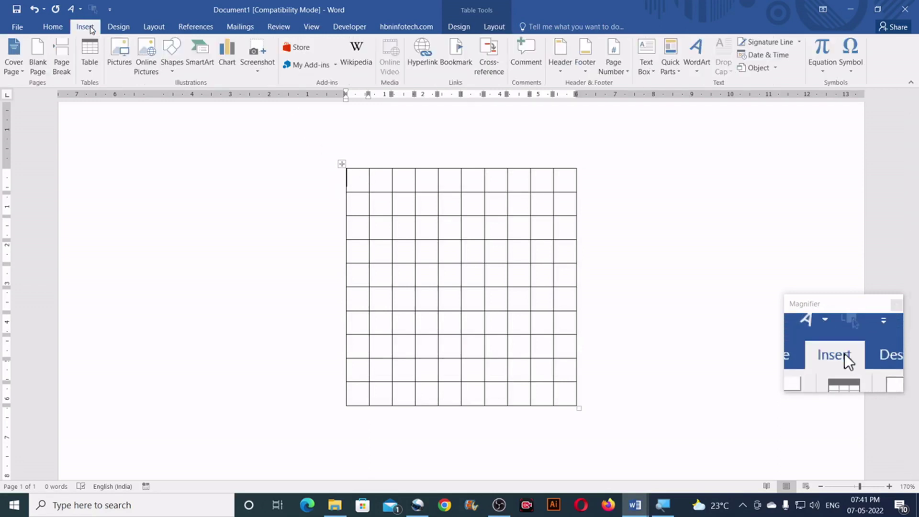
pyautogui.click(851, 64)
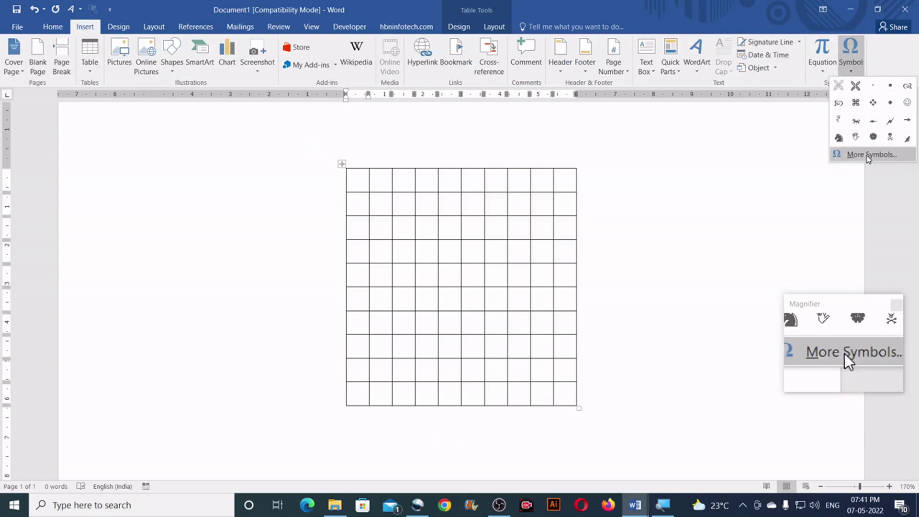
pyautogui.click(846, 154)
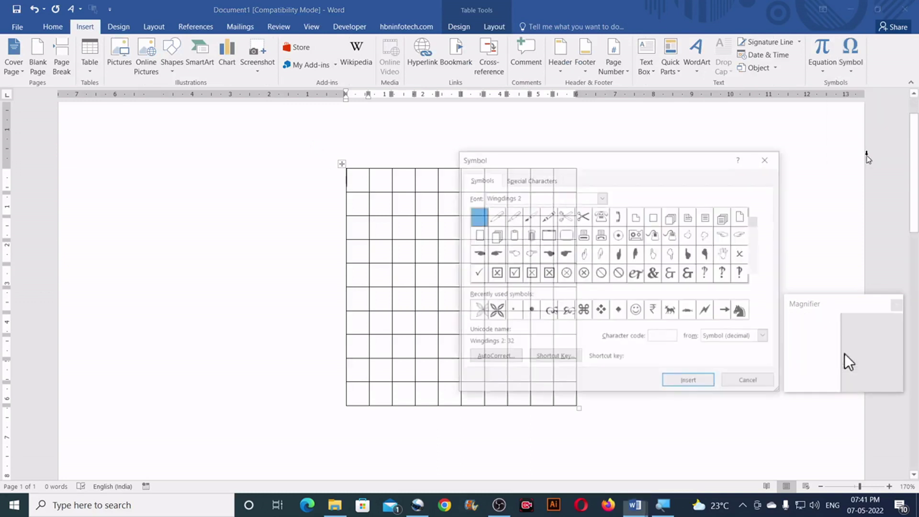
pyautogui.click(602, 197)
pyautogui.click(518, 257)
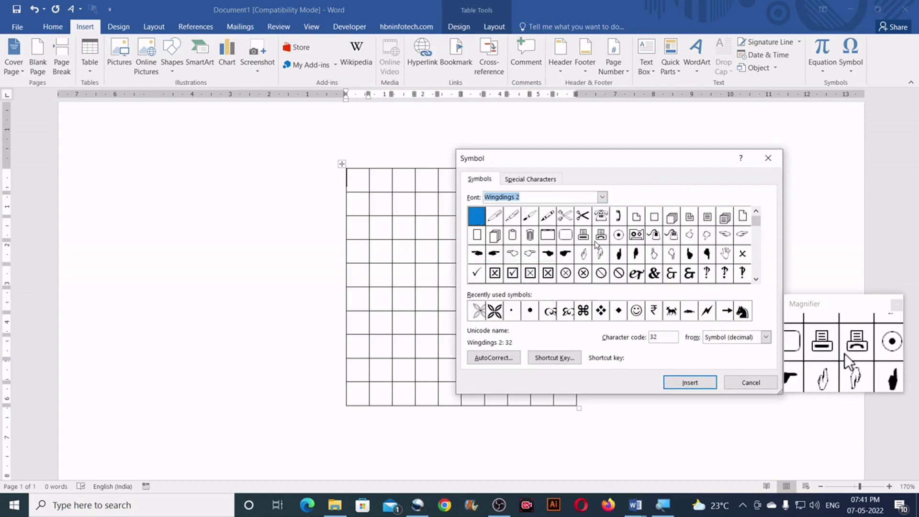
pyautogui.click(756, 279)
pyautogui.click(756, 279)
pyautogui.click(756, 279)
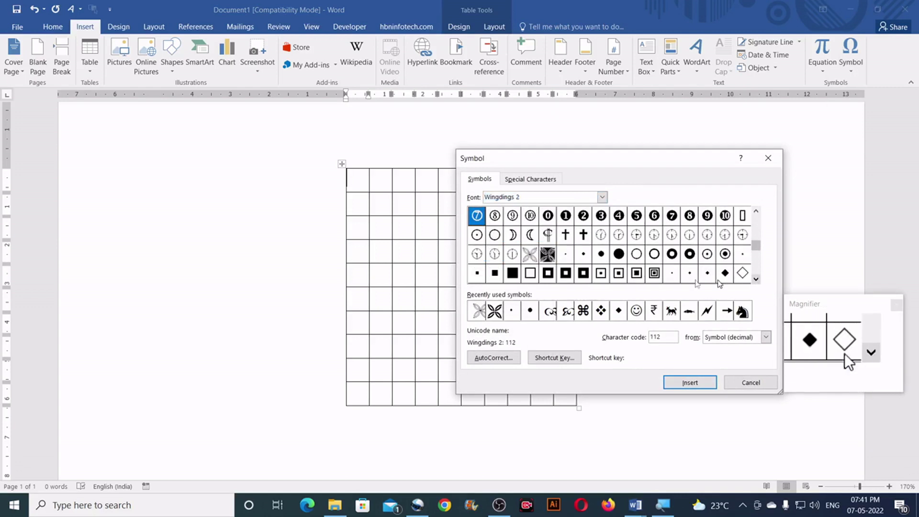
pyautogui.click(528, 254)
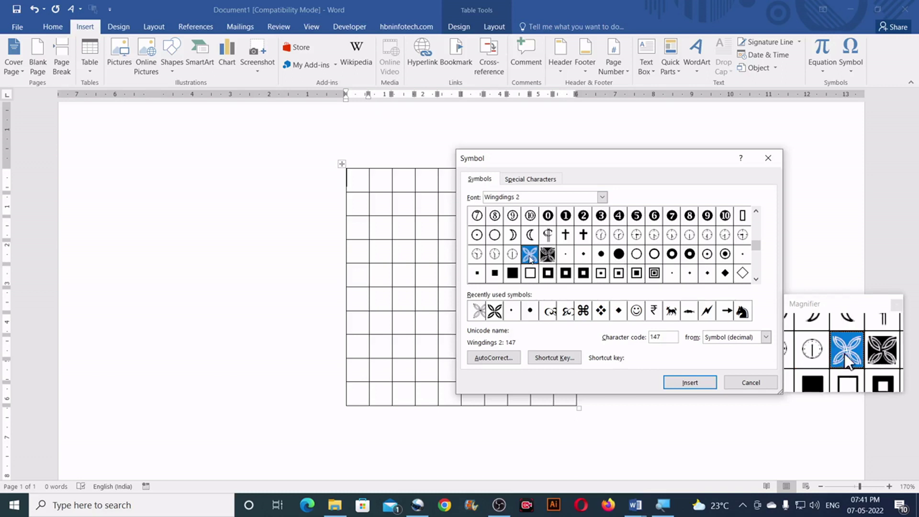
pyautogui.click(697, 384)
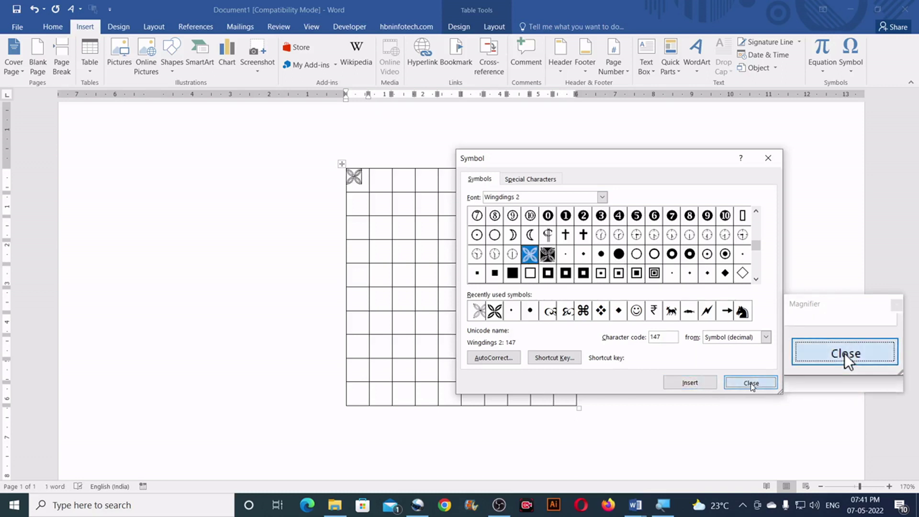
pyautogui.click(751, 383)
# Enlarge the petal symbol in the first cell to 18 pt.
pyautogui.doubleClick(351, 177)
pyautogui.click(52, 27)
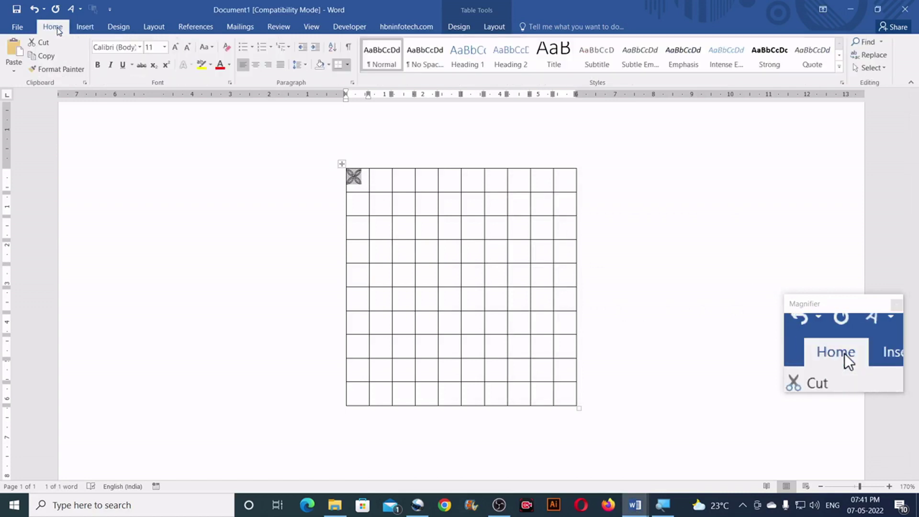
pyautogui.click(175, 47)
pyautogui.click(176, 47)
pyautogui.click(176, 47)
pyautogui.click(175, 48)
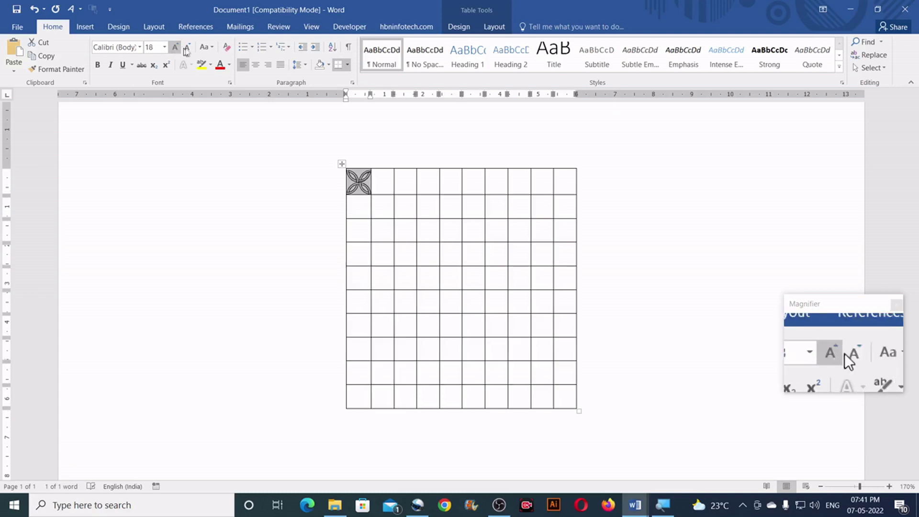
# Copy the enlarged petal symbol and paste it into every cell of the table.
pyautogui.rightClick(357, 183)
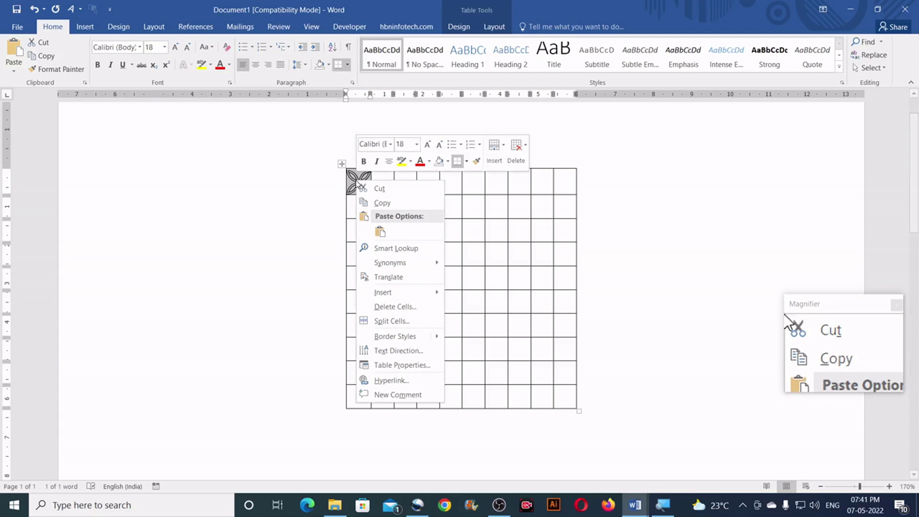
pyautogui.click(382, 203)
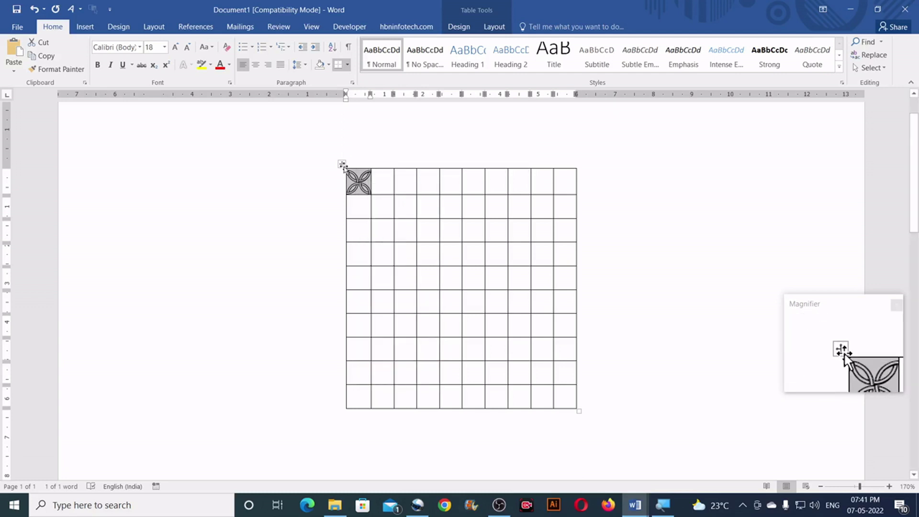
pyautogui.click(342, 165)
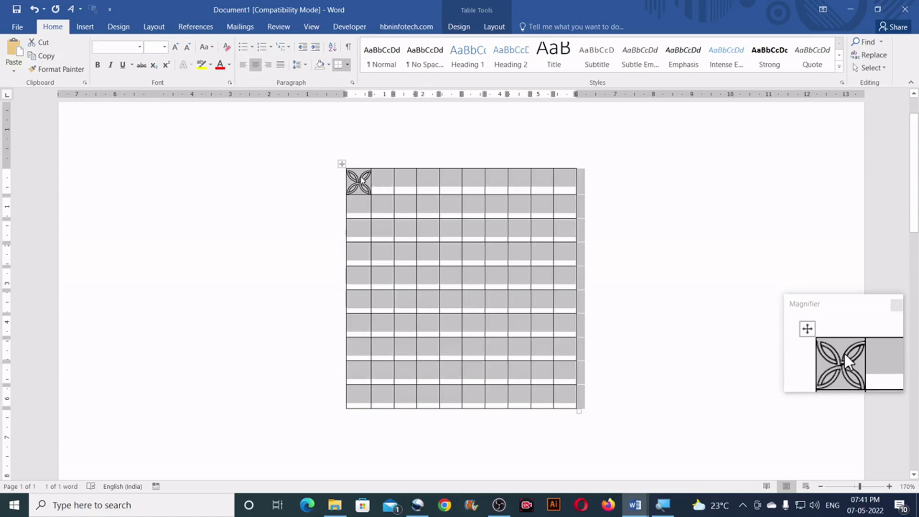
pyautogui.rightClick(362, 176)
pyautogui.click(385, 228)
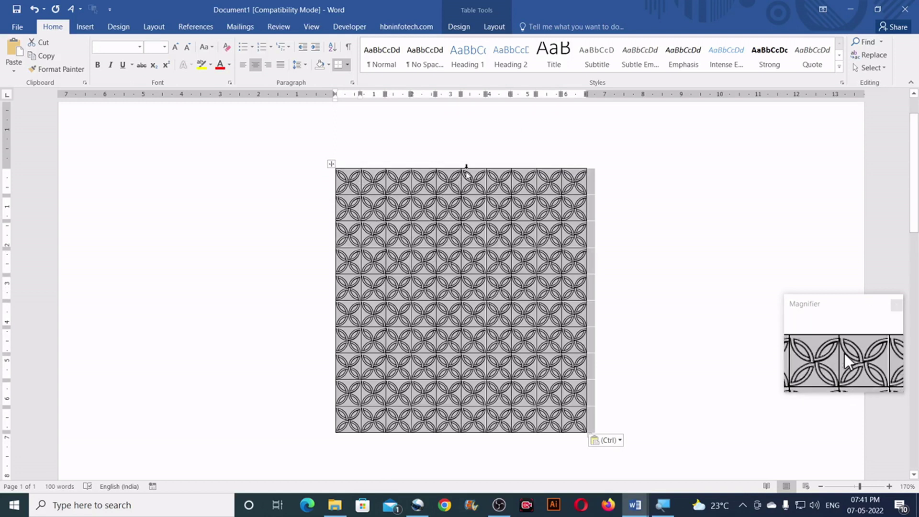
# Remove all borders from the whole symbol table, leaving the table deselected.
pyautogui.click(470, 31)
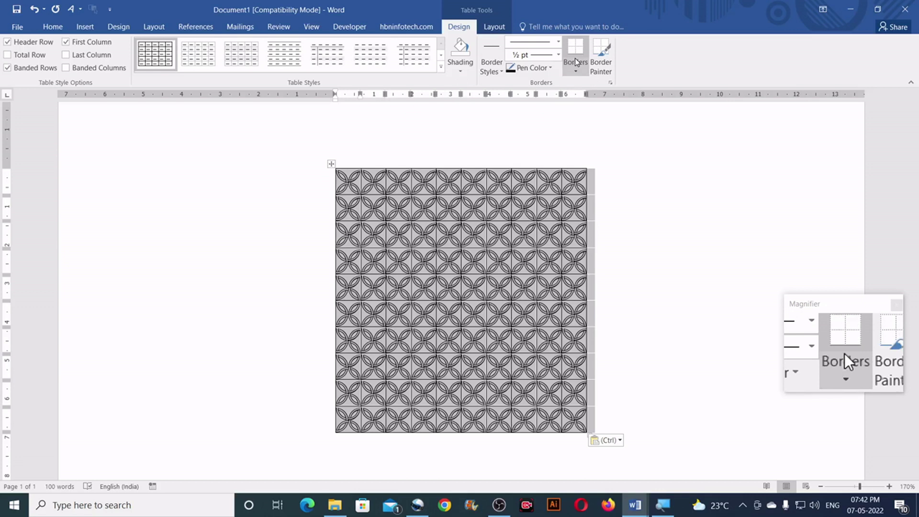
pyautogui.hotkey('ctrl', 'a')
pyautogui.click(574, 76)
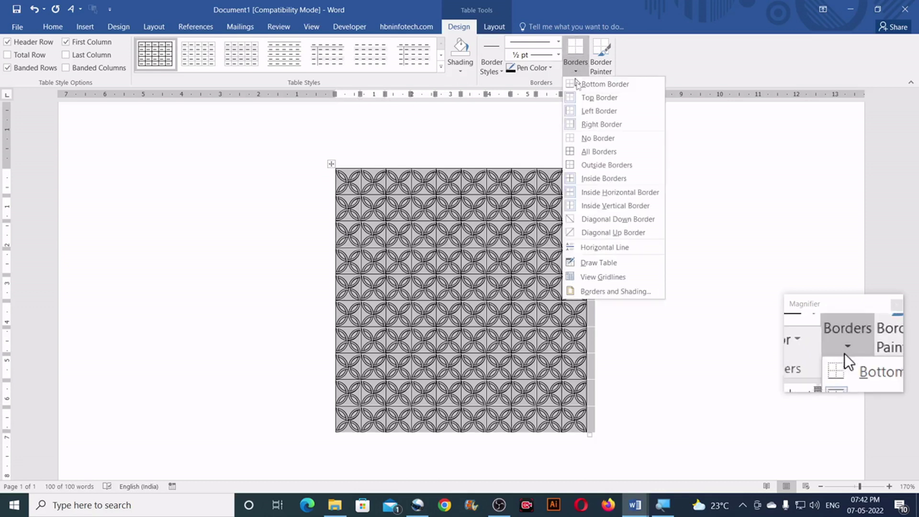
pyautogui.click(584, 138)
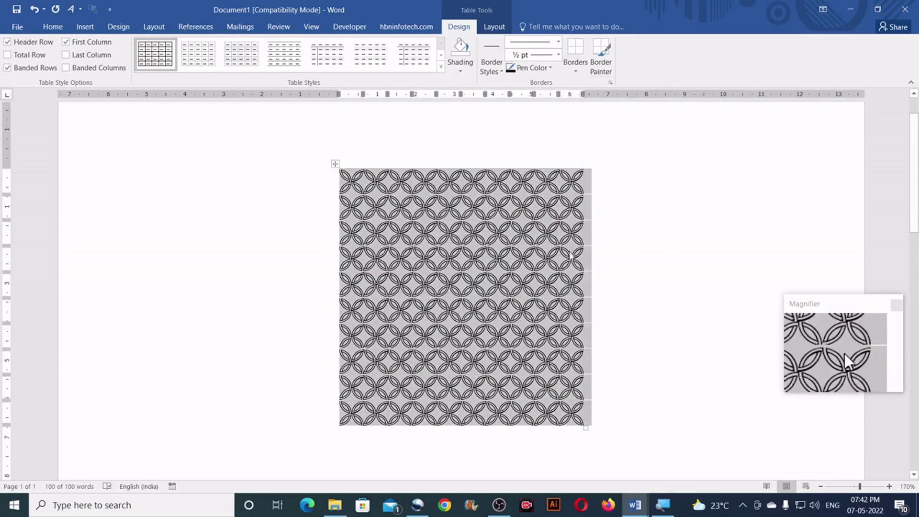
pyautogui.click(517, 457)
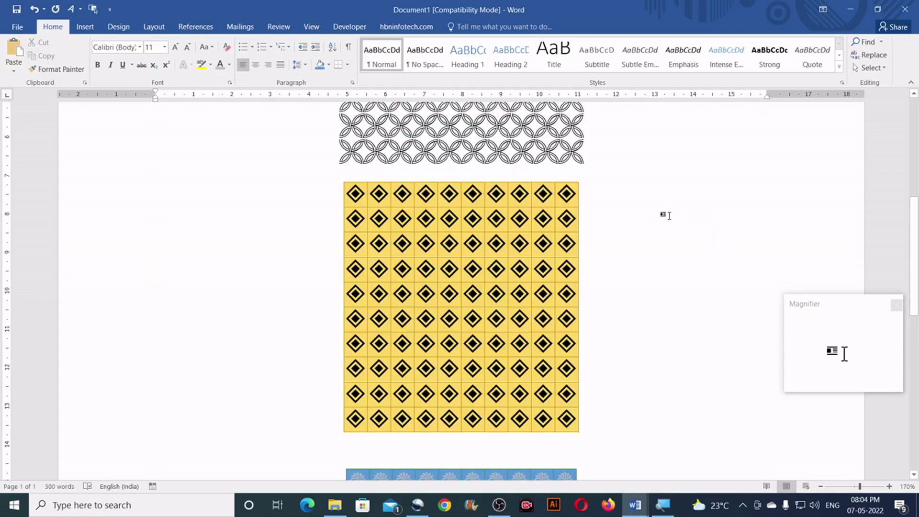
pyautogui.scroll(-5, 503, 232)
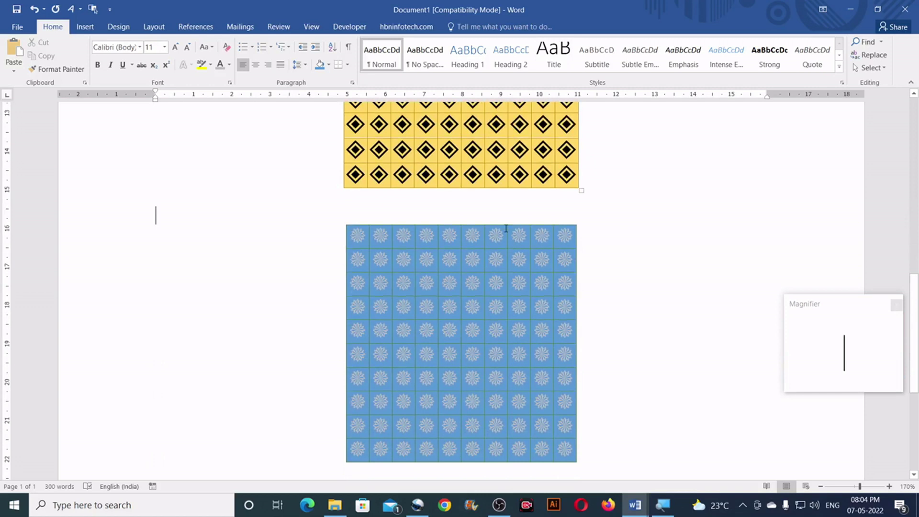
pyautogui.scroll(-2, 506, 228)
pyautogui.scroll(4, 633, 314)
pyautogui.scroll(2, 637, 315)
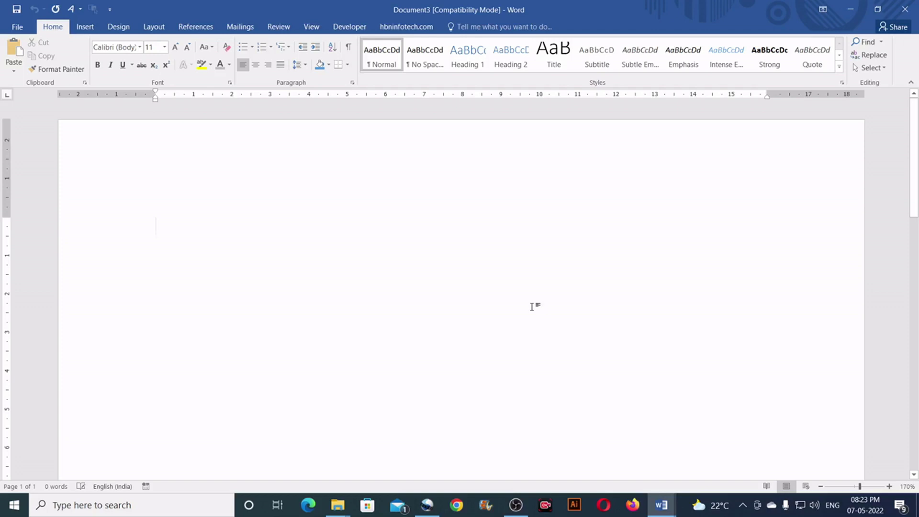
# Set the top, bottom, left and right page margins of the blank document to 0.5 cm.
pyautogui.click(154, 27)
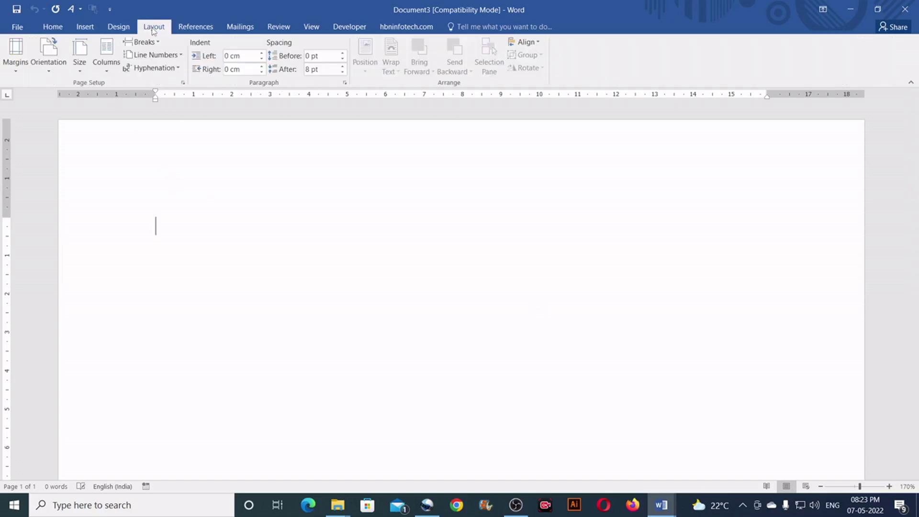
pyautogui.click(183, 84)
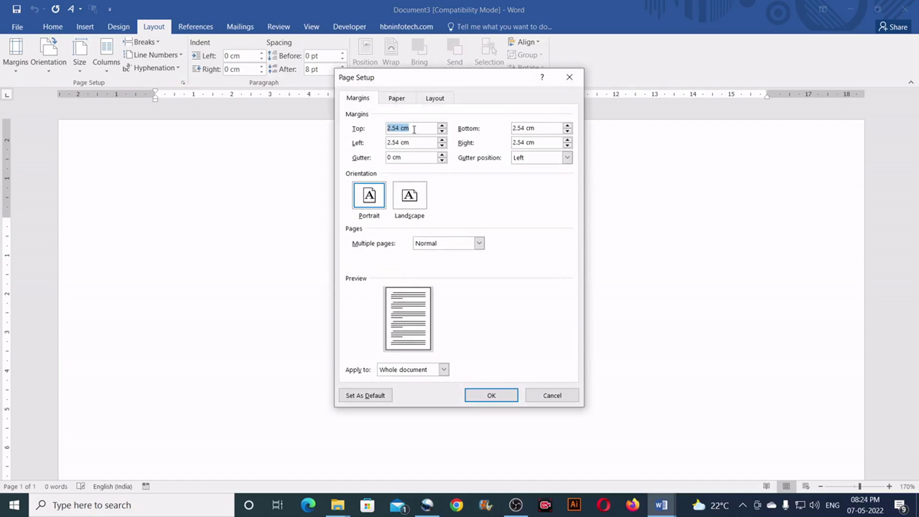
pyautogui.press('BackSpace')
pyautogui.write('.5')
pyautogui.press('Tab')
pyautogui.press('BackSpace')
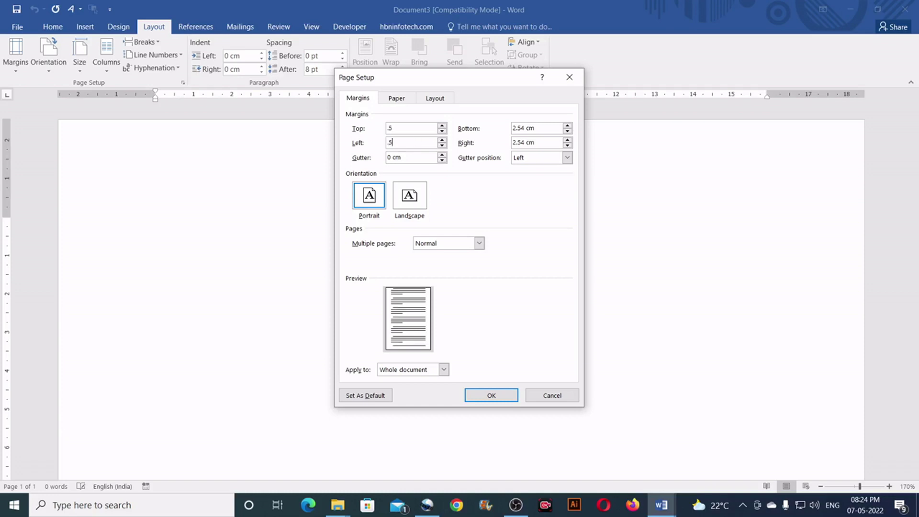
pyautogui.write('.5')
pyautogui.click(536, 129)
pyautogui.write('.5')
pyautogui.moveTo(539, 139); pyautogui.dragTo(502, 139)
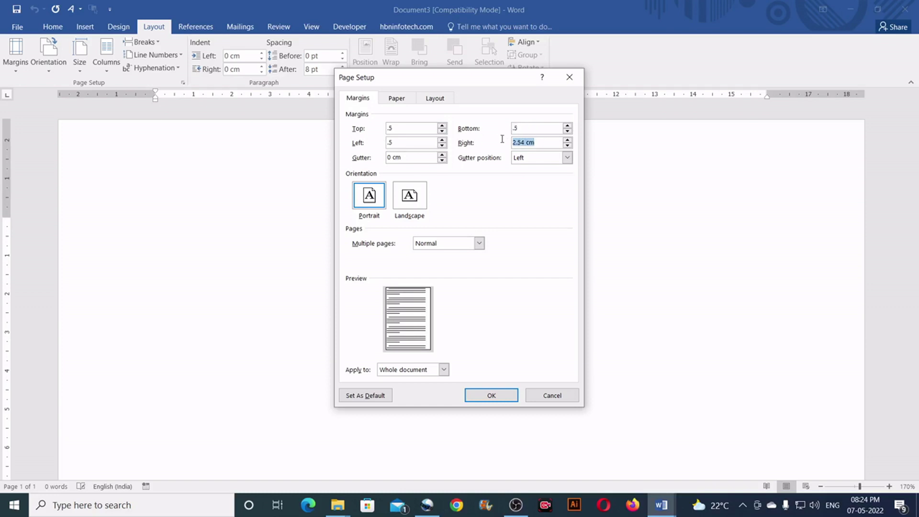
pyautogui.write('.5')
pyautogui.click(509, 397)
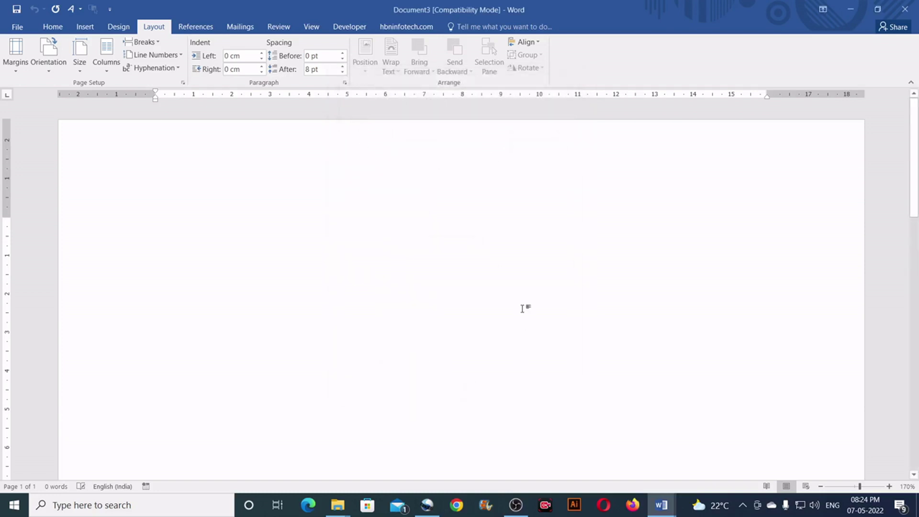
pyautogui.press('super+plus')
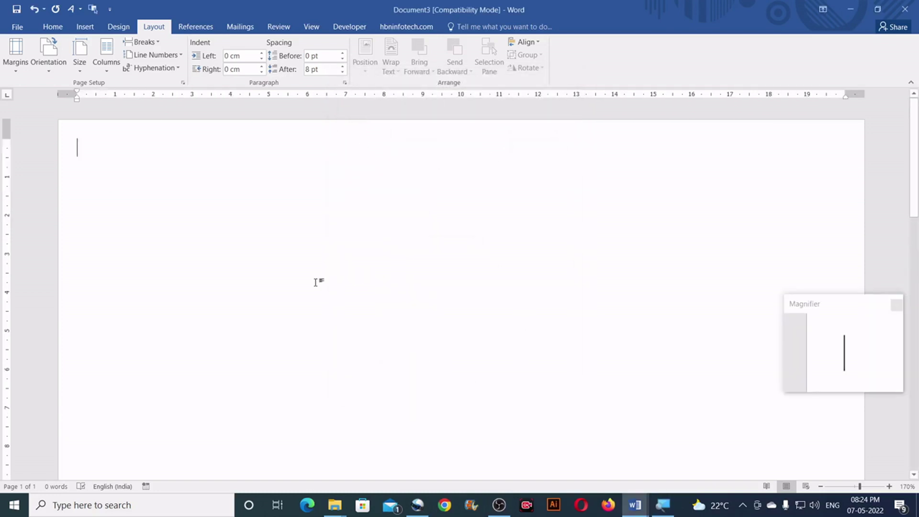
# Set the paragraph line spacing to Single.
pyautogui.click(54, 30)
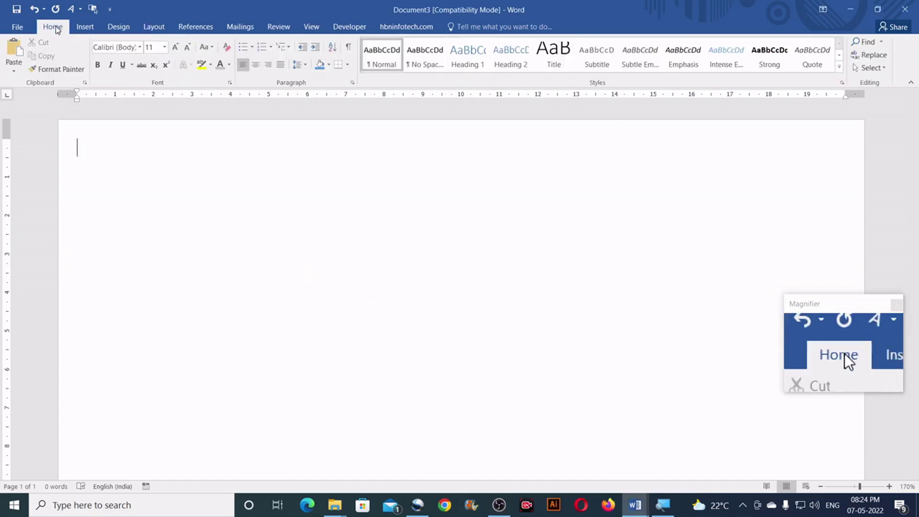
pyautogui.click(352, 84)
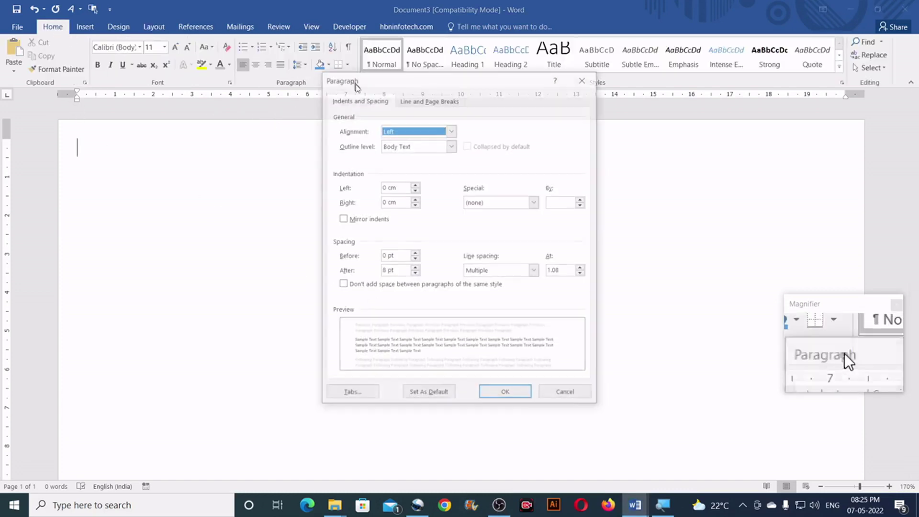
pyautogui.click(481, 272)
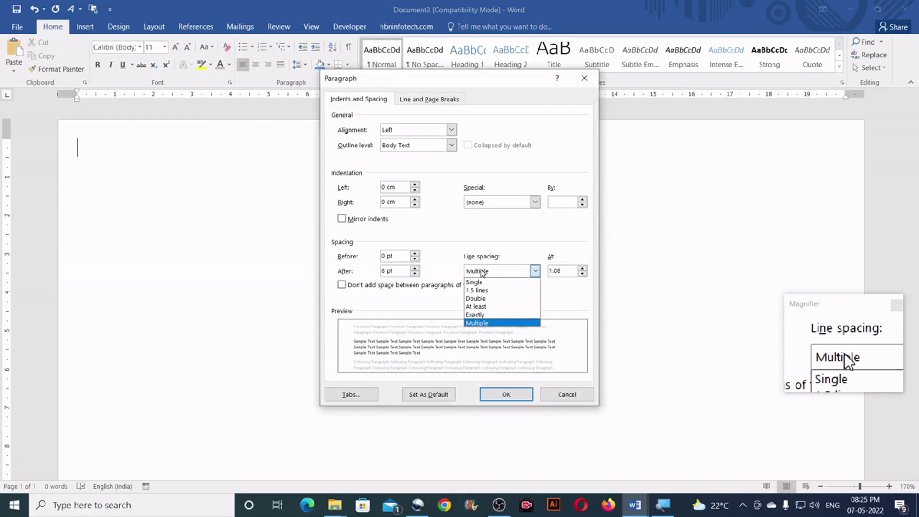
pyautogui.click(471, 283)
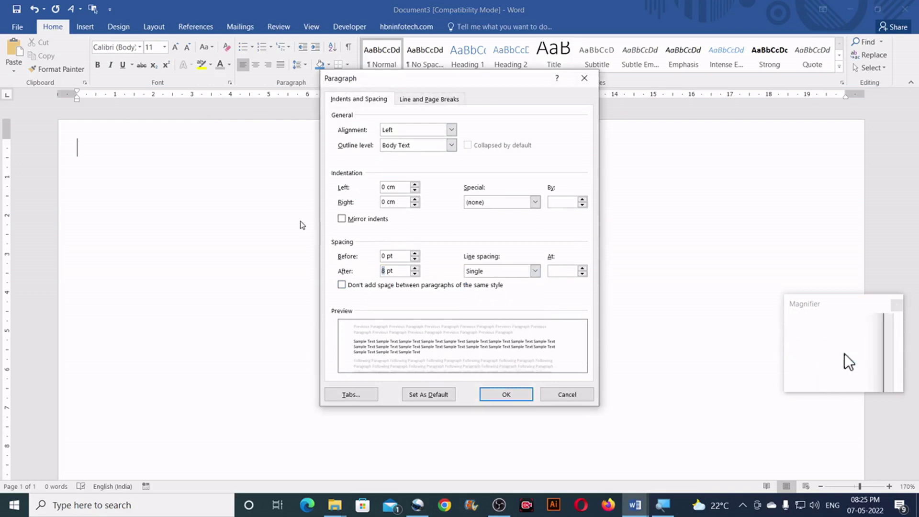
pyautogui.click(497, 392)
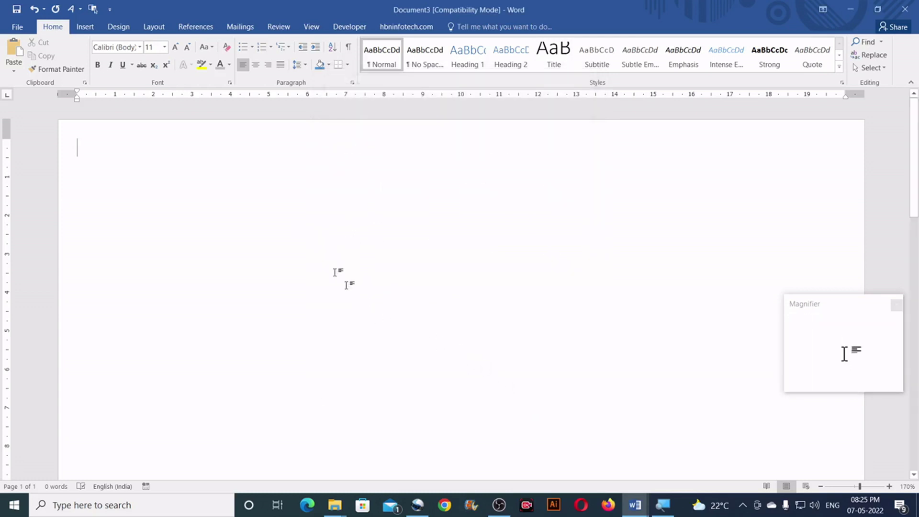
# Insert a table with 39 columns and 54 rows into the blank document.
pyautogui.click(85, 27)
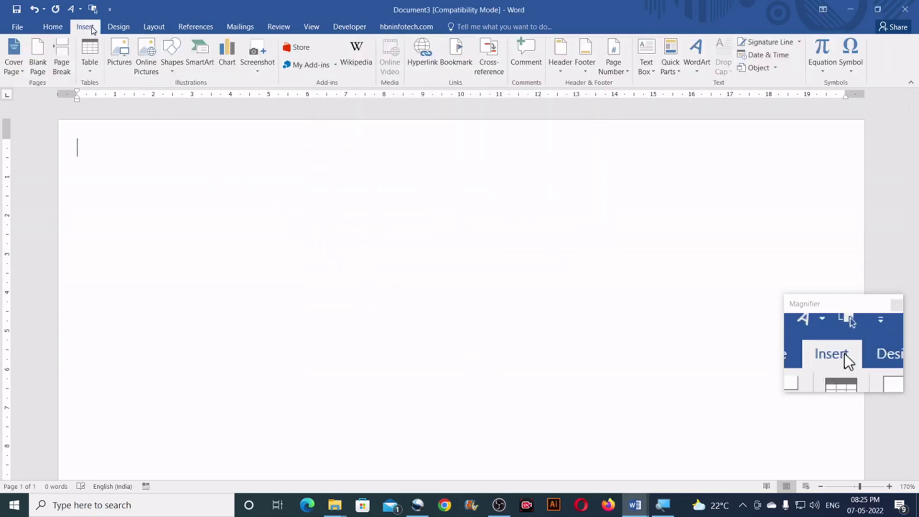
pyautogui.click(88, 71)
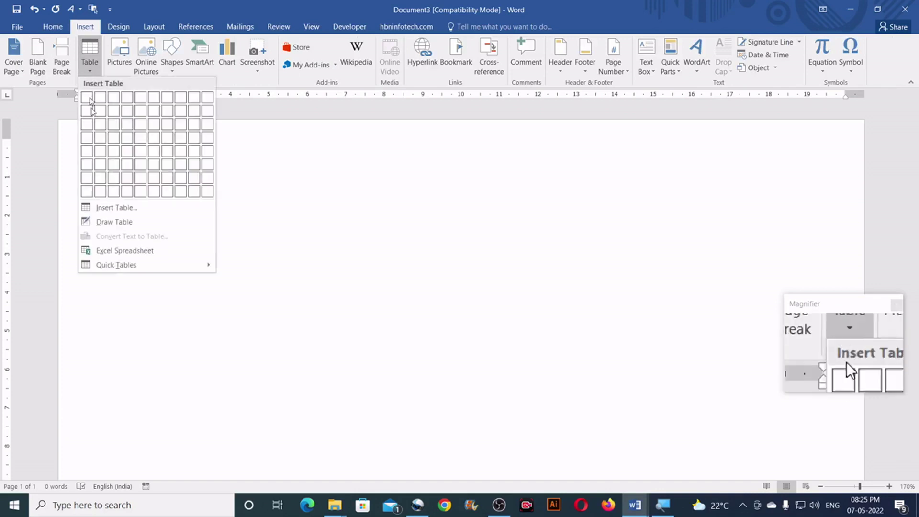
pyautogui.click(117, 208)
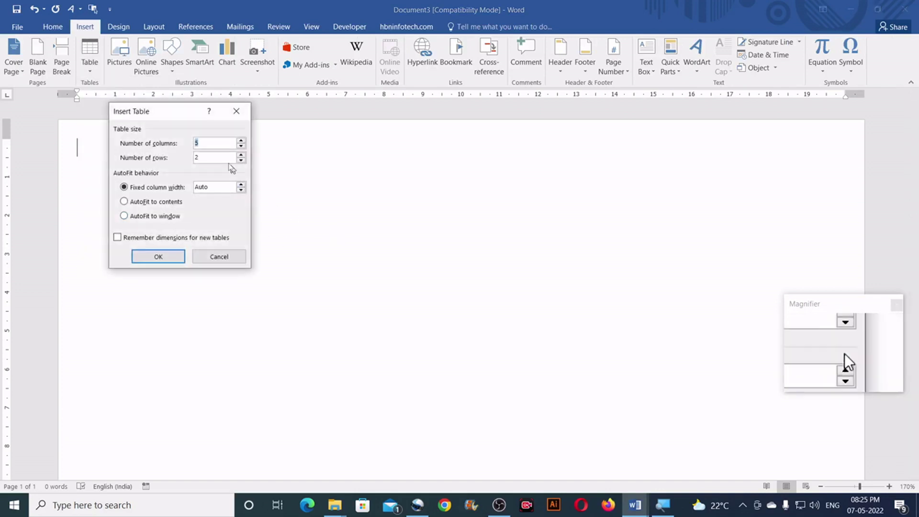
pyautogui.moveTo(192, 117); pyautogui.dragTo(344, 160)
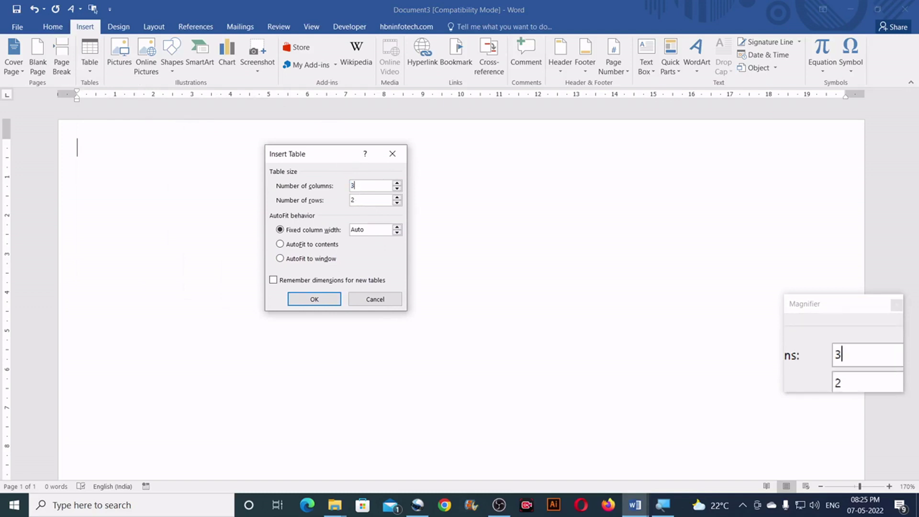
pyautogui.doubleClick(351, 200)
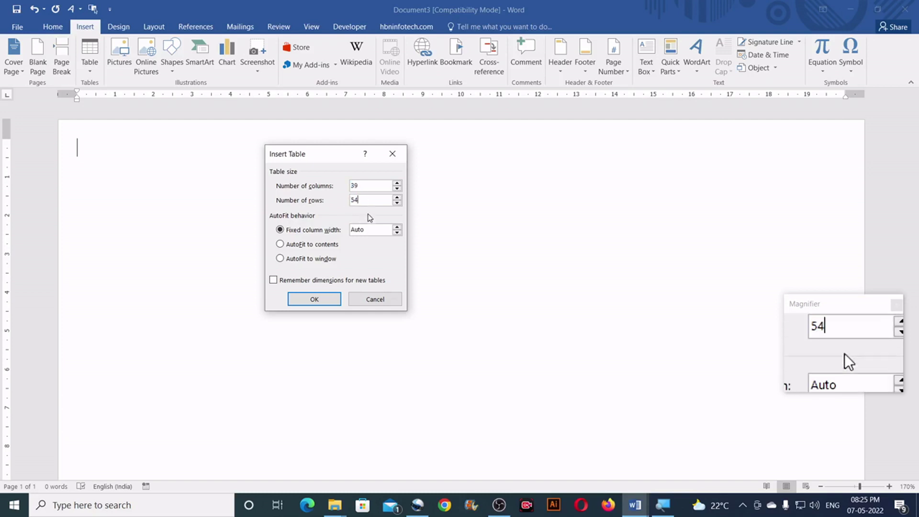
pyautogui.click(330, 303)
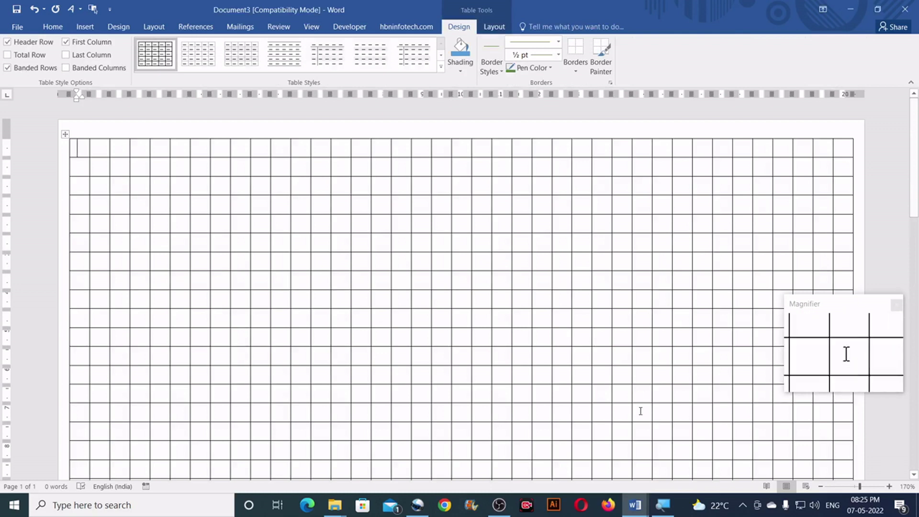
# Set the height and width of all cells in the table to 0.51 cm.
pyautogui.click(822, 486)
pyautogui.click(822, 486)
pyautogui.click(822, 486)
pyautogui.click(822, 486)
pyautogui.click(822, 486)
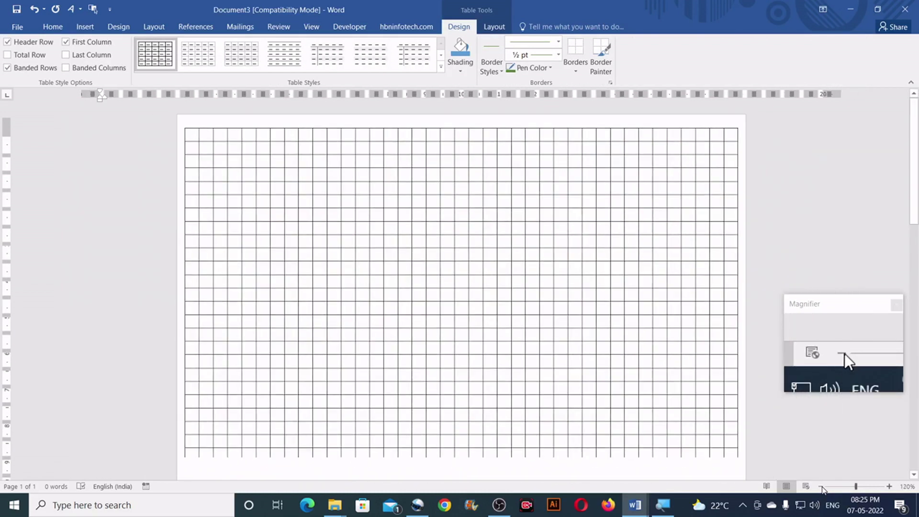
pyautogui.click(822, 486)
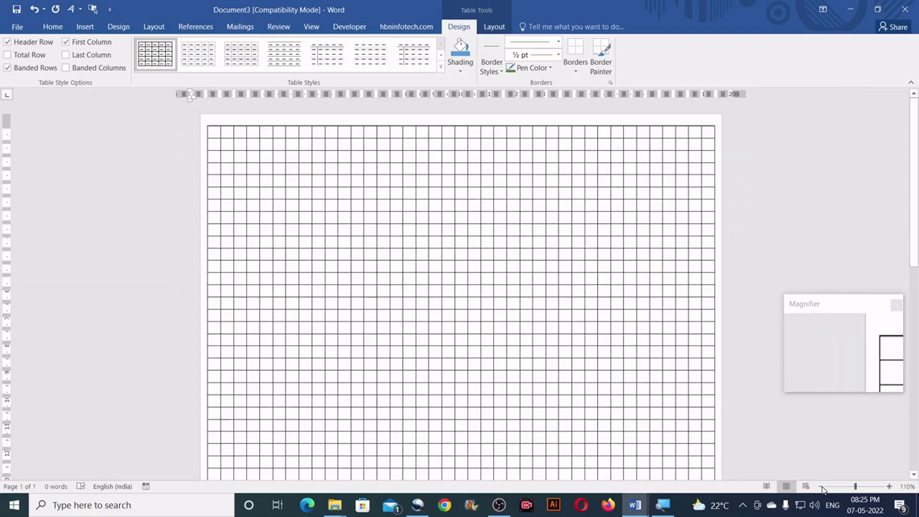
pyautogui.click(822, 486)
pyautogui.click(822, 486)
pyautogui.click(822, 486)
pyautogui.click(822, 486)
pyautogui.click(822, 486)
pyautogui.click(822, 486)
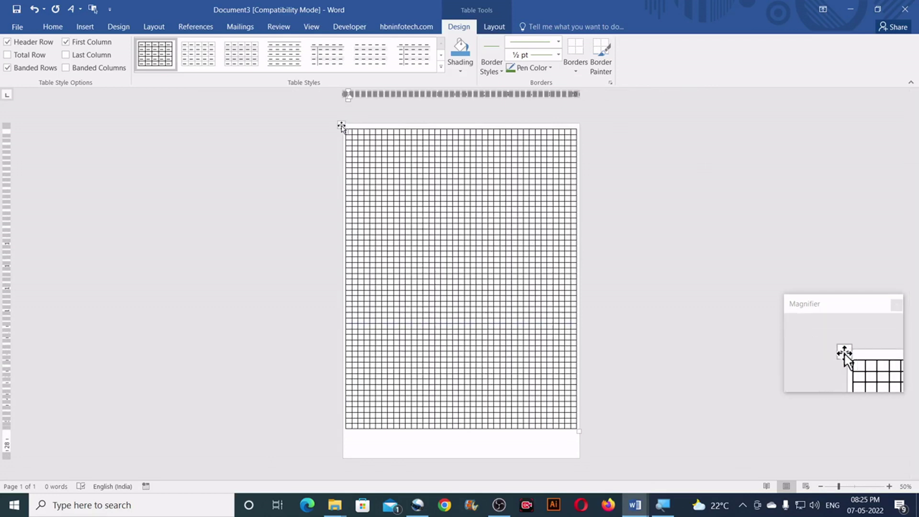
pyautogui.click(340, 125)
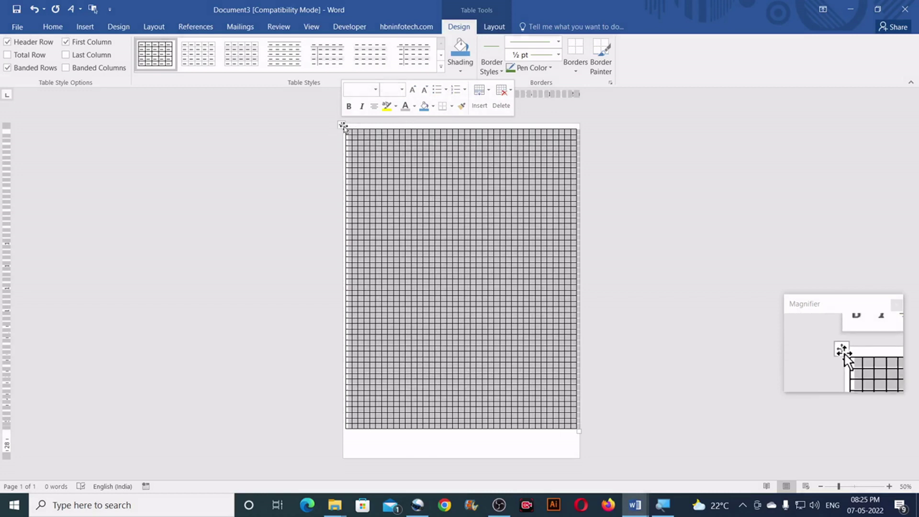
pyautogui.click(494, 26)
pyautogui.click(446, 48)
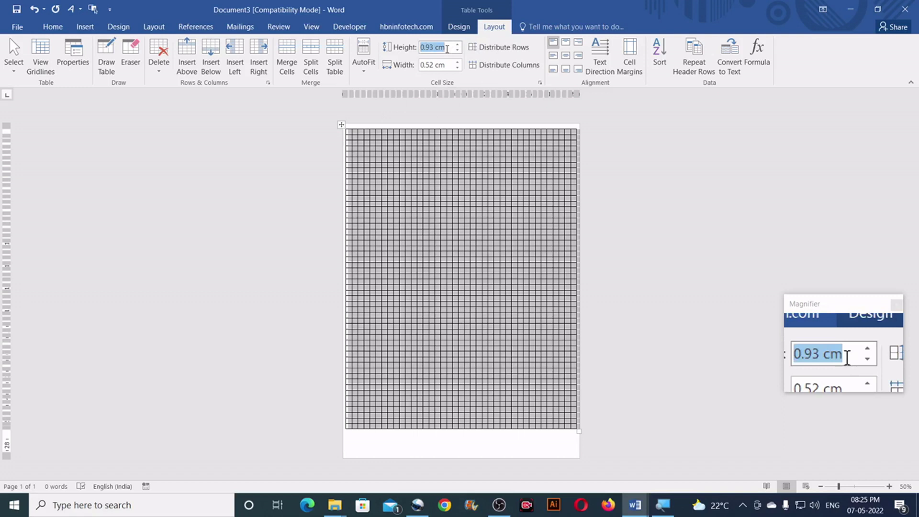
pyautogui.press('BackSpace')
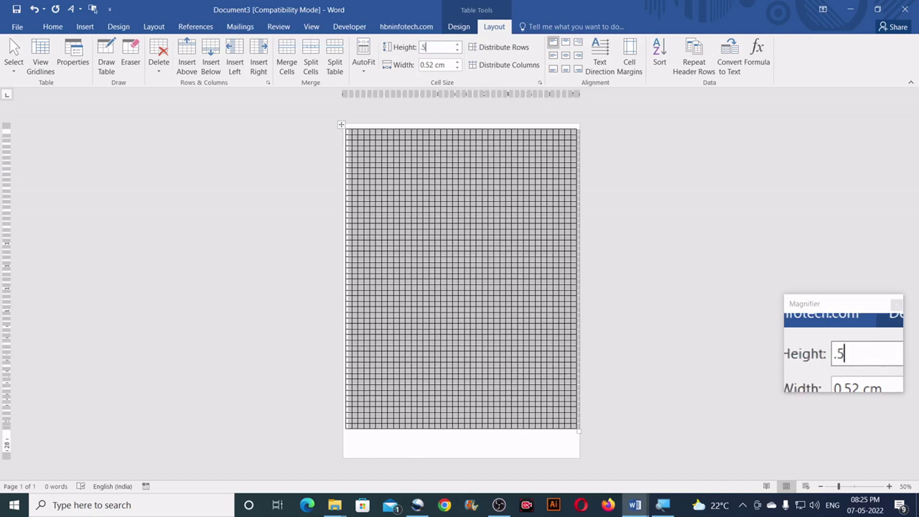
pyautogui.write('.51')
pyautogui.click(447, 65)
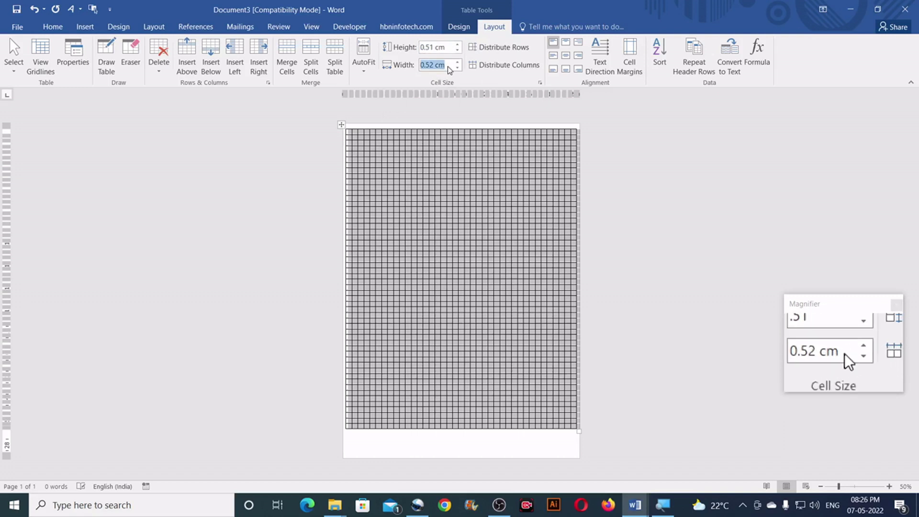
pyautogui.press('BackSpace')
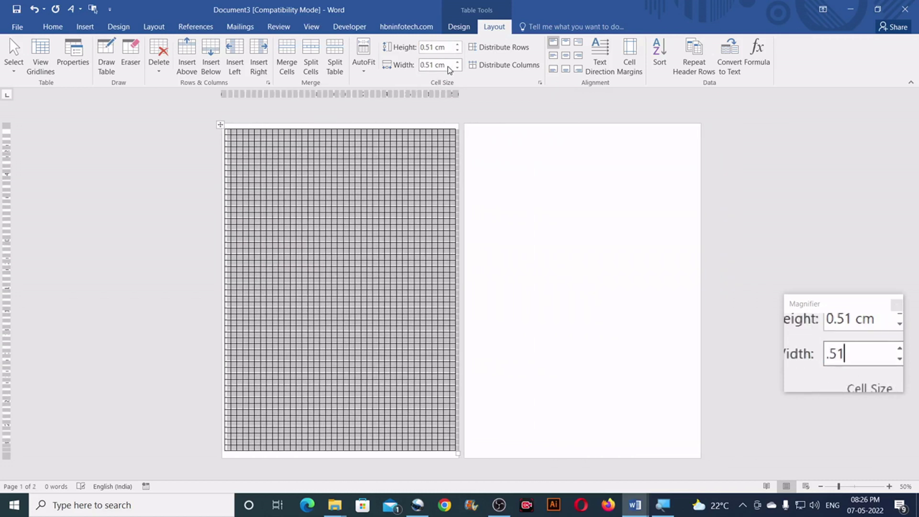
pyautogui.press('Return')
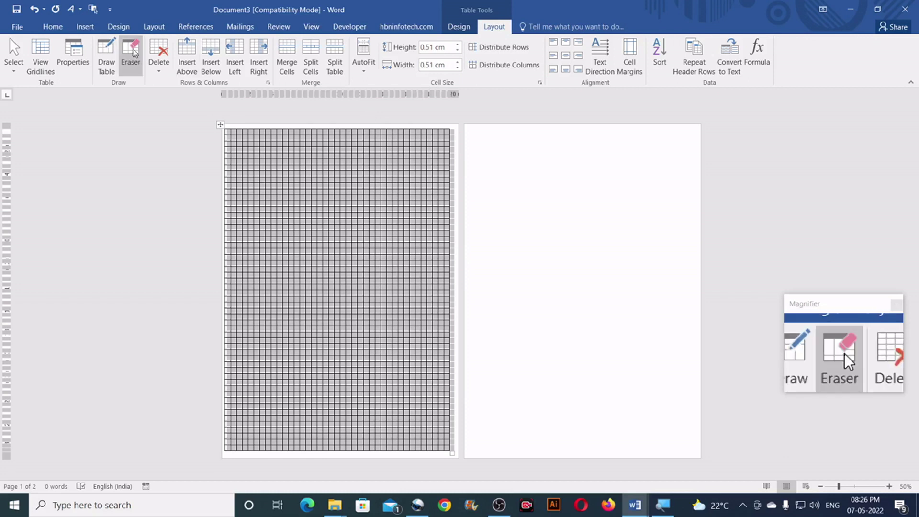
# Center the whole table horizontally on the page and leave it deselected.
pyautogui.click(59, 27)
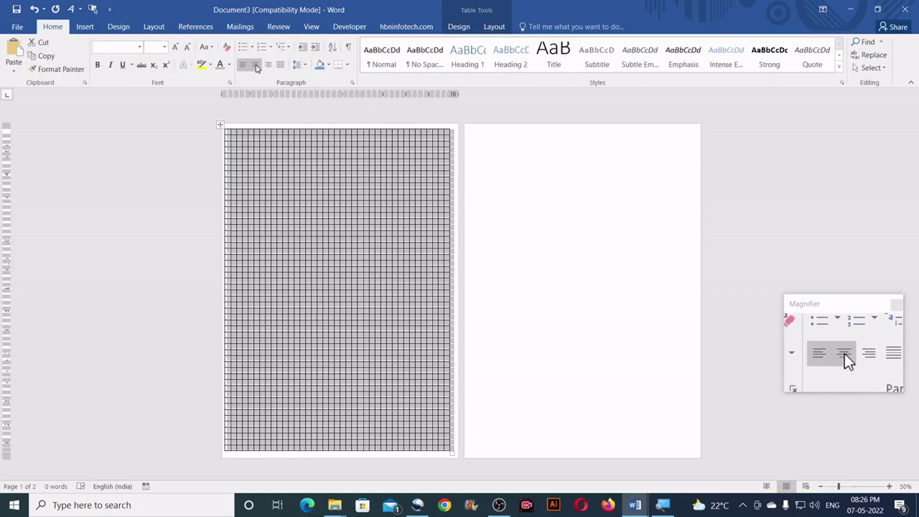
pyautogui.click(256, 66)
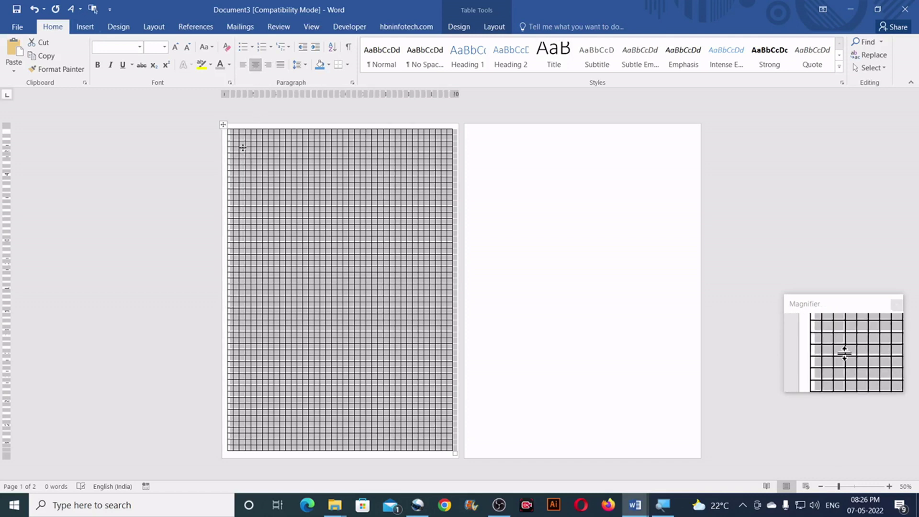
pyautogui.click(230, 137)
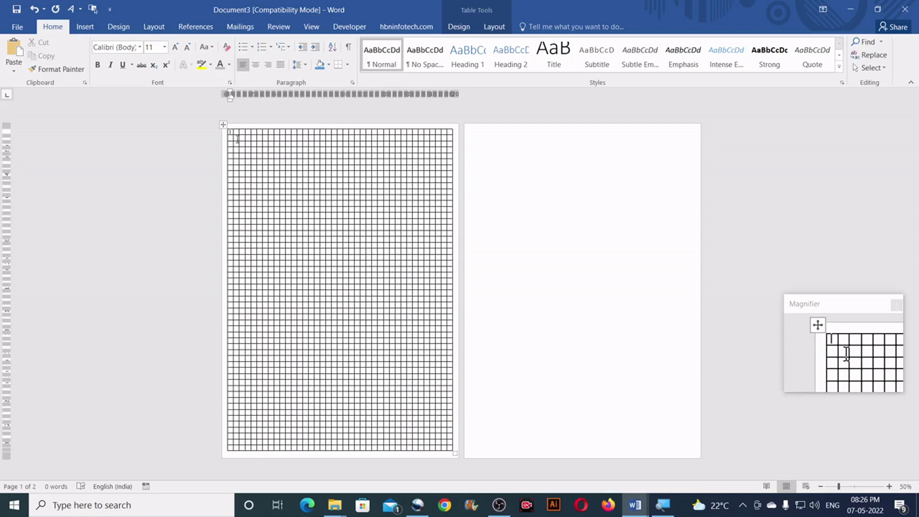
# Merge all inner cells of the table, keeping a one-cell-wide frame around the edge.
pyautogui.moveTo(236, 139); pyautogui.dragTo(444, 435)
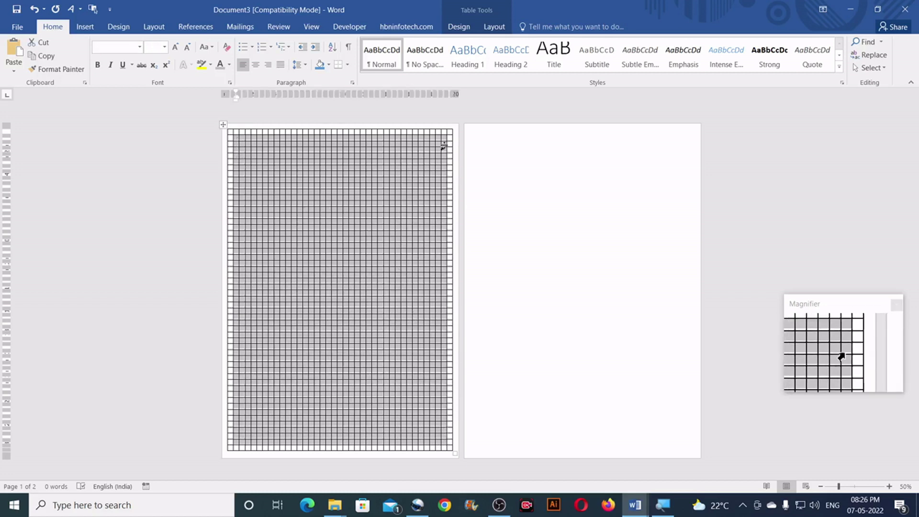
pyautogui.click(493, 27)
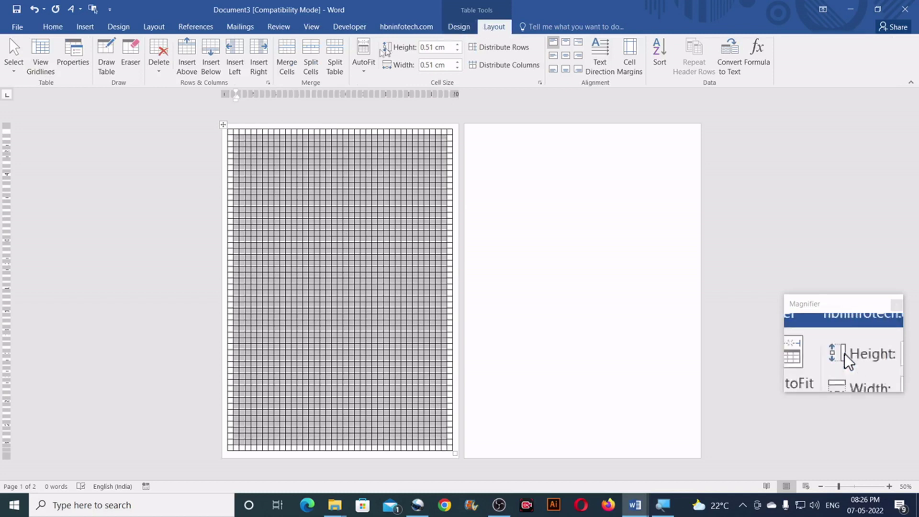
pyautogui.click(284, 62)
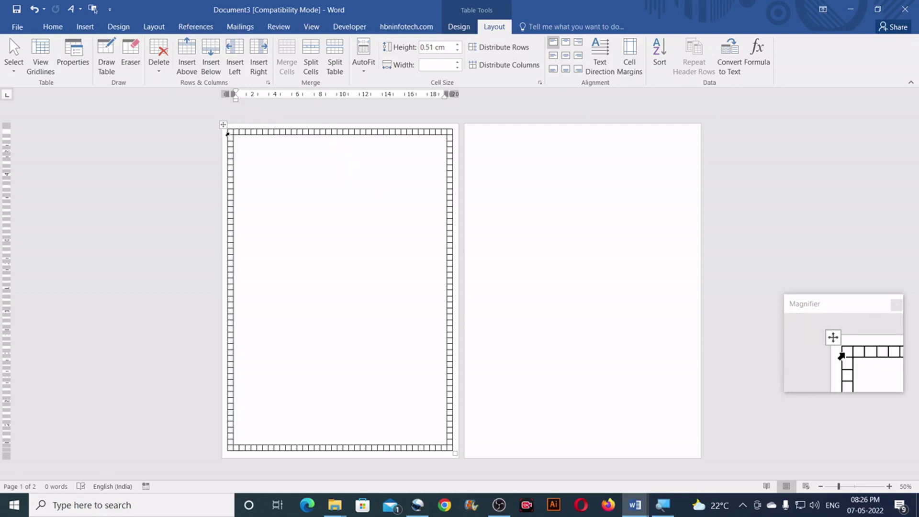
# Insert the Wingdings 2: 147 petal symbol into the first corner cell of the frame.
pyautogui.click(231, 132)
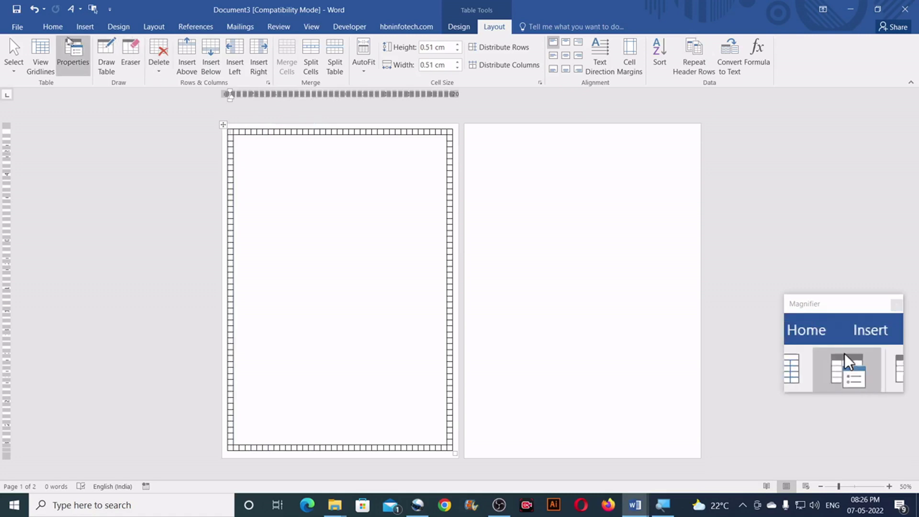
pyautogui.click(81, 27)
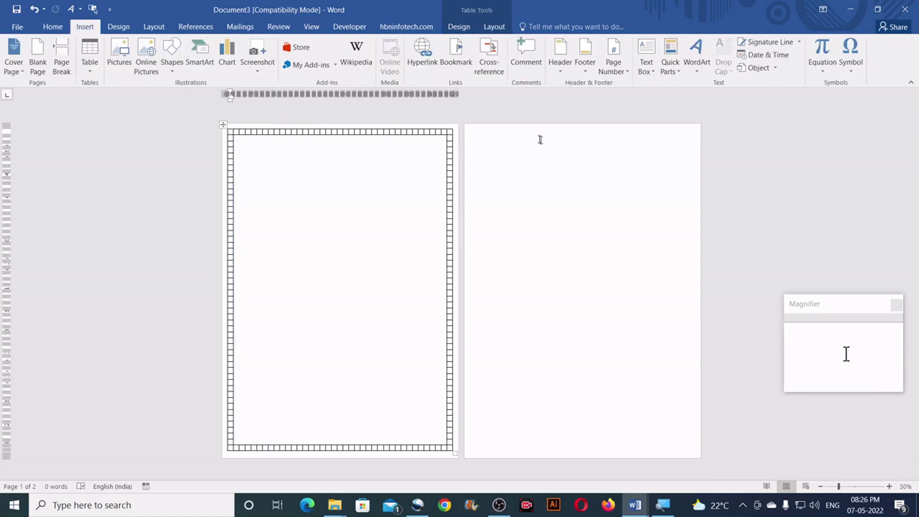
pyautogui.click(850, 64)
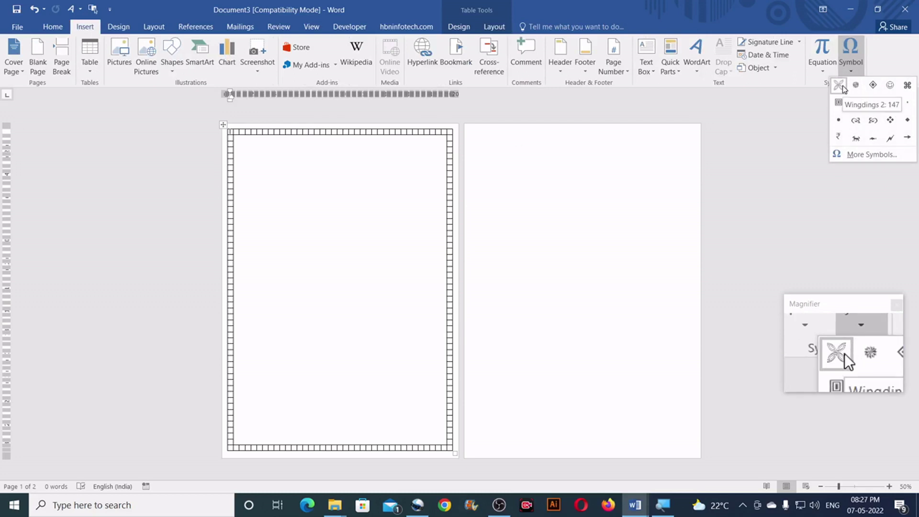
pyautogui.click(838, 85)
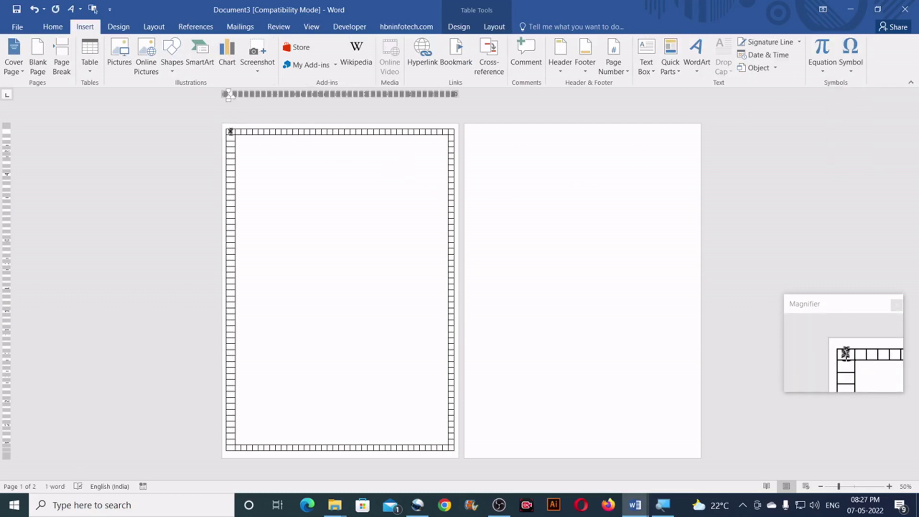
# Copy the petal symbol and paste it into every cell of the table, keeping source formatting.
pyautogui.doubleClick(230, 132)
pyautogui.rightClick(231, 135)
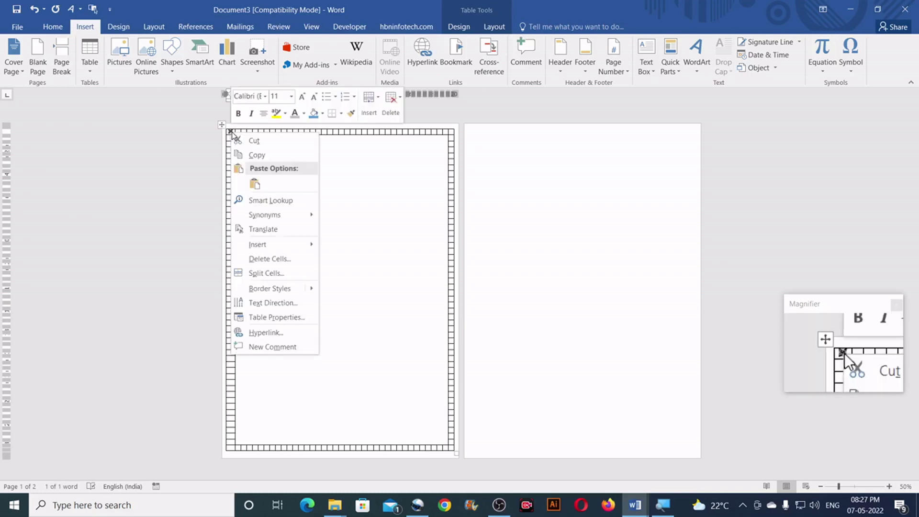
pyautogui.click(254, 154)
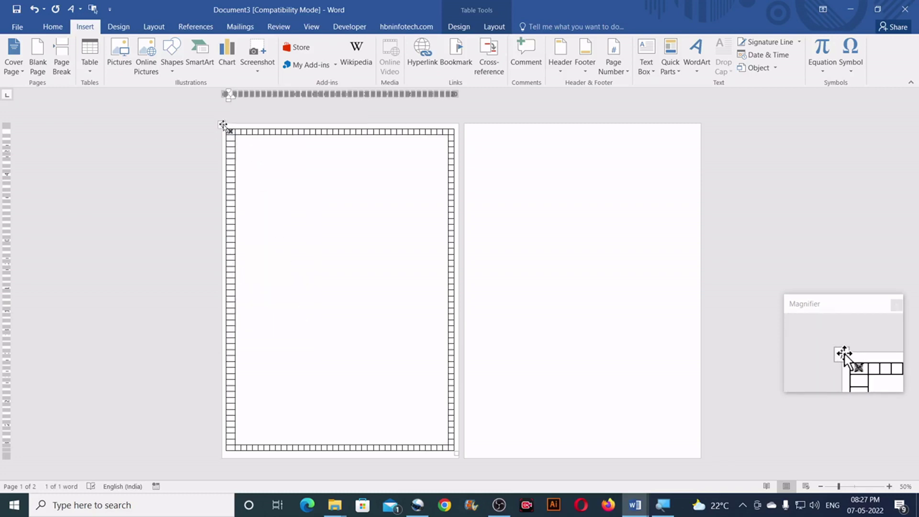
pyautogui.click(222, 124)
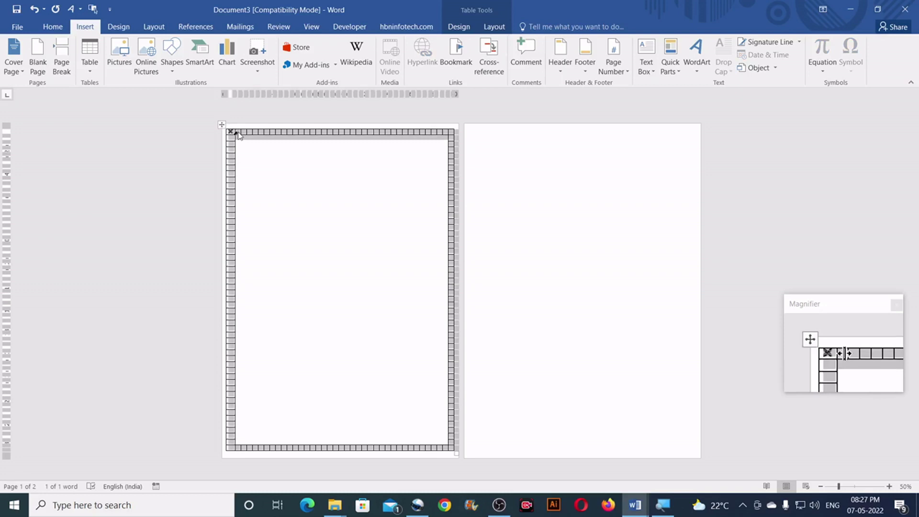
pyautogui.rightClick(234, 132)
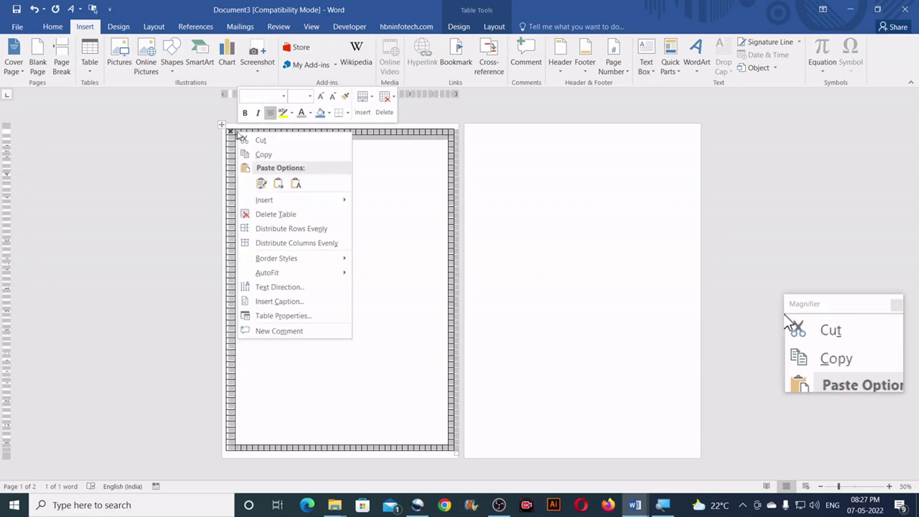
pyautogui.click(261, 183)
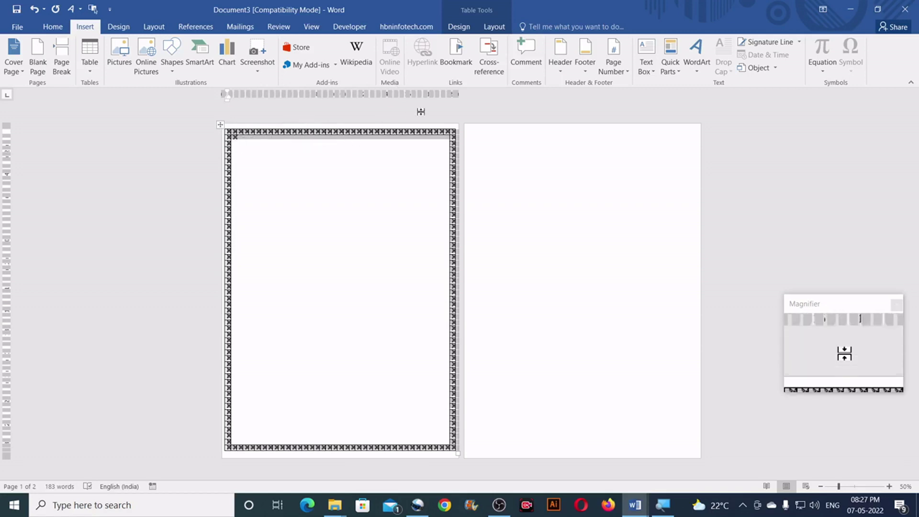
# Set the table's default left and right cell margins to 0 cm, then deselect the table.
pyautogui.click(492, 30)
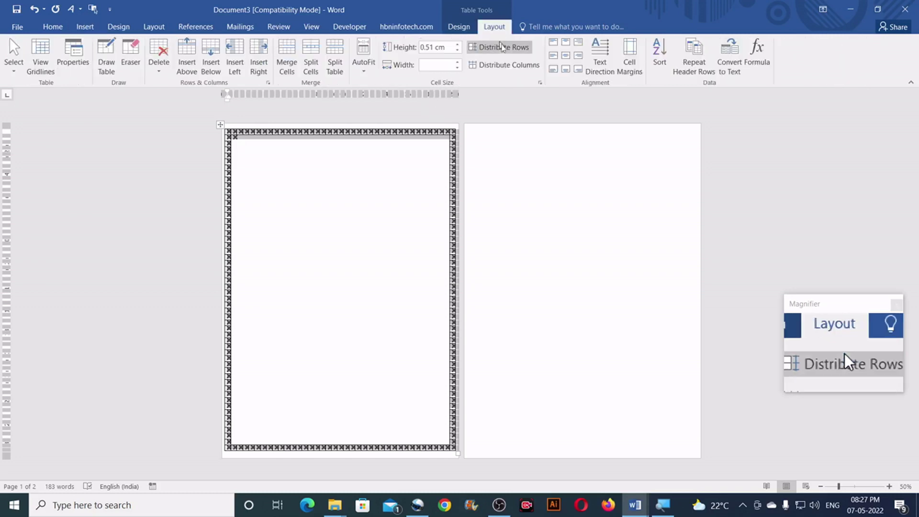
pyautogui.click(629, 59)
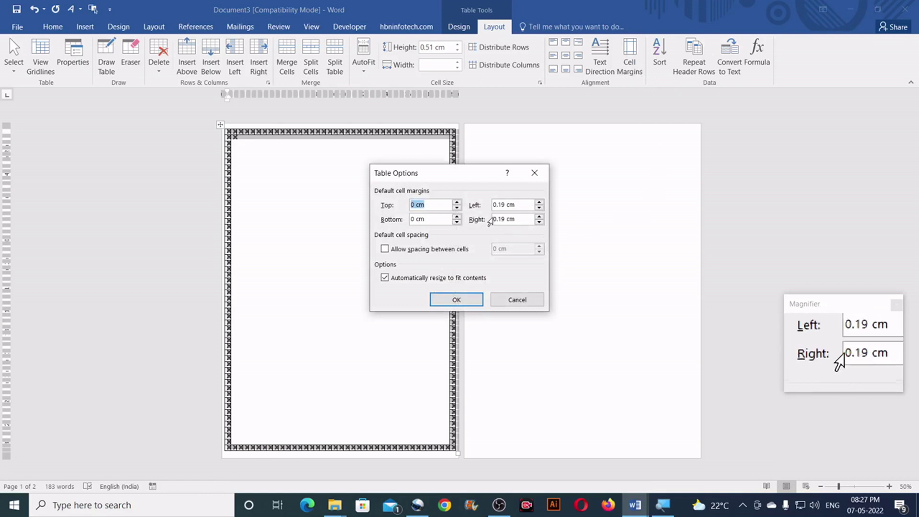
pyautogui.moveTo(519, 204); pyautogui.dragTo(498, 204)
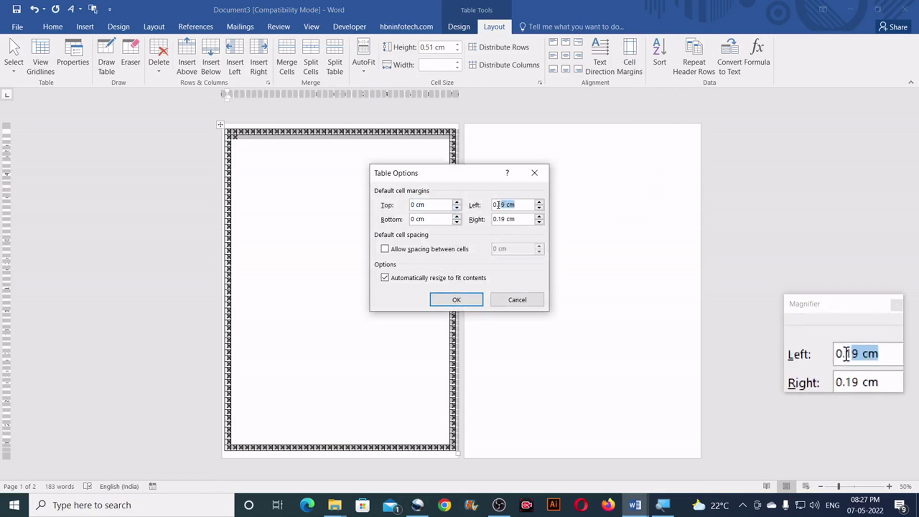
pyautogui.write('0')
pyautogui.moveTo(516, 219); pyautogui.dragTo(492, 219)
pyautogui.write('0')
pyautogui.click(467, 303)
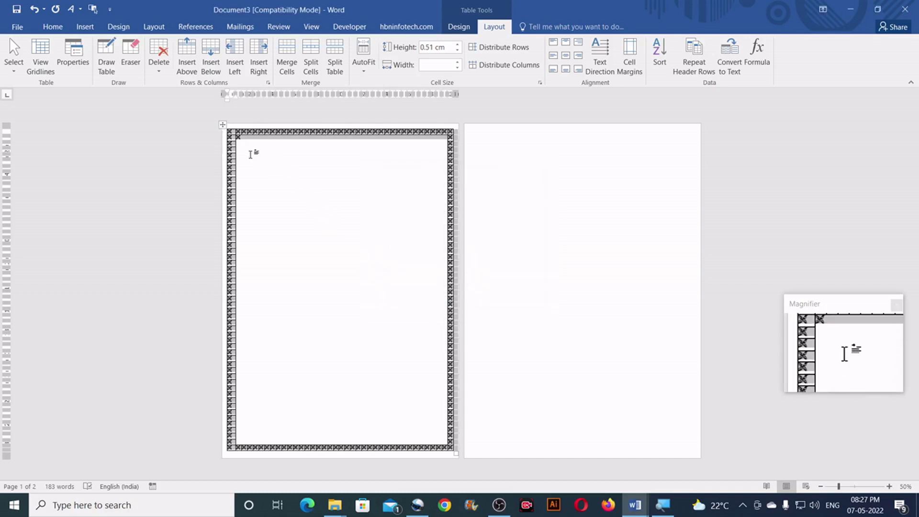
pyautogui.click(245, 147)
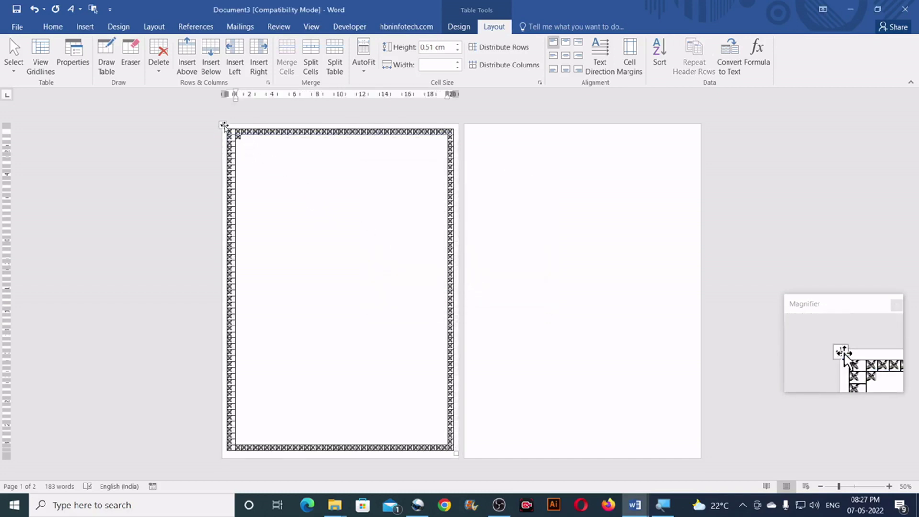
# Centre the contents of all table cells both horizontally and vertically.
pyautogui.click(222, 125)
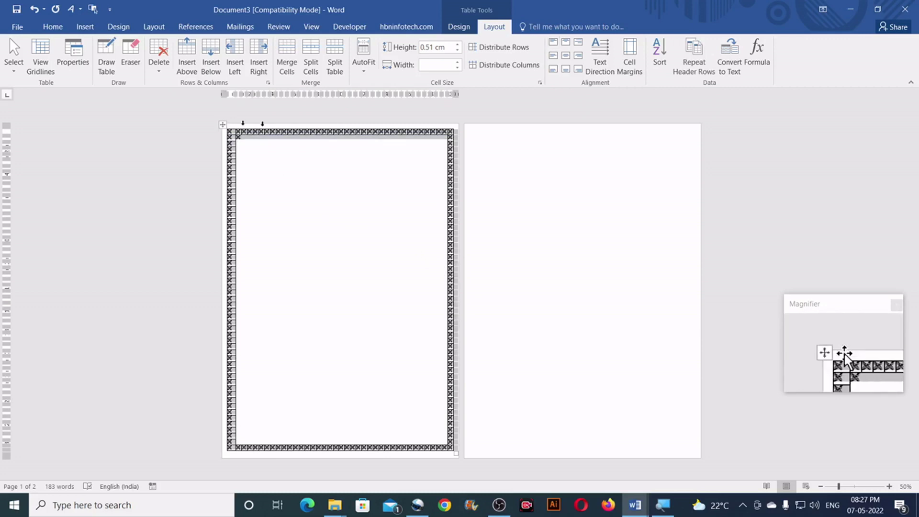
pyautogui.click(566, 57)
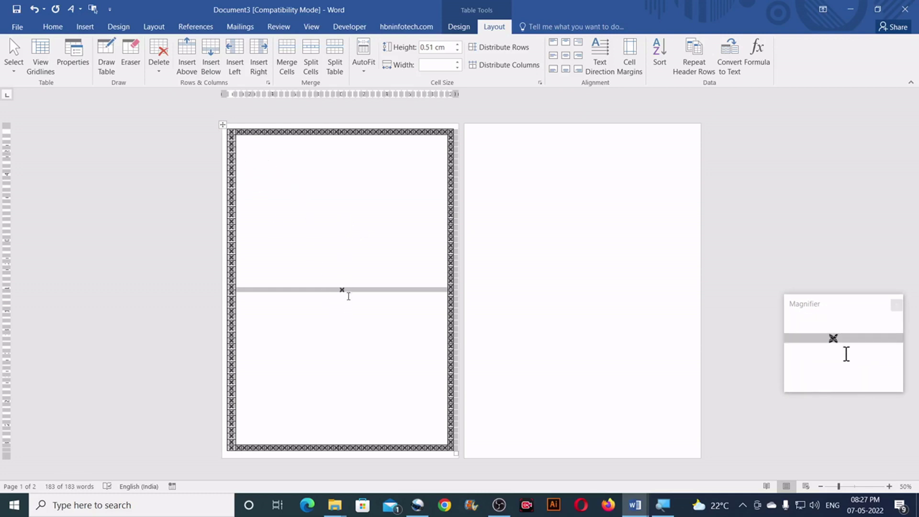
# Delete the petal symbol from the large merged inner cell and align that cell's contents to the top left.
pyautogui.click(348, 291)
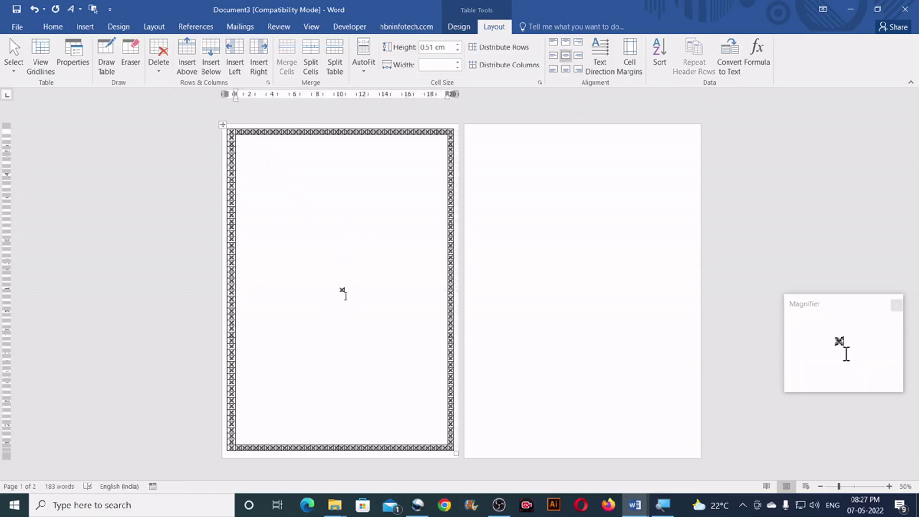
pyautogui.press('BackSpace')
pyautogui.click(553, 45)
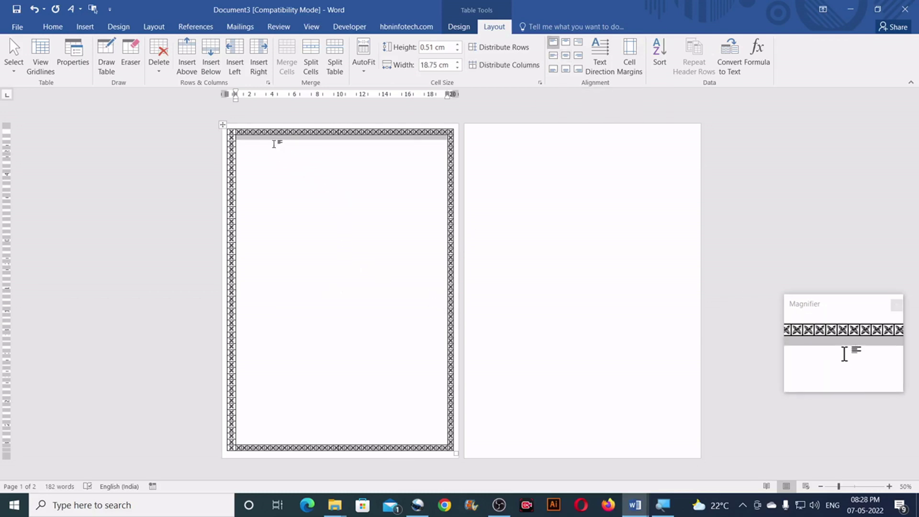
# Undo the last change and set the width of the frame's left column to 0.51 cm, then deselect it.
pyautogui.hotkey('ctrl', 'z')
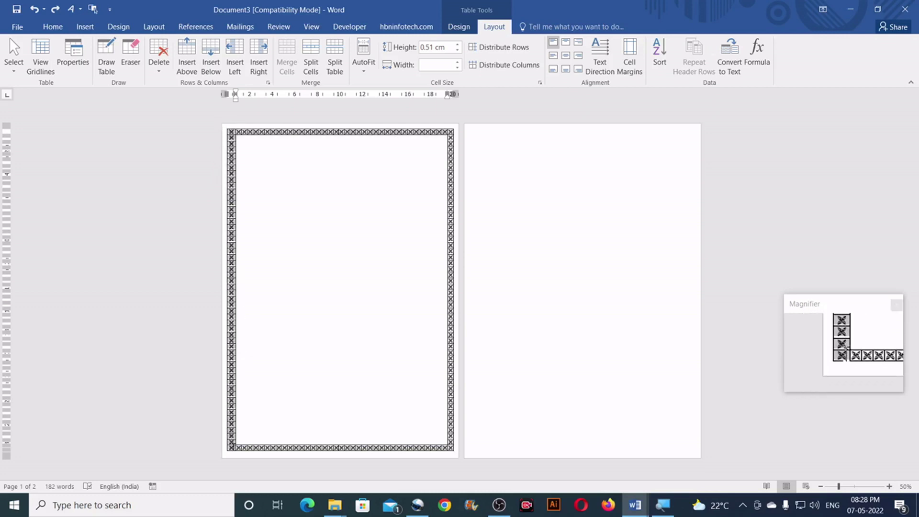
pyautogui.moveTo(231, 442); pyautogui.dragTo(231, 445)
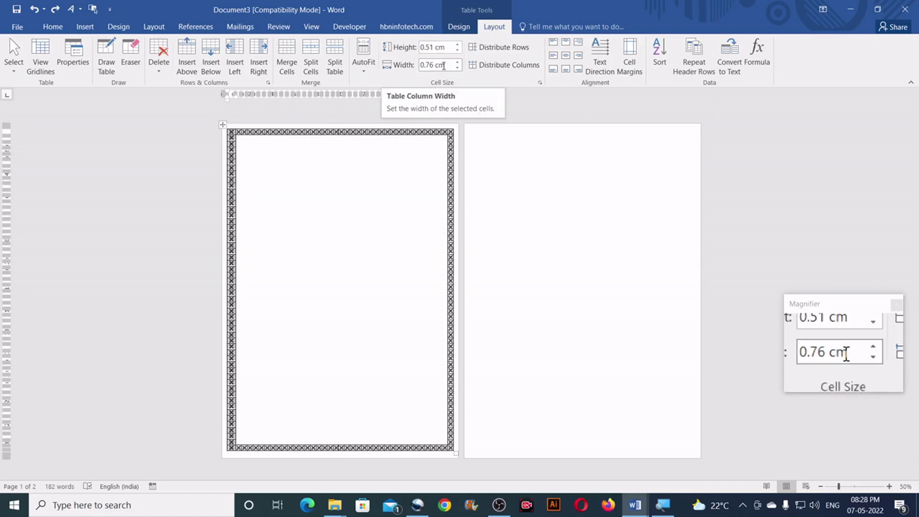
pyautogui.click(446, 65)
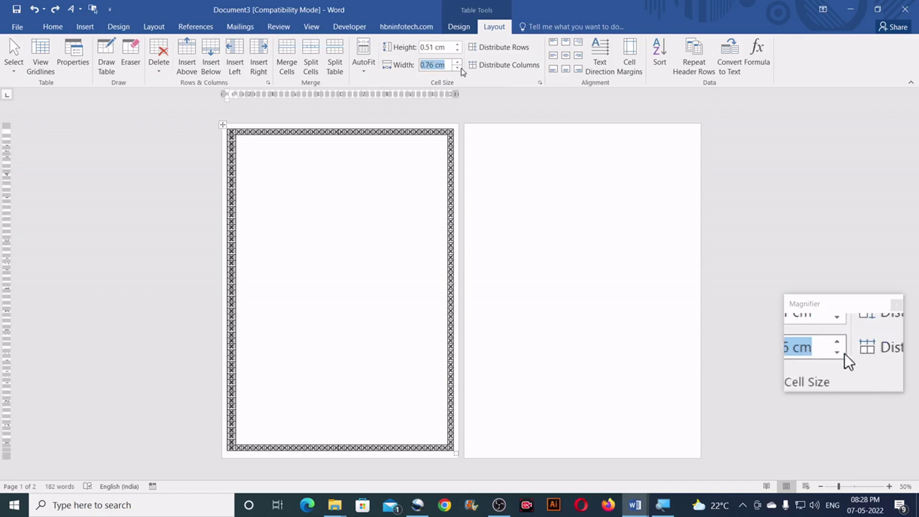
pyautogui.press('BackSpace')
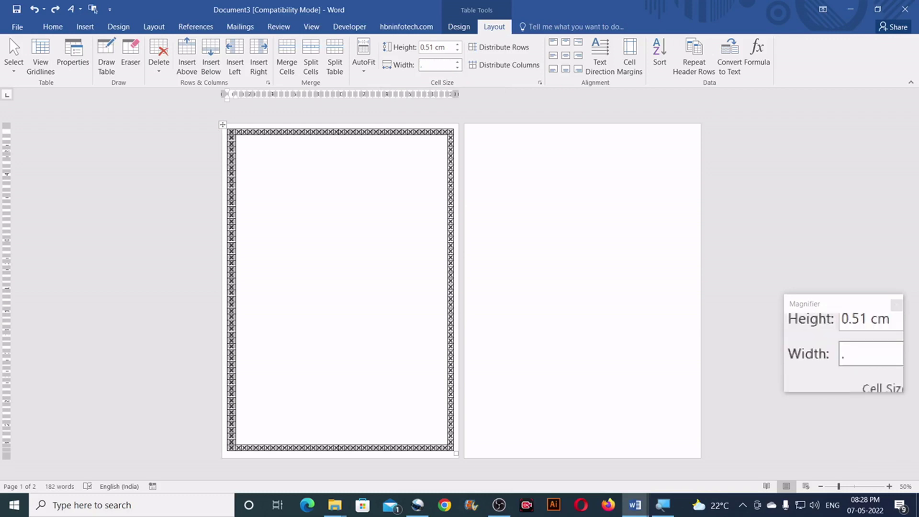
pyautogui.press('Return')
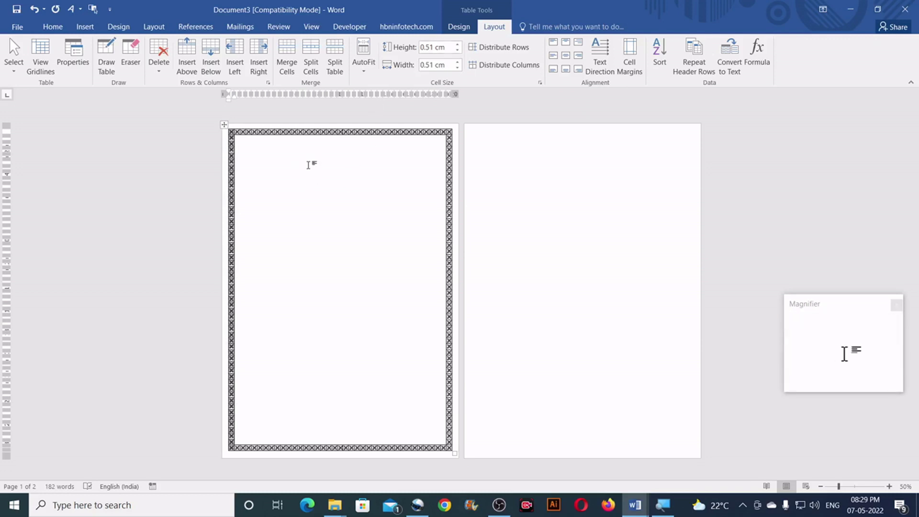
pyautogui.click(253, 145)
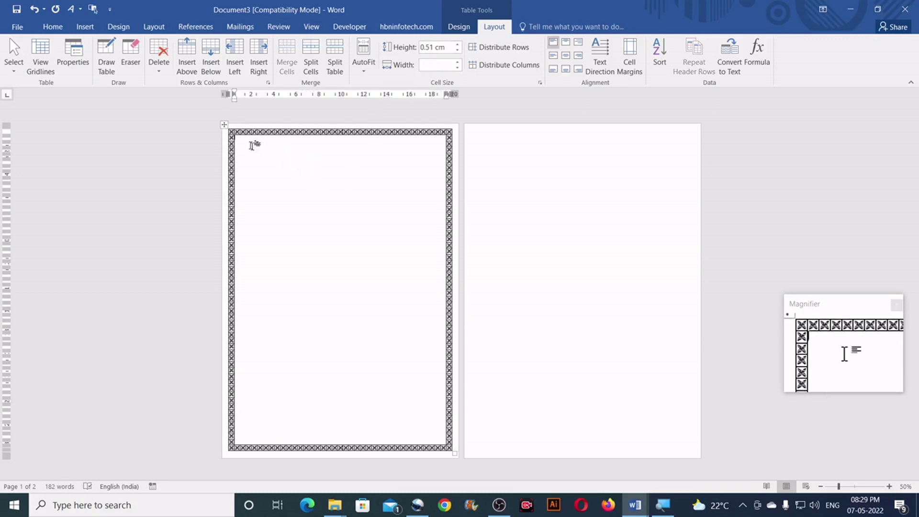
# Remove all borders from the whole table with the No Border option.
pyautogui.click(225, 126)
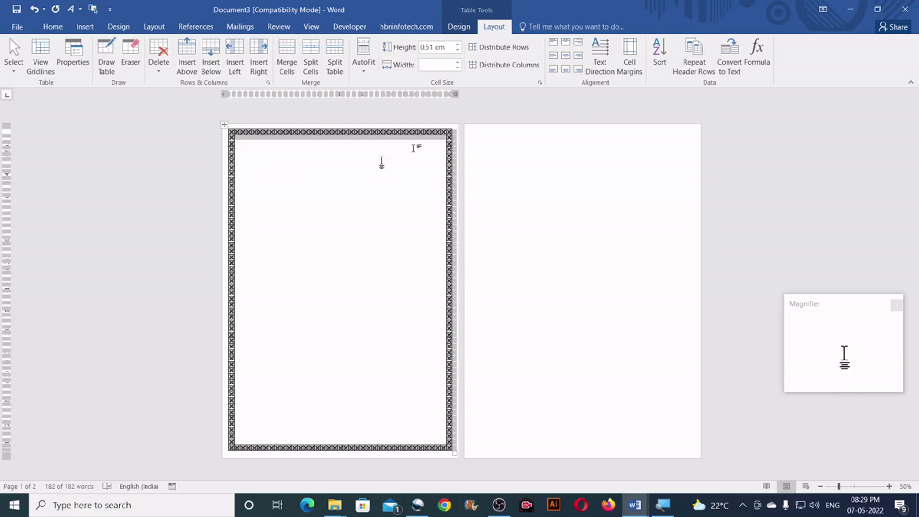
pyautogui.click(467, 30)
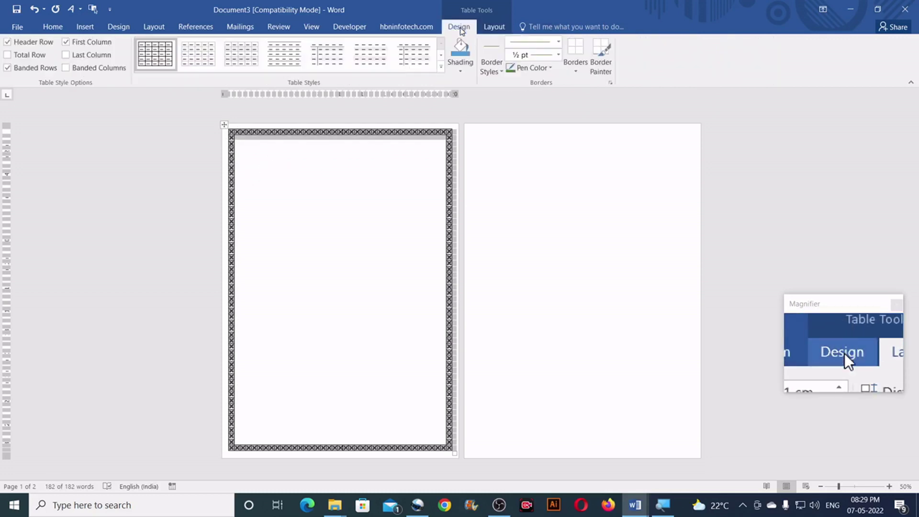
pyautogui.click(575, 71)
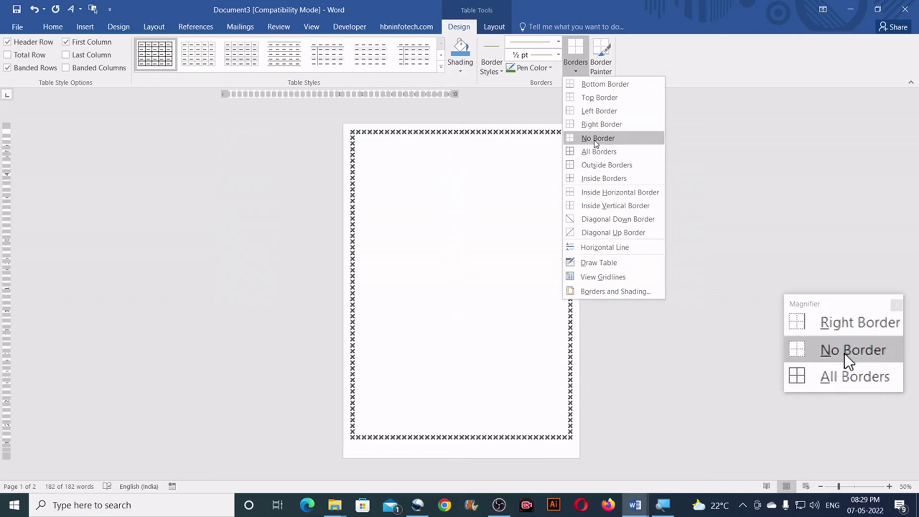
pyautogui.click(596, 140)
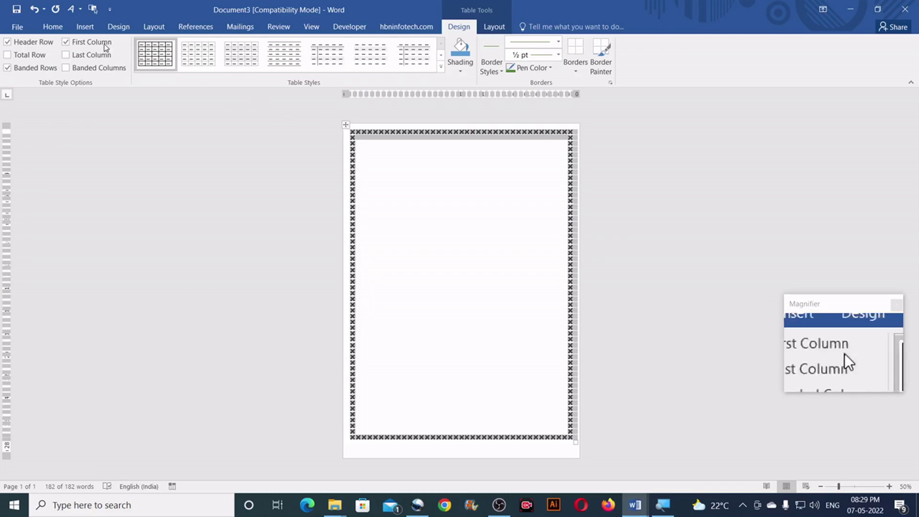
# Enlarge the font size of all petal symbols in the table until they join up, then deselect the table.
pyautogui.click(57, 29)
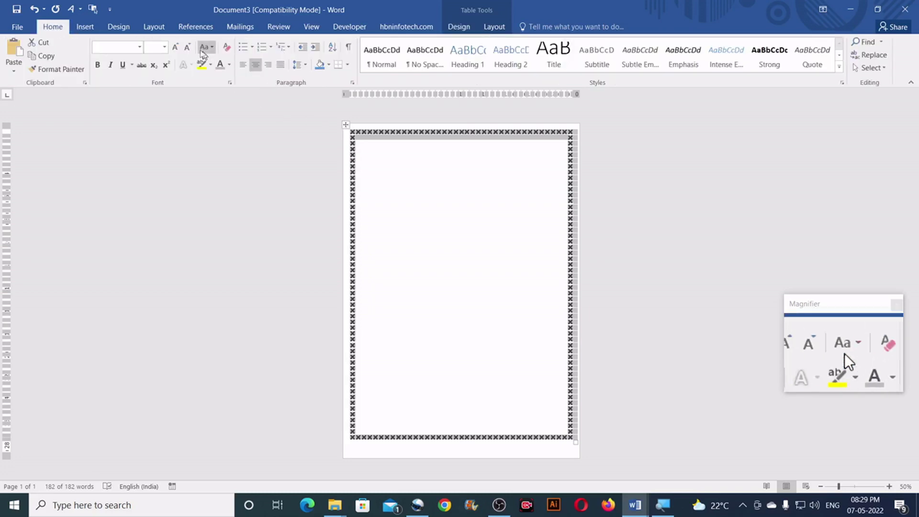
pyautogui.click(176, 47)
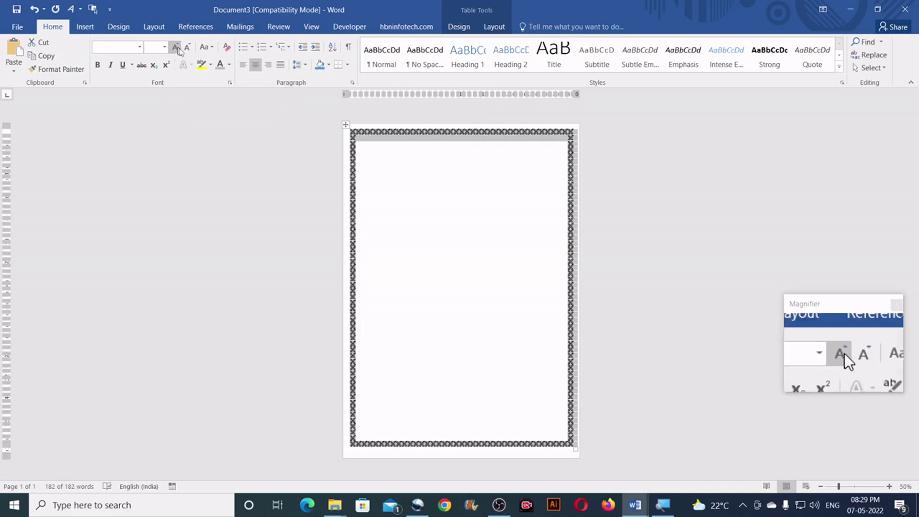
pyautogui.click(412, 145)
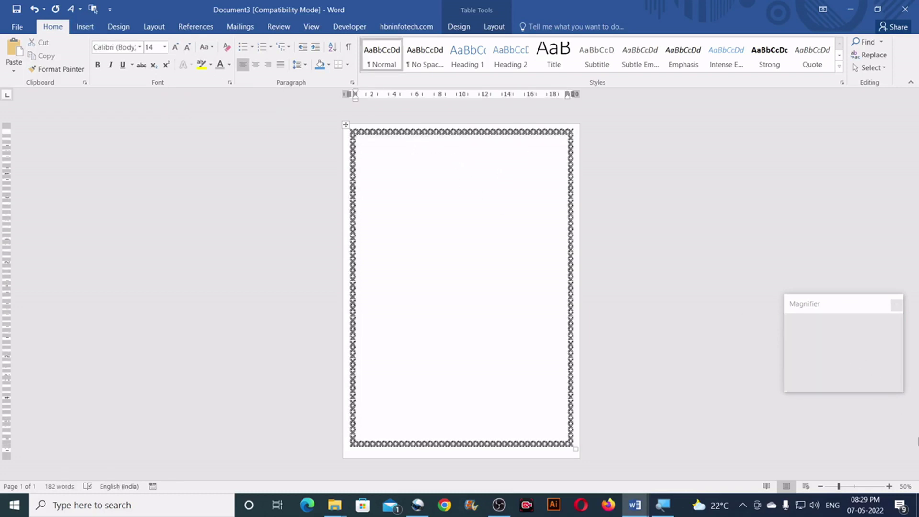
# Examine the finished petal border around the page up close at 160% zoom.
pyautogui.click(888, 486)
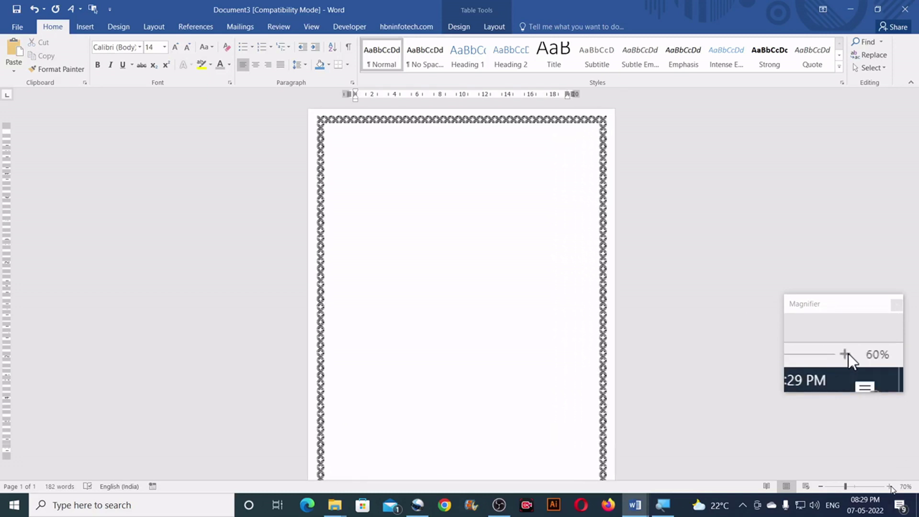
pyautogui.click(889, 486)
pyautogui.click(888, 486)
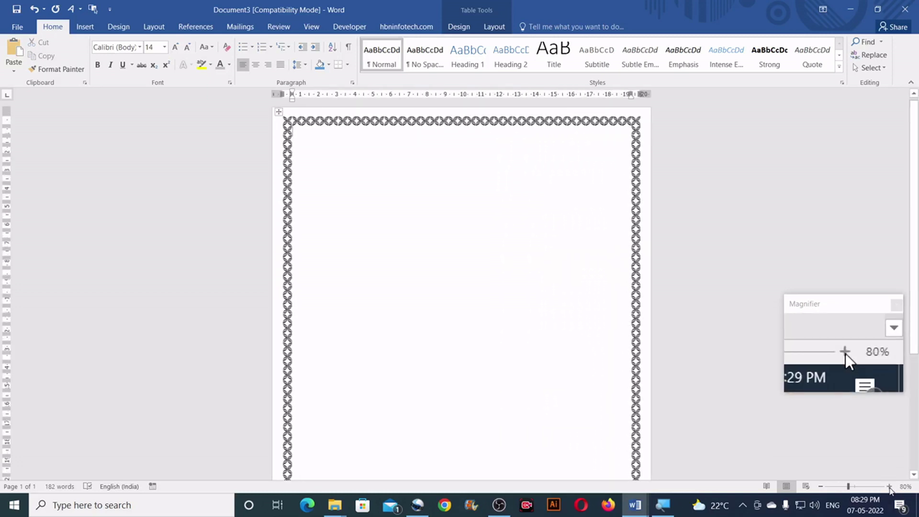
pyautogui.click(888, 486)
pyautogui.click(888, 486)
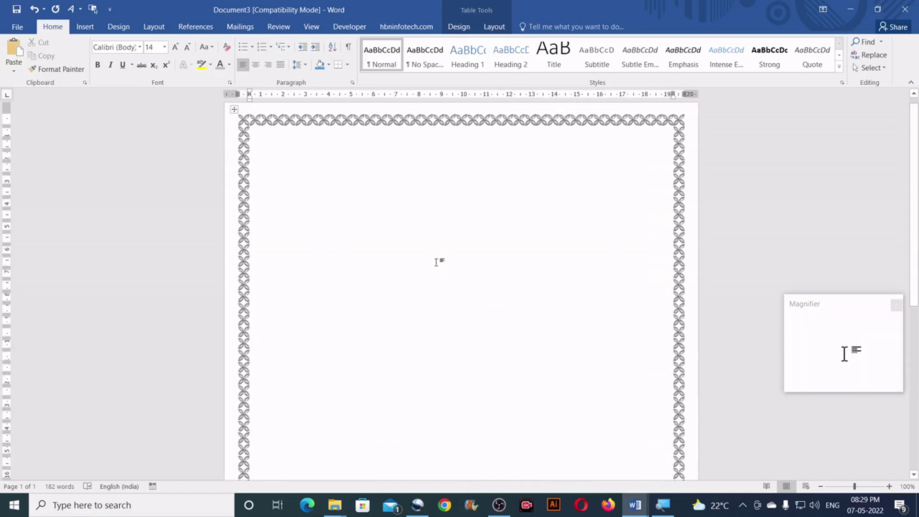
pyautogui.click(889, 486)
pyautogui.click(888, 486)
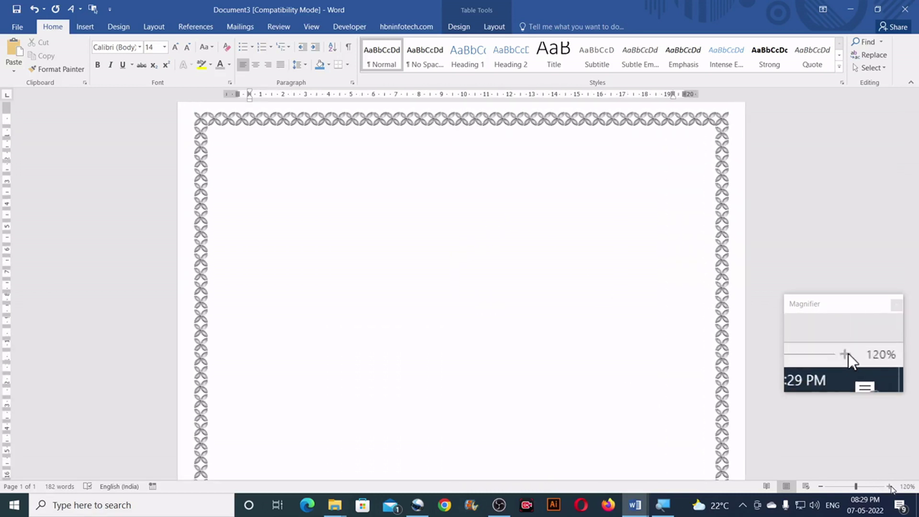
pyautogui.click(888, 486)
pyautogui.click(889, 486)
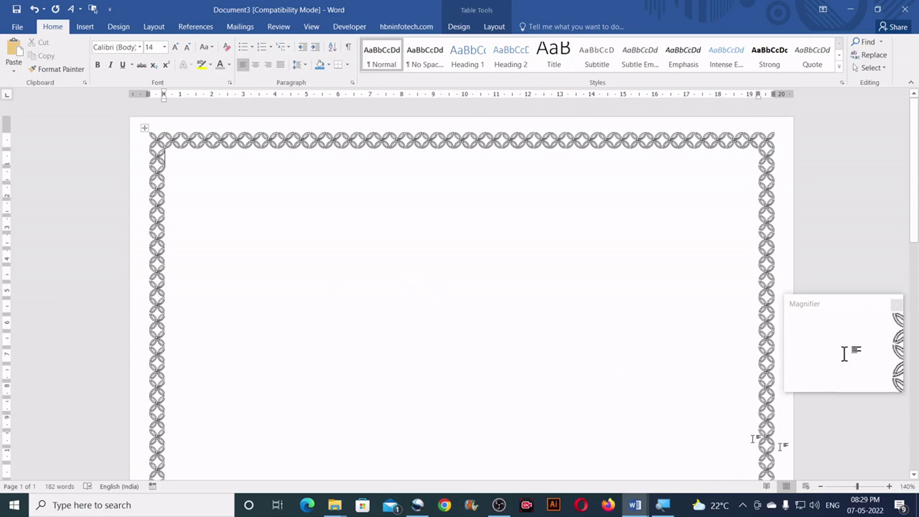
pyautogui.click(888, 486)
pyautogui.click(889, 486)
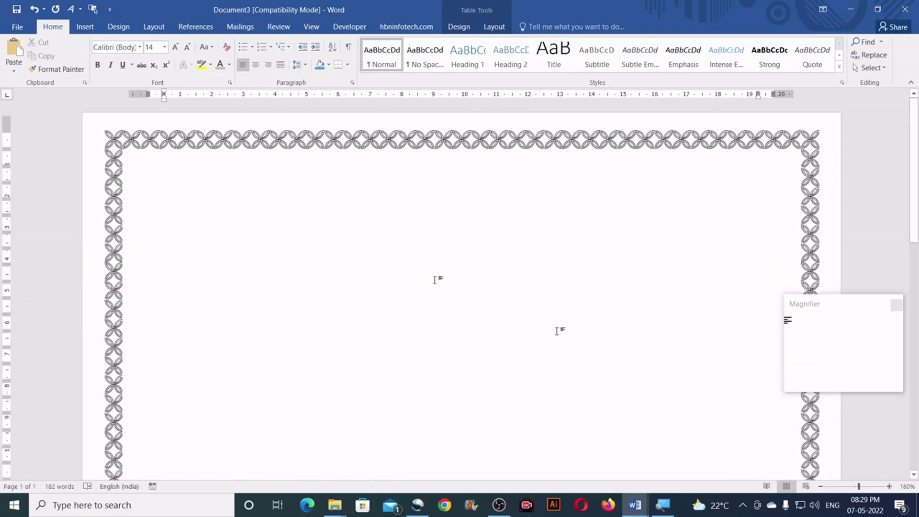
# Enter the sample text "gfgfgfgfgfgfg" and, on a new line, "fgfgfgfgfg" inside the border.
pyautogui.click(365, 127)
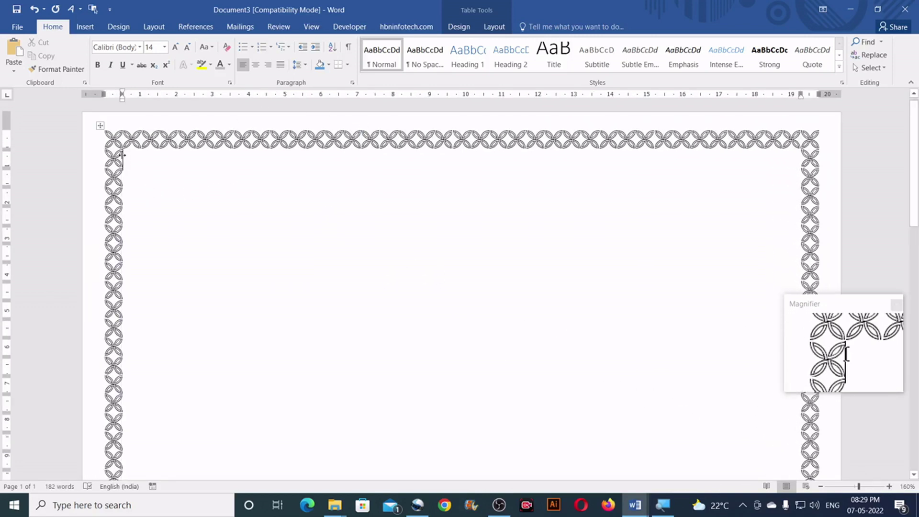
pyautogui.click(145, 172)
pyautogui.write('gfgfgfgfgfgfg')
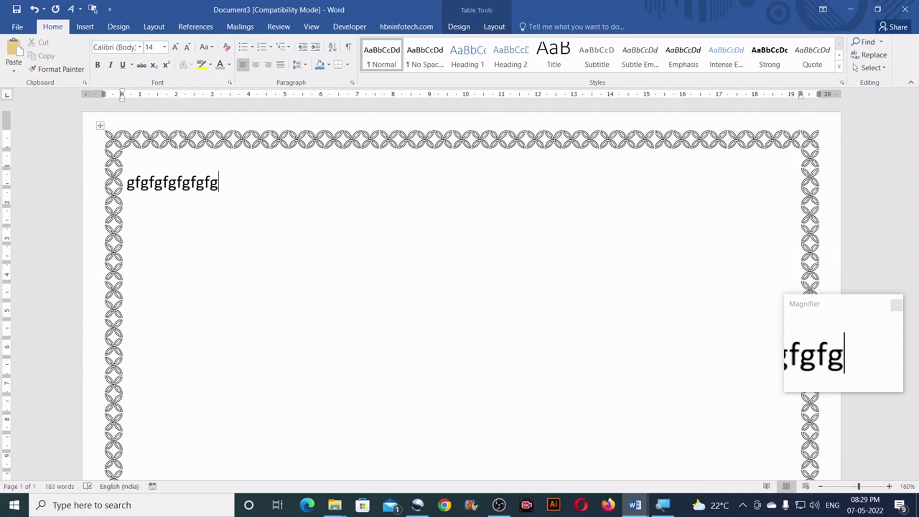
pyautogui.press('Return')
pyautogui.write('fgfgfgfgfg')
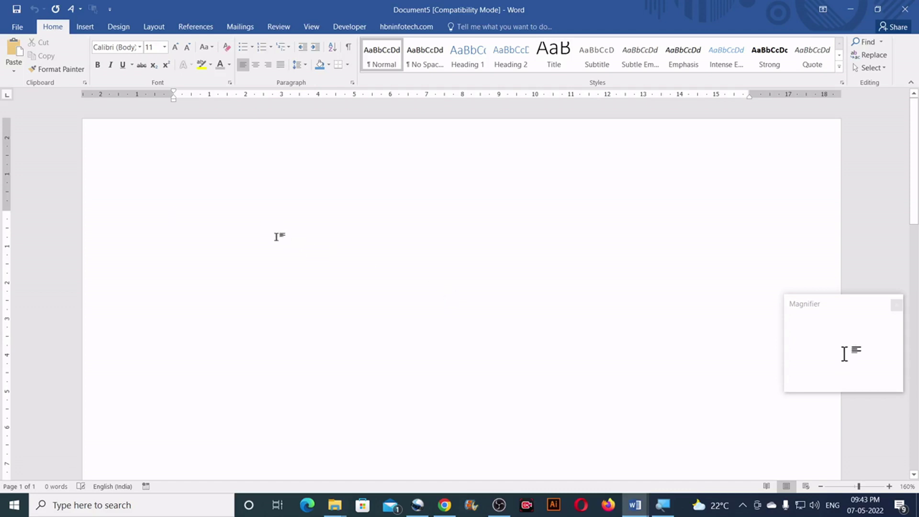
# Insert a table with 12 columns and 5 rows into the blank document.
pyautogui.click(87, 29)
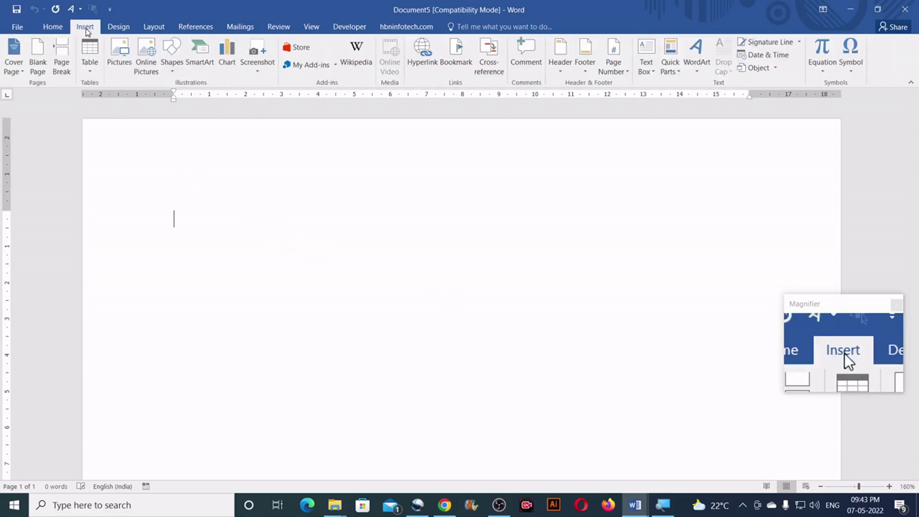
pyautogui.click(93, 72)
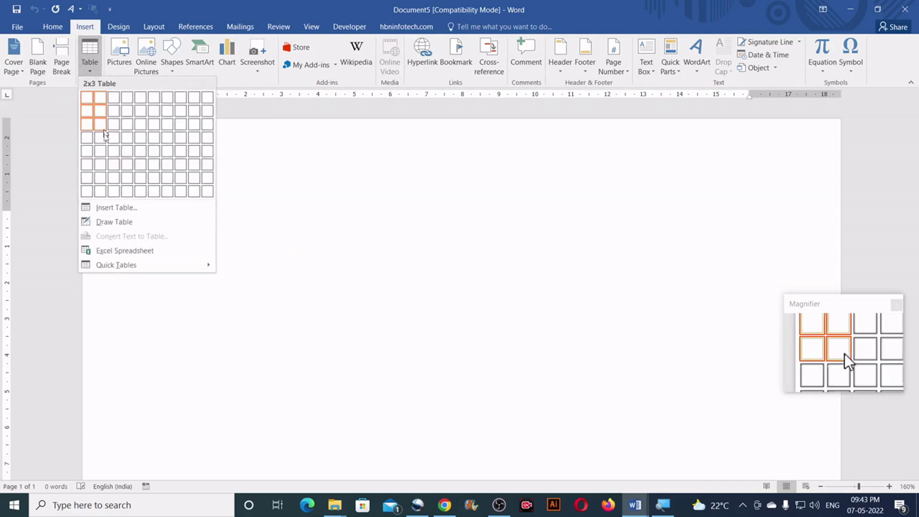
pyautogui.click(103, 207)
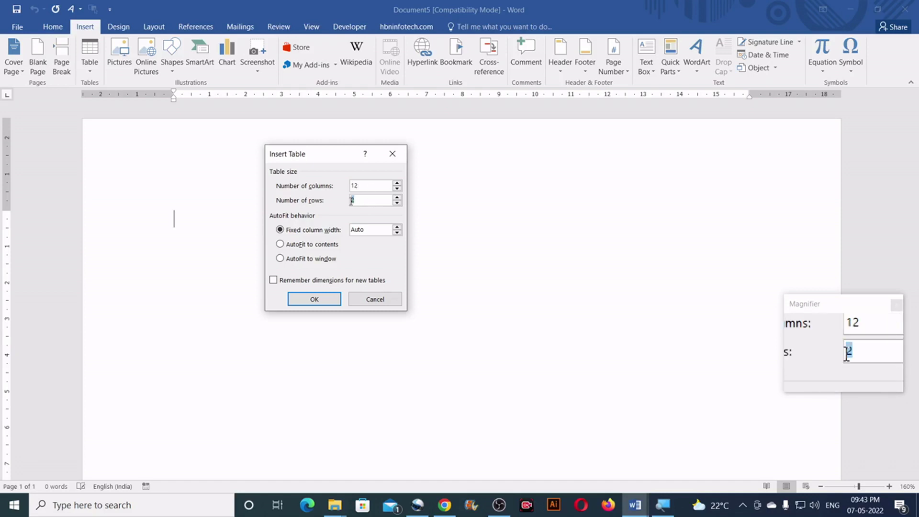
pyautogui.click(327, 299)
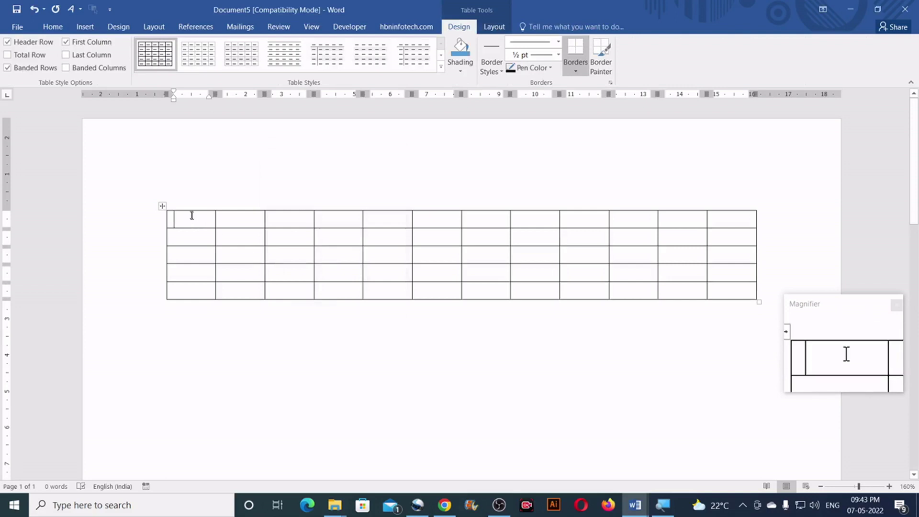
# Set the row height and column width of the whole 12-column table to 1 cm each.
pyautogui.click(161, 206)
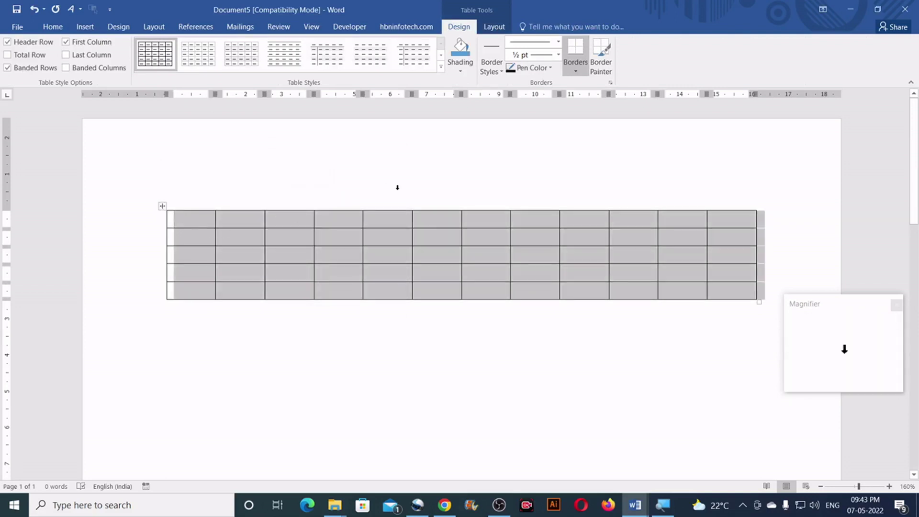
pyautogui.click(494, 27)
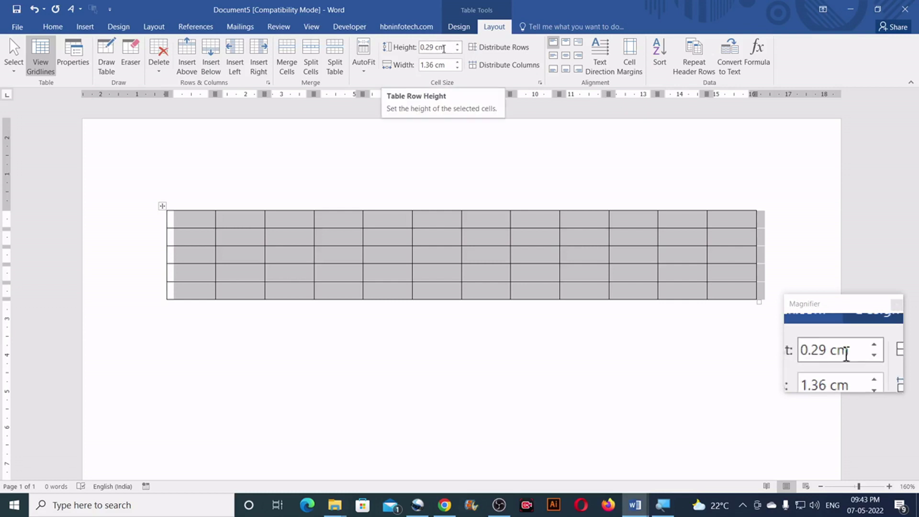
pyautogui.click(447, 47)
pyautogui.write('1')
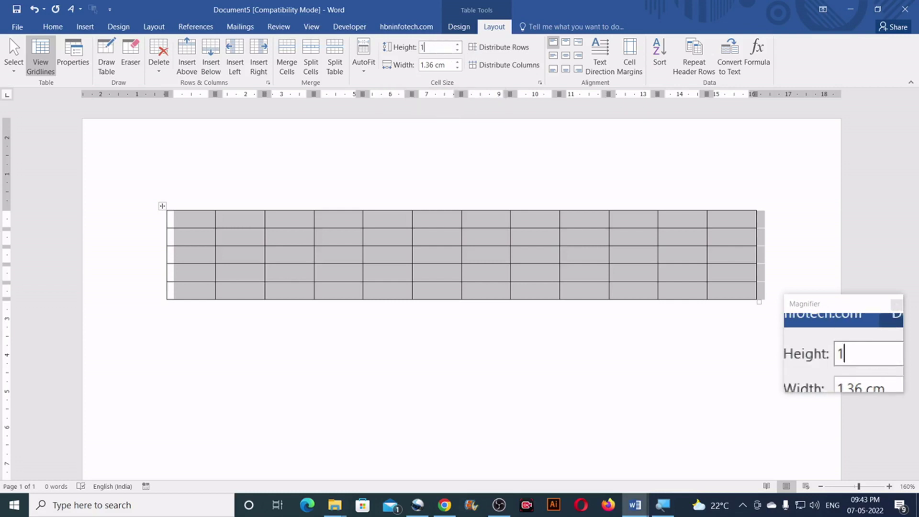
pyautogui.click(449, 63)
pyautogui.write('1')
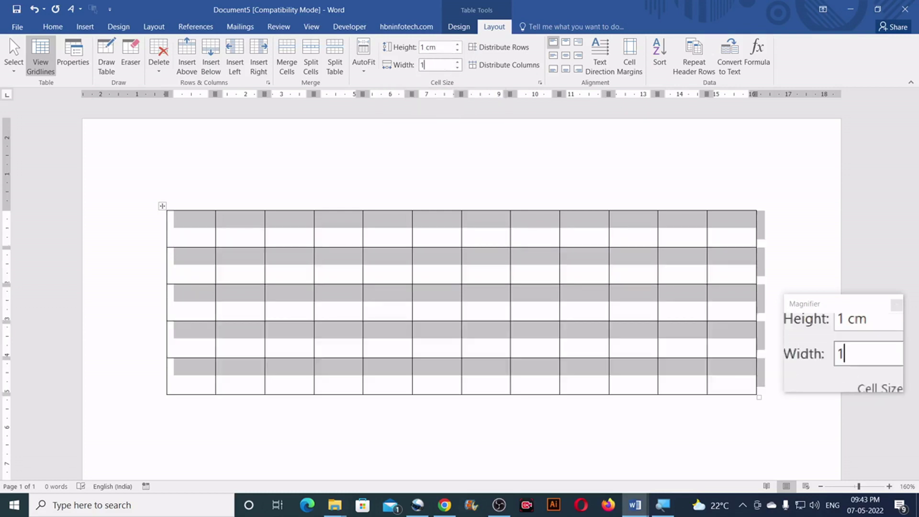
pyautogui.press('Return')
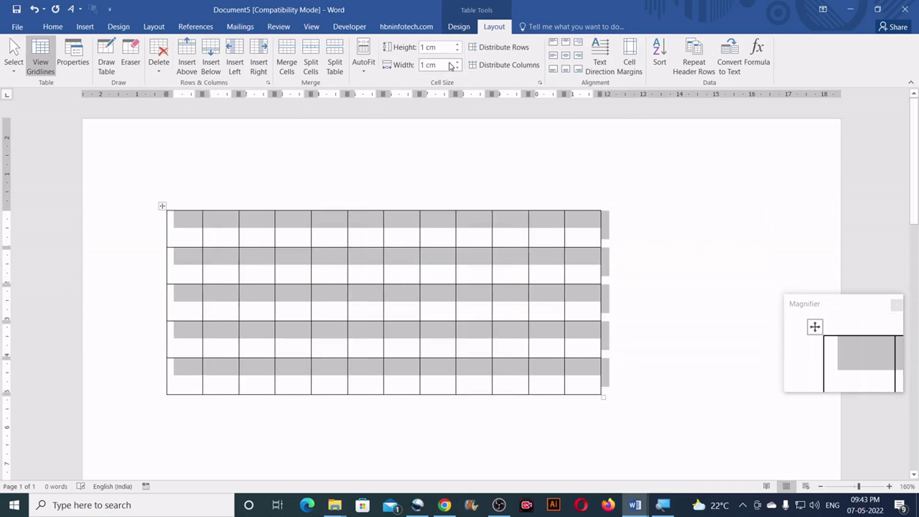
# Remove the left border from the top four cells of the first column and hide the table gridlines.
pyautogui.click(198, 233)
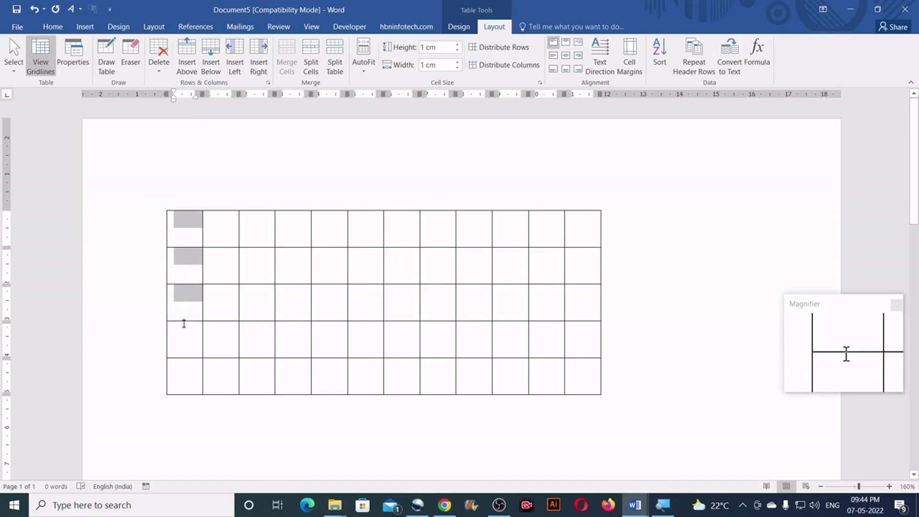
pyautogui.moveTo(182, 340); pyautogui.dragTo(181, 338)
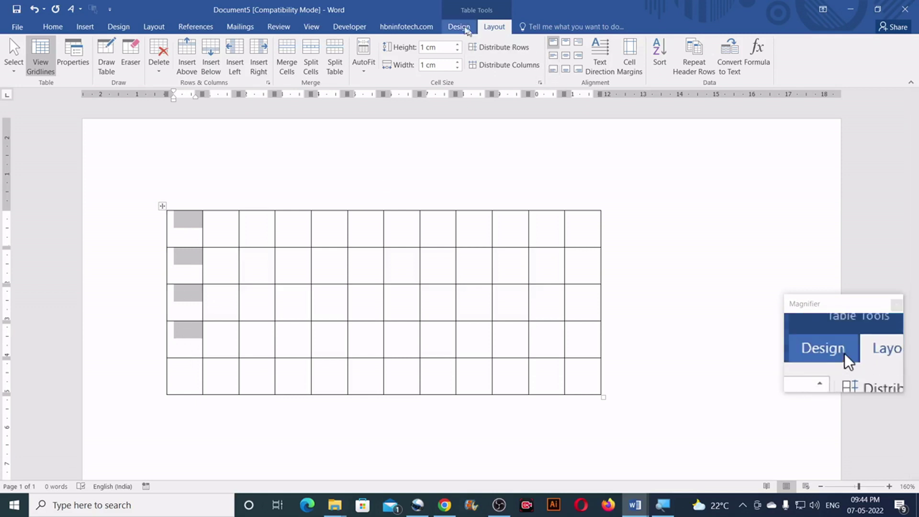
pyautogui.click(461, 27)
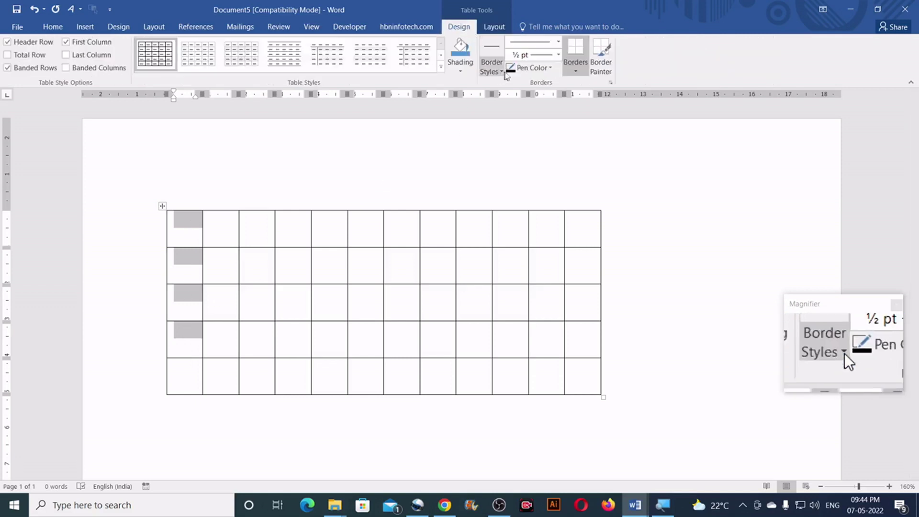
pyautogui.click(576, 73)
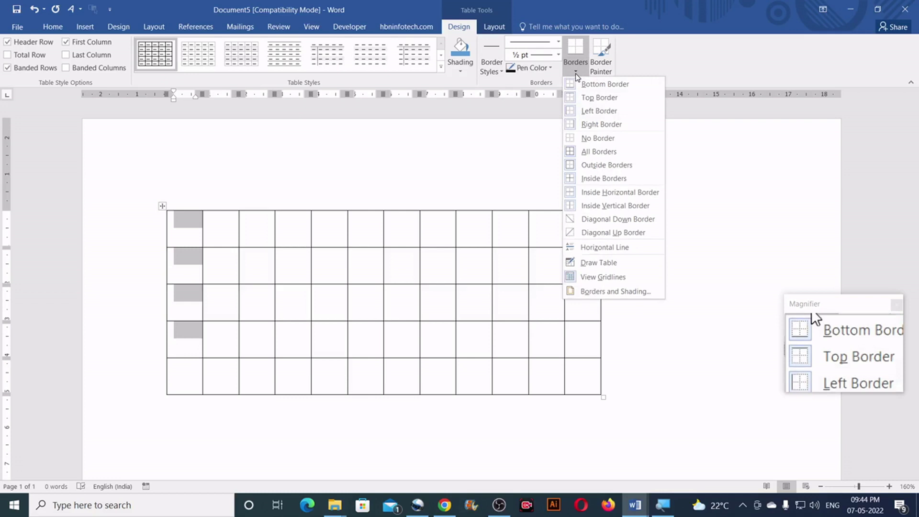
pyautogui.click(569, 113)
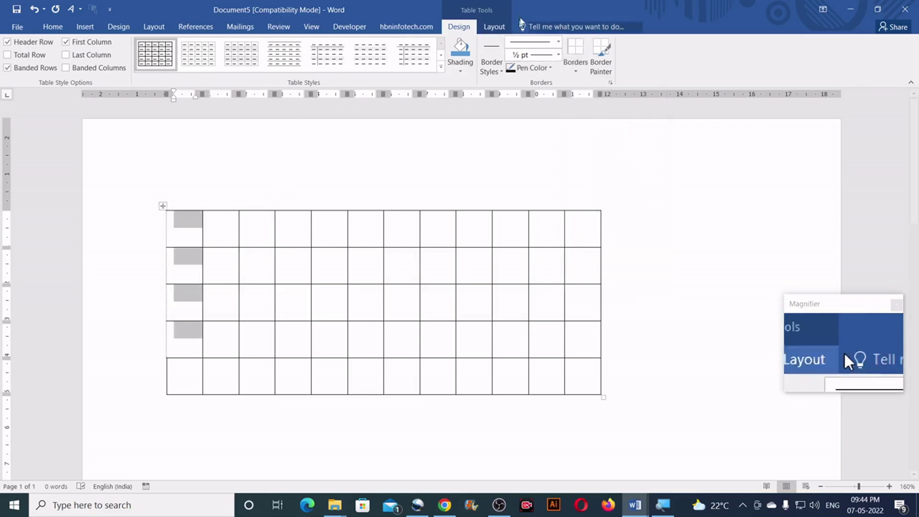
pyautogui.click(501, 28)
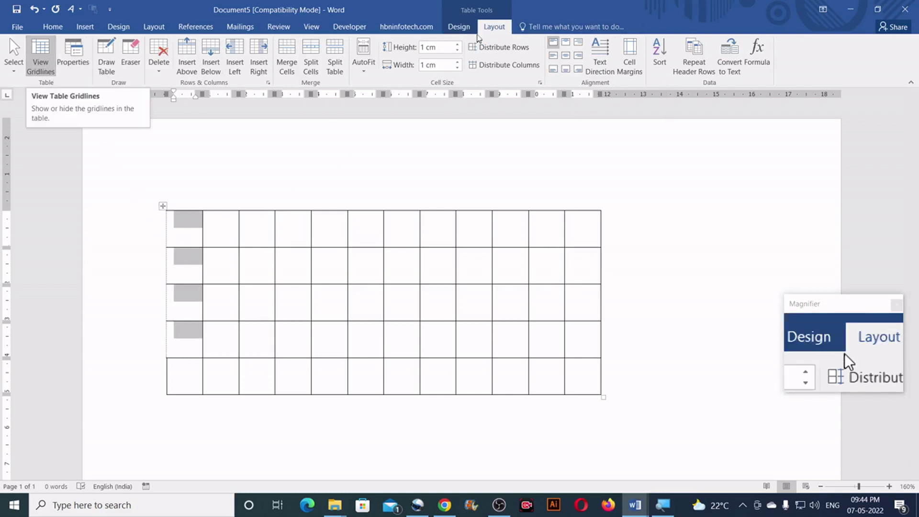
pyautogui.click(40, 55)
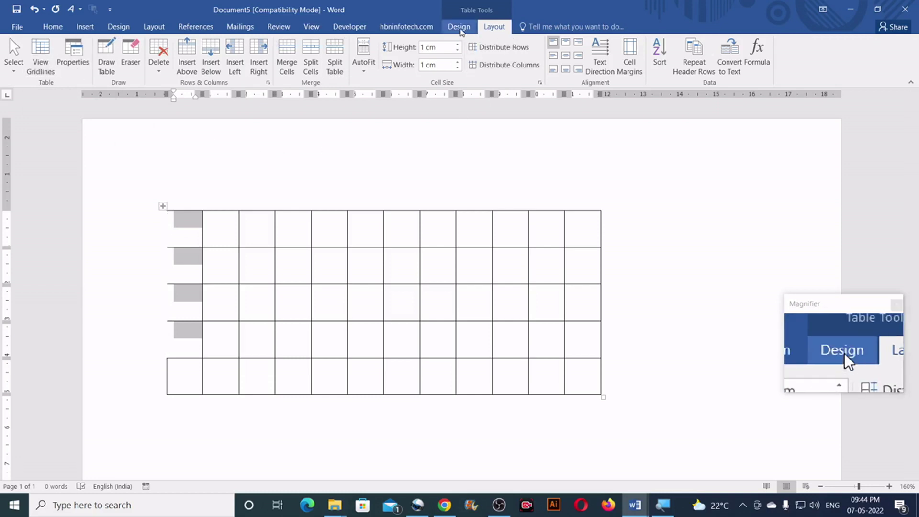
# Remove the top border and the inside borders from the top four cells of the first column.
pyautogui.click(459, 28)
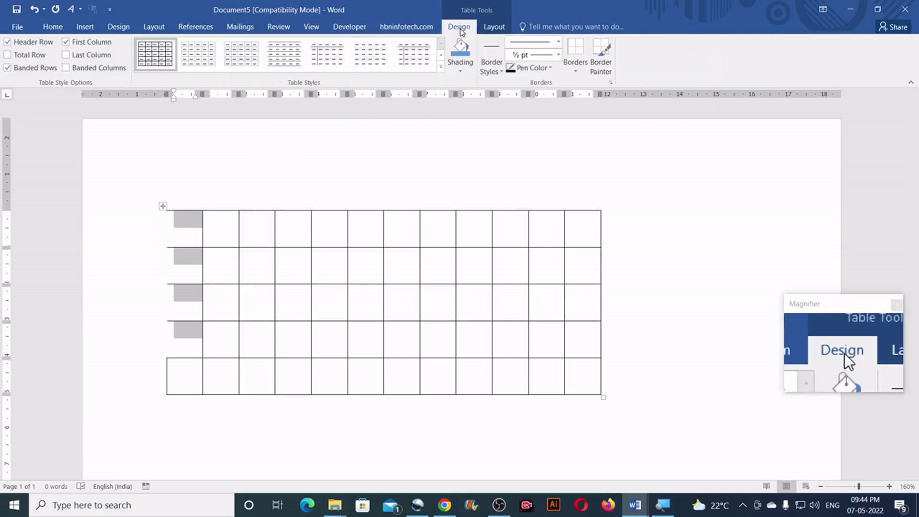
pyautogui.click(576, 72)
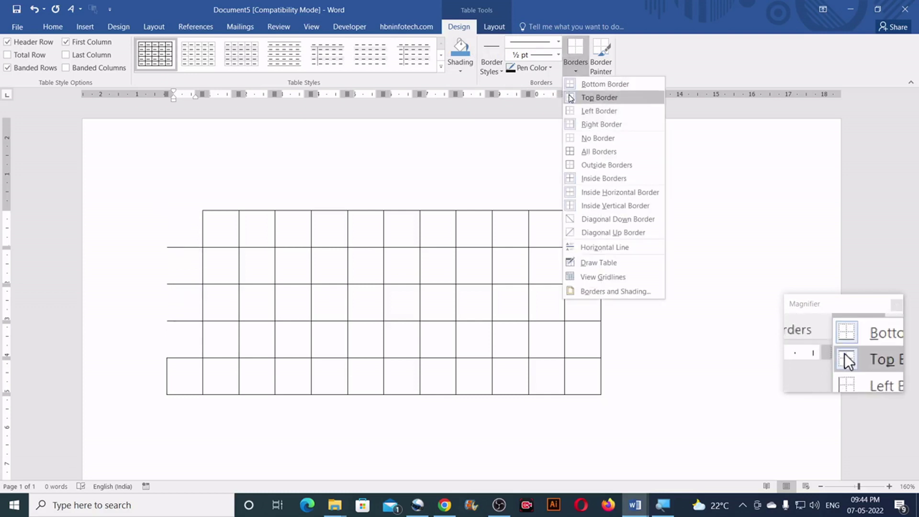
pyautogui.click(571, 98)
pyautogui.click(575, 72)
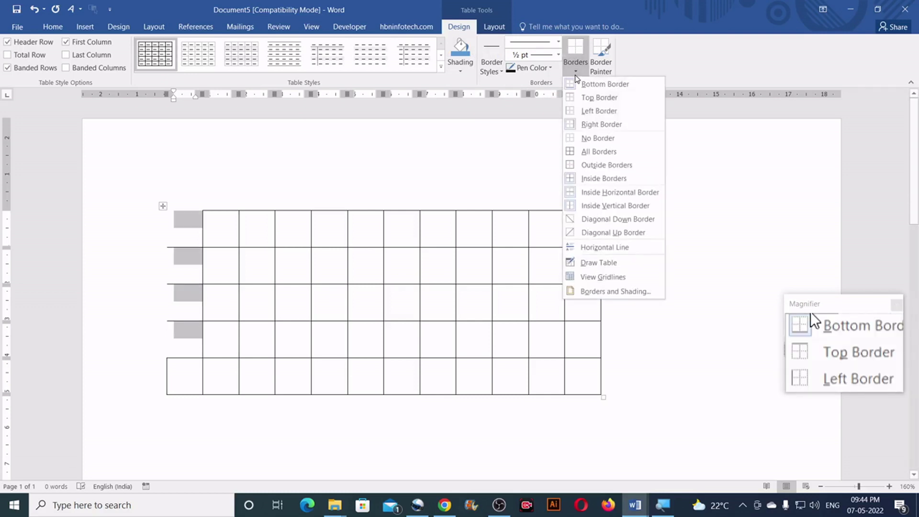
pyautogui.click(570, 181)
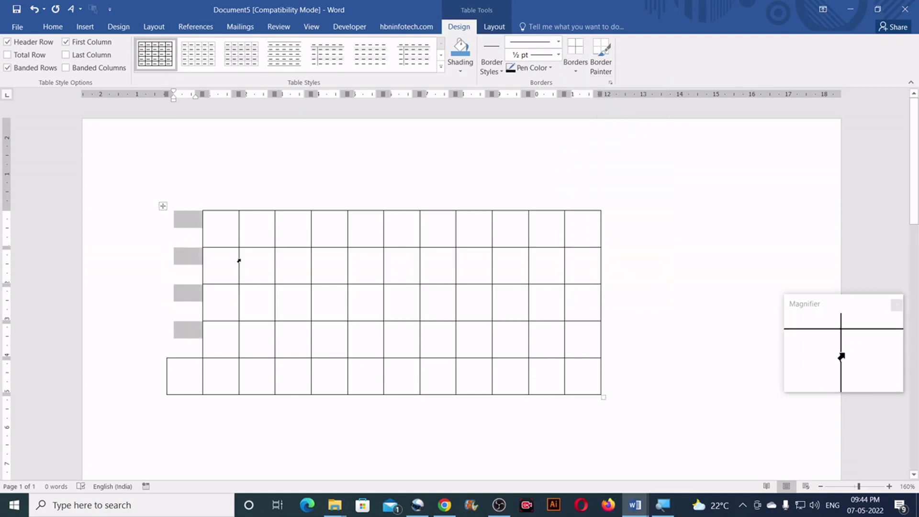
# Remove the inside borders from the top three cells of the second column.
pyautogui.moveTo(229, 232); pyautogui.dragTo(223, 290)
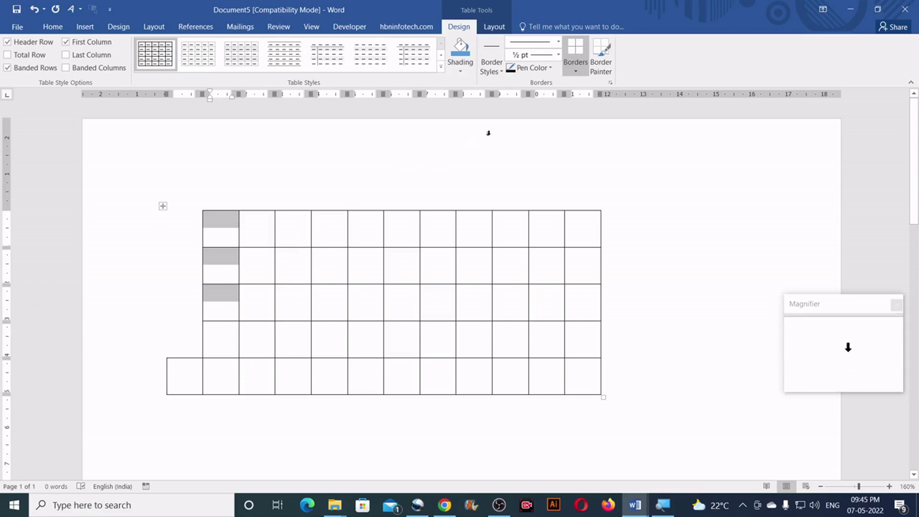
pyautogui.click(574, 72)
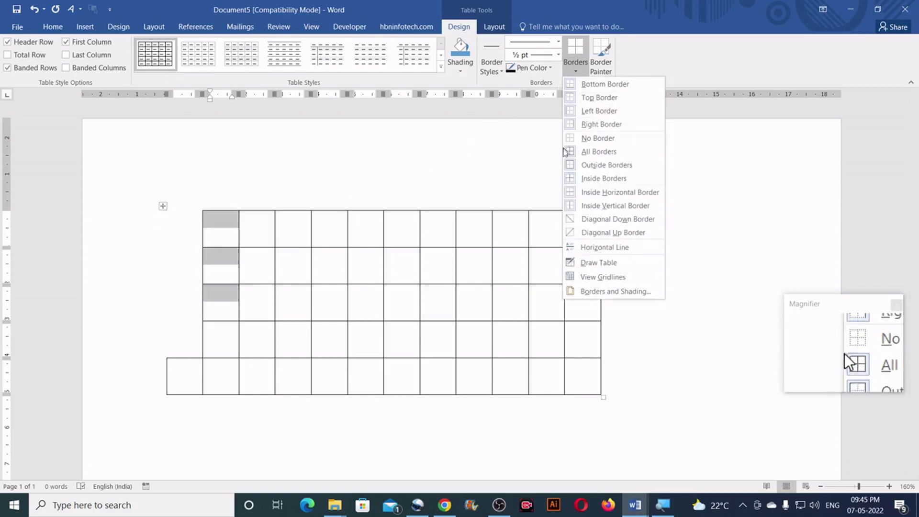
pyautogui.click(571, 178)
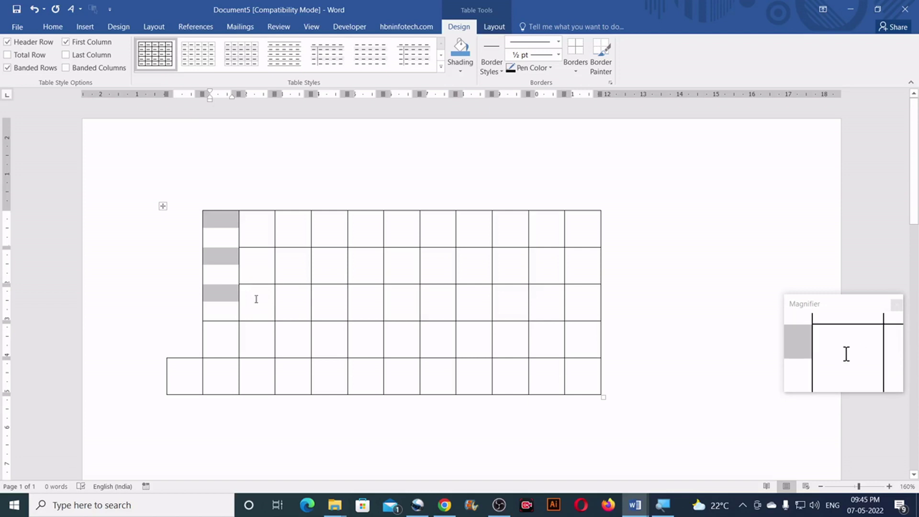
# Remove the inside borders and the top border from the top three cells of the third column.
pyautogui.moveTo(256, 299); pyautogui.dragTo(255, 234)
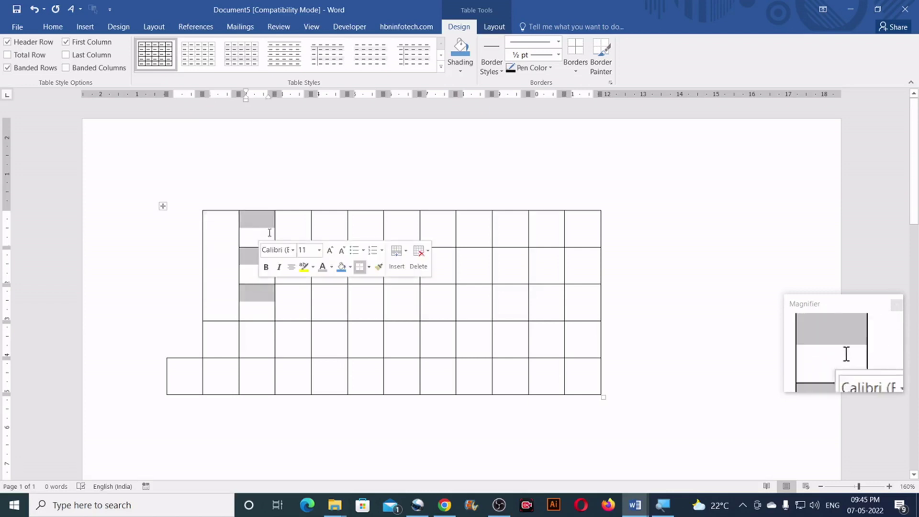
pyautogui.click(575, 50)
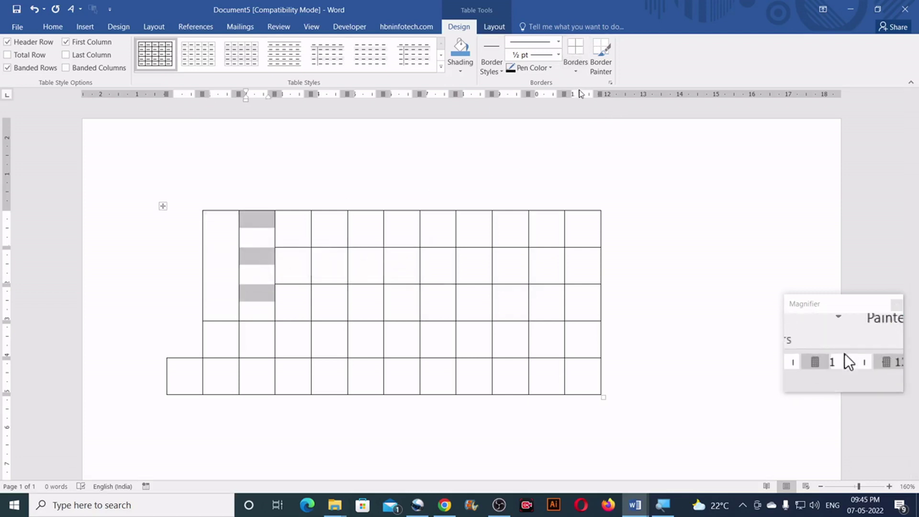
pyautogui.click(576, 72)
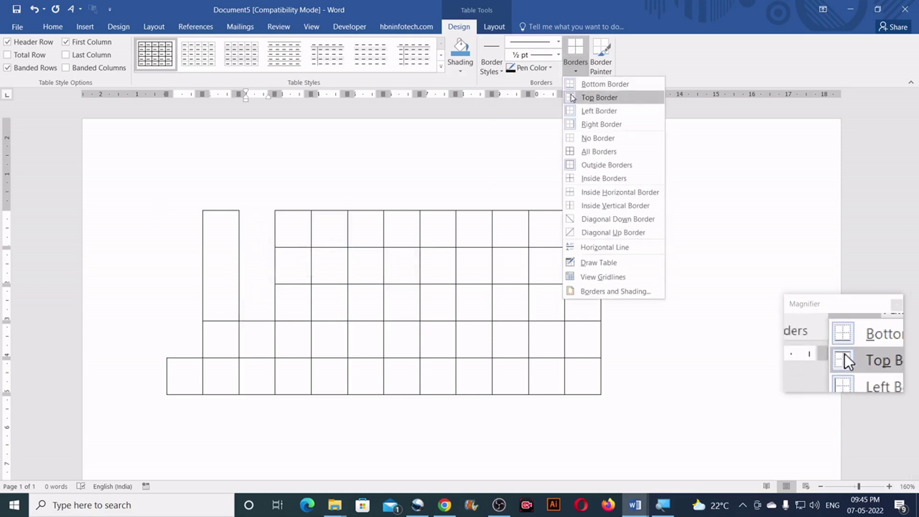
pyautogui.click(574, 98)
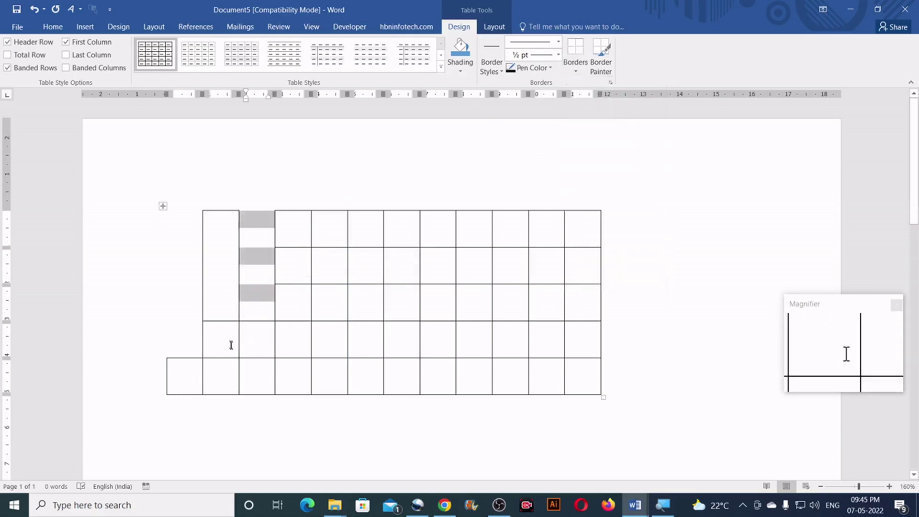
# Remove the bottom border from the third-row cell of the second column.
pyautogui.click(224, 312)
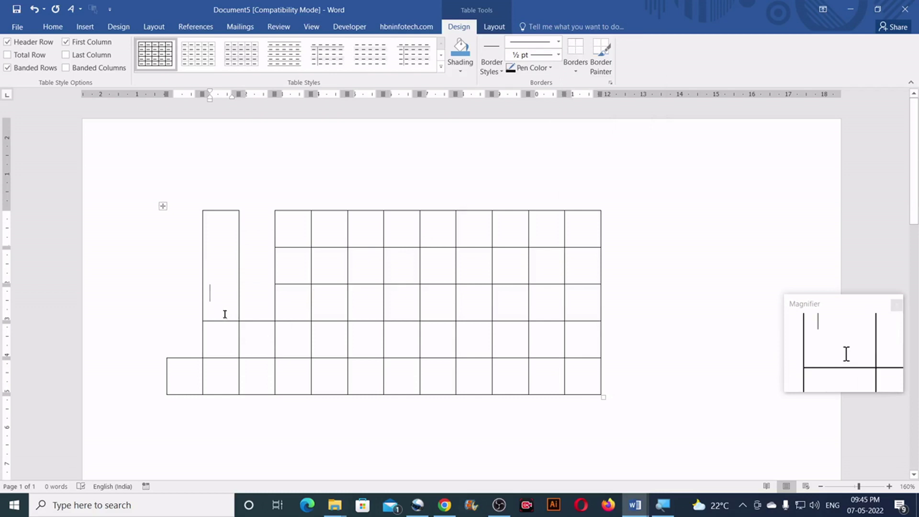
pyautogui.click(575, 72)
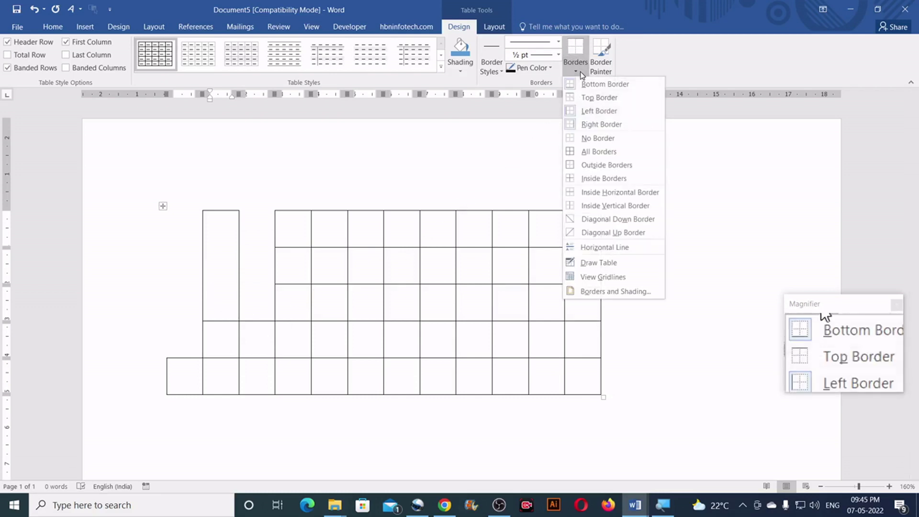
pyautogui.click(571, 87)
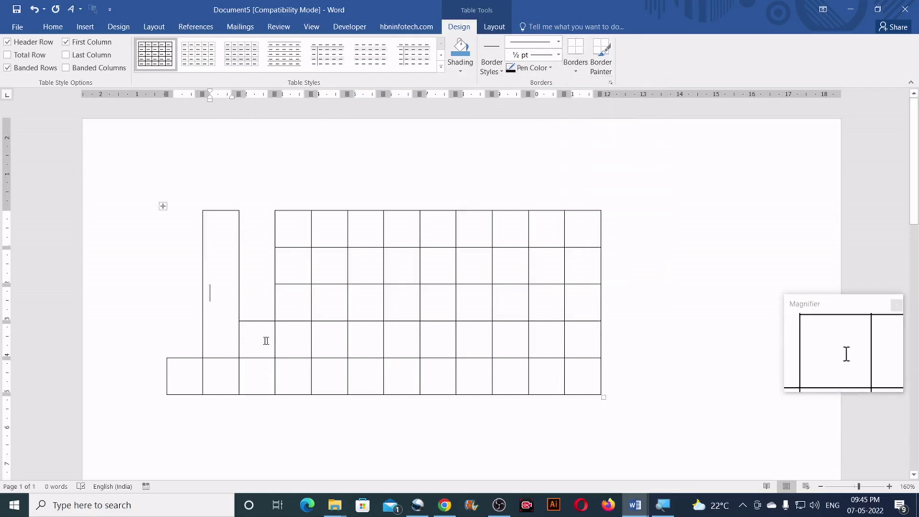
# Remove the left and right borders from the fourth-row cell of the third column.
pyautogui.click(260, 338)
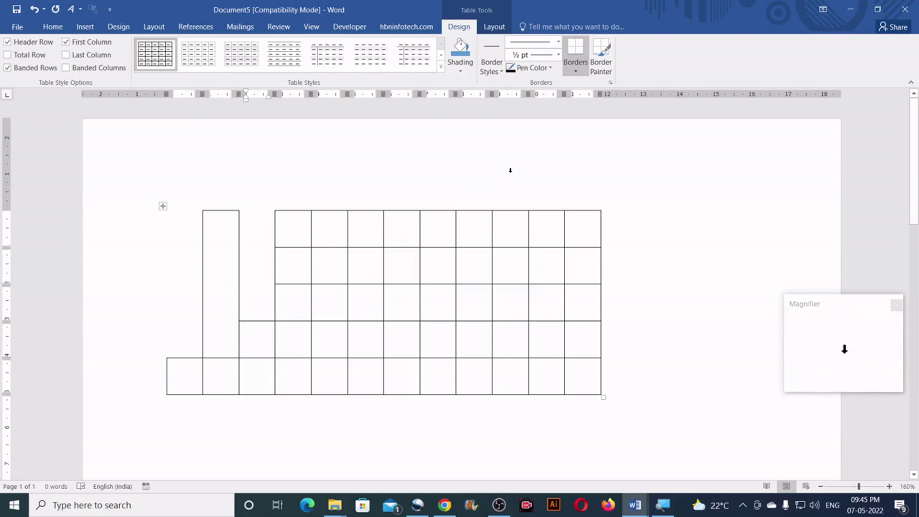
pyautogui.click(576, 74)
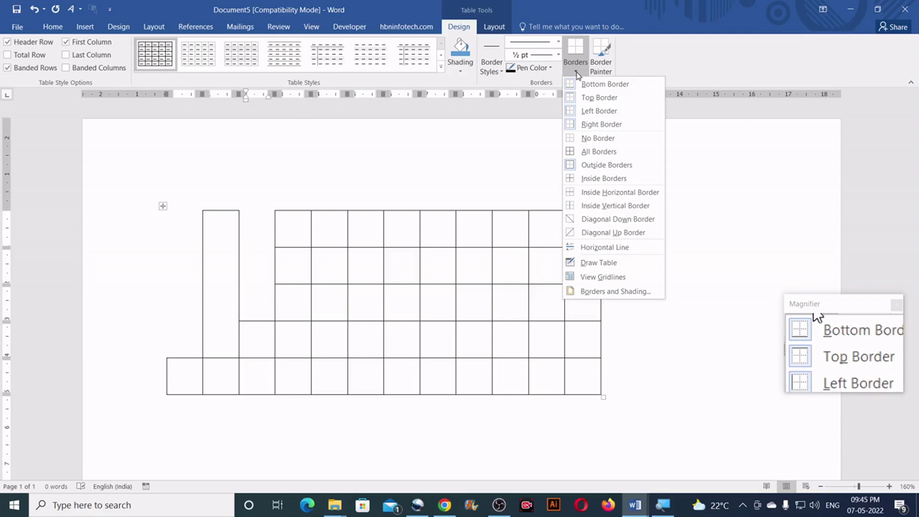
pyautogui.click(569, 109)
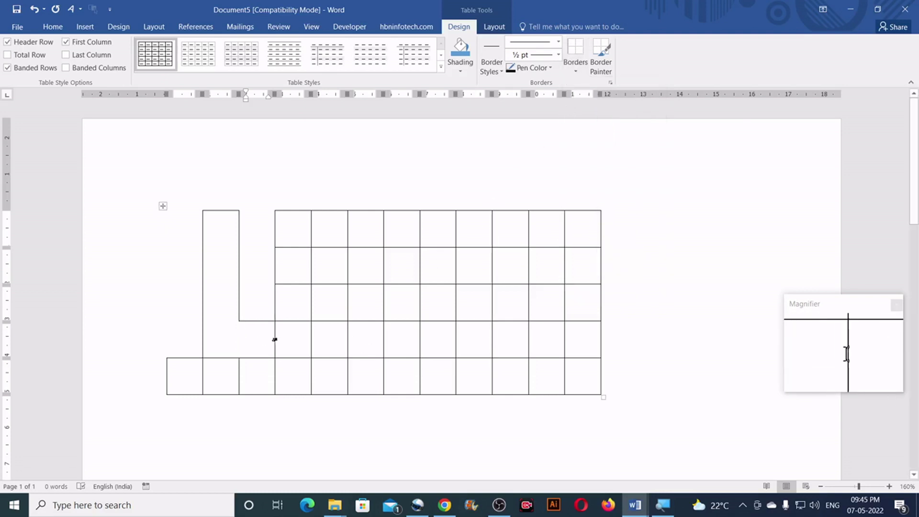
pyautogui.click(575, 72)
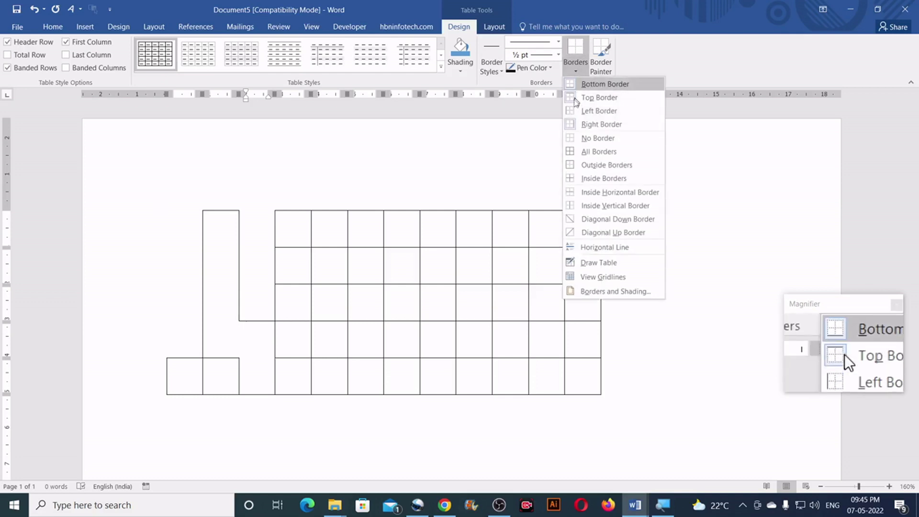
pyautogui.click(570, 125)
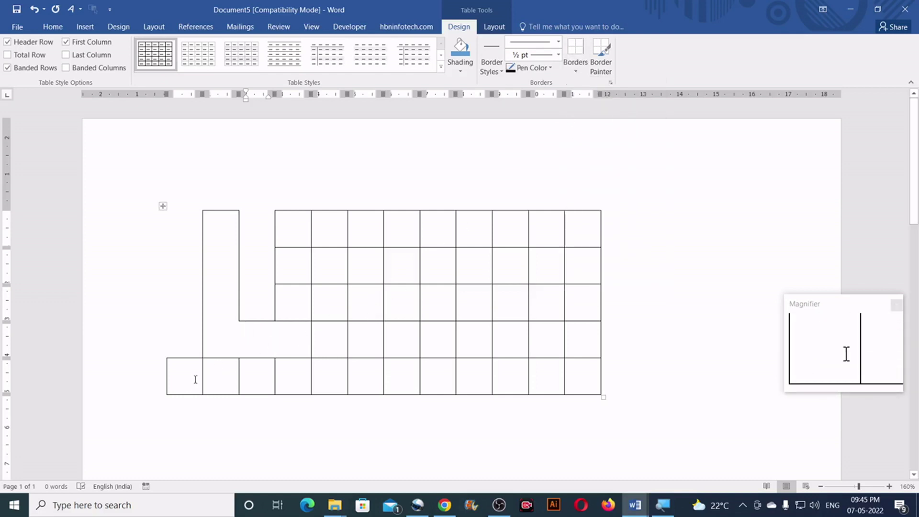
# Clear all borders from every cell of the fifth row.
pyautogui.moveTo(189, 379); pyautogui.dragTo(573, 373)
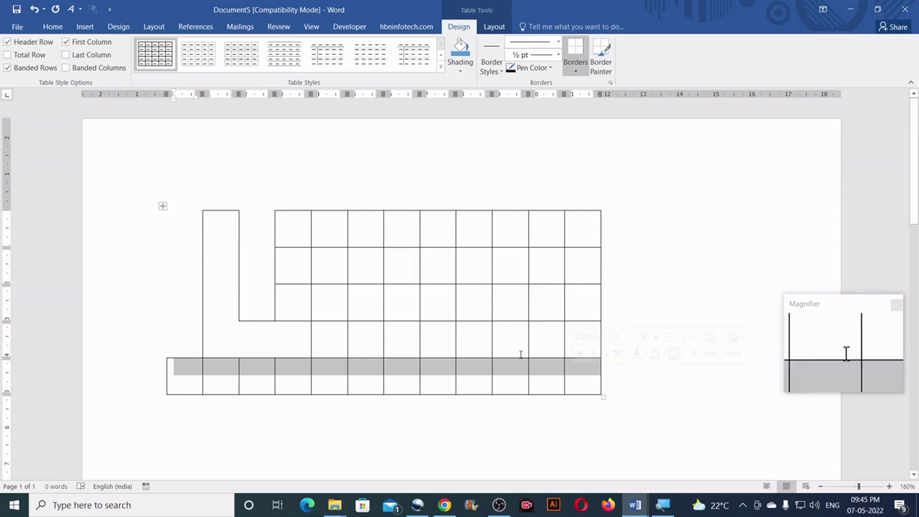
pyautogui.click(578, 71)
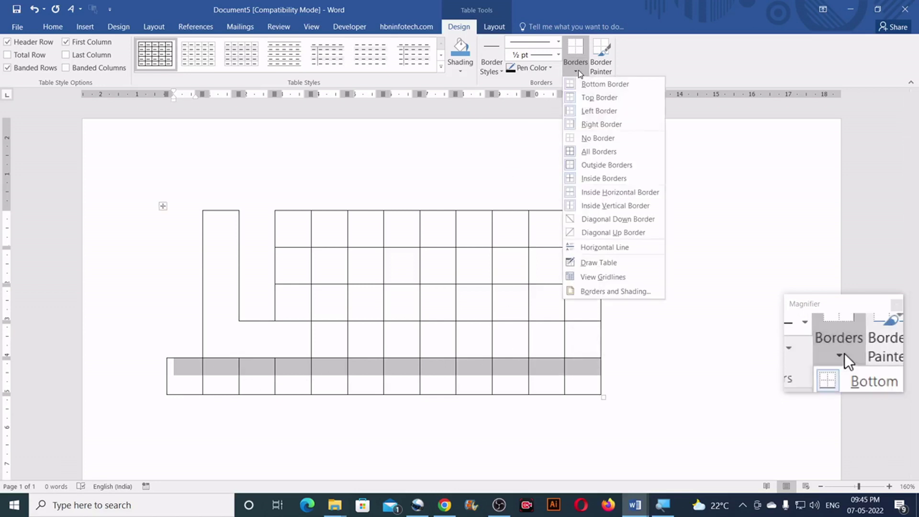
pyautogui.click(570, 136)
# Add a bottom border to the fourth-row cell of the first column.
pyautogui.click(189, 348)
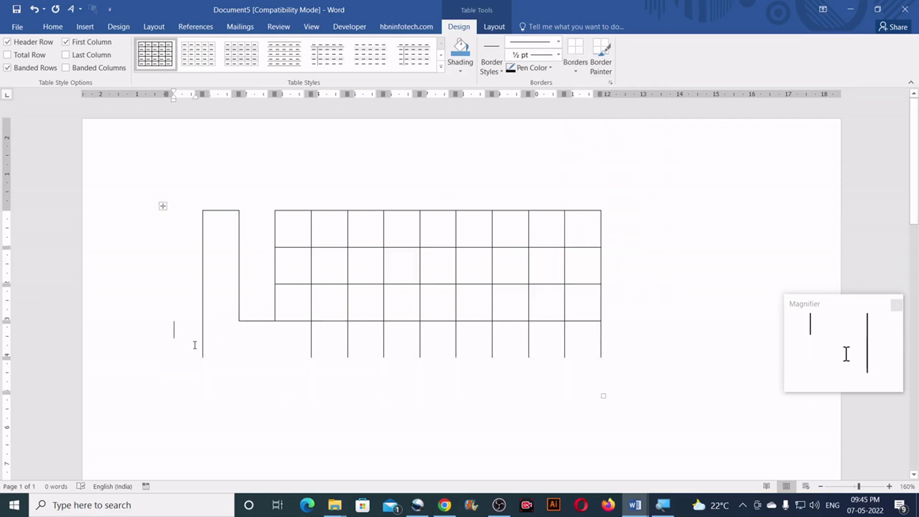
pyautogui.click(575, 69)
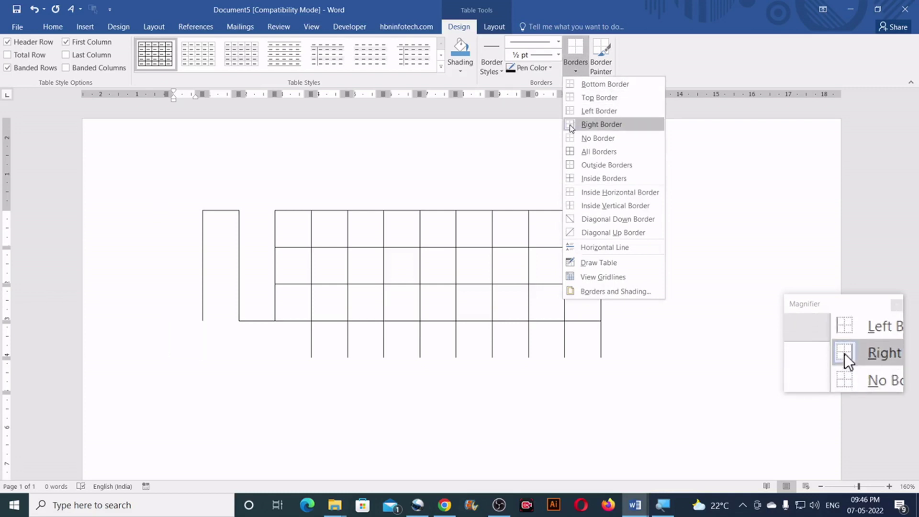
pyautogui.click(570, 86)
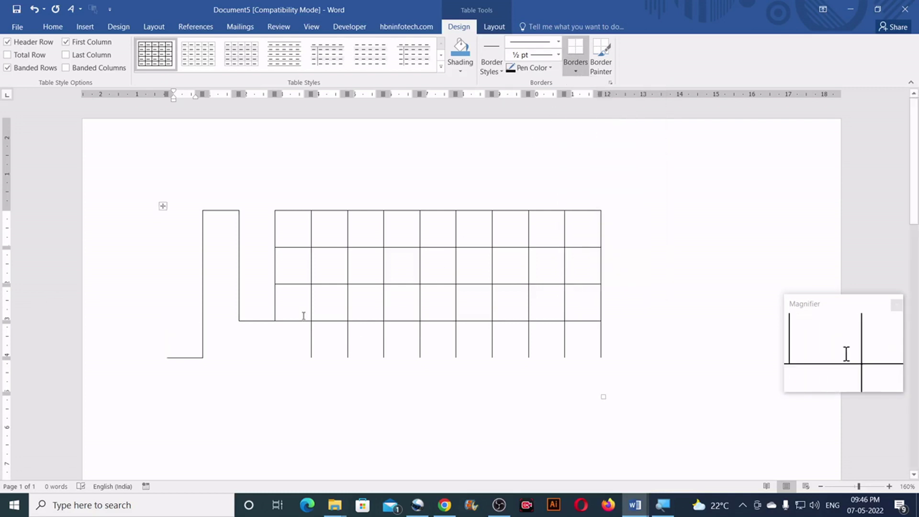
# Remove the inside border between the second- and third-row cells of the fourth column.
pyautogui.moveTo(298, 308); pyautogui.dragTo(293, 261)
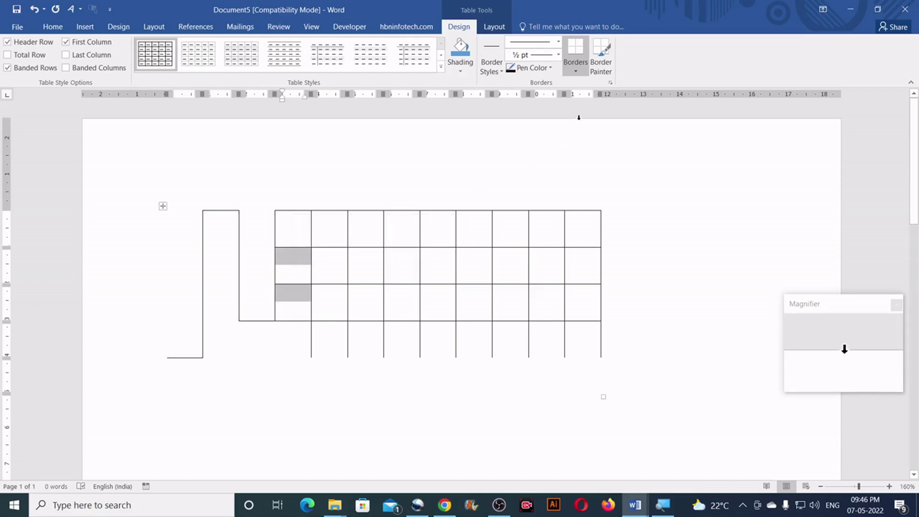
pyautogui.click(577, 71)
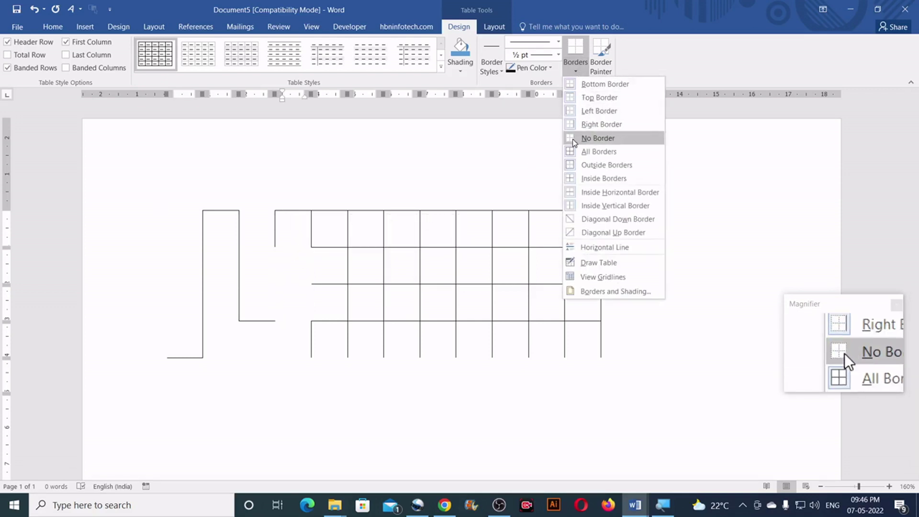
pyautogui.click(571, 182)
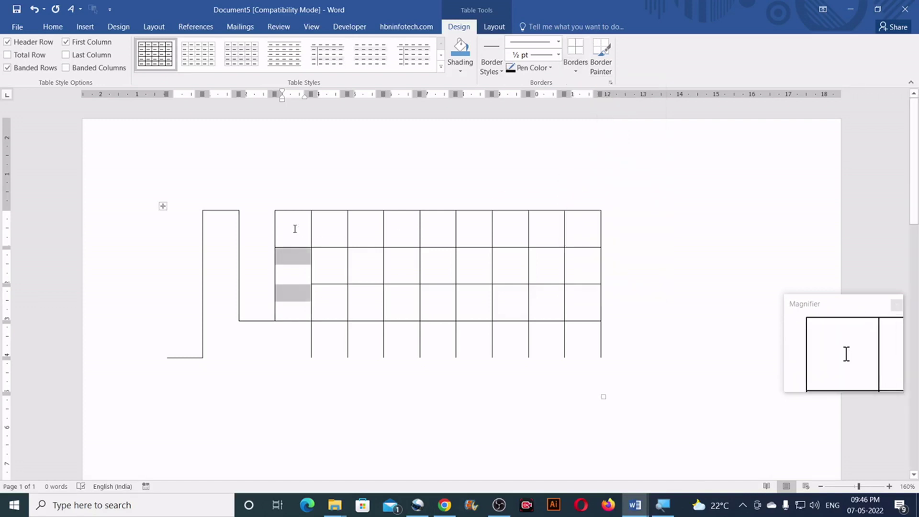
pyautogui.click(295, 229)
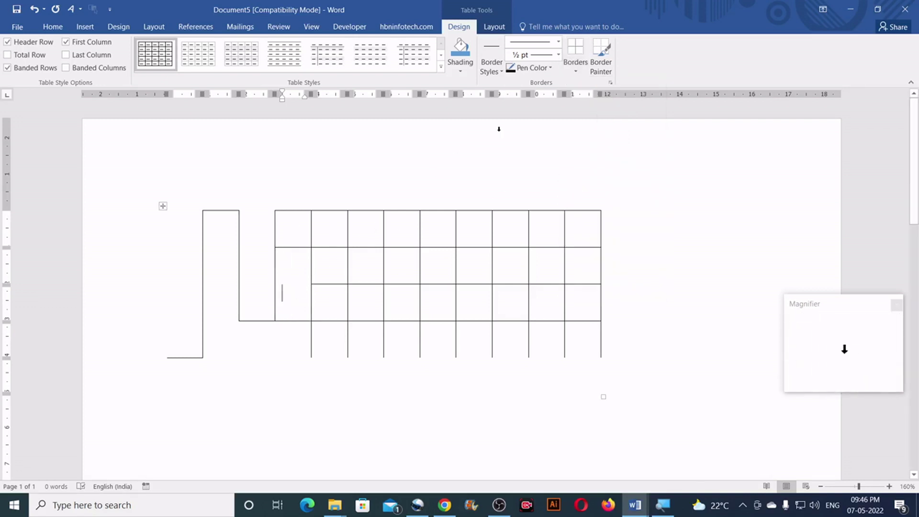
# In the fourth column, remove the third-row cell's bottom border and the first-row cell's left and top borders.
pyautogui.click(576, 73)
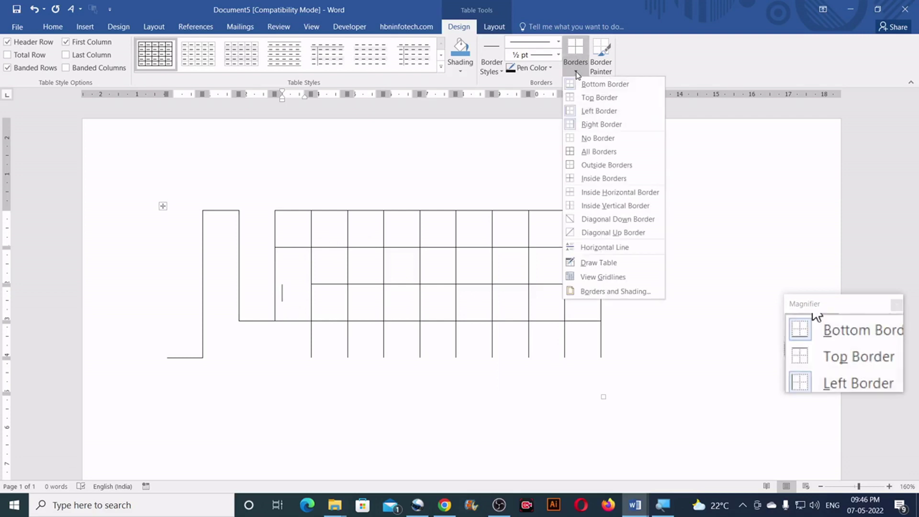
pyautogui.click(588, 84)
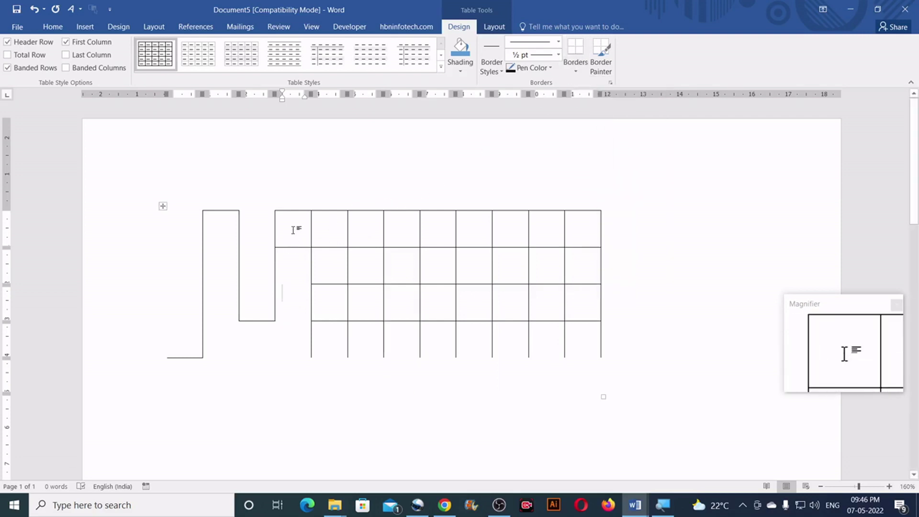
pyautogui.click(577, 72)
pyautogui.click(569, 111)
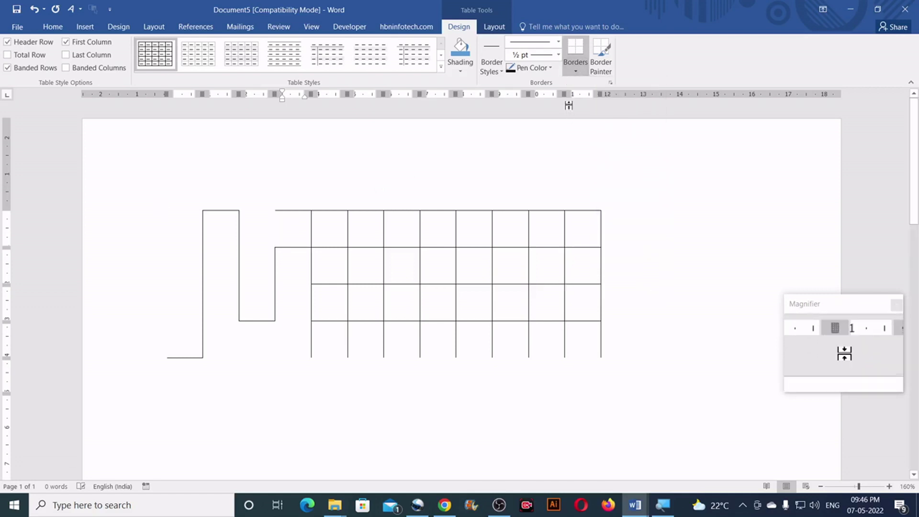
pyautogui.click(576, 73)
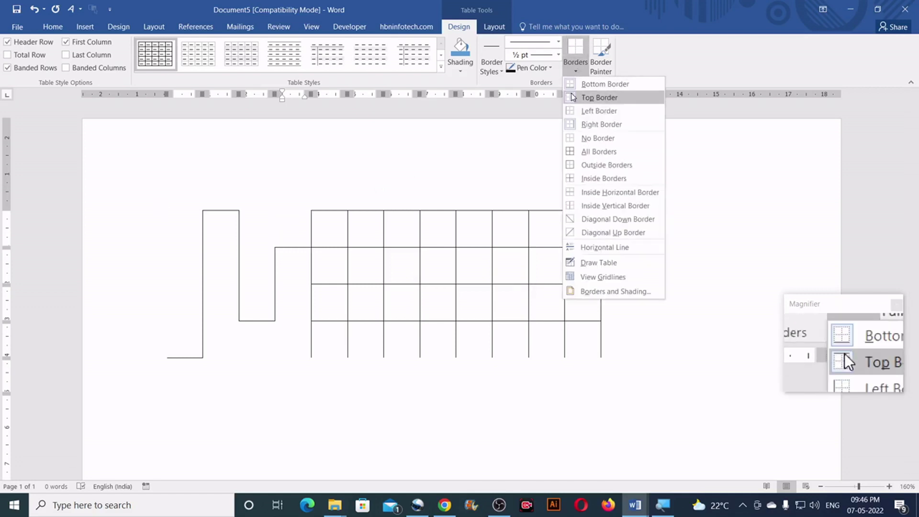
pyautogui.click(578, 97)
# Clear inner borders in the fifth to seventh columns, leaving a raised step around the fifth column's first cell and an outlined seventh column.
pyautogui.moveTo(328, 234)
pyautogui.mouseDown()
pyautogui.moveTo(327, 290)
pyautogui.moveTo(329, 272)
pyautogui.mouseUp()
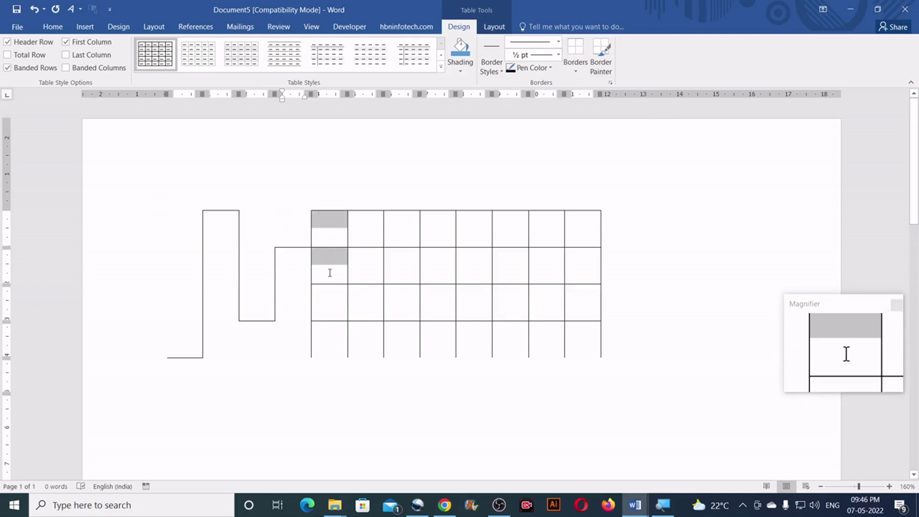
pyautogui.click(581, 74)
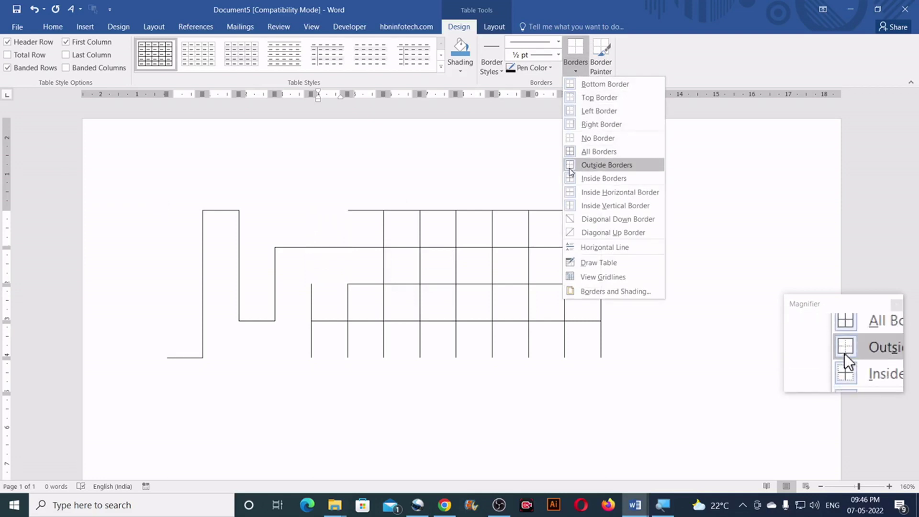
pyautogui.click(569, 139)
pyautogui.click(576, 73)
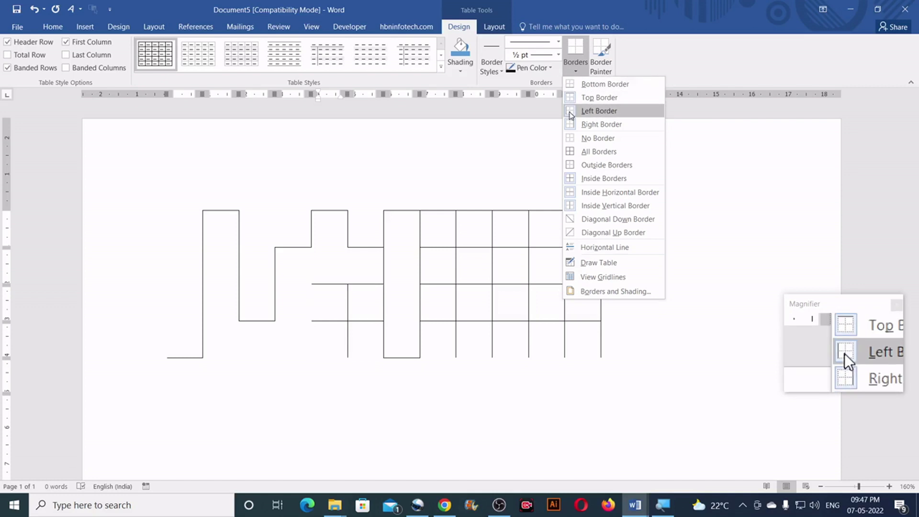
pyautogui.click(577, 76)
pyautogui.click(577, 73)
pyautogui.click(603, 178)
pyautogui.click(576, 73)
pyautogui.click(573, 100)
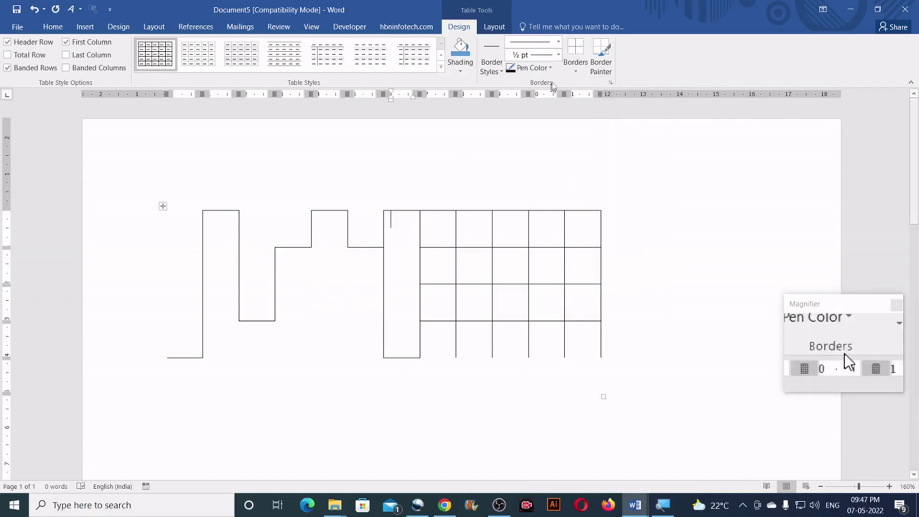
# Try to remove the left border from the second- to fourth-row cells of the seventh column.
pyautogui.click(576, 72)
pyautogui.moveTo(397, 272); pyautogui.dragTo(392, 335)
pyautogui.click(576, 73)
pyautogui.click(578, 76)
pyautogui.hotkey('ctrl', 'z')
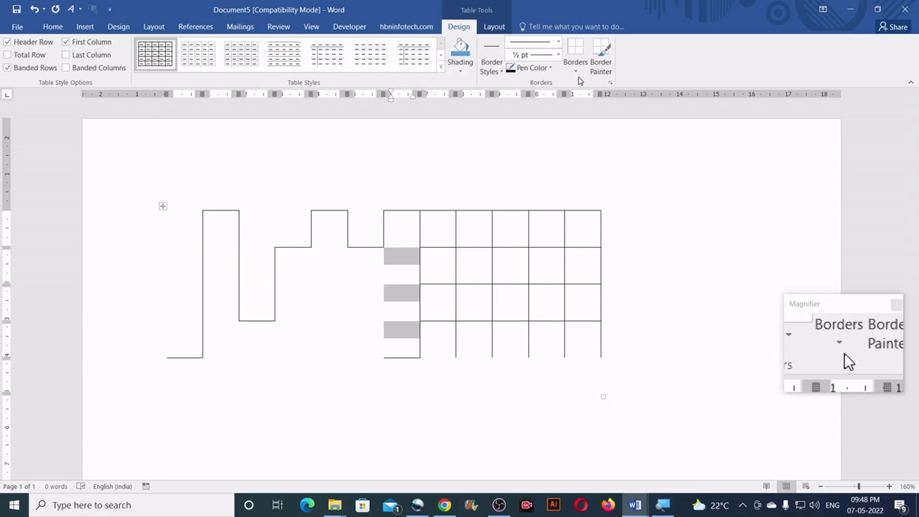
# Remove the left and top borders of the seventh column's first cell and the left, top and inside borders of the eighth column's first two cells.
pyautogui.click(576, 72)
pyautogui.click(588, 94)
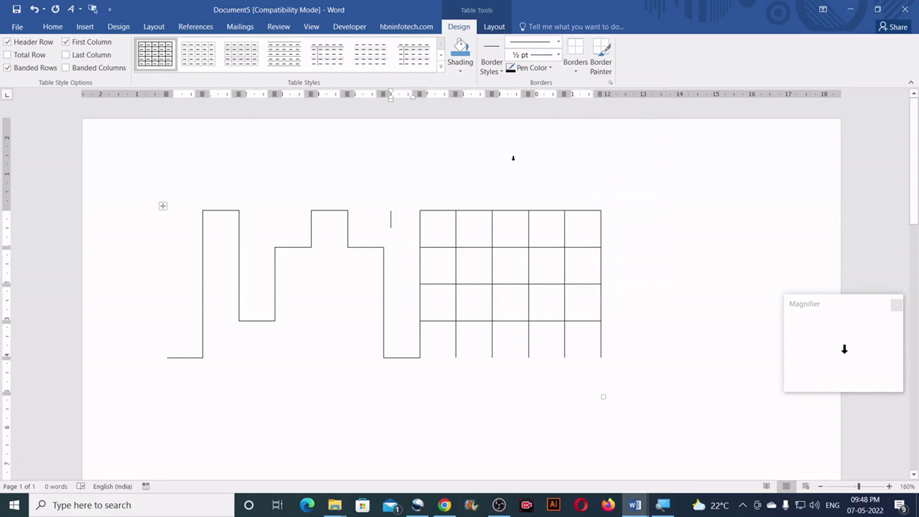
pyautogui.moveTo(438, 263); pyautogui.dragTo(438, 225)
pyautogui.click(576, 72)
pyautogui.click(588, 97)
pyautogui.click(576, 72)
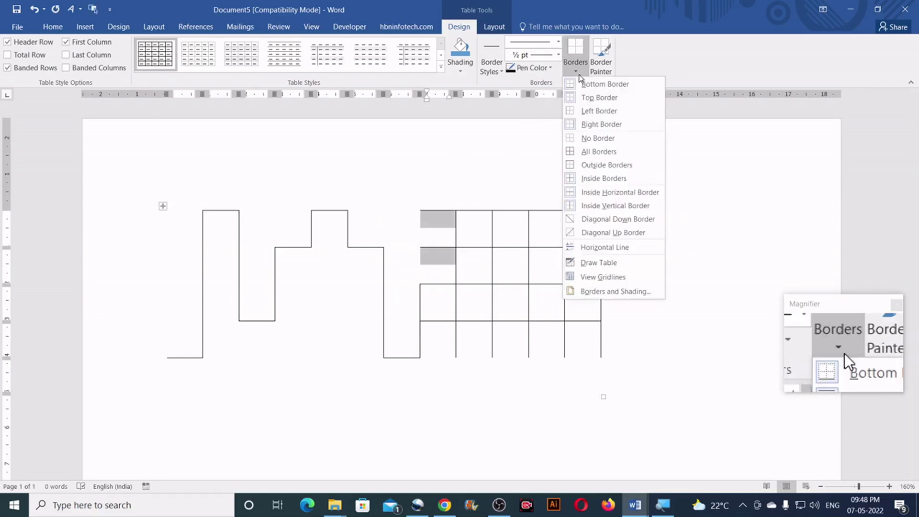
pyautogui.click(598, 110)
# Remove the left and top borders of the ninth column's first cell and clear the third- and fourth-row cells of the eighth to tenth columns.
pyautogui.click(463, 219)
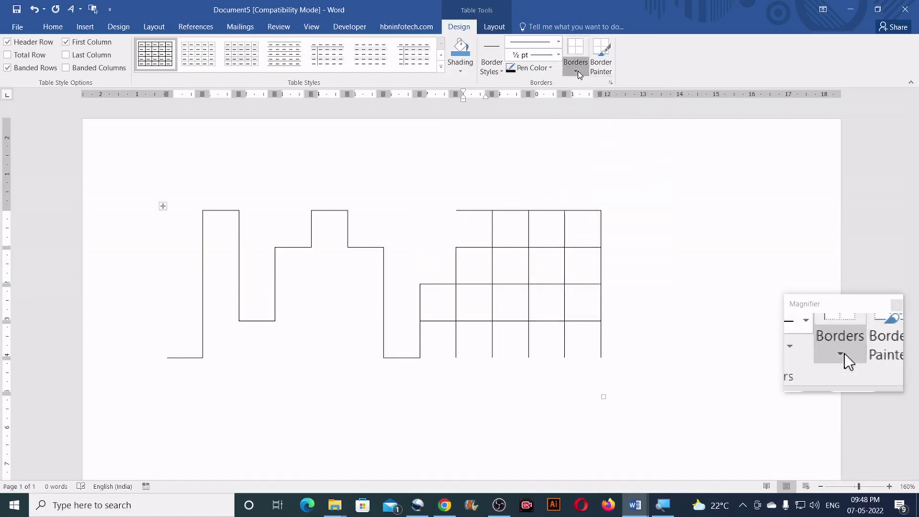
pyautogui.moveTo(455, 305); pyautogui.dragTo(511, 330)
pyautogui.click(576, 72)
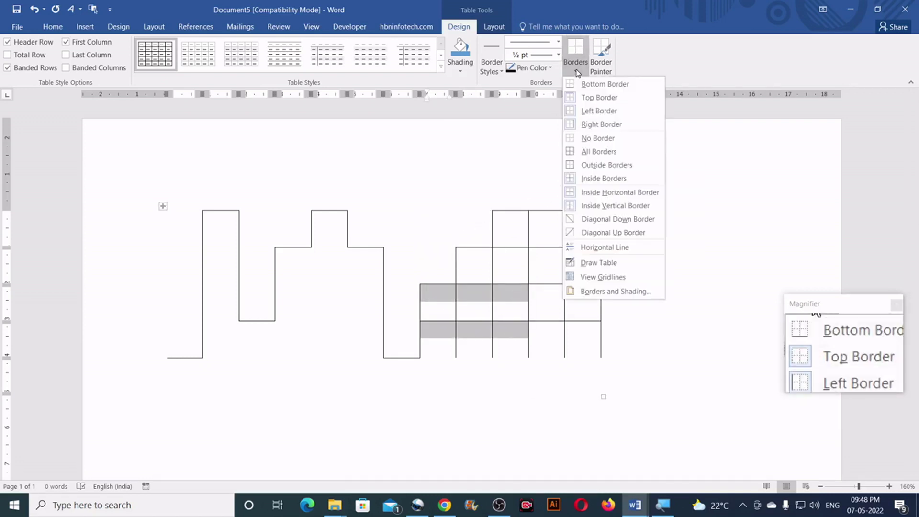
pyautogui.click(572, 152)
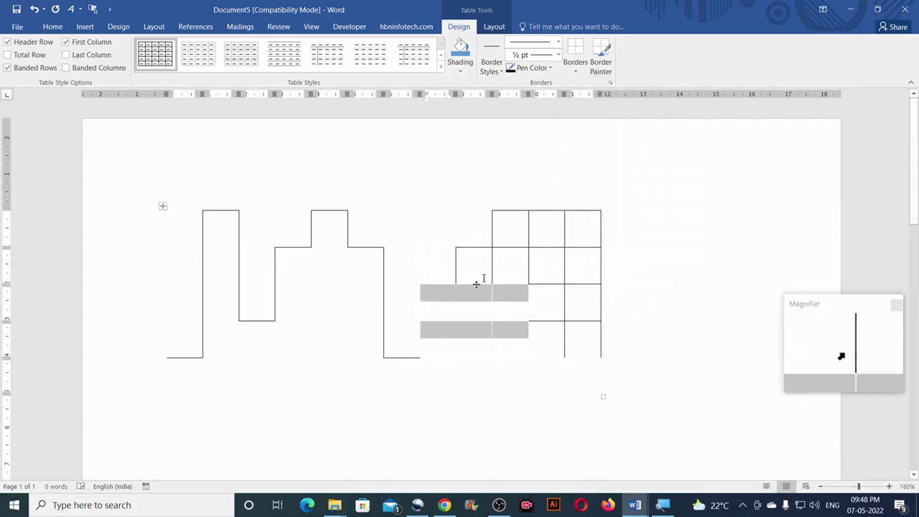
# Clear the second-row cells of the ninth to eleventh columns and restore the stepped outline along the eighth and ninth columns.
pyautogui.moveTo(455, 273); pyautogui.dragTo(551, 258)
pyautogui.click(575, 72)
pyautogui.click(585, 138)
pyautogui.click(575, 72)
pyautogui.click(579, 96)
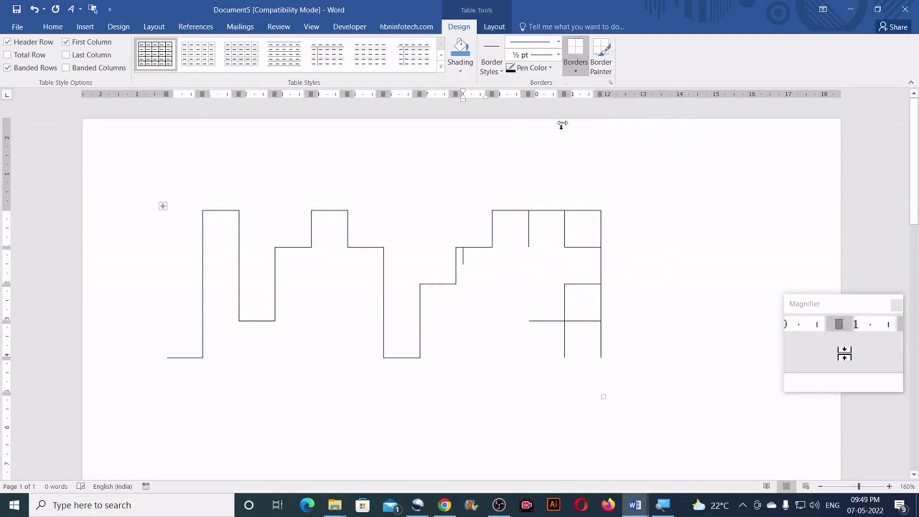
# Remove the top border of the eleventh column's first cell and add a left border to its second- and third-row cells.
pyautogui.click(543, 257)
pyautogui.click(575, 72)
pyautogui.click(588, 215)
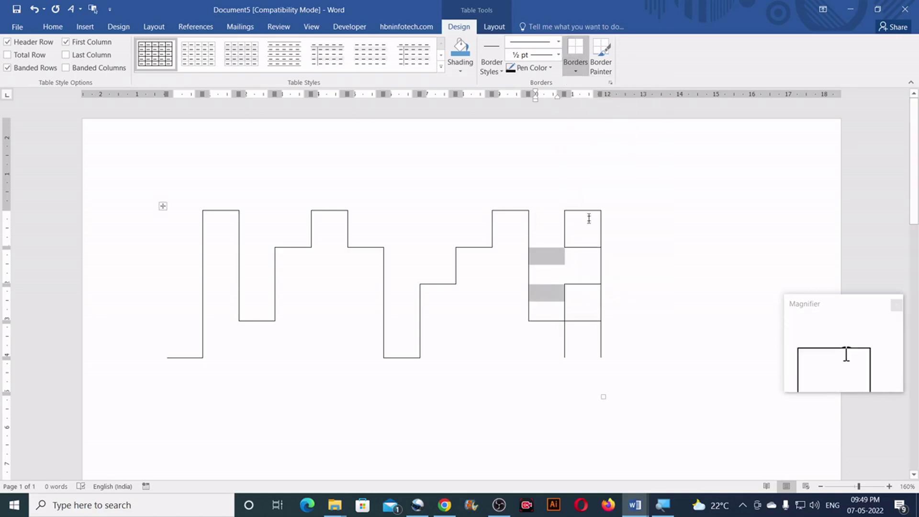
# Clear the first two cells of the twelfth column and remove the border between its third- and fourth-row cells.
pyautogui.click(581, 222)
pyautogui.click(575, 72)
pyautogui.click(575, 71)
pyautogui.click(576, 72)
pyautogui.click(574, 89)
pyautogui.click(575, 72)
pyautogui.moveTo(596, 216); pyautogui.dragTo(593, 330)
pyautogui.click(598, 138)
pyautogui.click(579, 72)
pyautogui.click(570, 151)
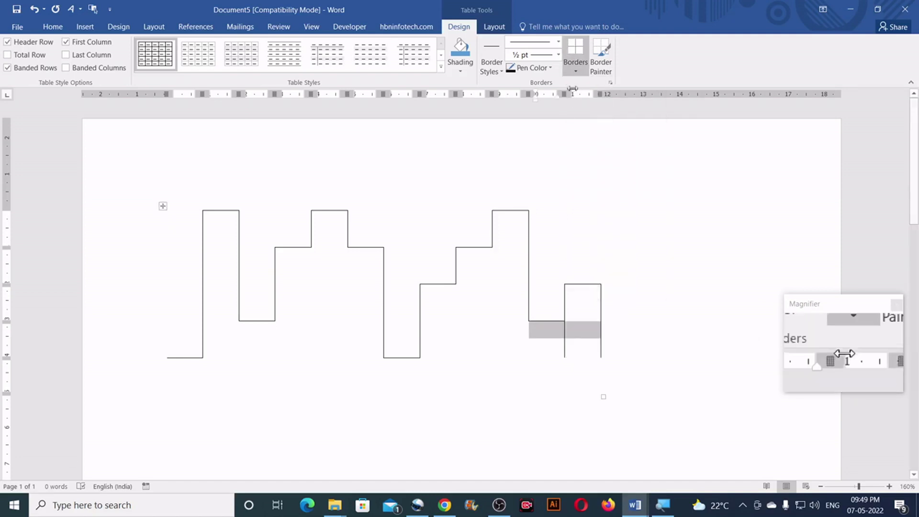
# Clear the fourth-row borders of the twelfth column and remove the right border from its third-row cell.
pyautogui.click(576, 72)
pyautogui.click(574, 178)
pyautogui.click(582, 293)
pyautogui.click(575, 72)
pyautogui.click(583, 140)
pyautogui.click(417, 464)
pyautogui.click(499, 505)
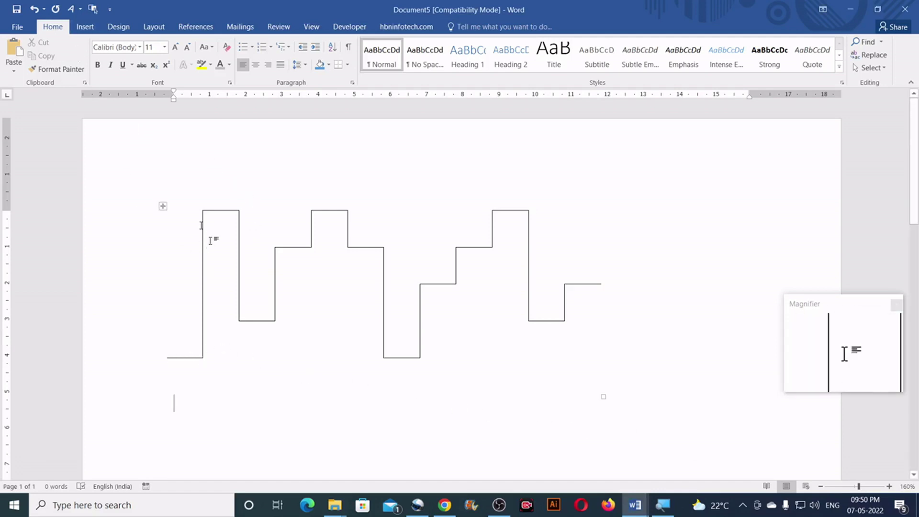
# Insert a Simple Text Box below the stepped line pattern and replace its placeholder text with "JAN".
pyautogui.doubleClick(206, 109)
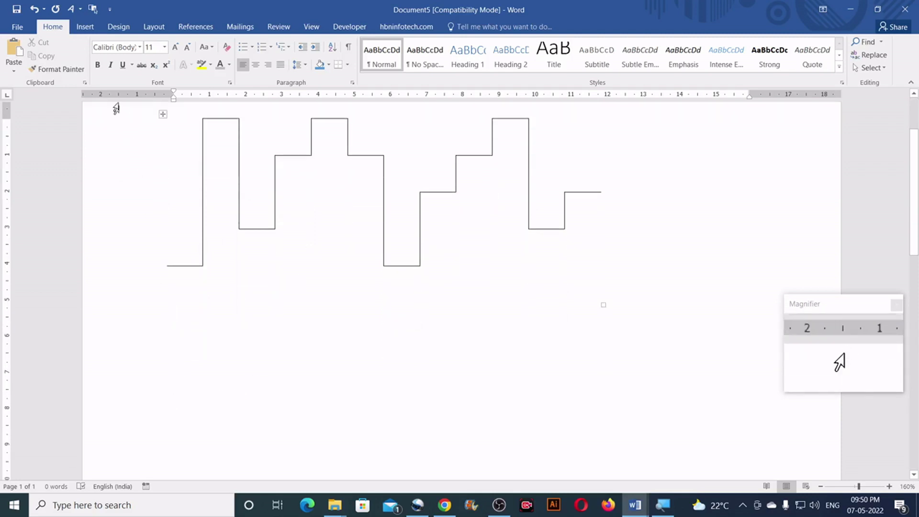
pyautogui.click(94, 31)
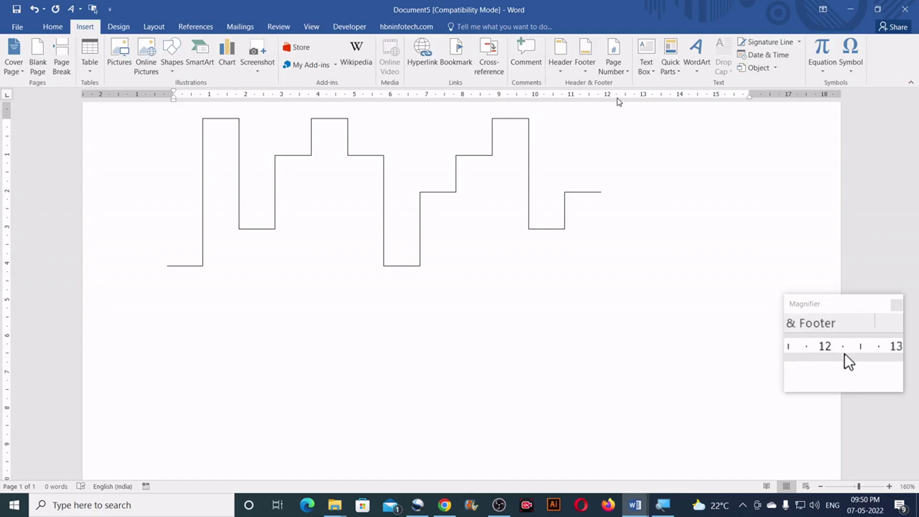
pyautogui.click(648, 72)
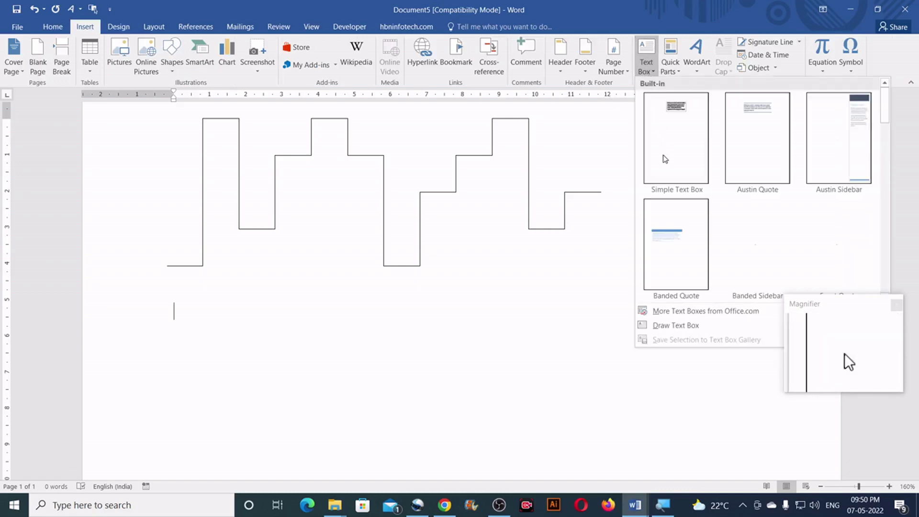
pyautogui.click(641, 158)
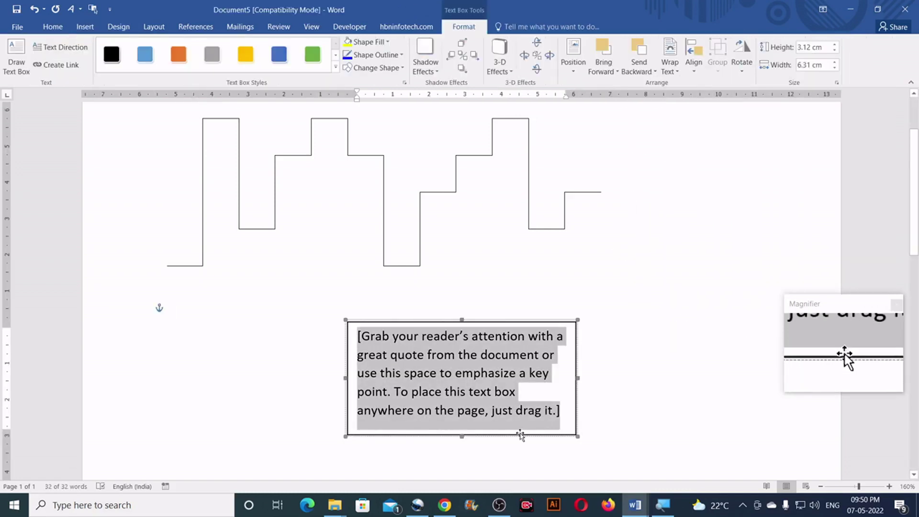
pyautogui.write('JAN')
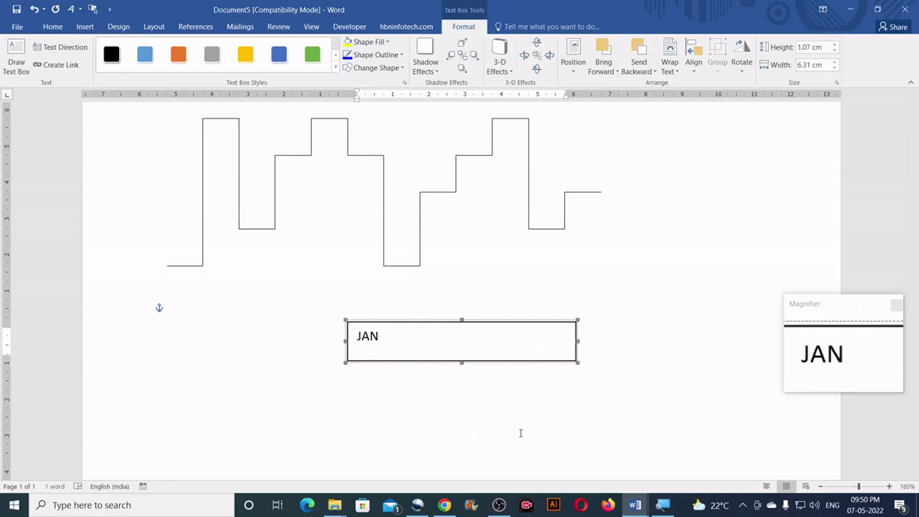
# Set the JAN text box's left, right, top and bottom internal margins to 0 and its vertical alignment to Center.
pyautogui.rightClick(575, 326)
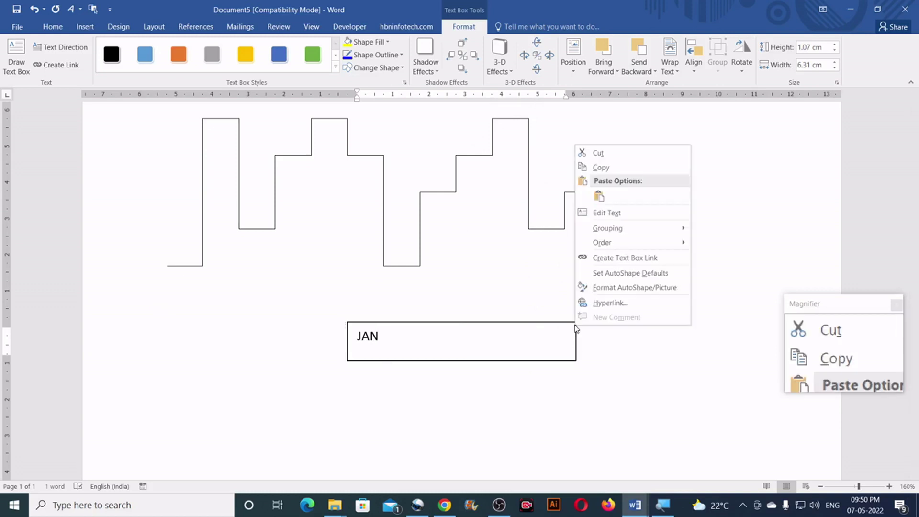
pyautogui.click(562, 326)
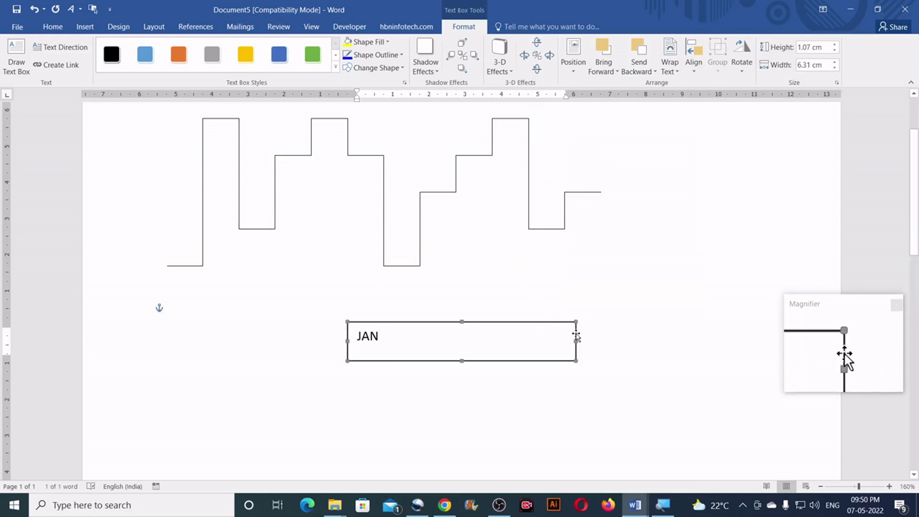
pyautogui.rightClick(576, 333)
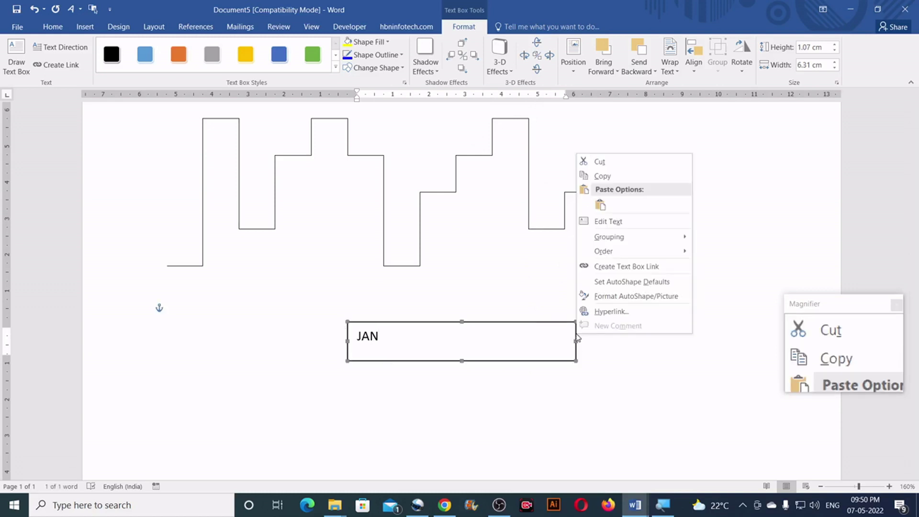
pyautogui.click(632, 297)
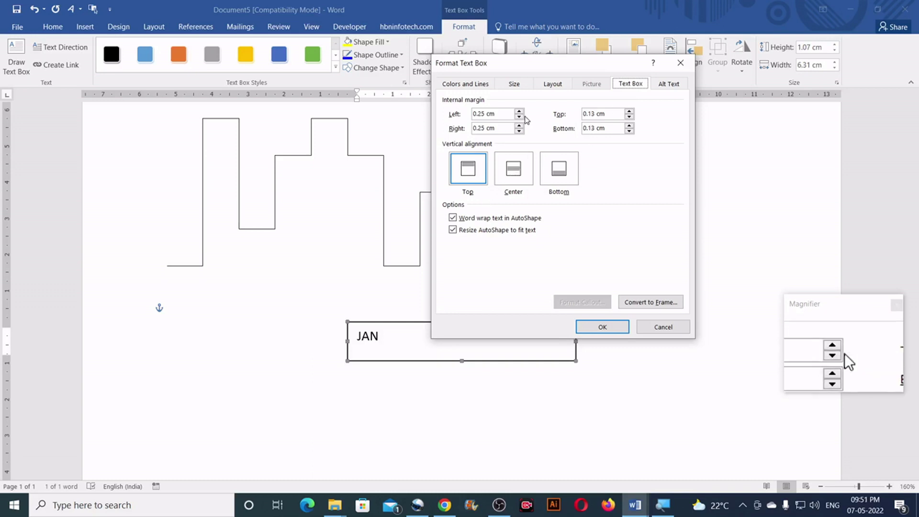
pyautogui.moveTo(509, 113); pyautogui.dragTo(441, 110)
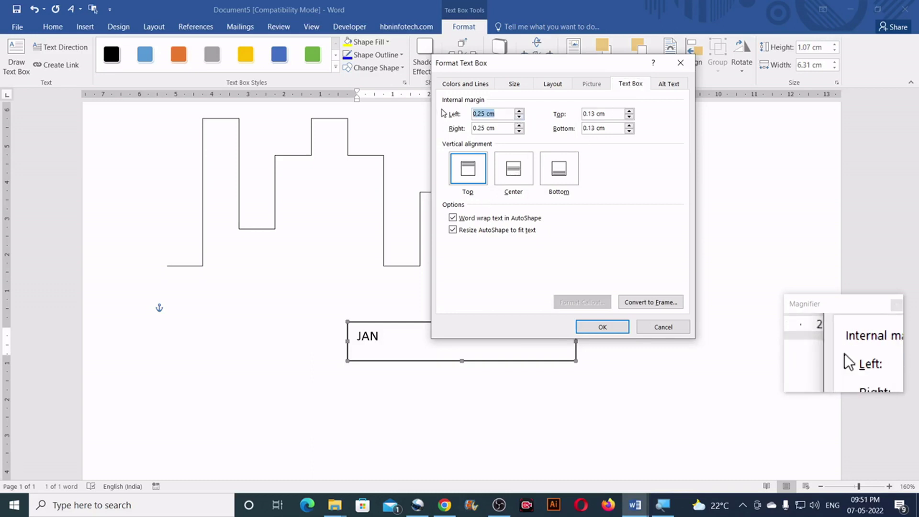
pyautogui.write('0')
pyautogui.moveTo(498, 127); pyautogui.dragTo(473, 128)
pyautogui.write('0')
pyautogui.moveTo(607, 114); pyautogui.dragTo(548, 116)
pyautogui.write('0')
pyautogui.moveTo(609, 130); pyautogui.dragTo(551, 129)
pyautogui.write('0')
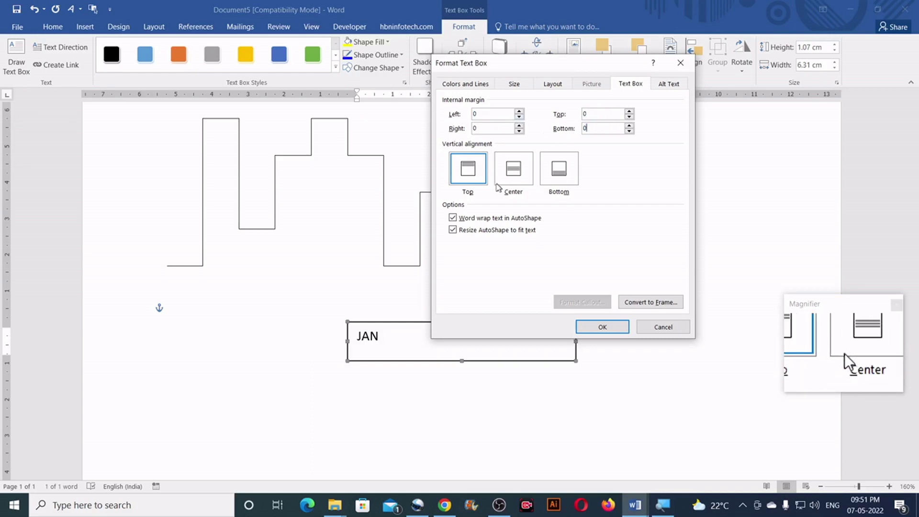
pyautogui.click(515, 172)
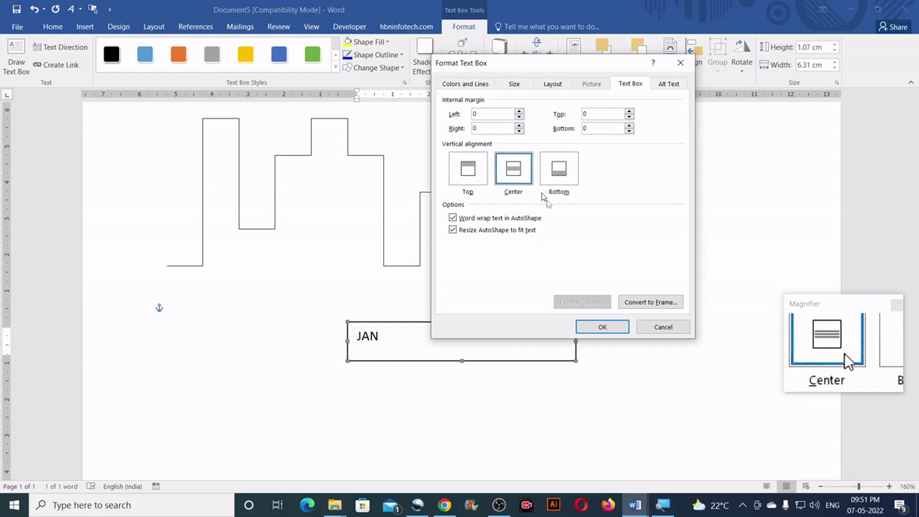
pyautogui.click(599, 329)
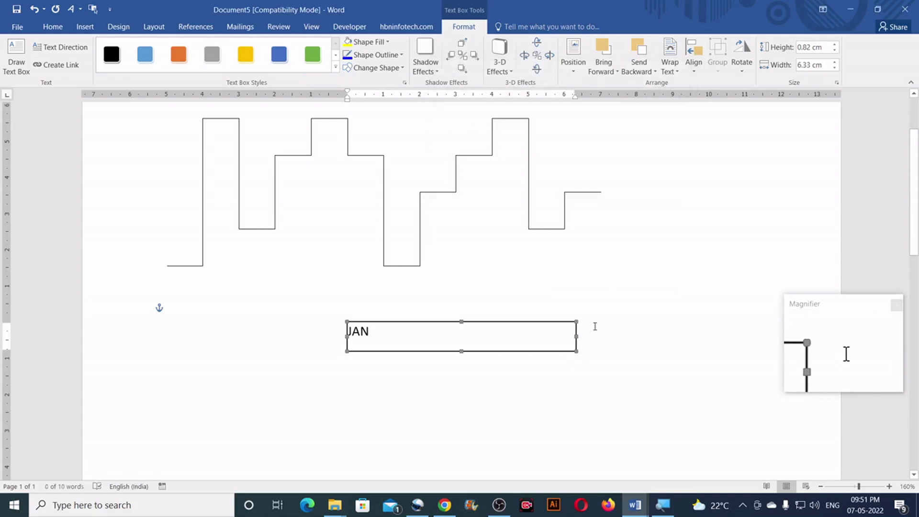
# Set the JAN text box's wrapping to In Front of Text and narrow the box to about 0.63 cm wide.
pyautogui.click(677, 72)
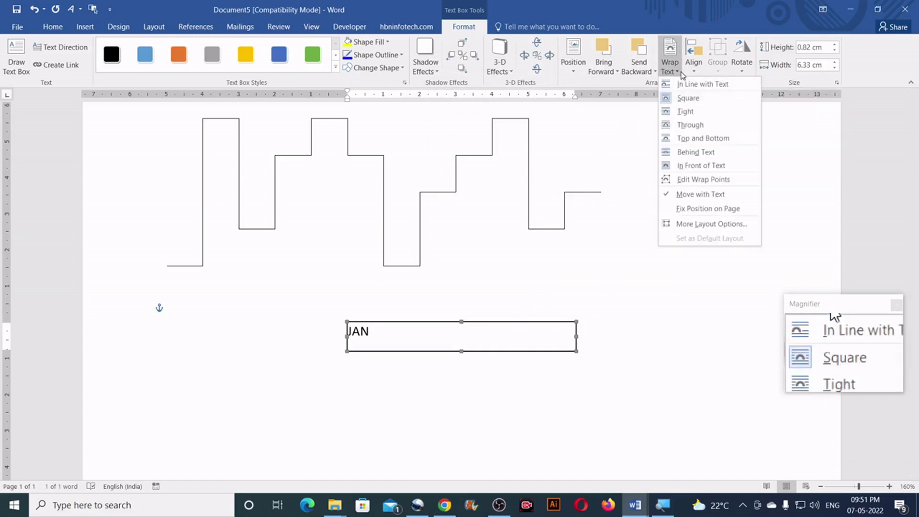
pyautogui.click(679, 165)
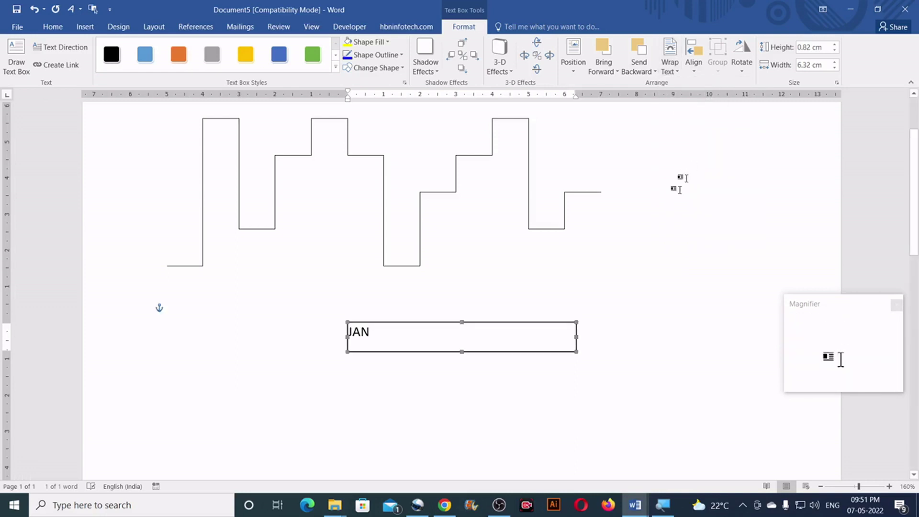
pyautogui.click(552, 344)
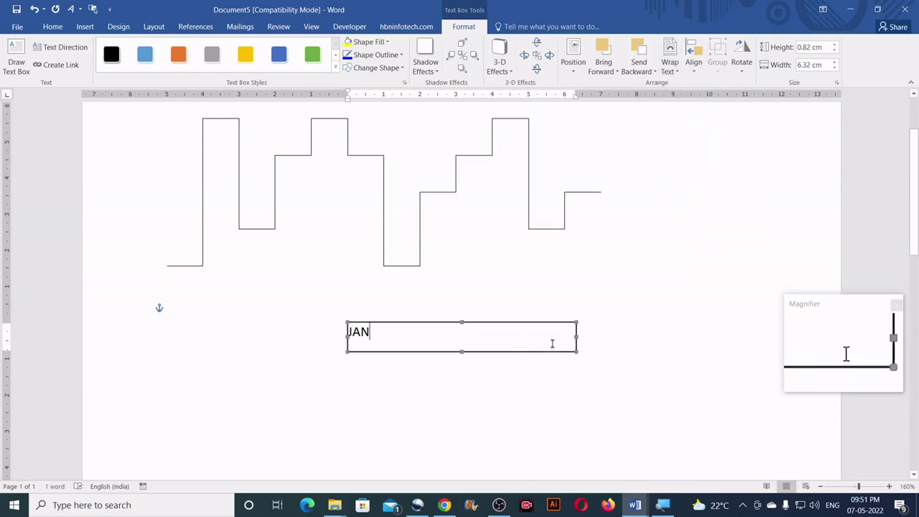
pyautogui.click(576, 336)
pyautogui.moveTo(576, 336); pyautogui.dragTo(369, 336)
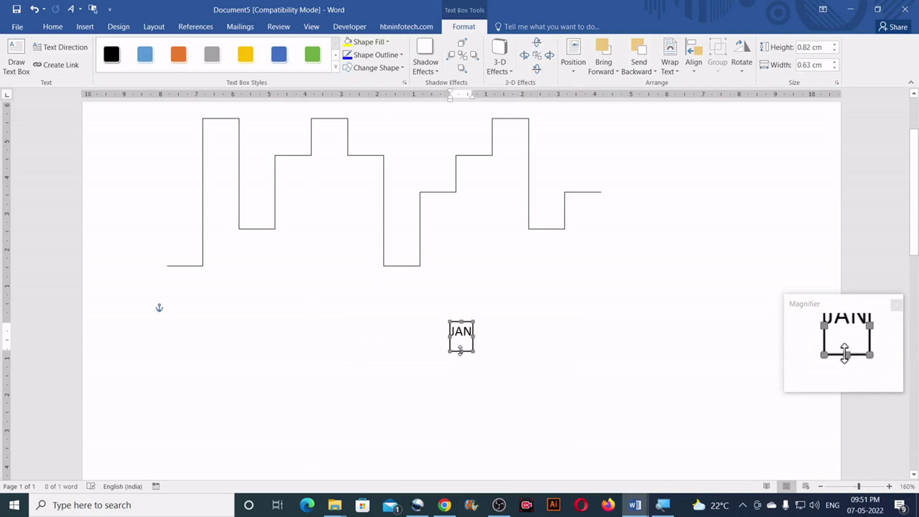
# Place the JAN text box, 0.52 cm high, on the first low step of the pattern and remove its outline.
pyautogui.moveTo(463, 340); pyautogui.dragTo(189, 242)
pyautogui.scroll(3, 254, 257)
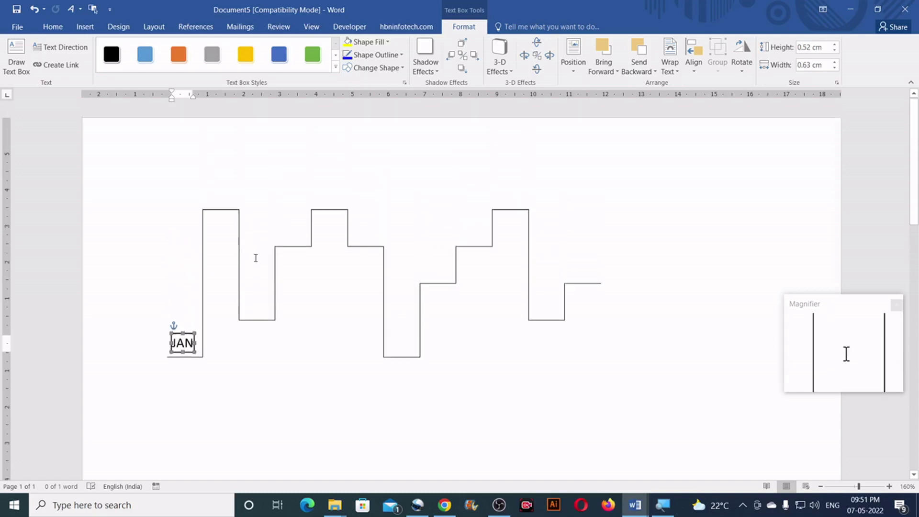
pyautogui.click(401, 54)
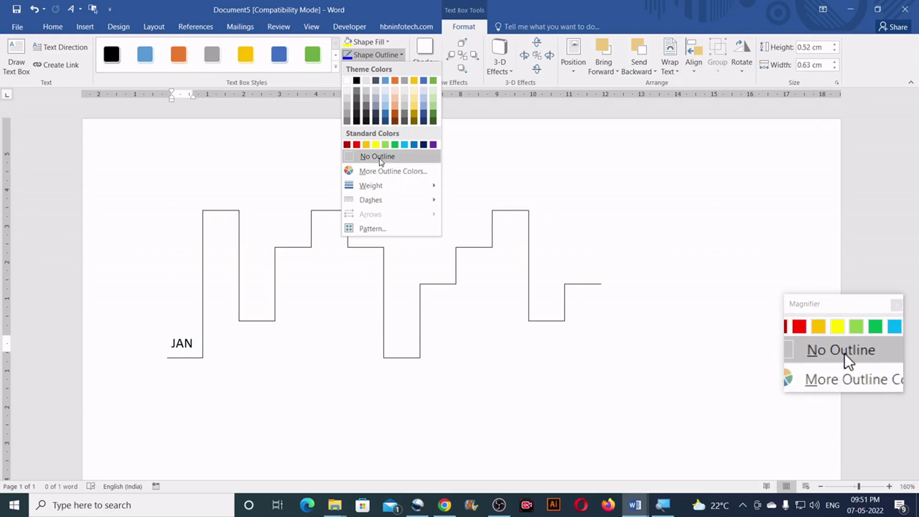
pyautogui.click(377, 157)
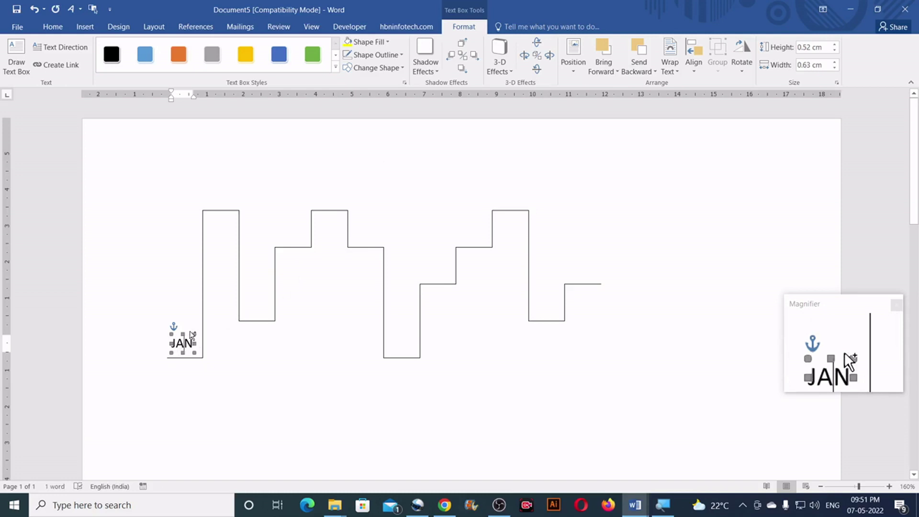
# Copy the JAN text box onto each of the remaining horizontal steps of the line pattern.
pyautogui.moveTo(191, 333); pyautogui.dragTo(227, 188)
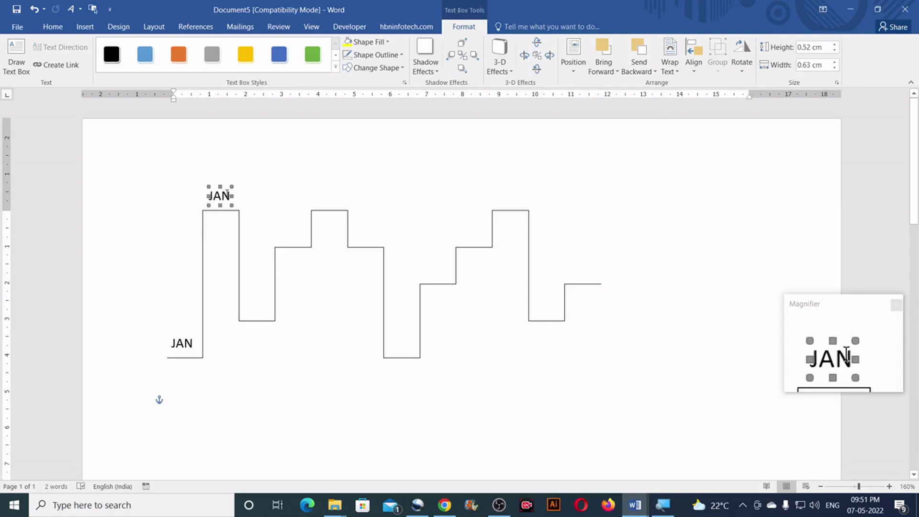
pyautogui.click(226, 186)
pyautogui.moveTo(228, 188); pyautogui.dragTo(263, 299)
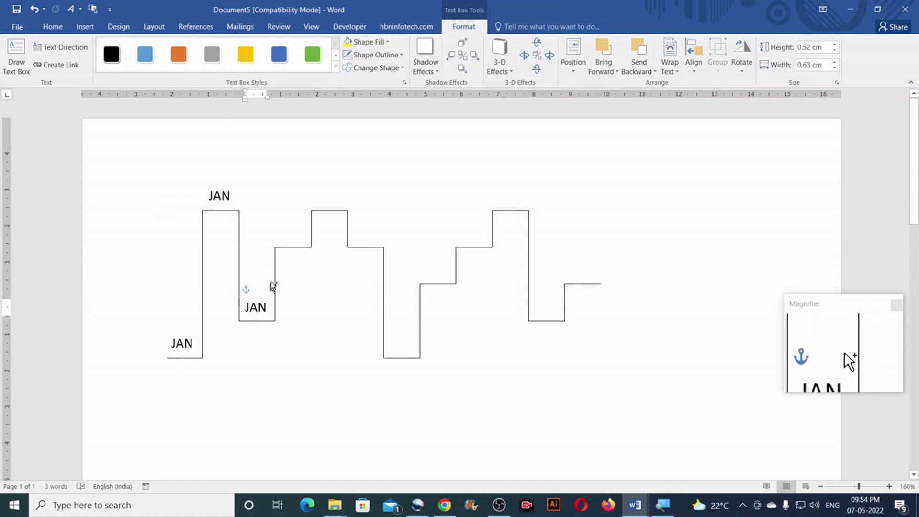
pyautogui.moveTo(269, 287); pyautogui.dragTo(592, 261)
pyautogui.click(287, 435)
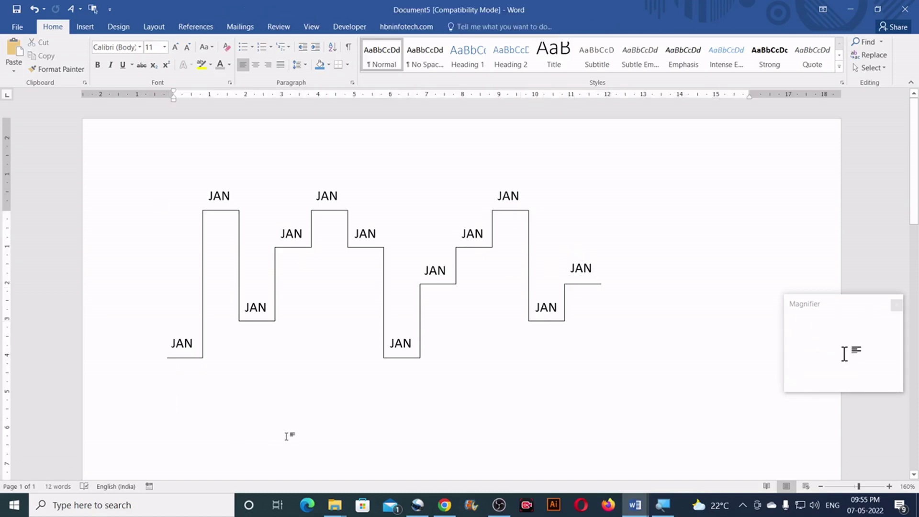
pyautogui.click(499, 505)
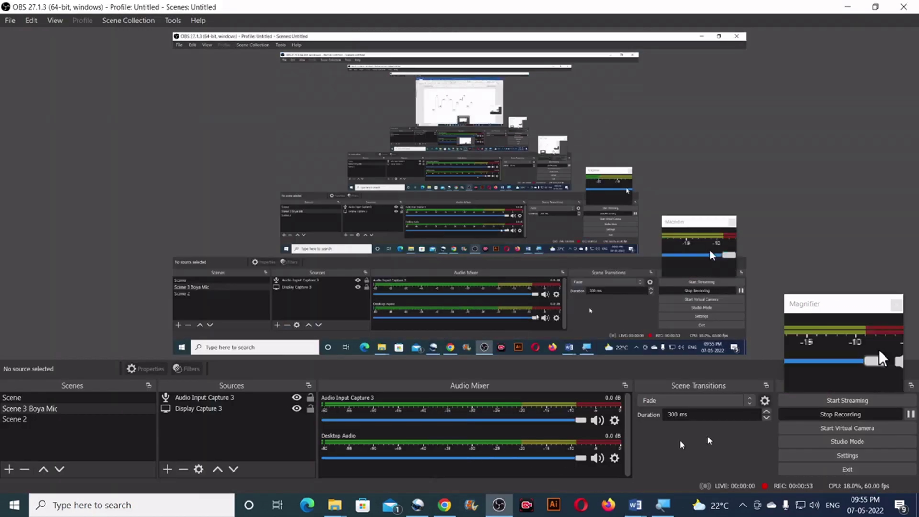
pyautogui.click(864, 420)
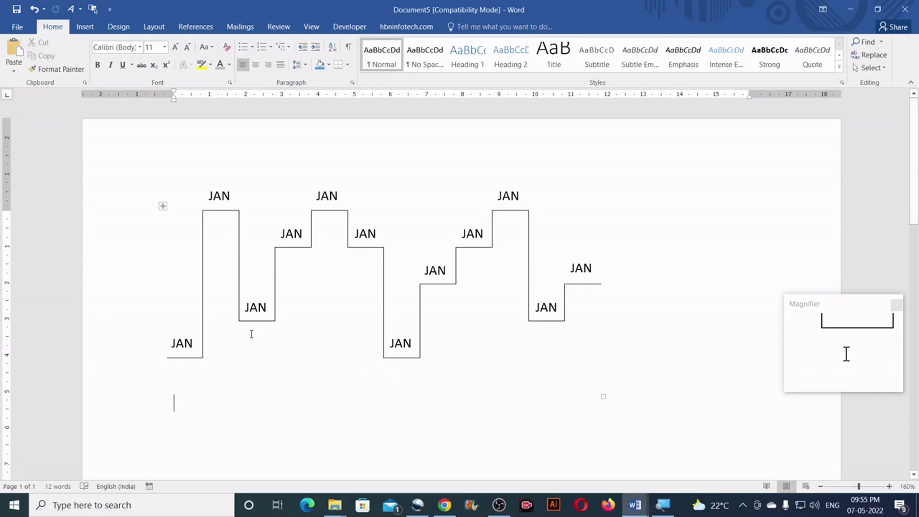
# Replace the text of the label above the pattern's second step with "FEB".
pyautogui.moveTo(240, 393); pyautogui.dragTo(228, 198)
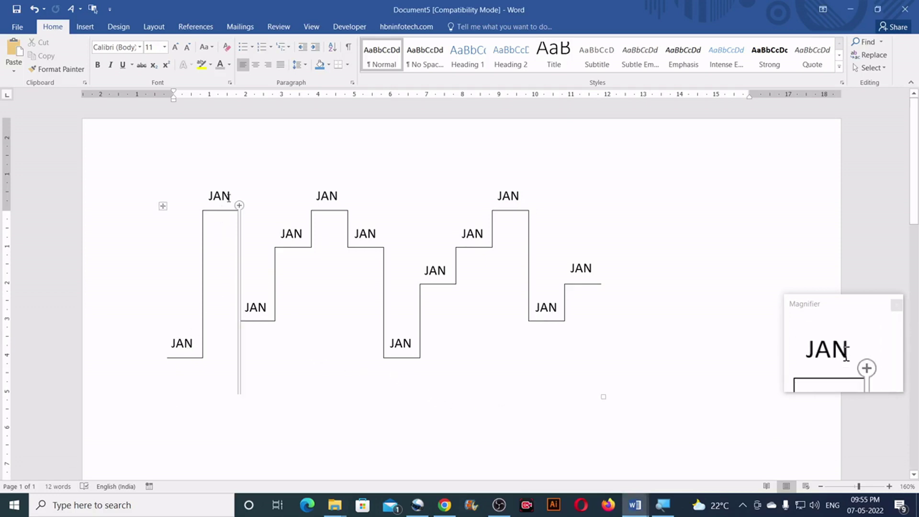
pyautogui.click(228, 196)
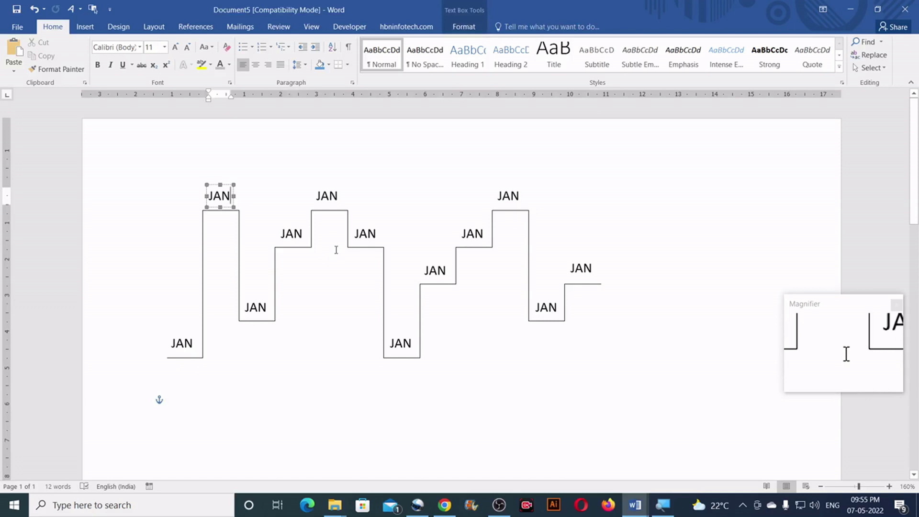
pyautogui.press('BackSpace')
pyautogui.press('BackSpace')
pyautogui.press('BackSpace')
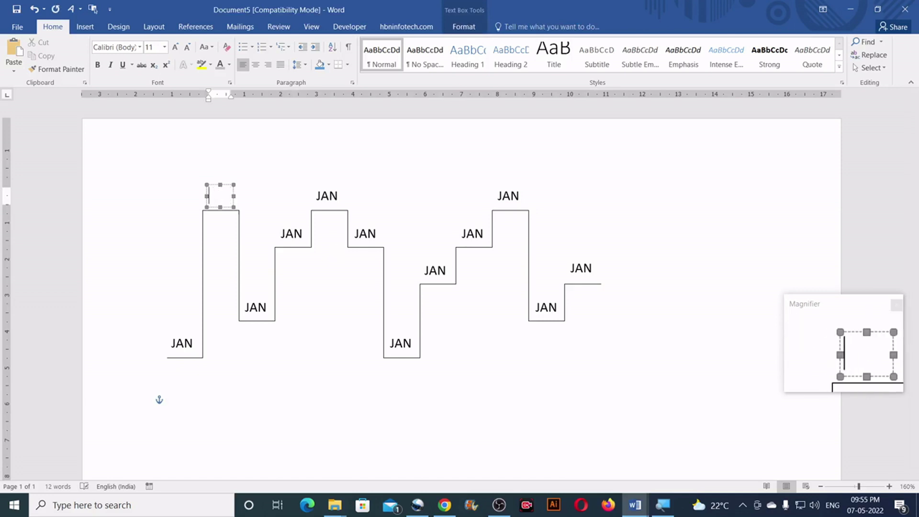
pyautogui.write('FEB')
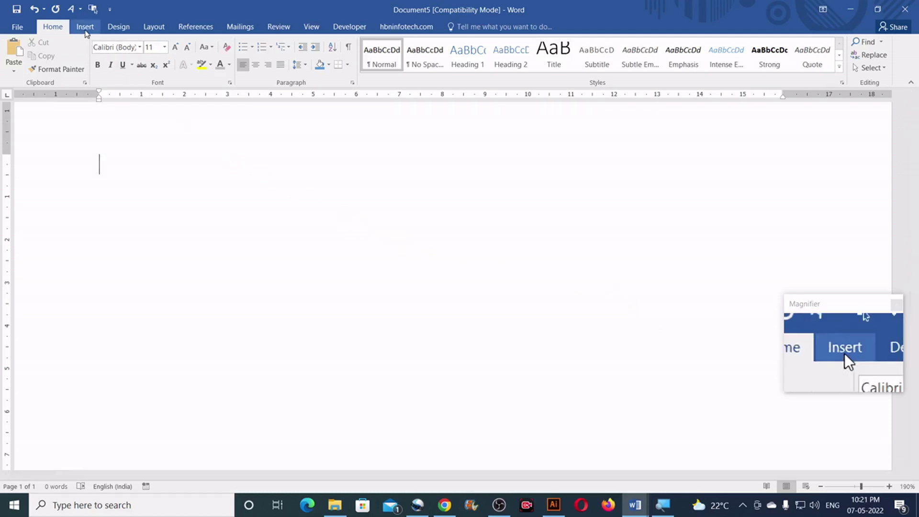
# Insert a Simple Text Box on the blank page and delete its placeholder text.
pyautogui.click(86, 29)
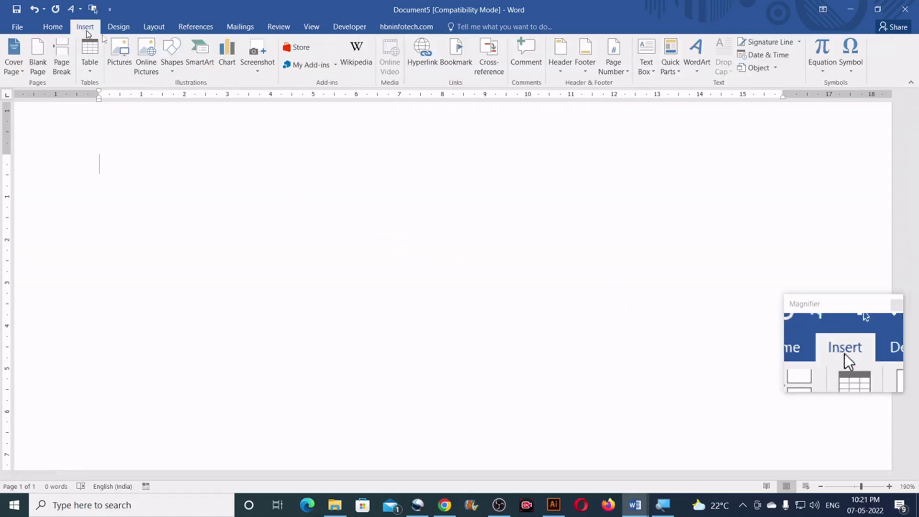
pyautogui.click(648, 71)
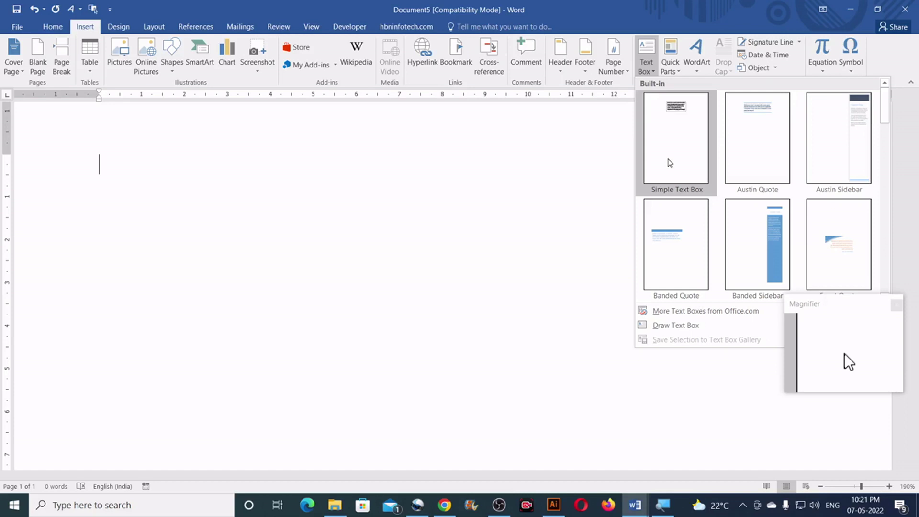
pyautogui.click(668, 157)
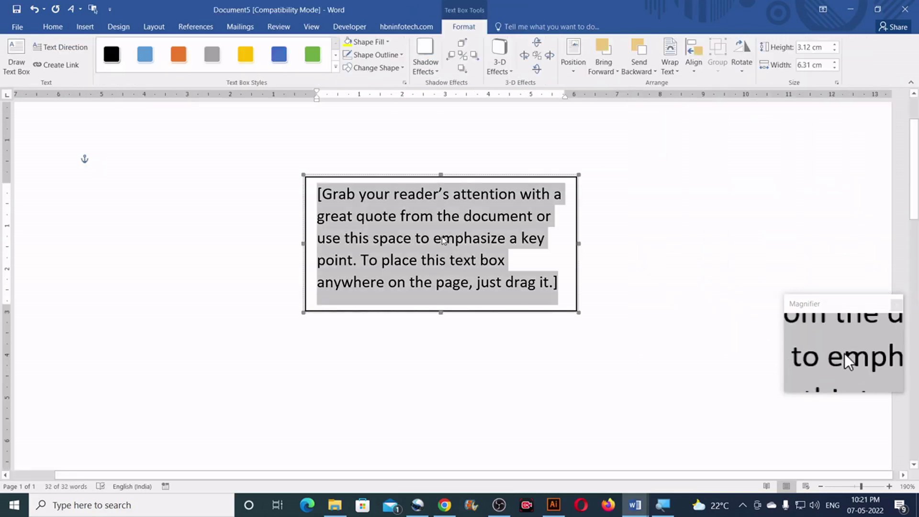
pyautogui.press('Delete')
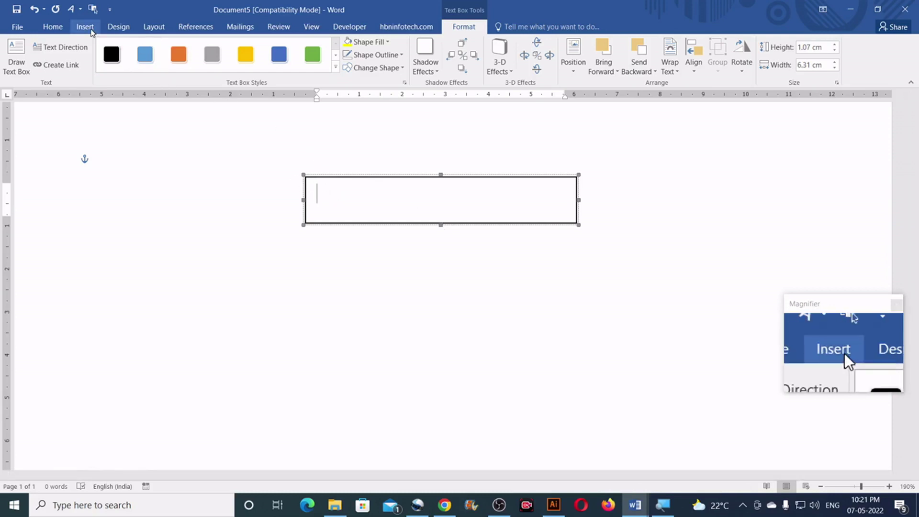
# Insert a table with 10 columns and 8 rows inside the empty text box.
pyautogui.click(90, 30)
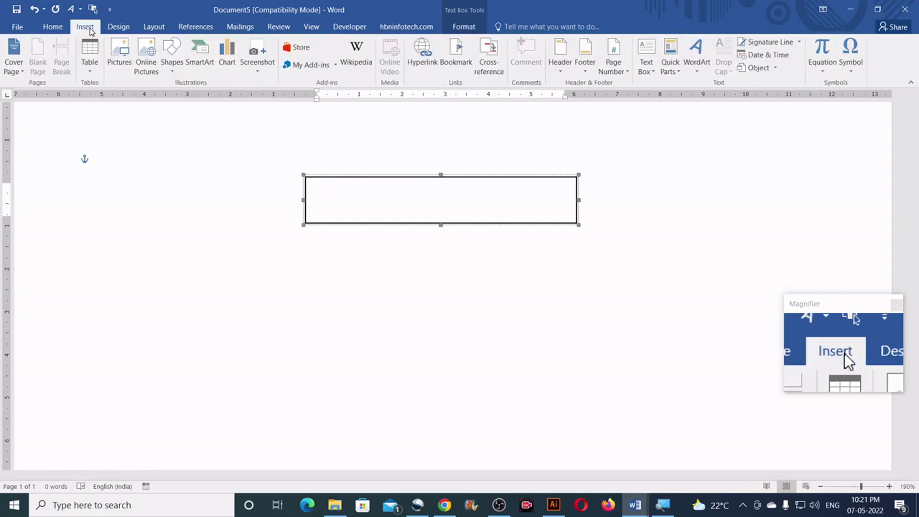
pyautogui.click(88, 73)
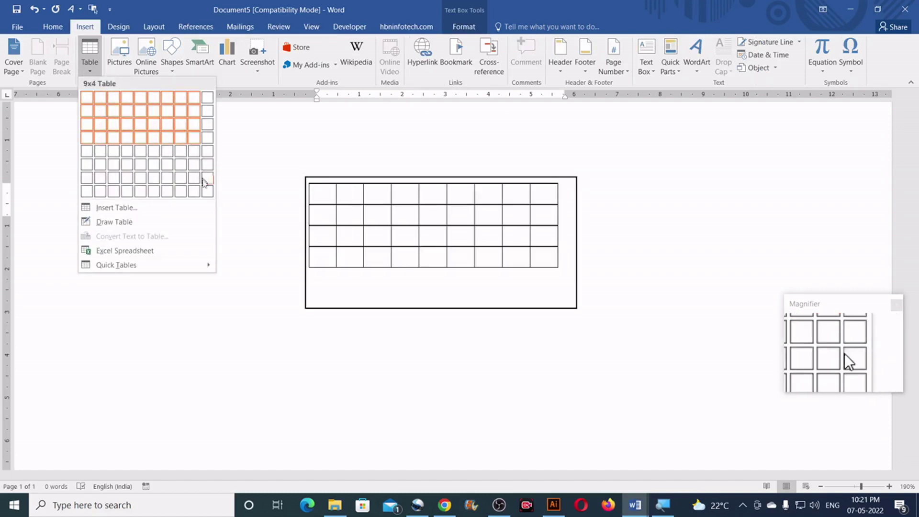
pyautogui.click(206, 191)
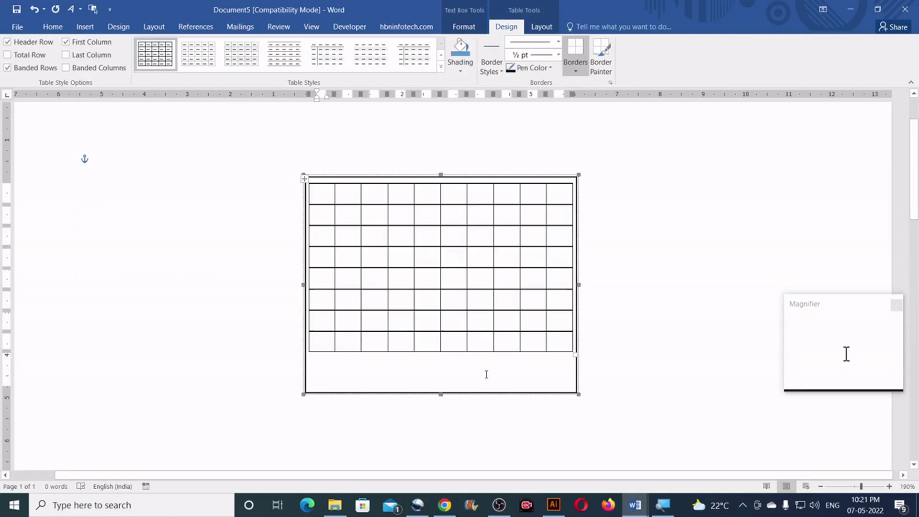
# Remove the outline of the text box holding the 10-column table and move the box to the page's left side.
pyautogui.click(464, 26)
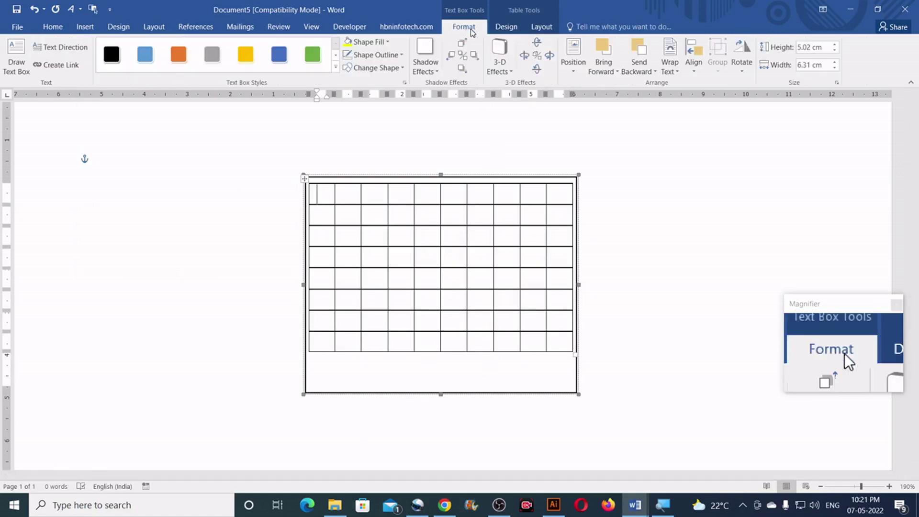
pyautogui.click(391, 57)
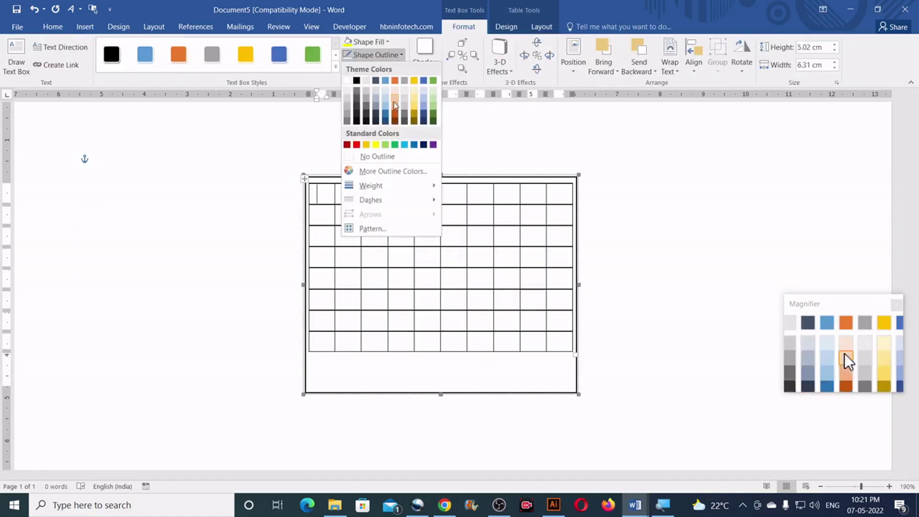
pyautogui.click(382, 158)
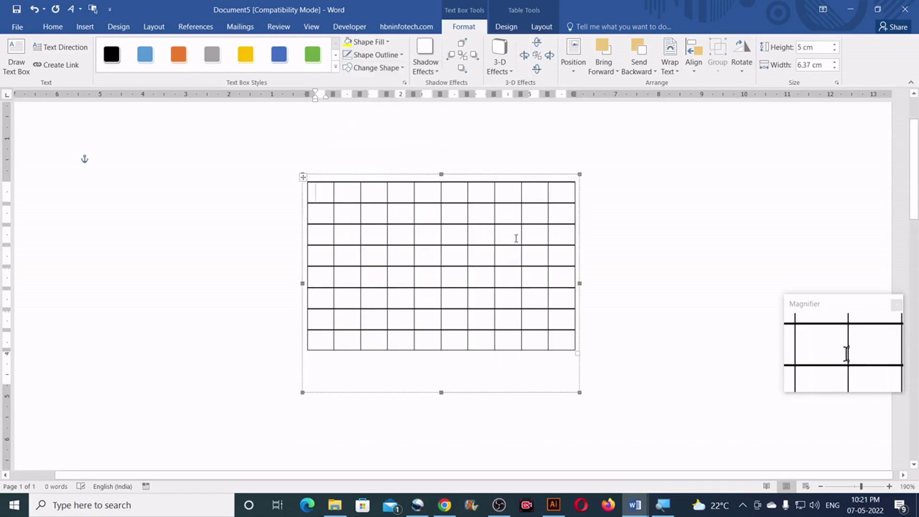
pyautogui.click(575, 361)
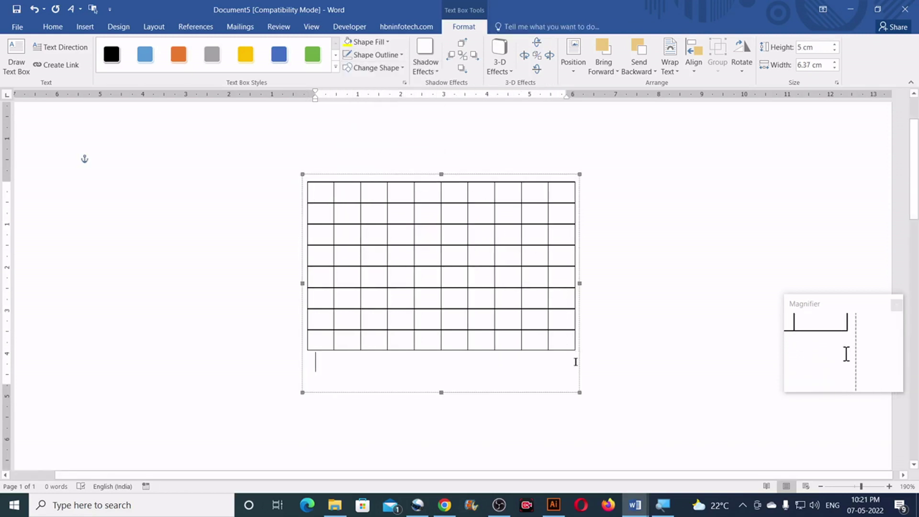
pyautogui.moveTo(579, 364); pyautogui.dragTo(385, 361)
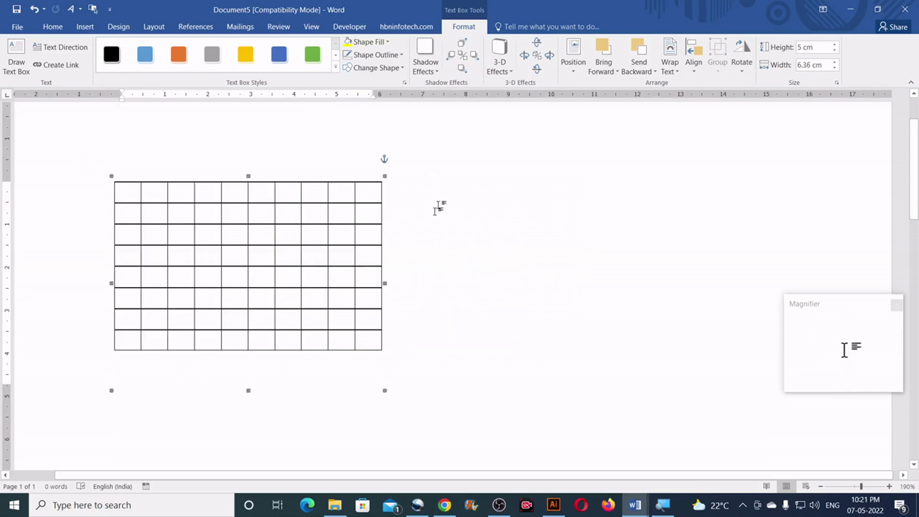
pyautogui.click(632, 204)
# Insert a second Simple Text Box, place it to the right of the first table and delete its placeholder text.
pyautogui.click(85, 26)
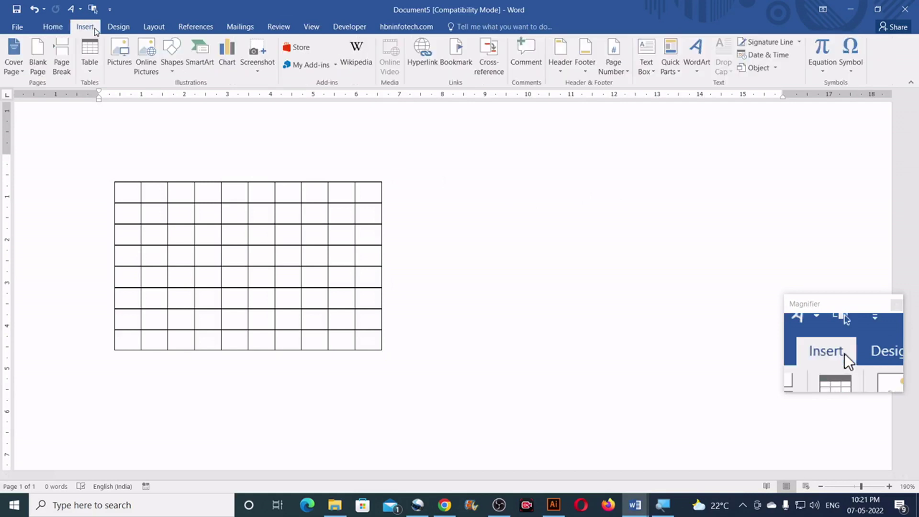
pyautogui.click(646, 67)
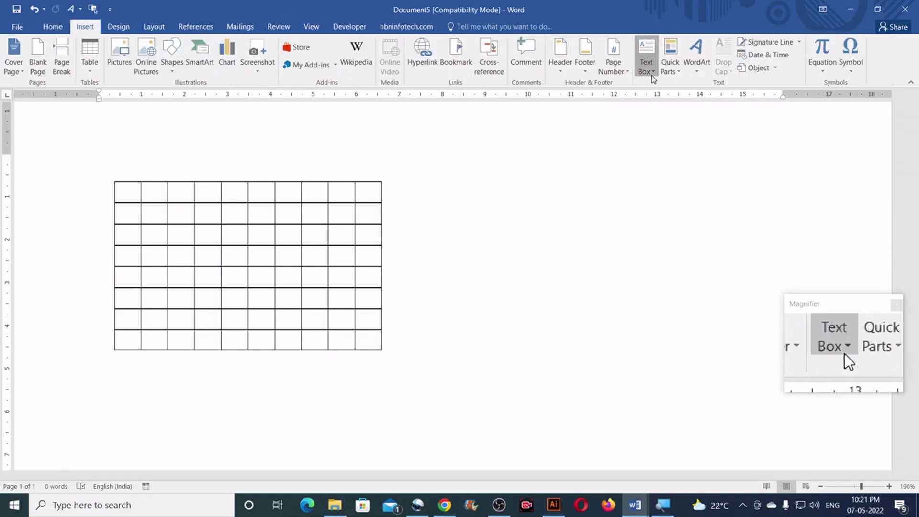
pyautogui.click(654, 139)
pyautogui.moveTo(467, 177); pyautogui.dragTo(610, 185)
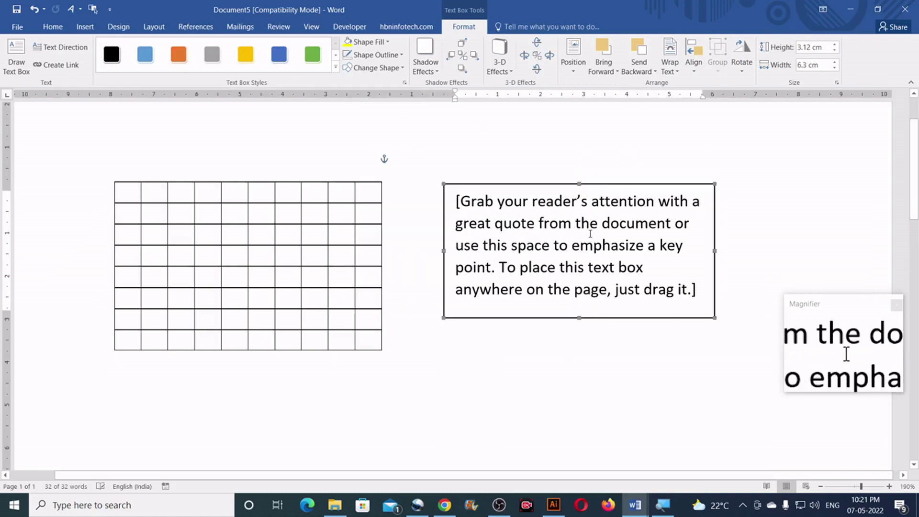
pyautogui.press('Delete')
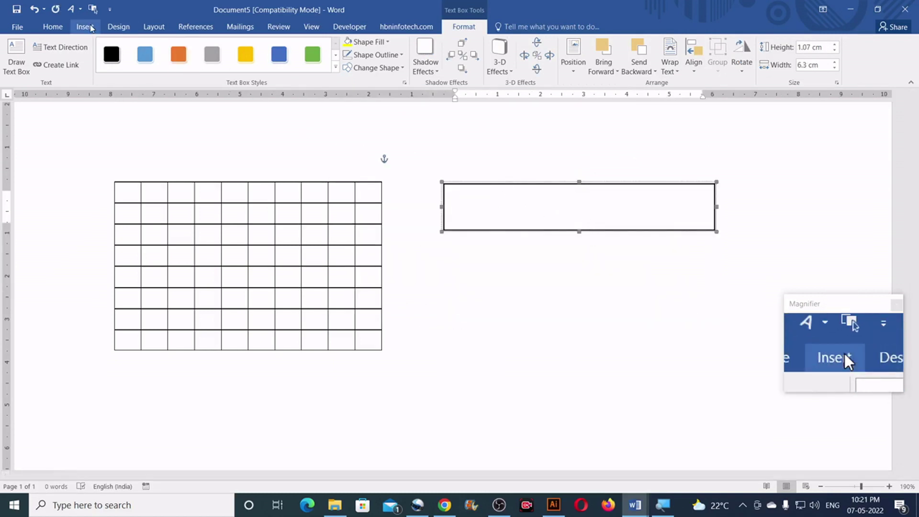
# Insert a table with 3 columns and 7 rows inside the second text box.
pyautogui.click(85, 26)
pyautogui.click(91, 68)
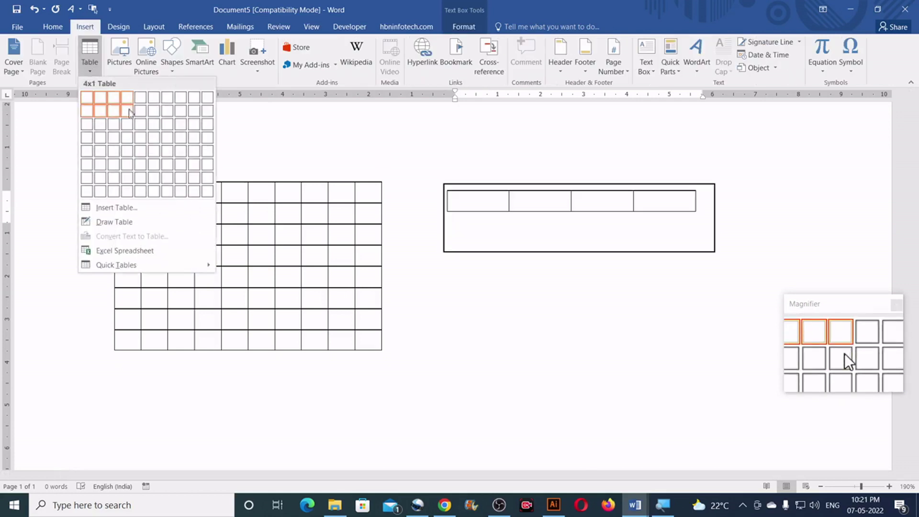
pyautogui.click(114, 178)
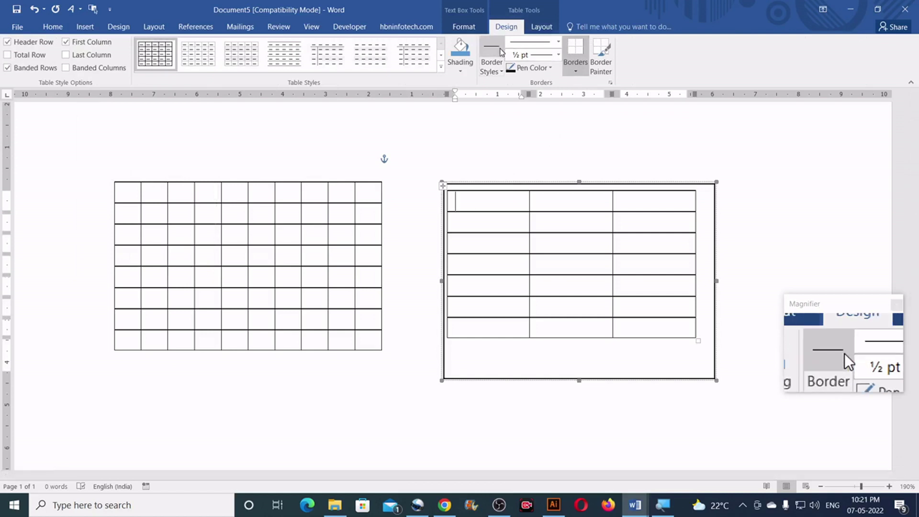
# Remove the outline of the text box around the 3-column table and deselect it.
pyautogui.click(471, 31)
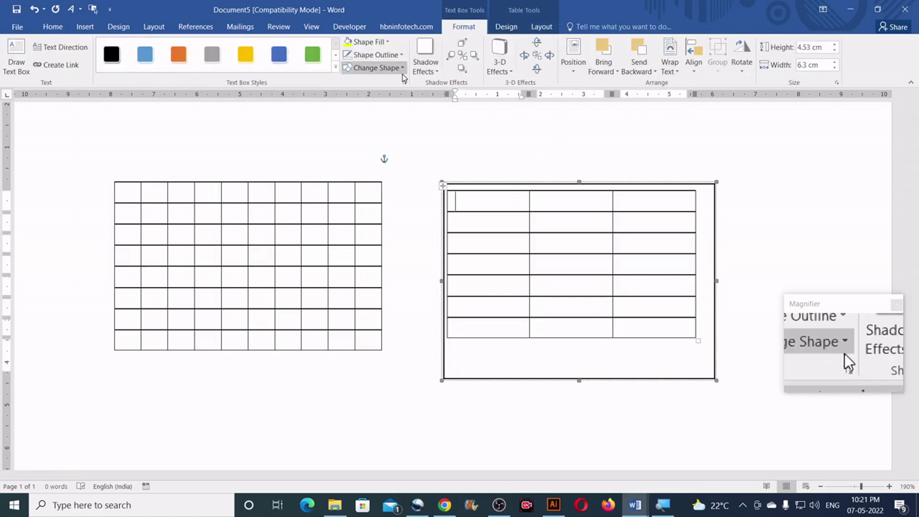
pyautogui.click(395, 58)
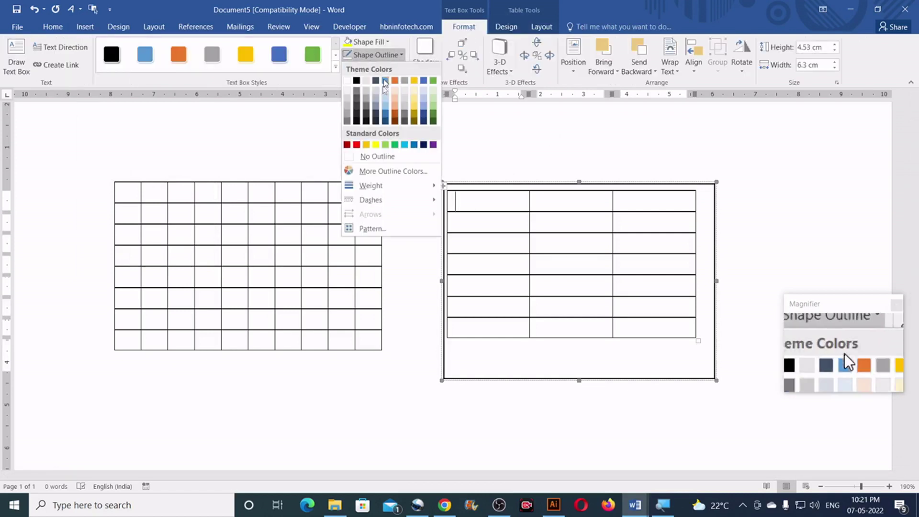
pyautogui.click(381, 158)
pyautogui.click(467, 422)
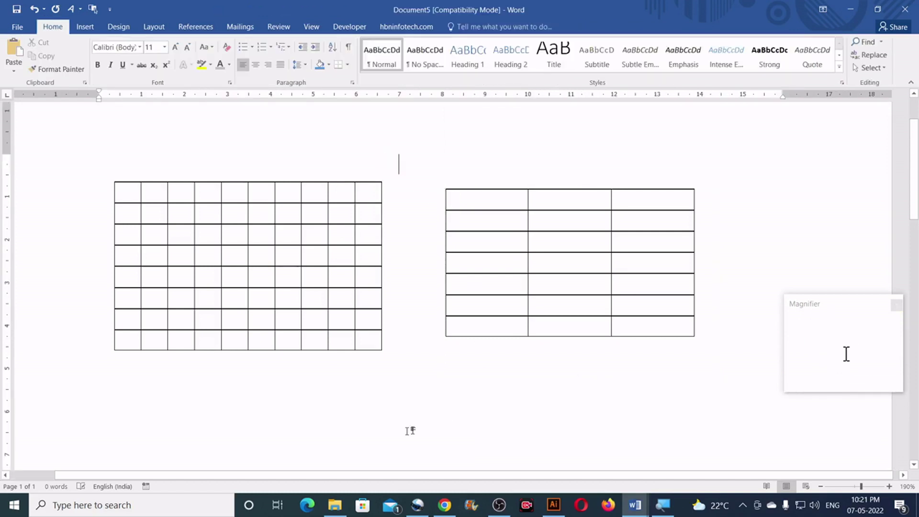